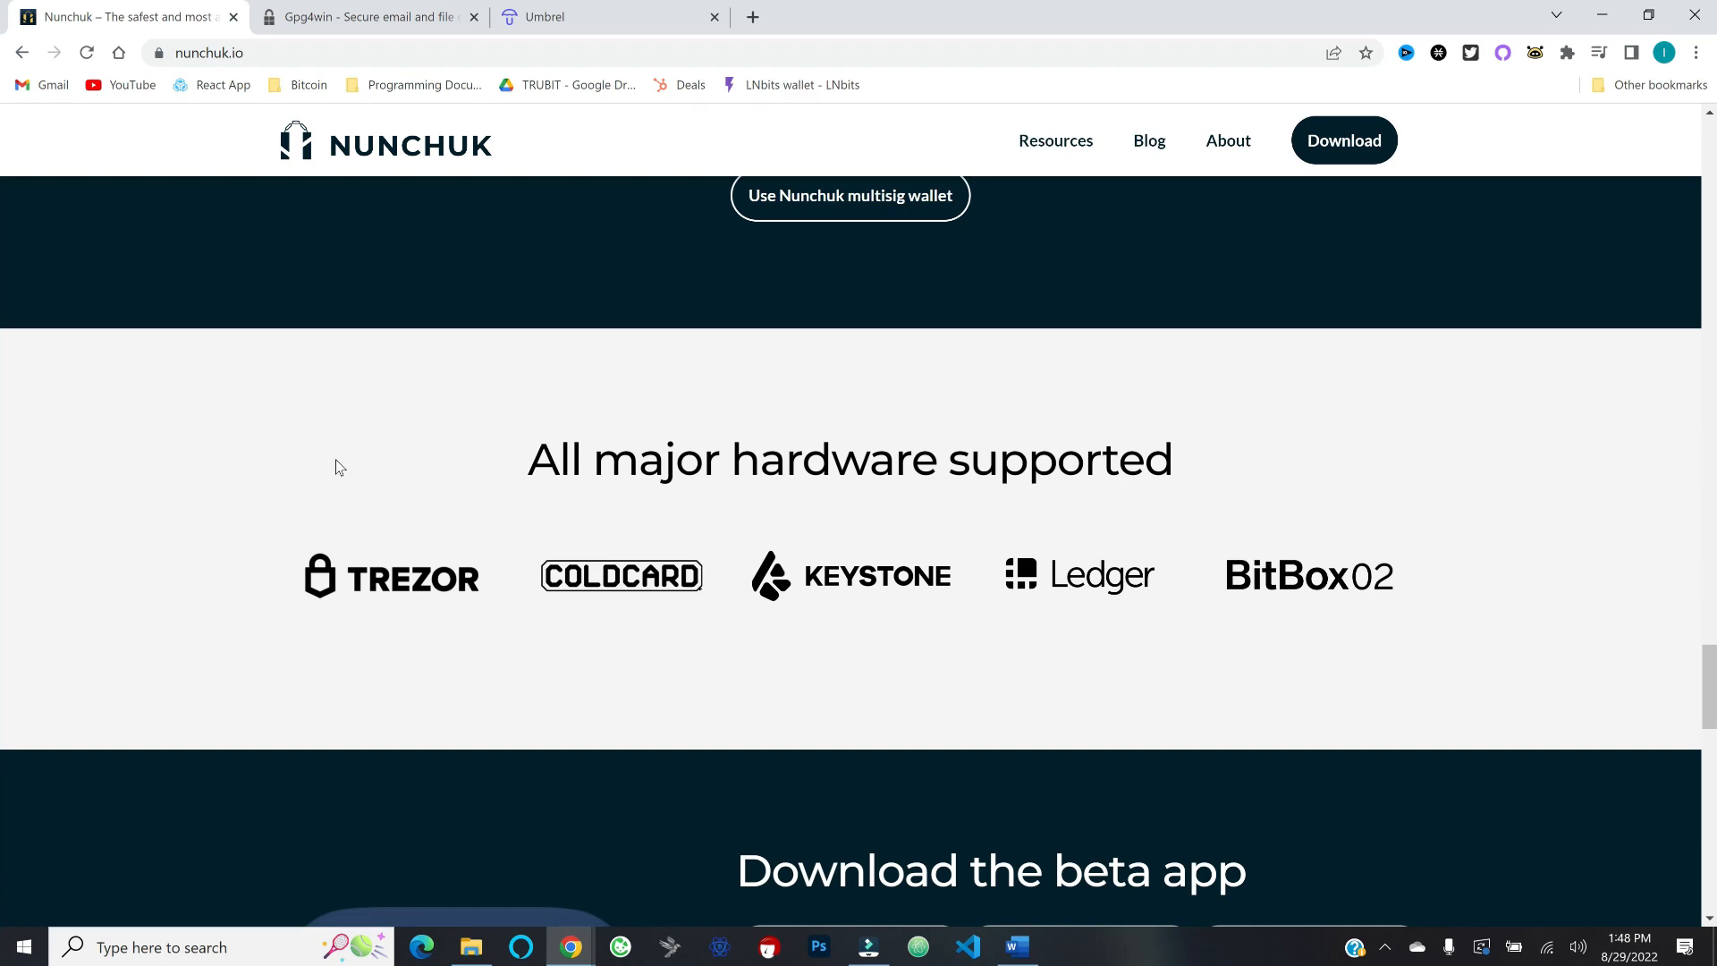
# Step: Download the Windows version of the Nunchuk beta app and open the signed-build instructions in a new tab
pyautogui.scroll(-6, 319, 453)
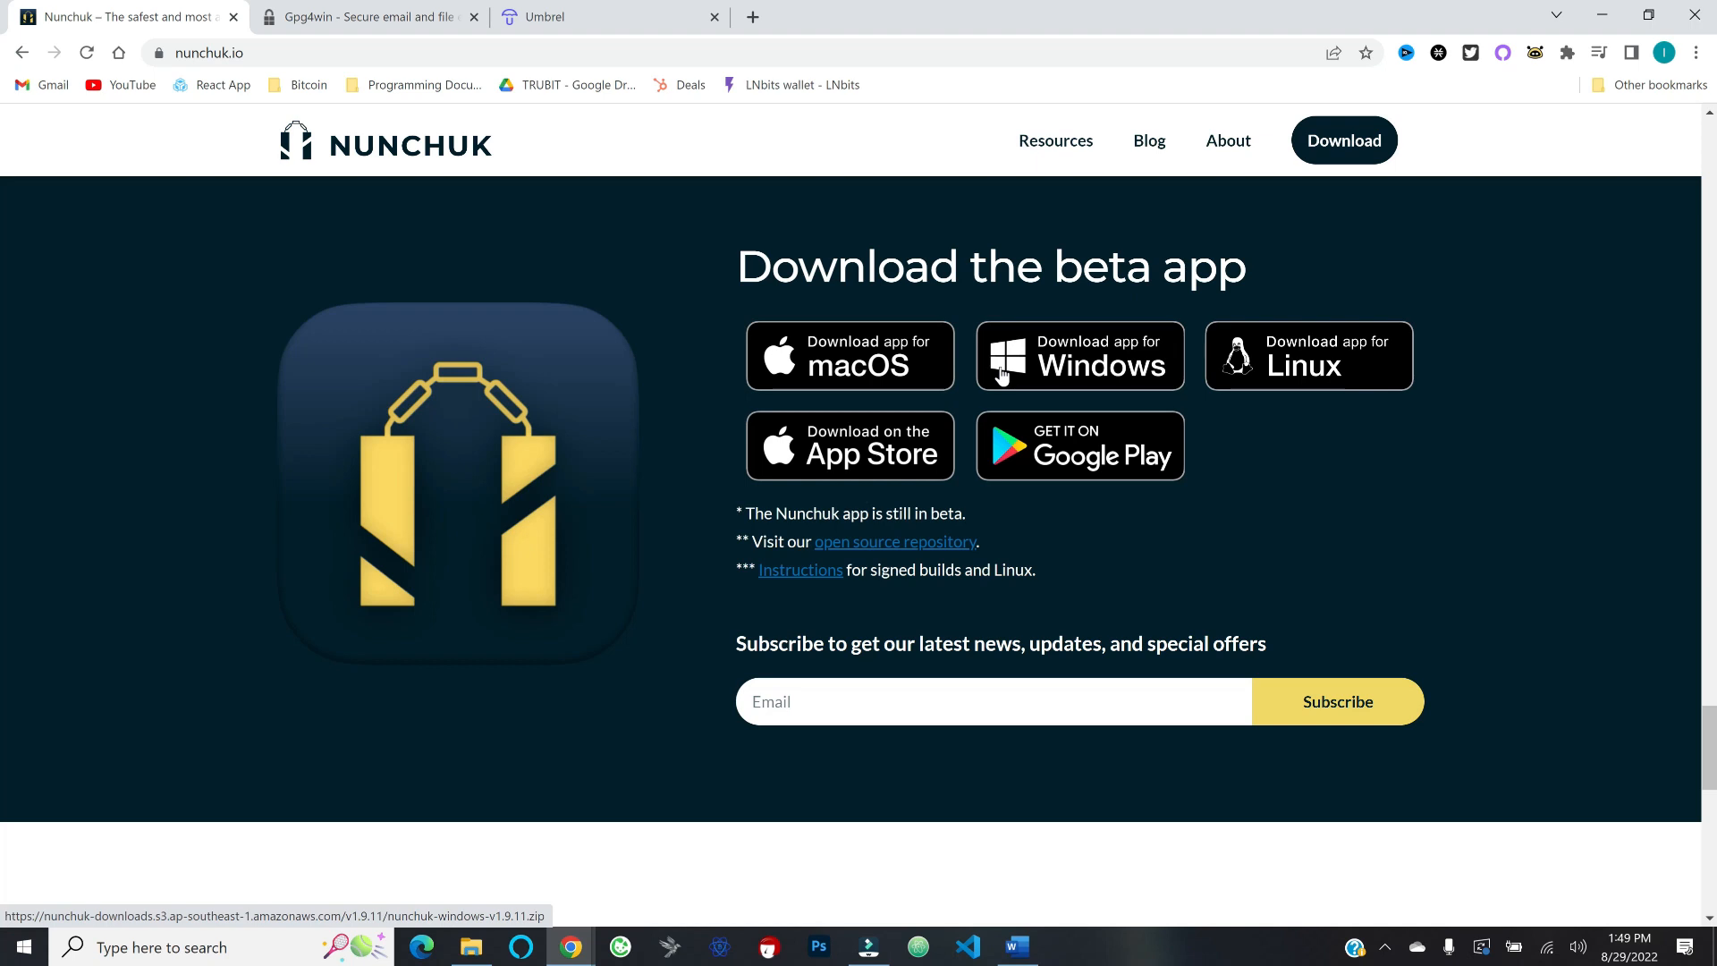
pyautogui.click(1073, 356)
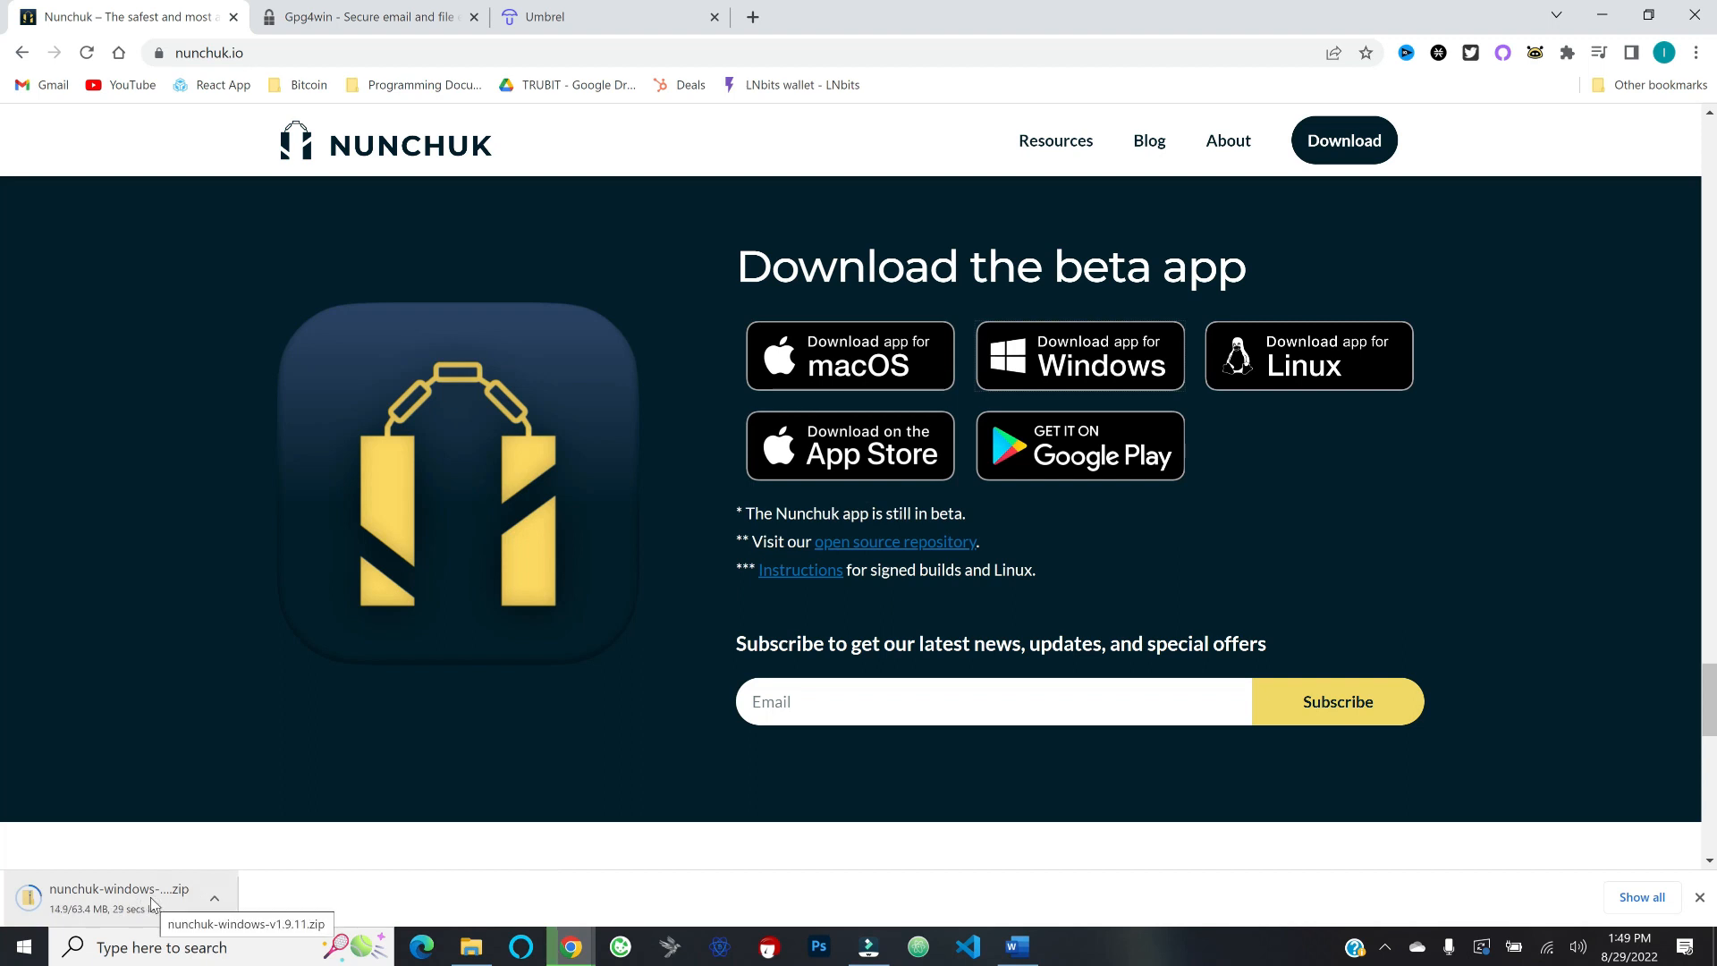
pyautogui.rightClick(805, 582)
pyautogui.click(836, 593)
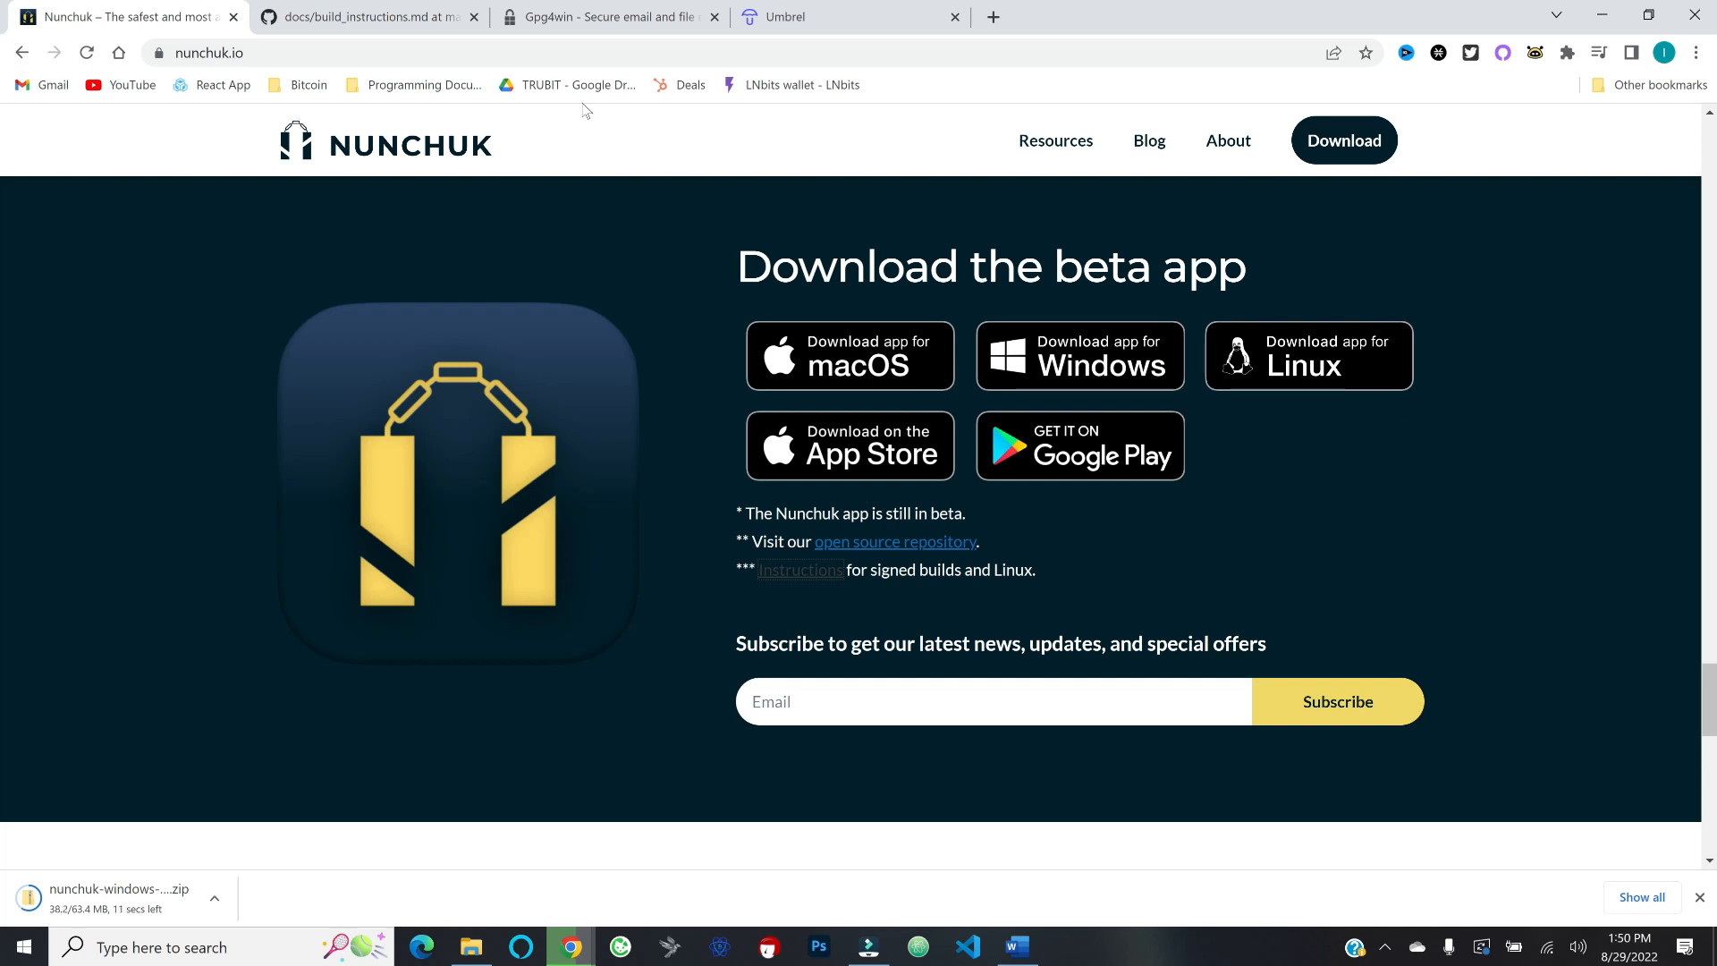
# Step: Check the Gpg4win download page, then download the release signatures file SHA256SUMS.asc from the Nunchuk build instructions
pyautogui.click(548, 21)
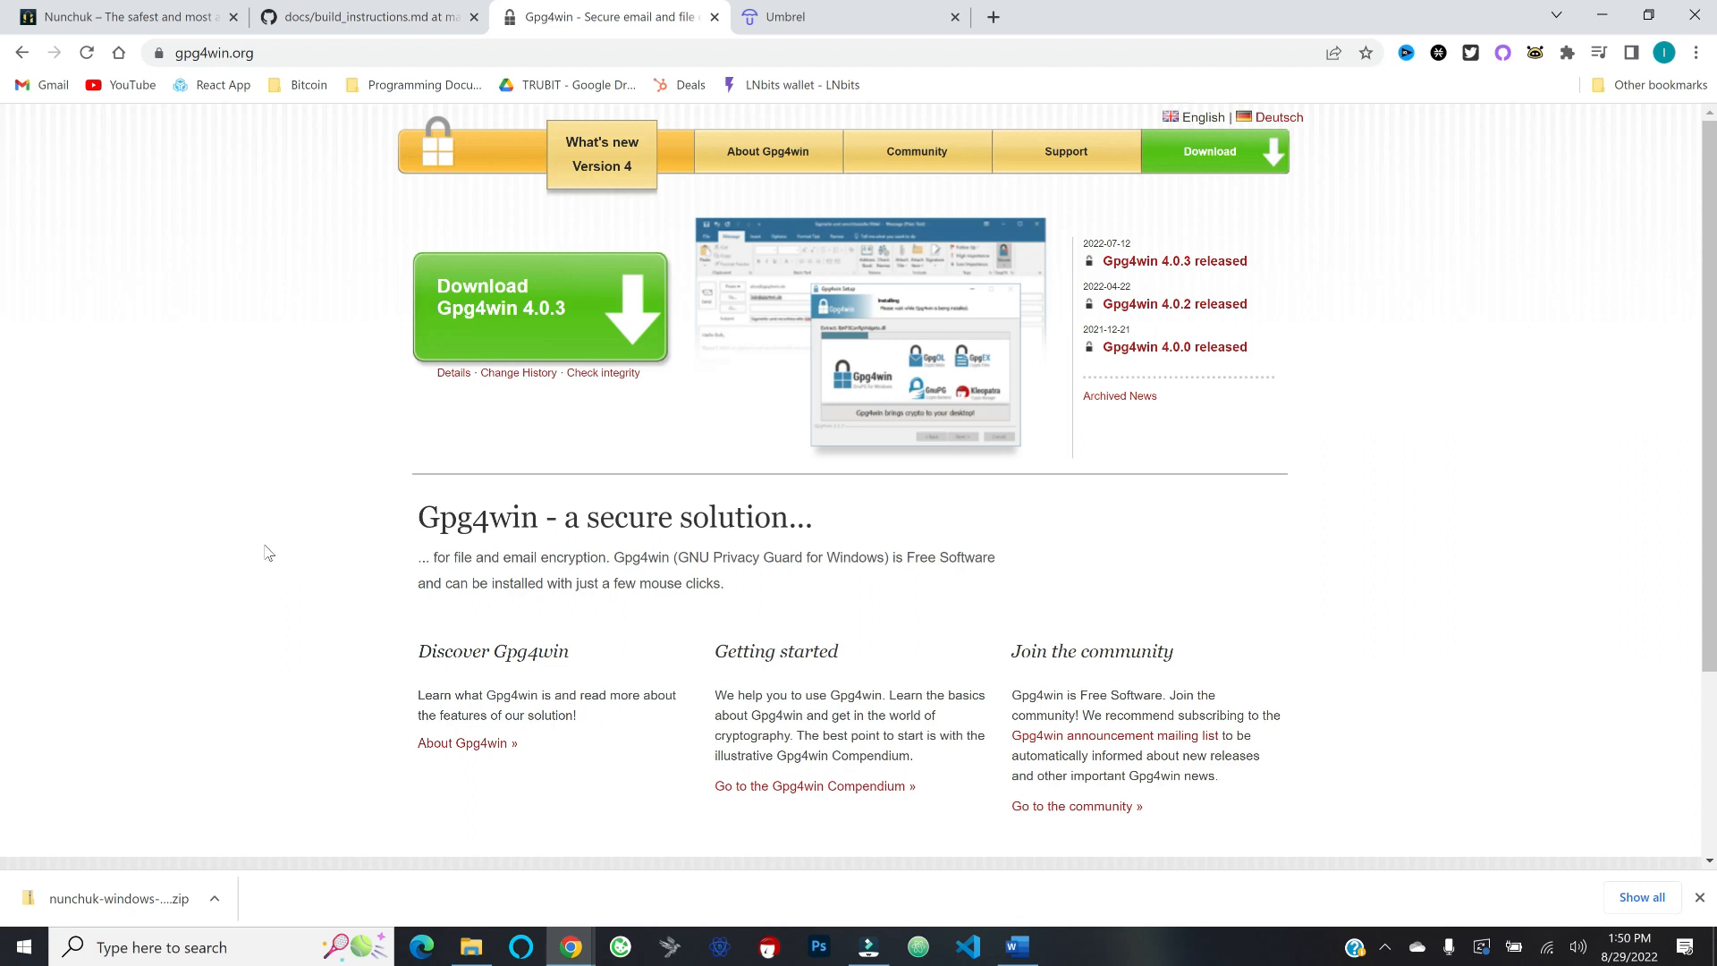
pyautogui.click(362, 27)
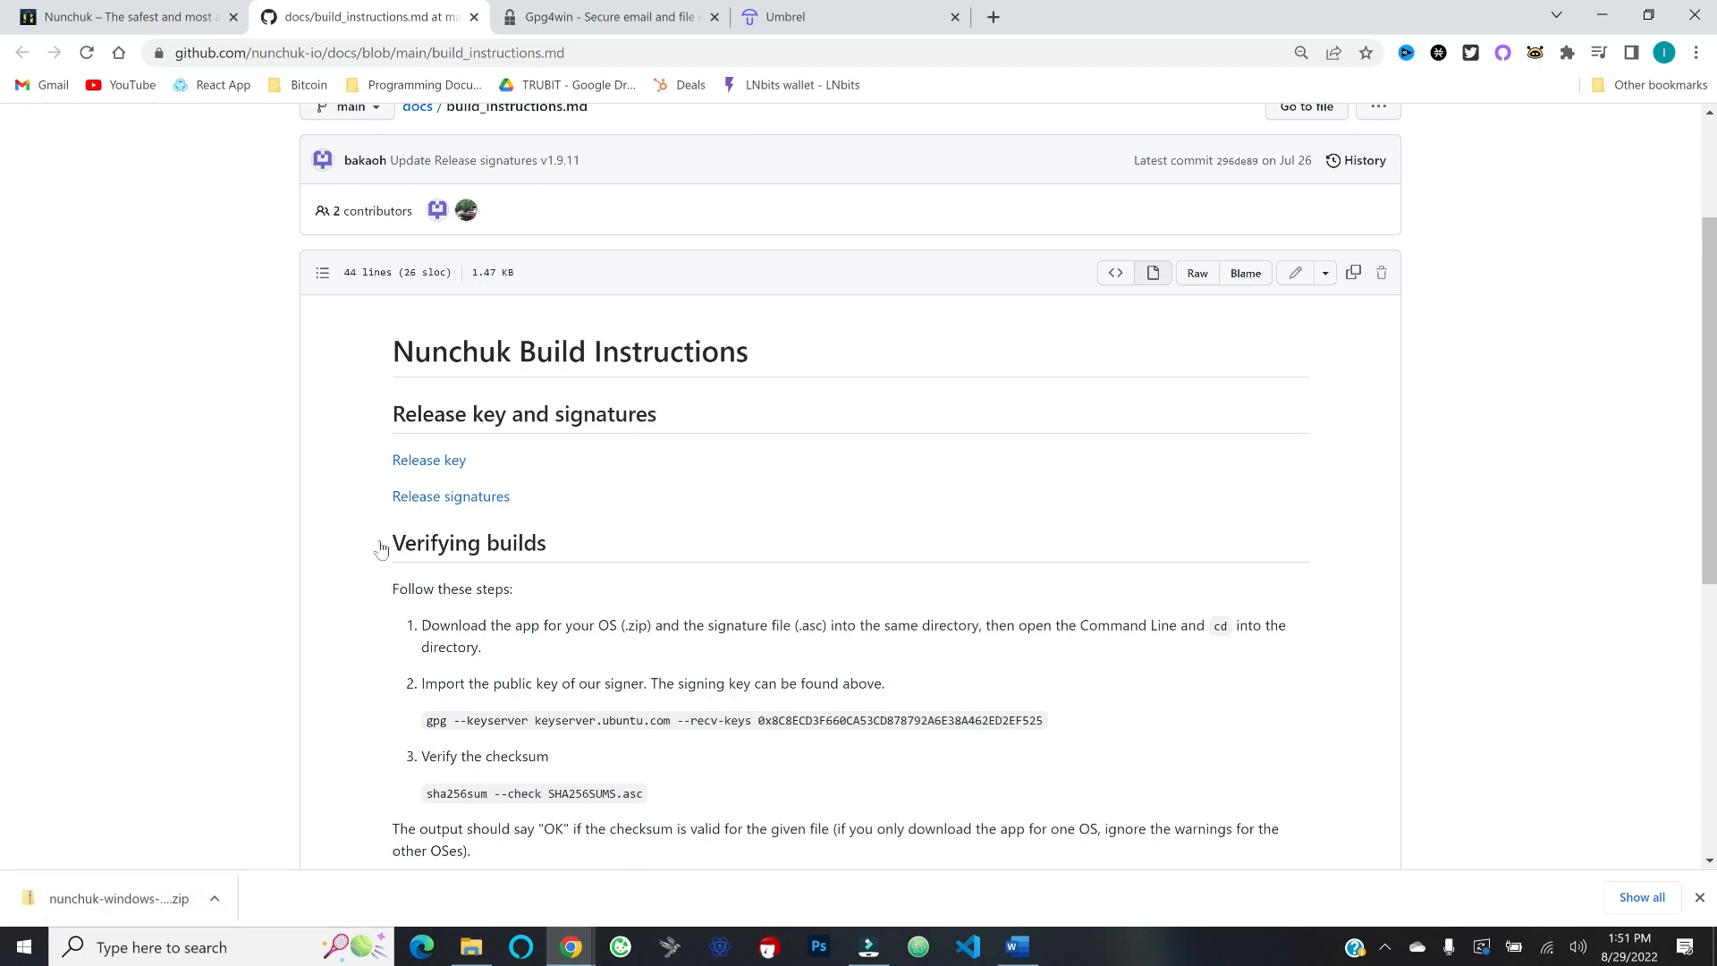
pyautogui.click(491, 501)
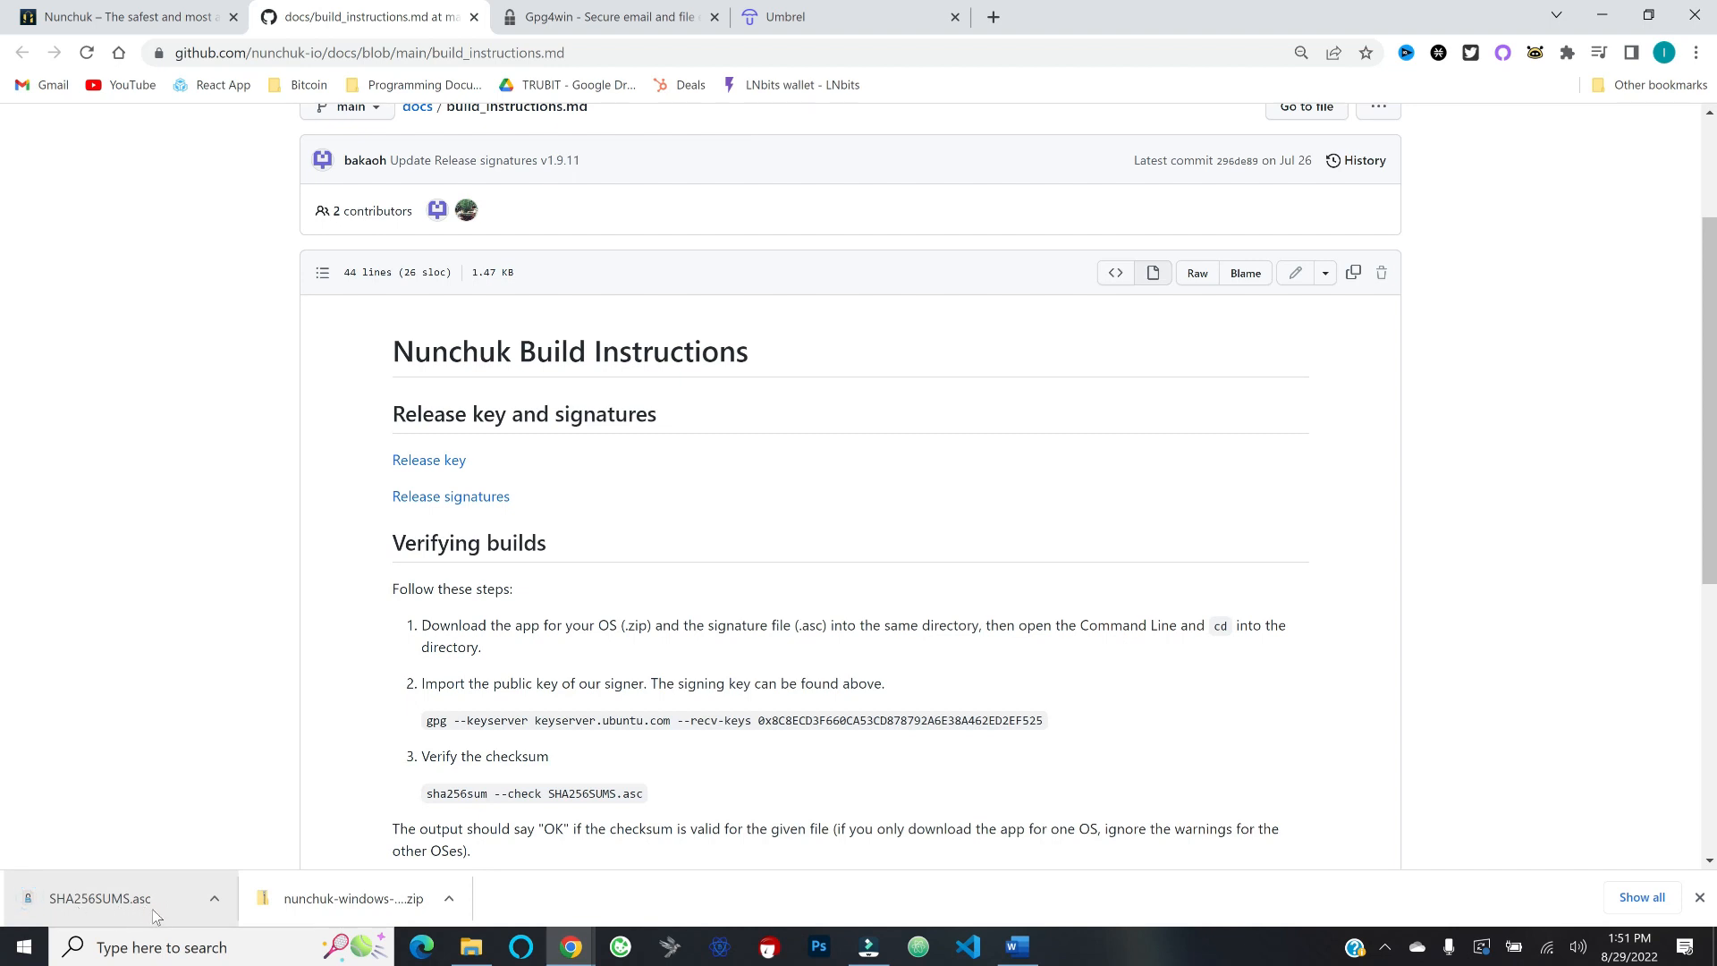
# Step: Open Command Prompt, place it beside the build instructions, and change the working directory to Downloads
pyautogui.click(165, 947)
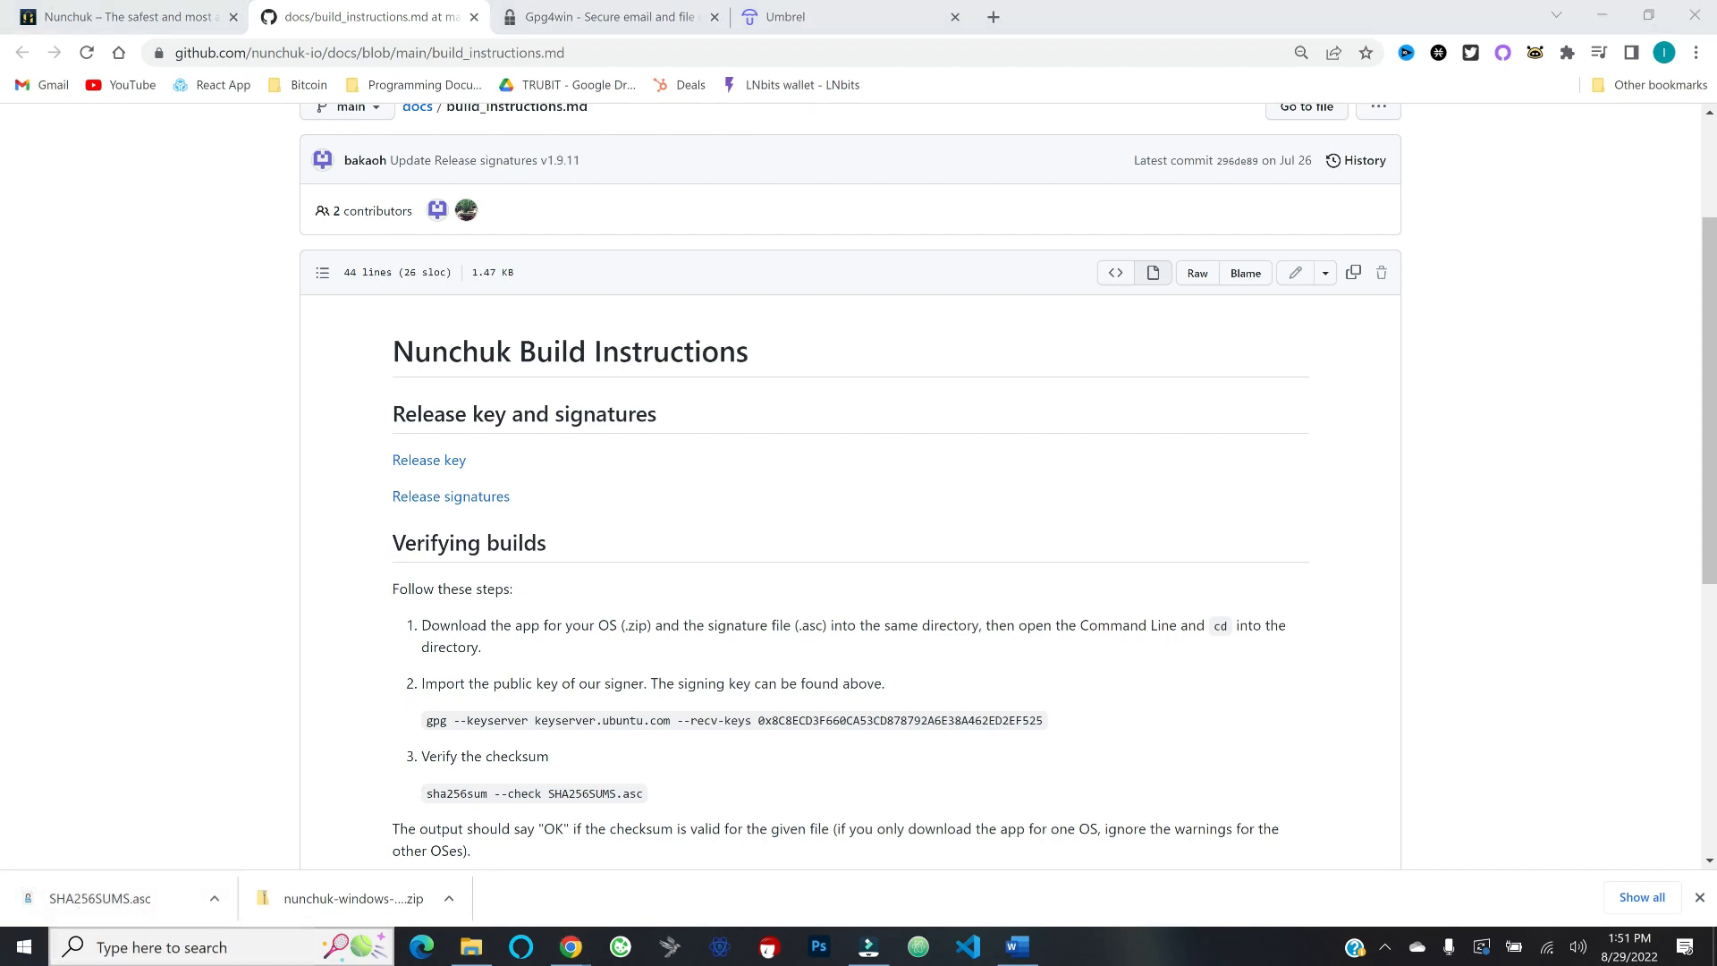
pyautogui.write('command')
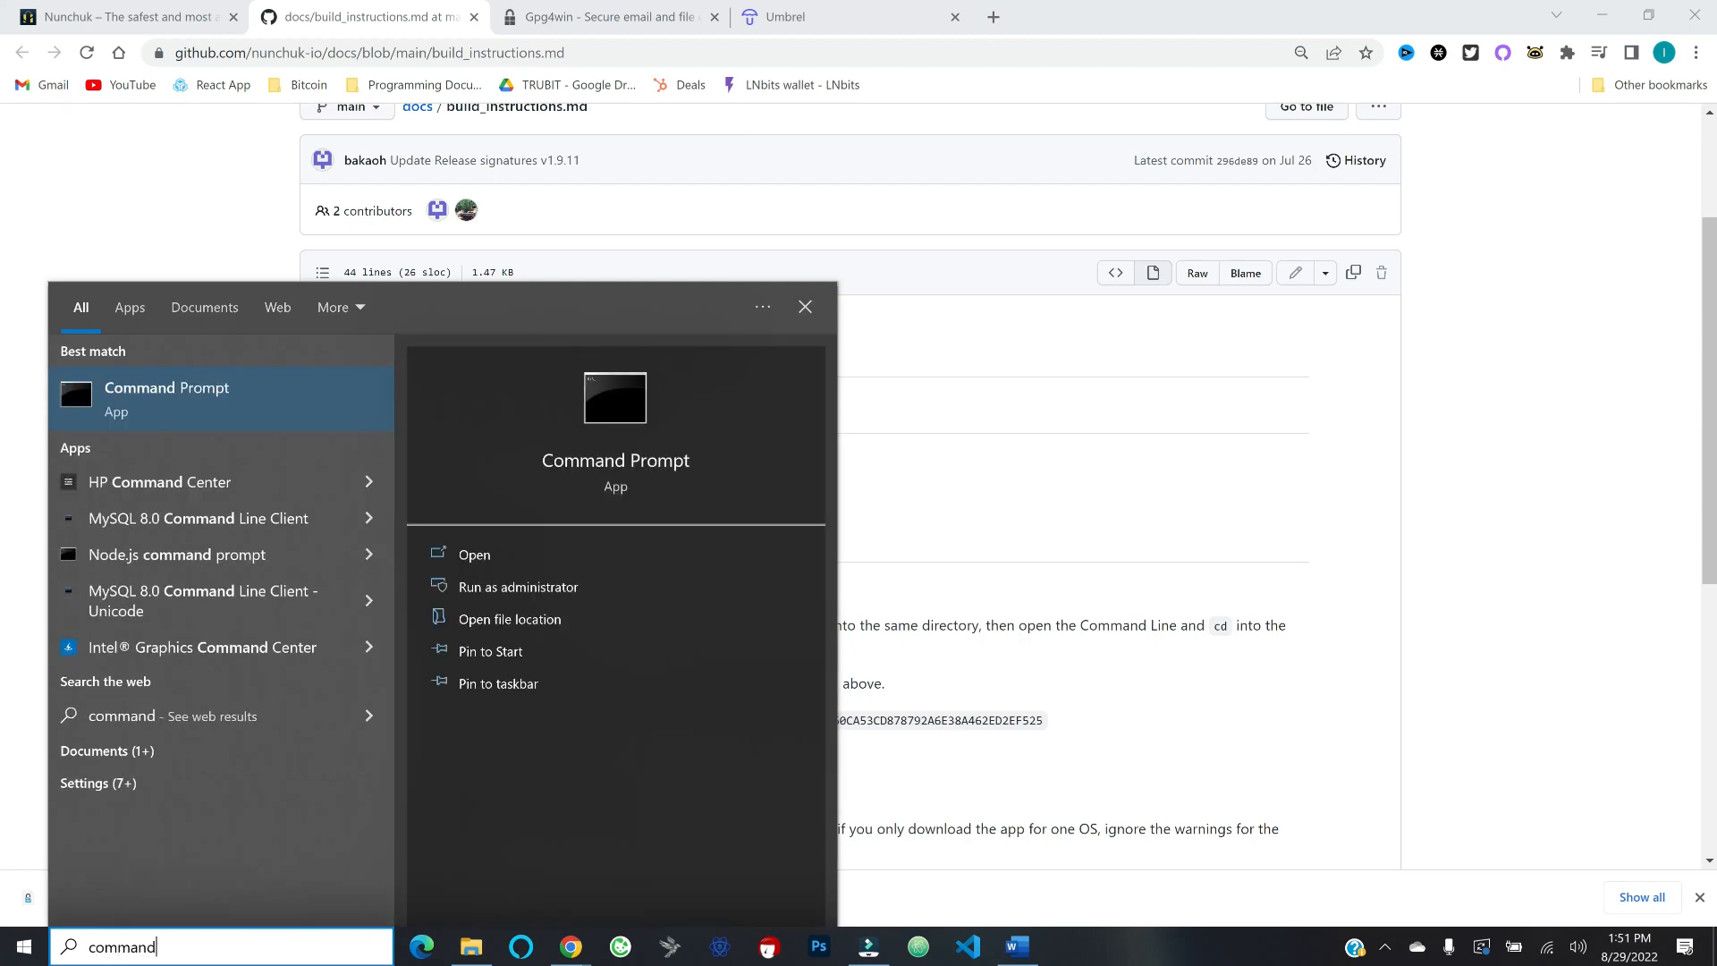
pyautogui.press('Return')
pyautogui.moveTo(576, 226); pyautogui.dragTo(1114, 84)
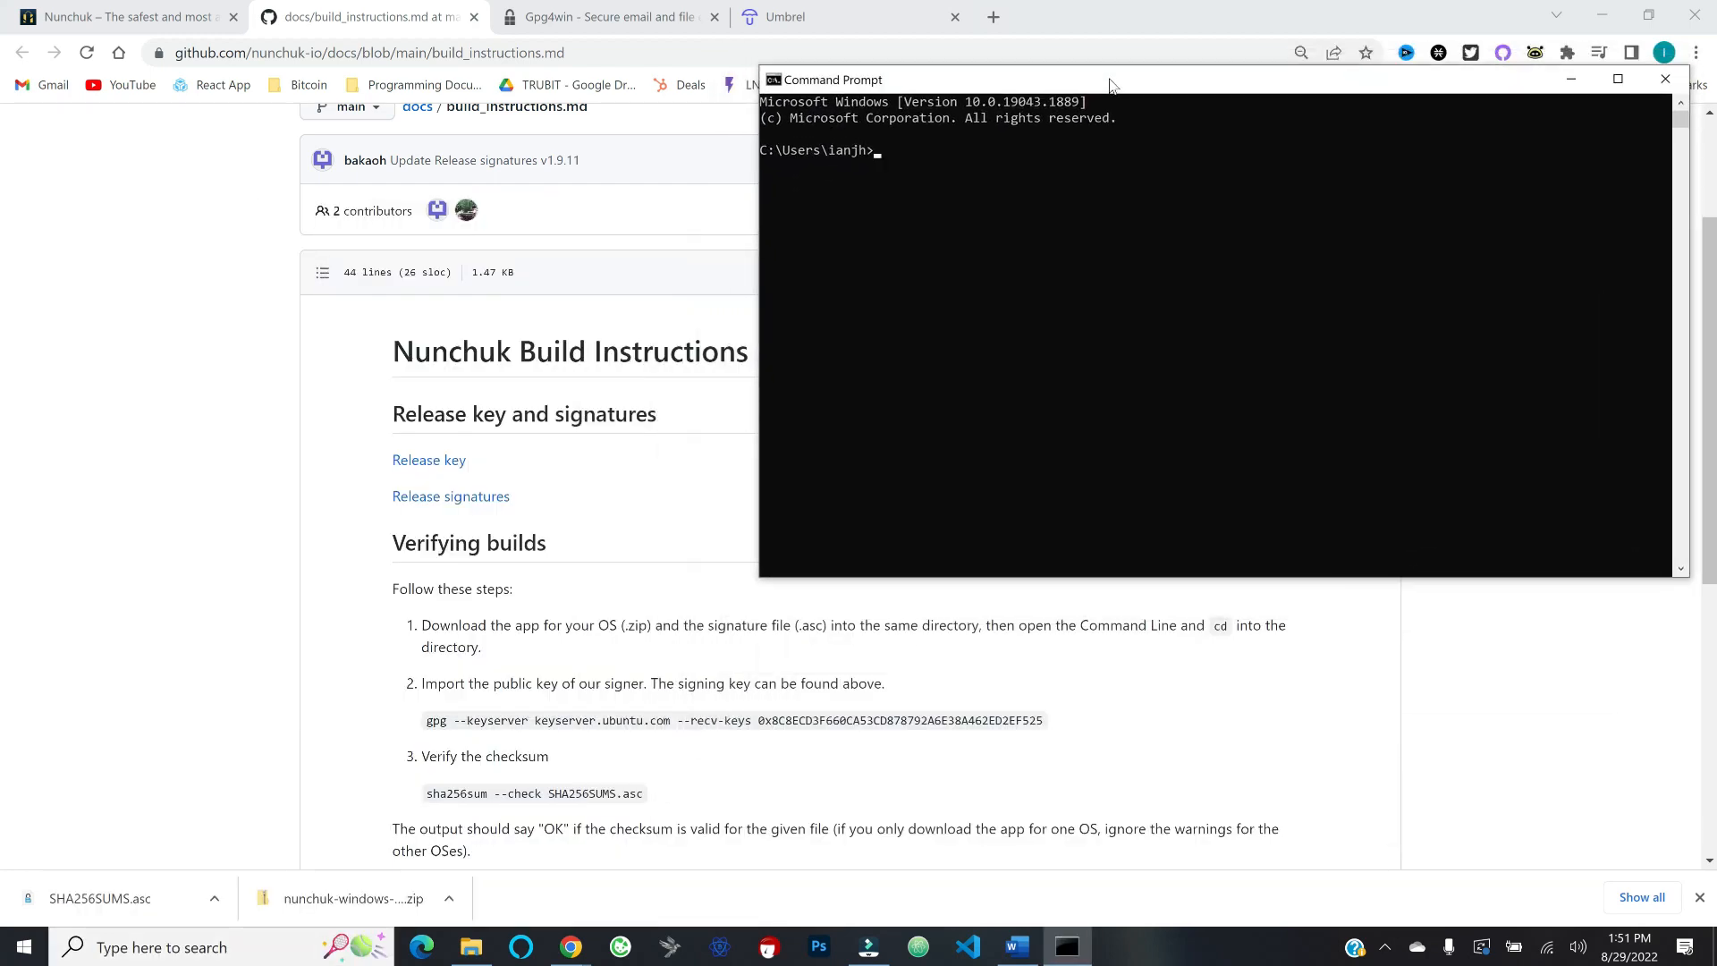
pyautogui.write('cd Downloads')
pyautogui.press('Return')
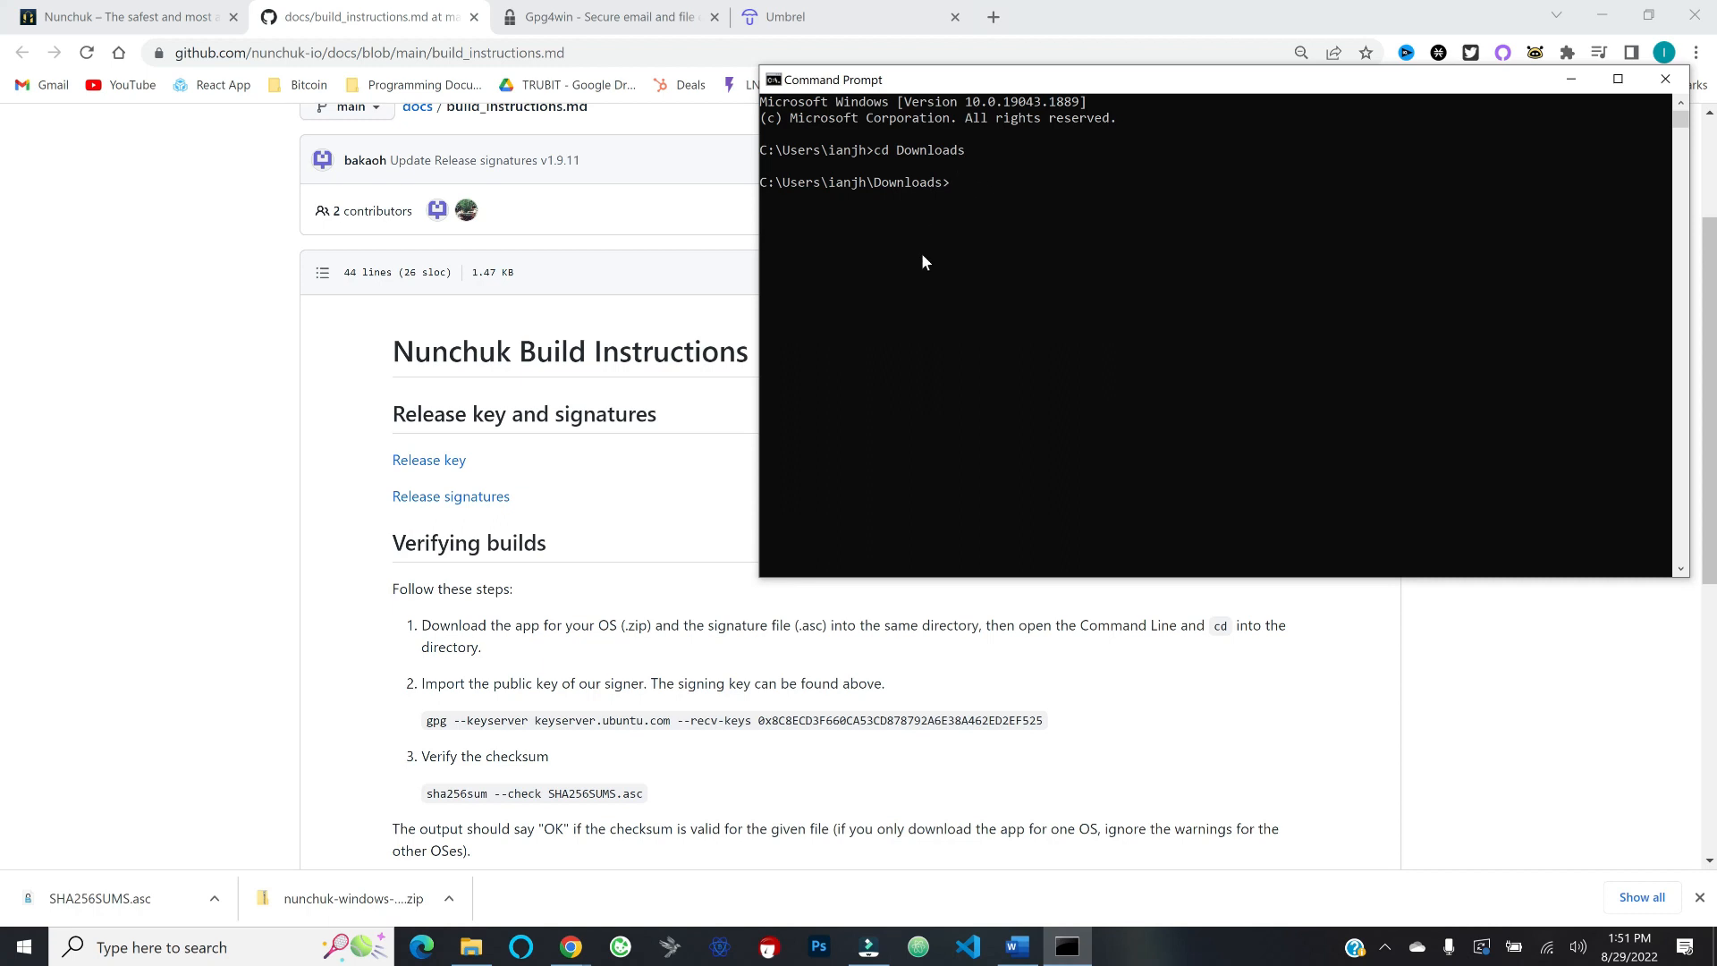
pyautogui.click(472, 947)
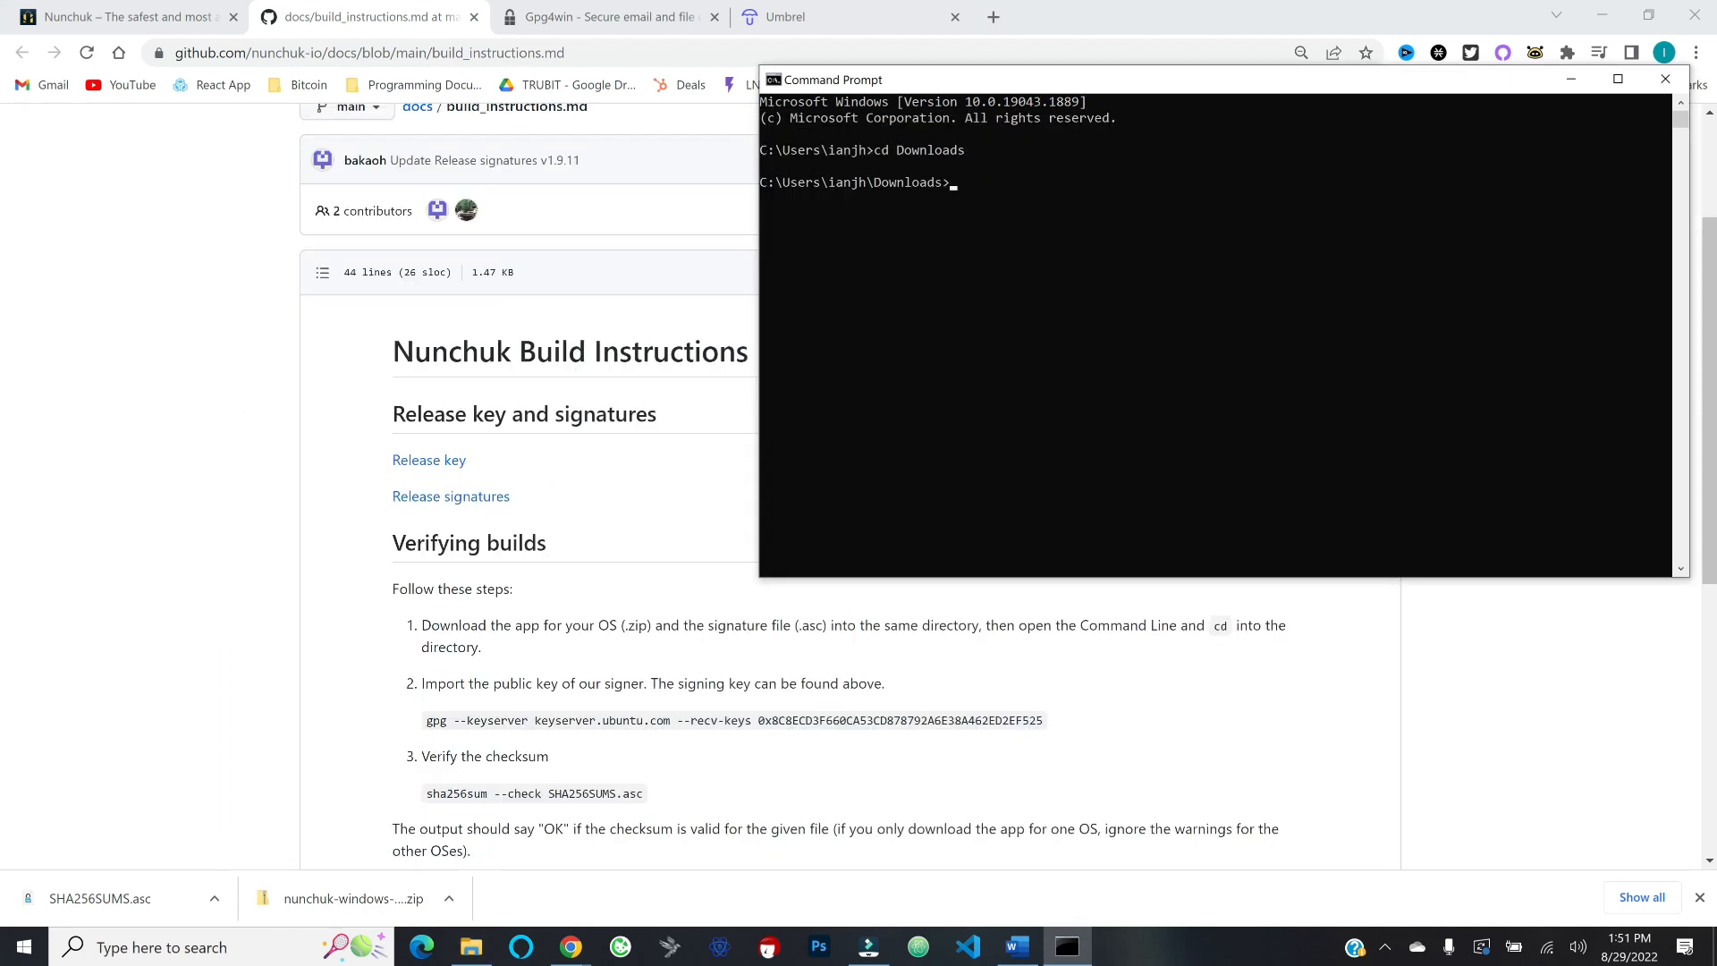
# Step: Import the signer's public key with the gpg --keyserver keyserver.ubuntu.com --recv-keys command copied from the build instructions
pyautogui.moveTo(1044, 720); pyautogui.dragTo(420, 732)
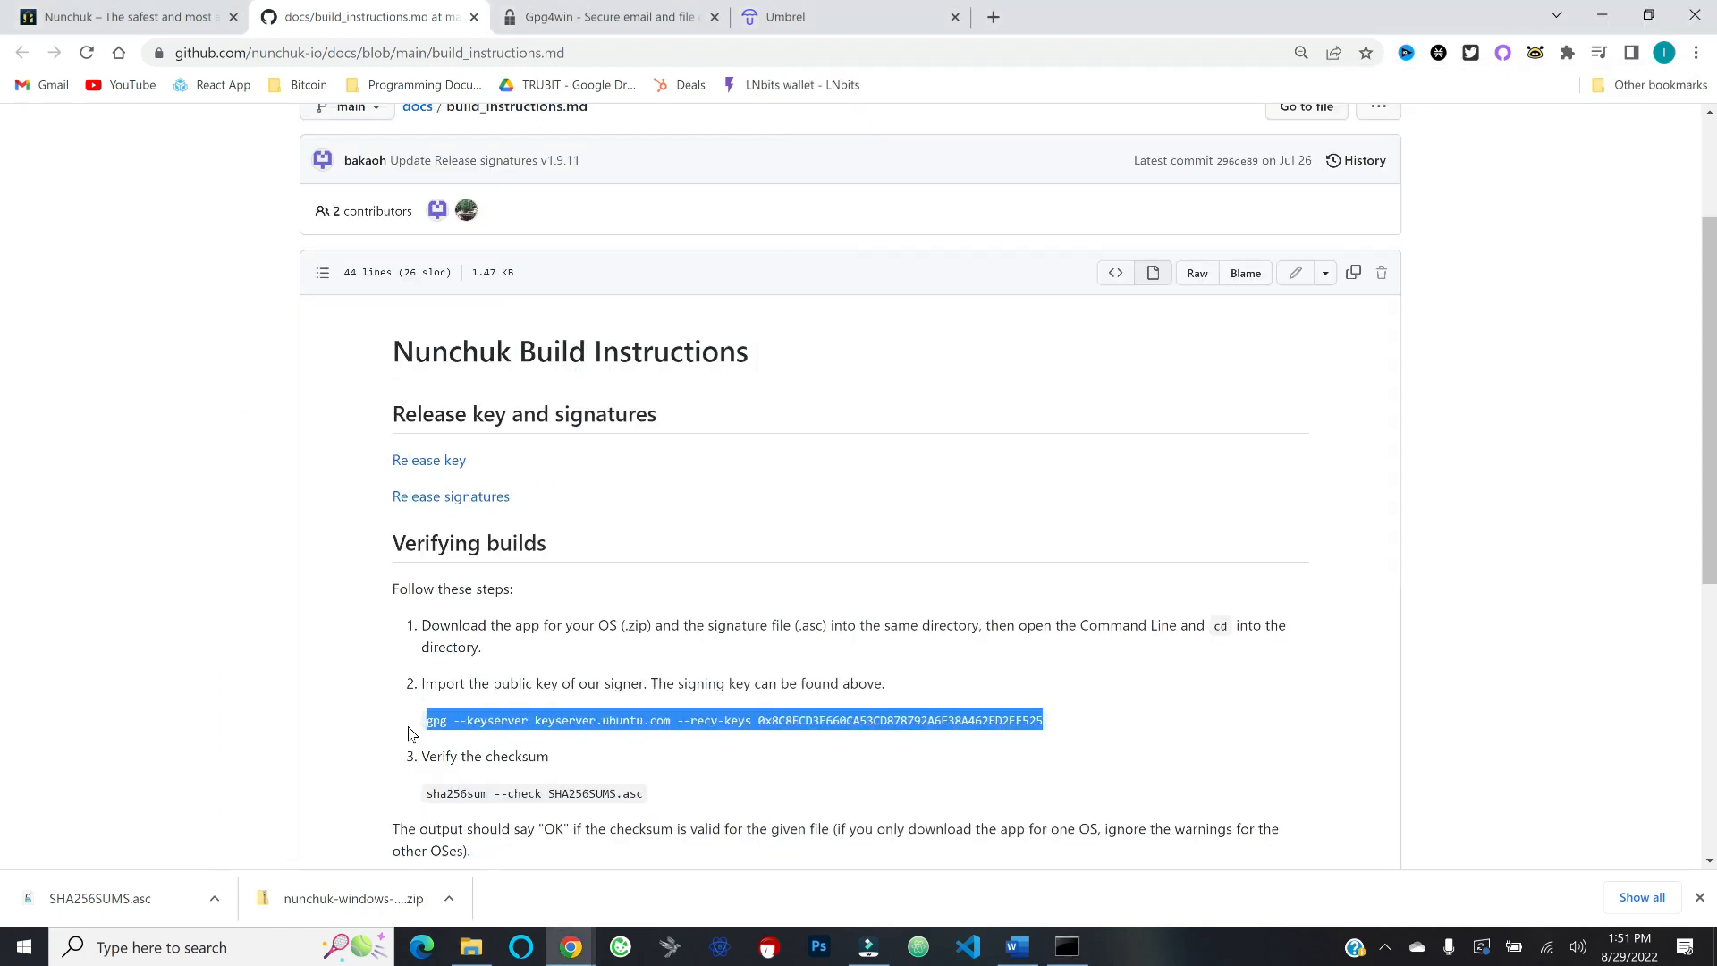
pyautogui.click(1067, 948)
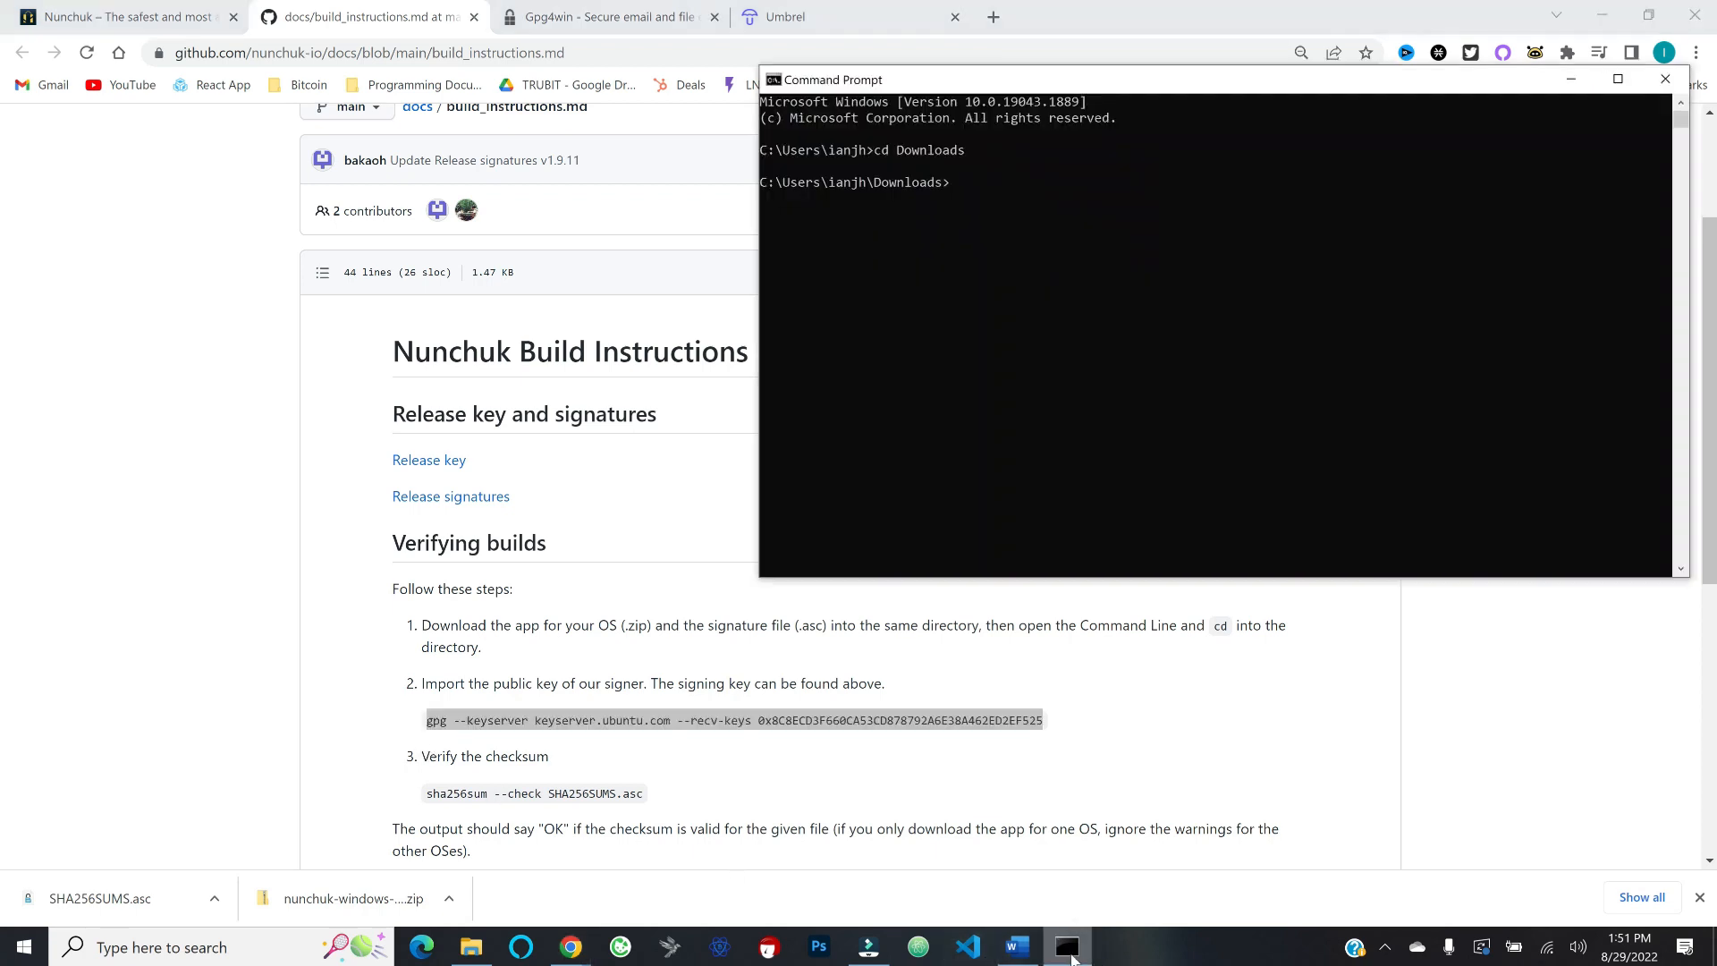
pyautogui.hotkey('ctrl', 'v')
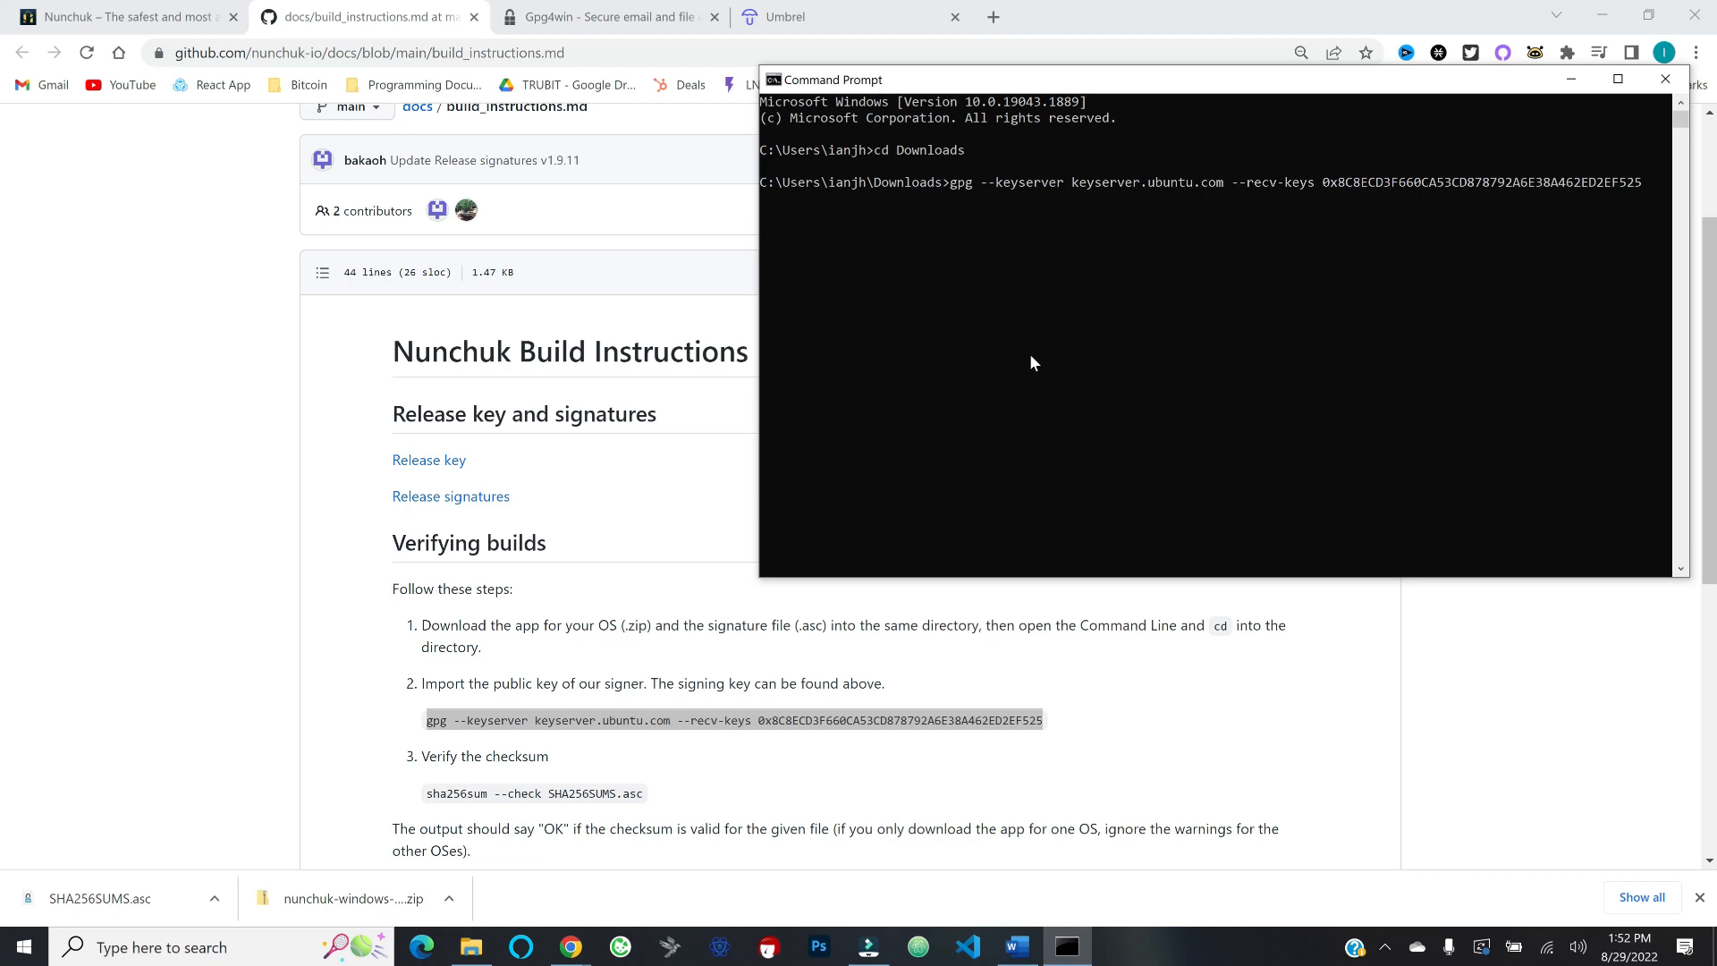
pyautogui.press('Return')
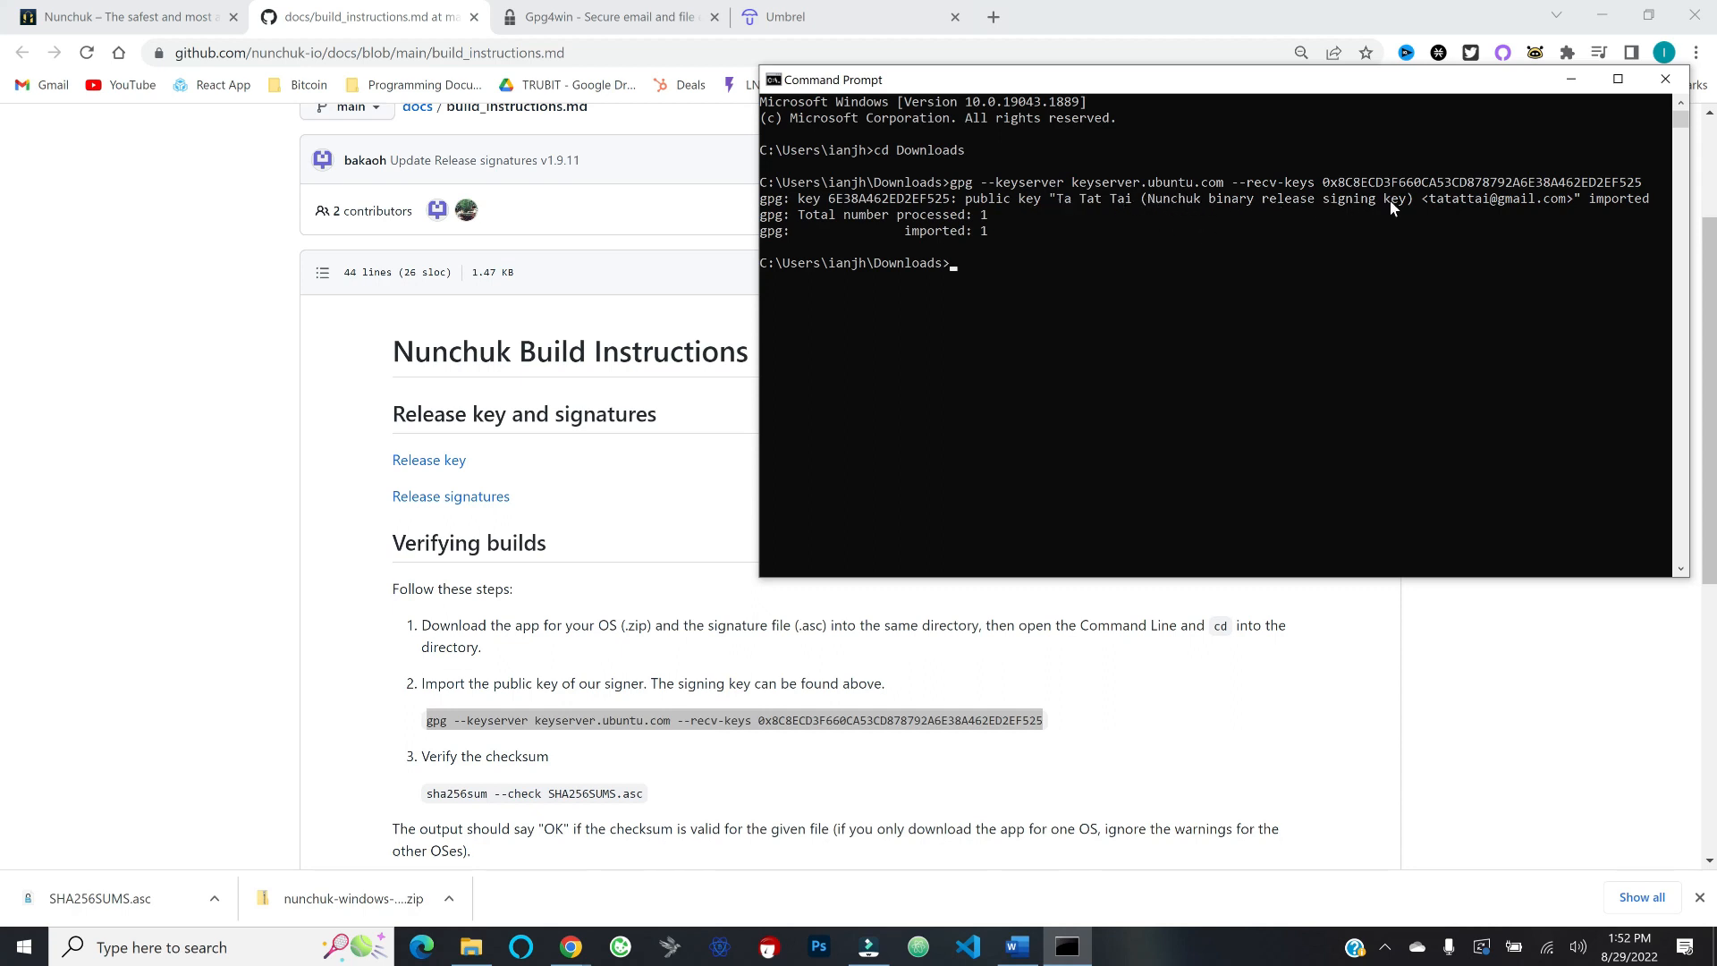
# Step: Open the release key link in a new tab and inspect the signer's uid entry on the Ubuntu keyserver
pyautogui.click(324, 426)
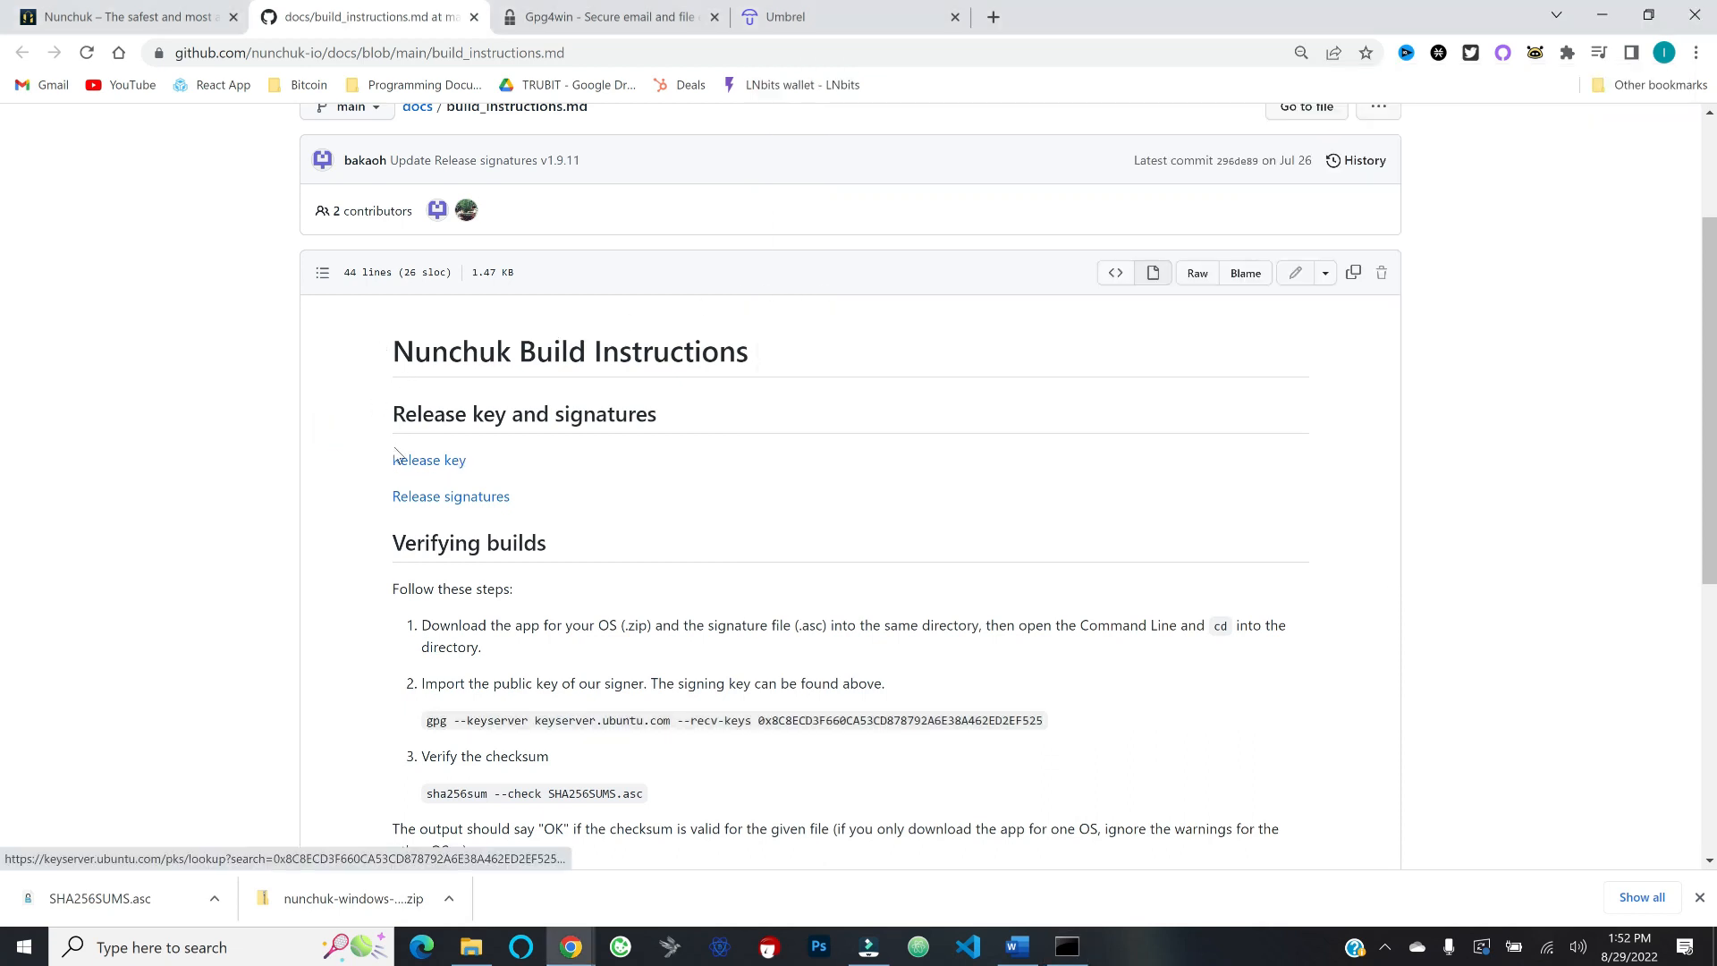
pyautogui.rightClick(421, 462)
pyautogui.click(483, 471)
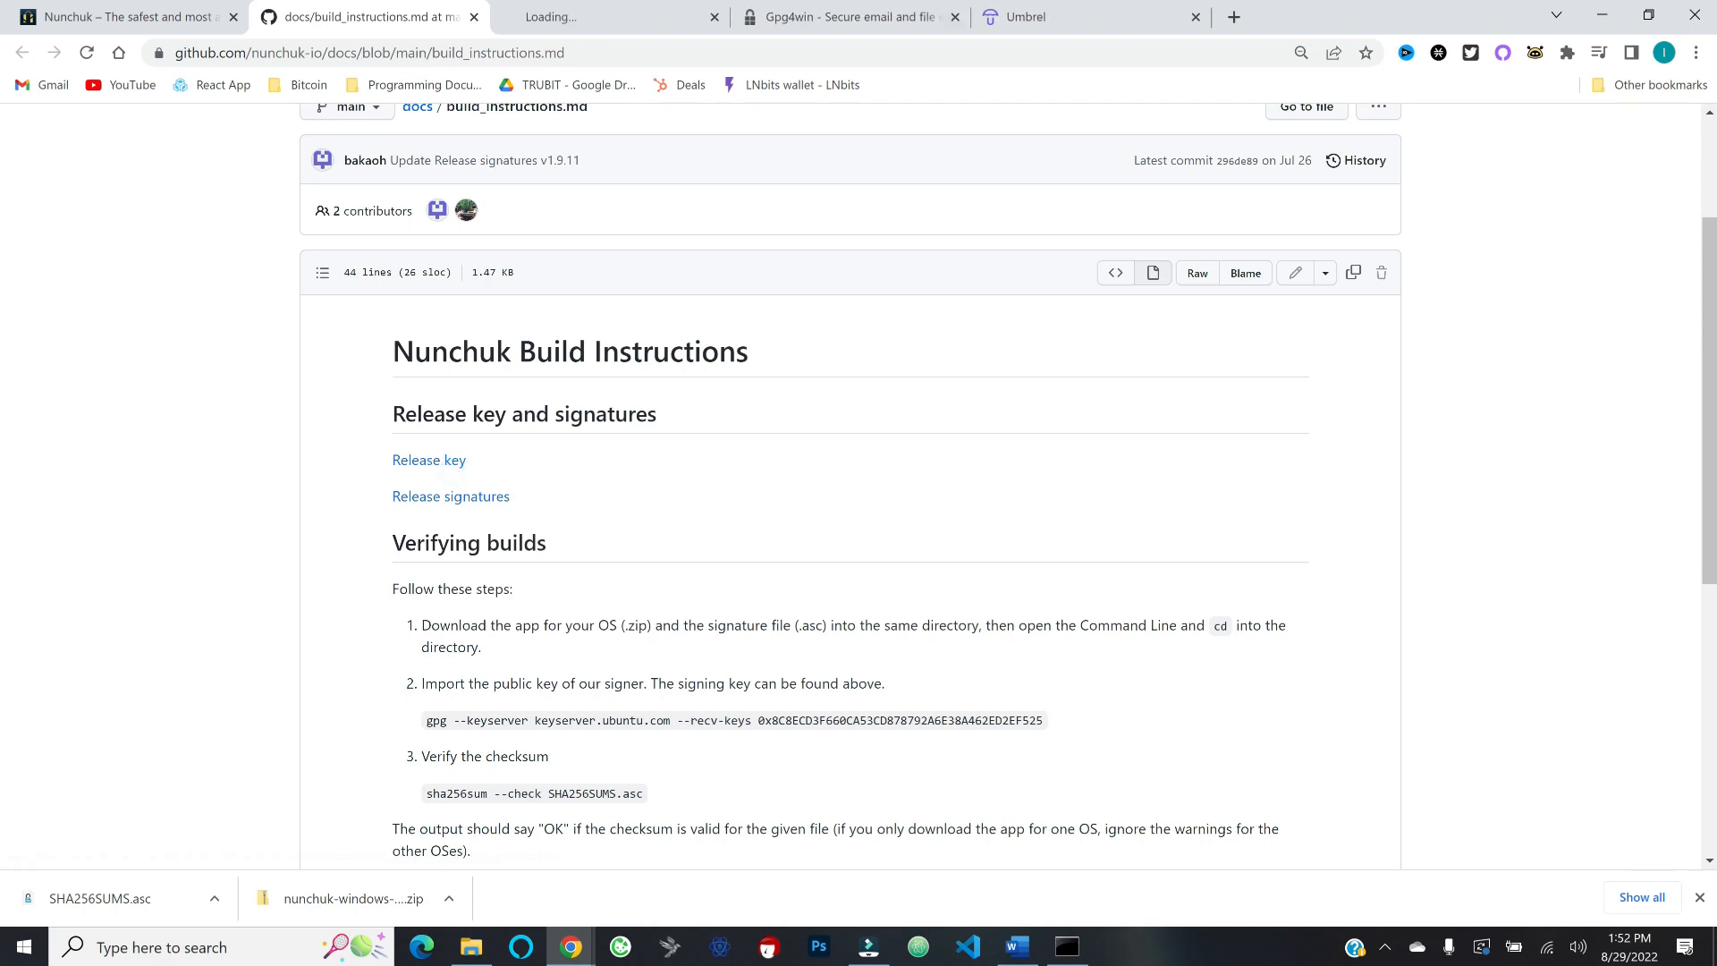
pyautogui.click(541, 18)
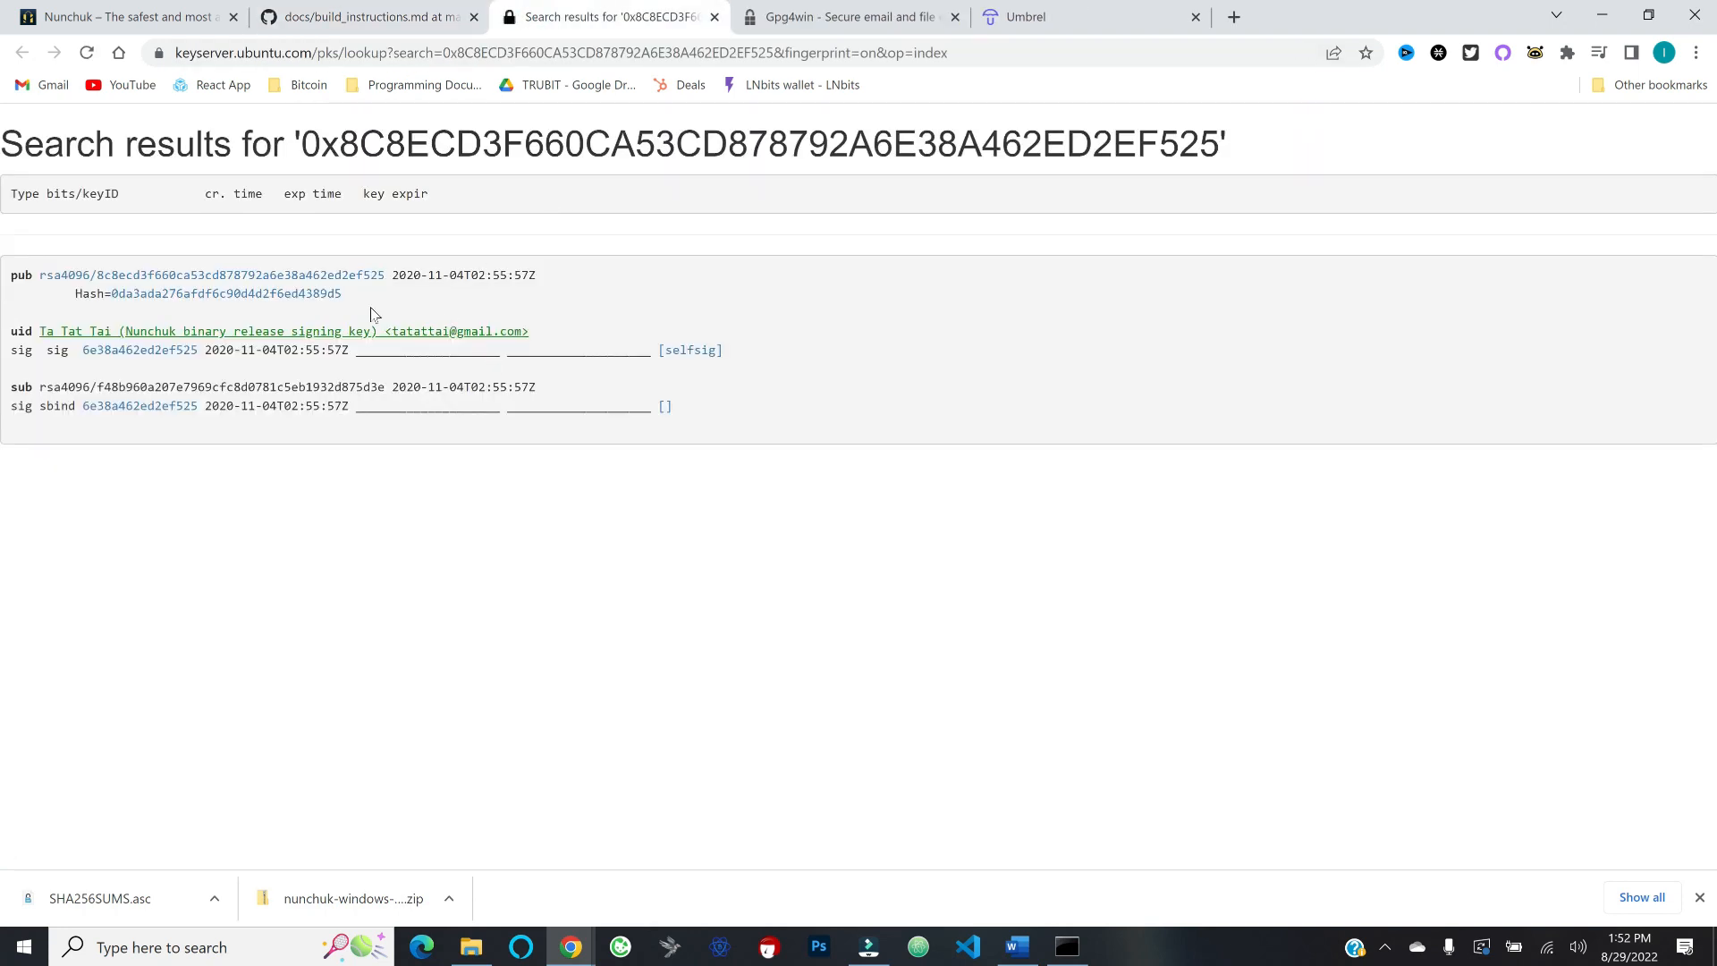
pyautogui.moveTo(39, 331); pyautogui.dragTo(532, 332)
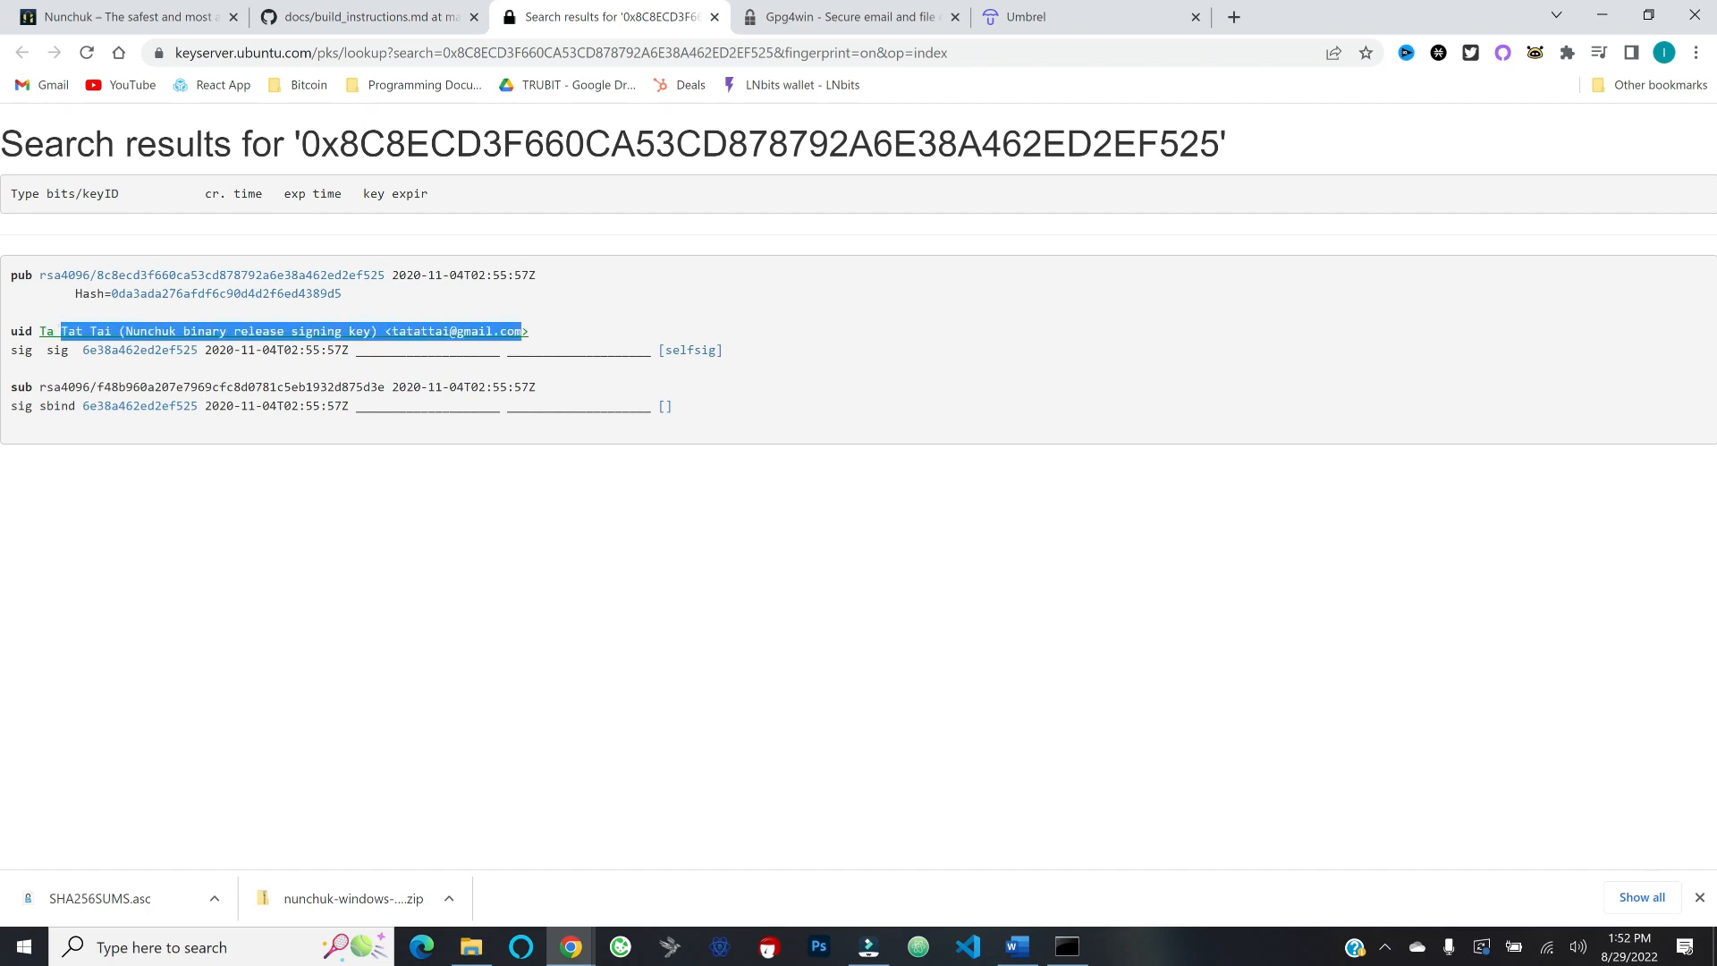
pyautogui.click(554, 331)
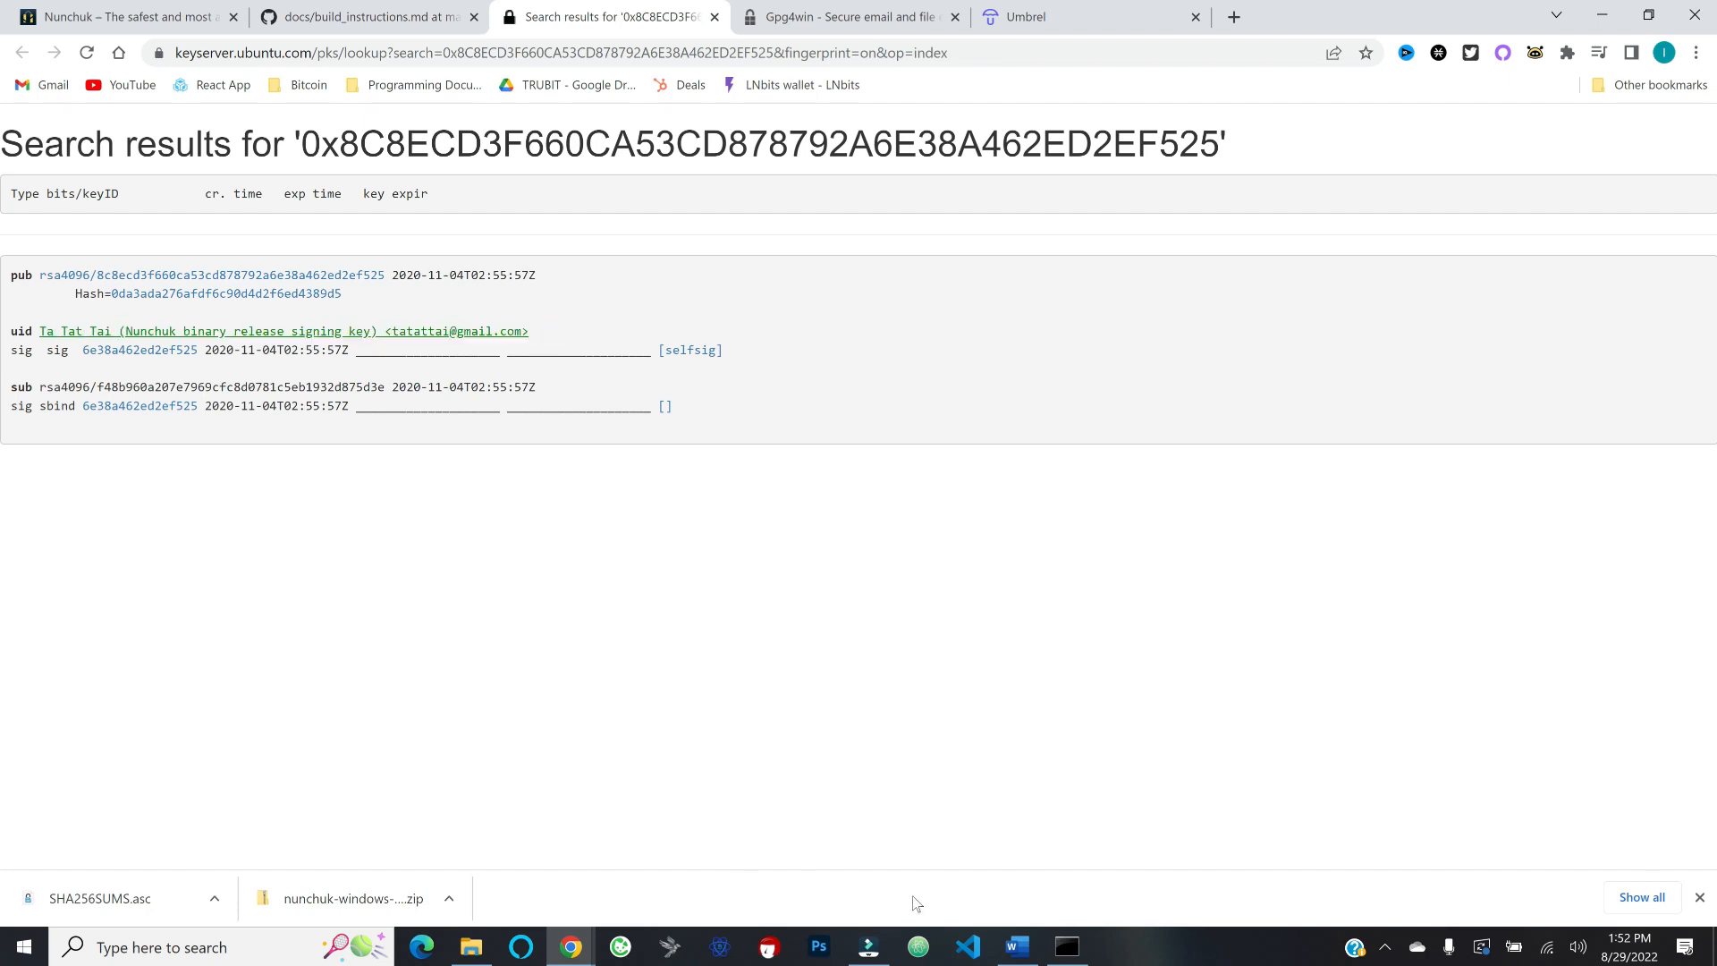
# Step: Open the rsa4096 public key in a new tab, view its PGP key block, and compare with the imported key in Command Prompt
pyautogui.rightClick(103, 279)
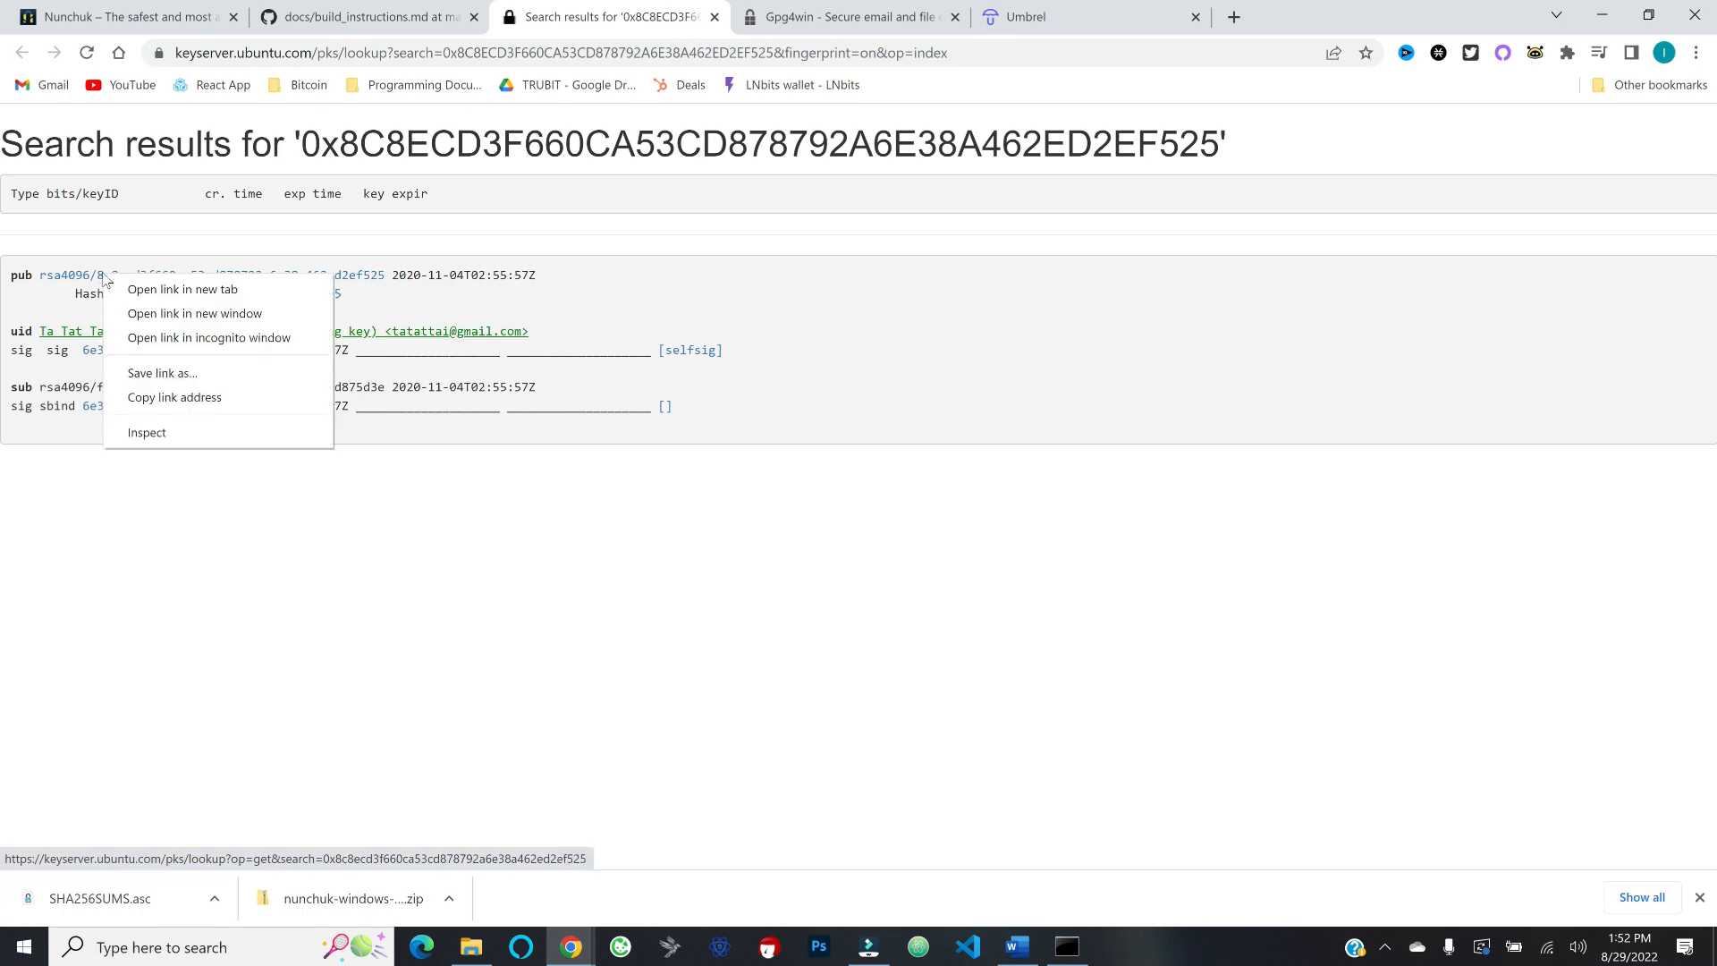
pyautogui.click(156, 290)
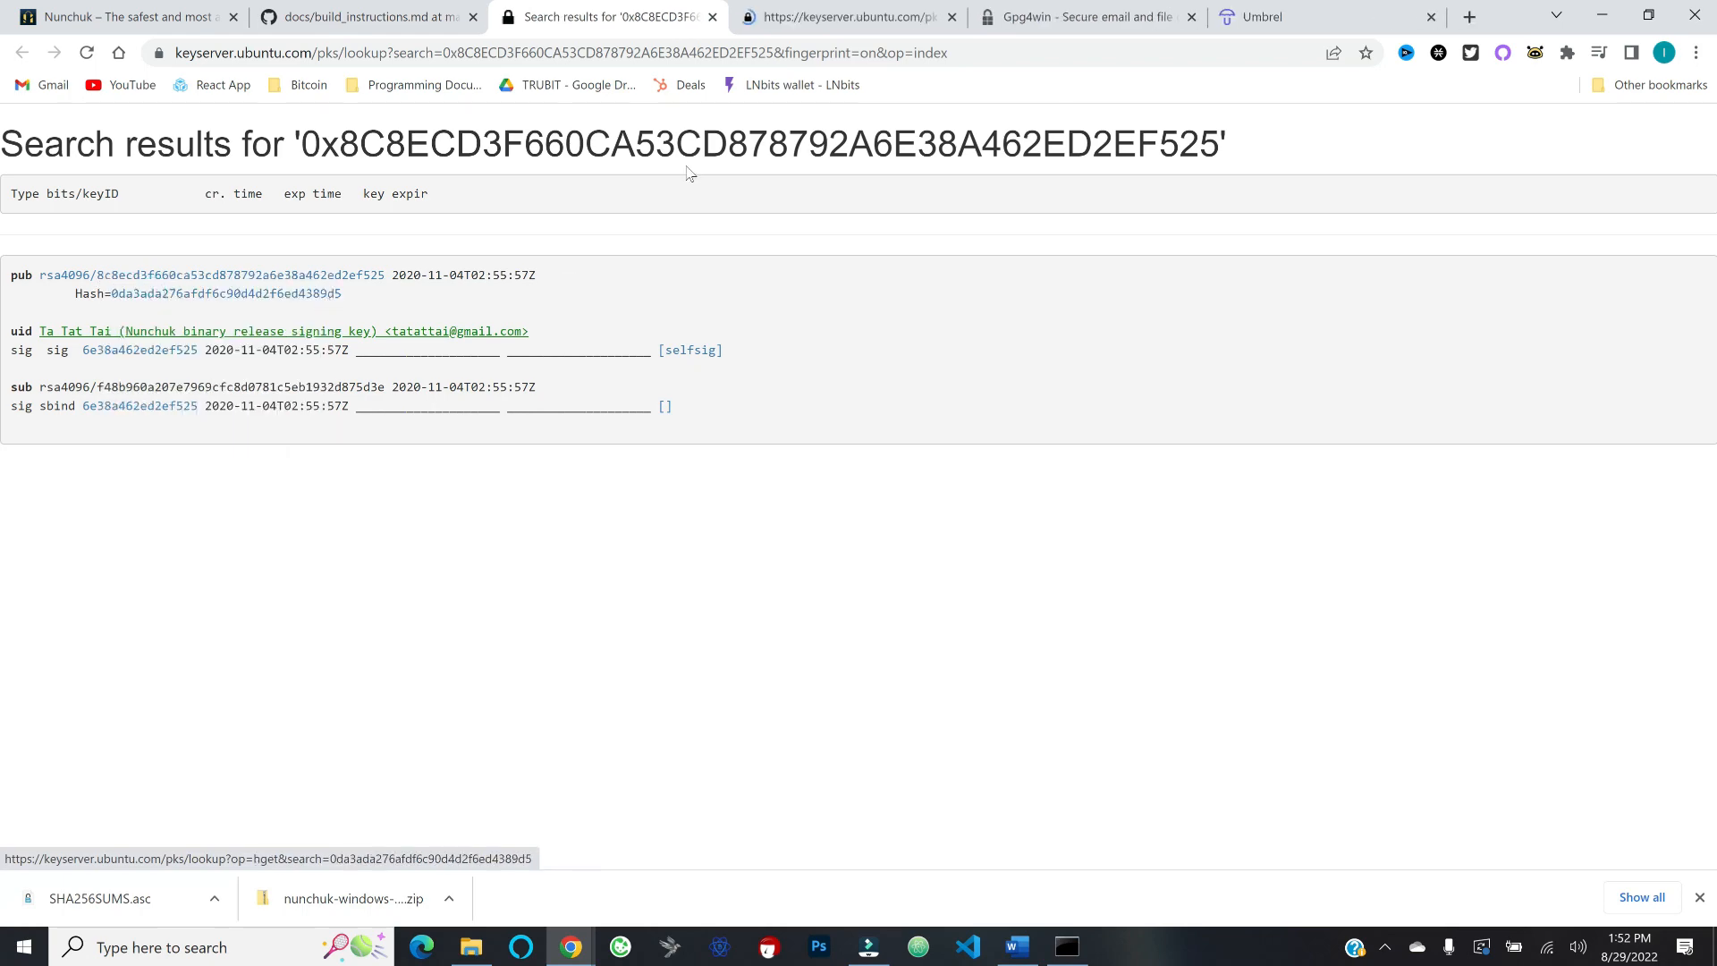
pyautogui.click(808, 17)
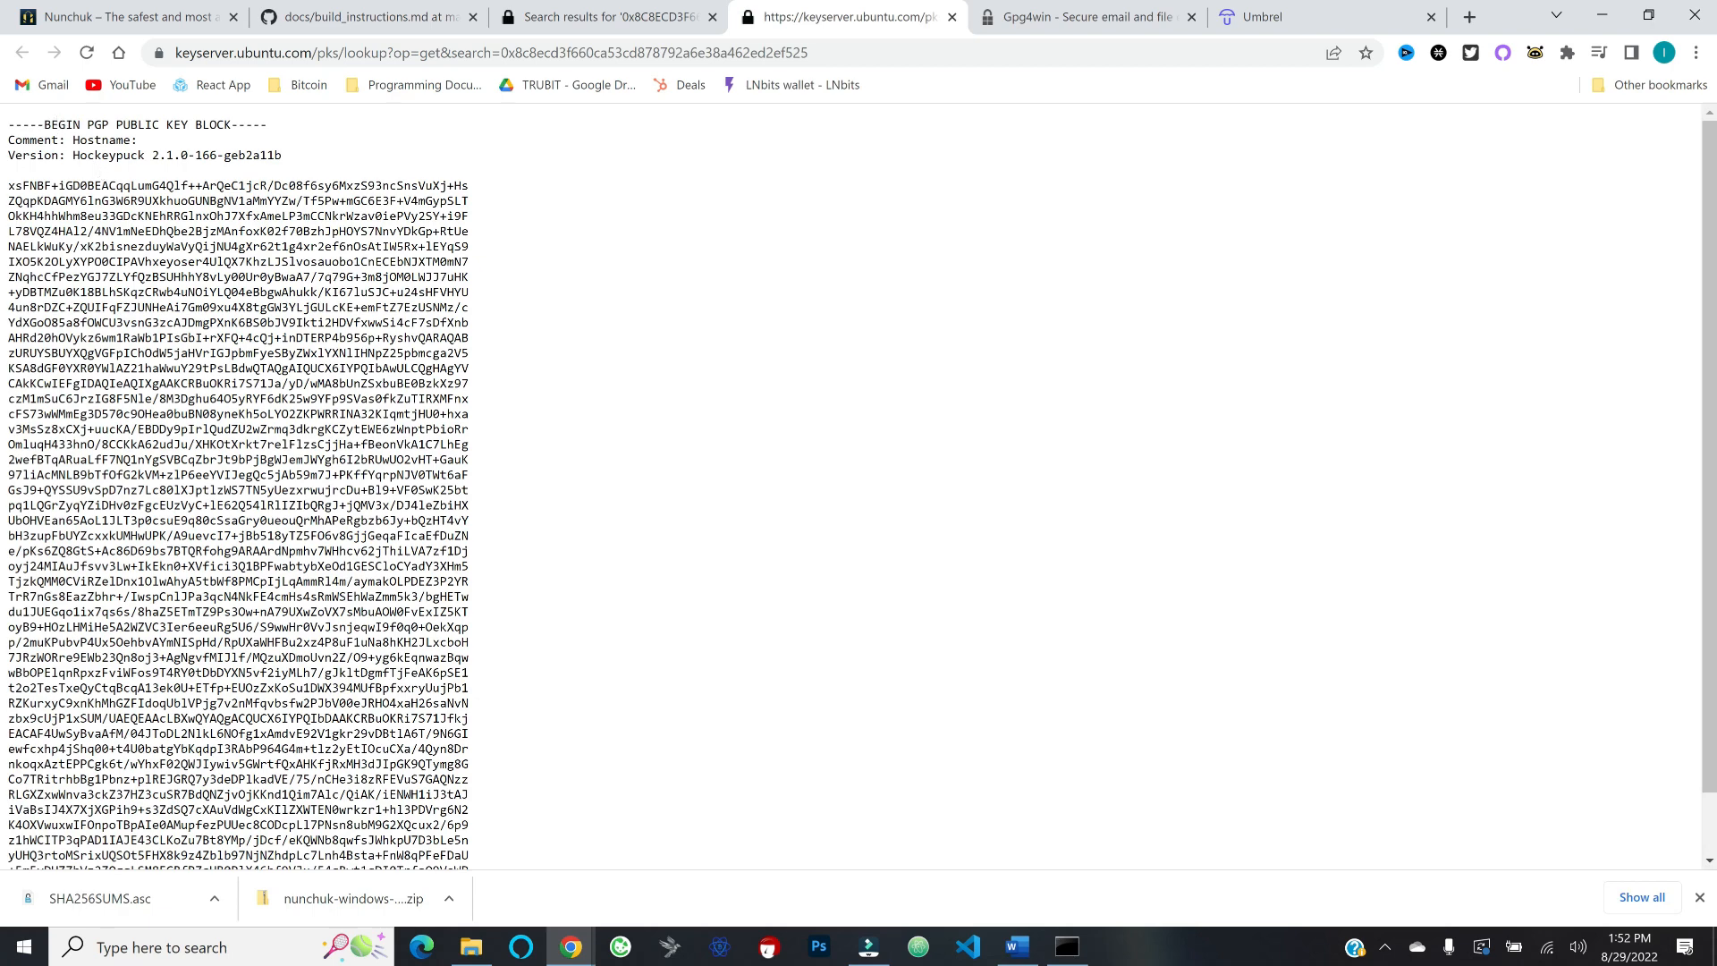
pyautogui.rightClick(547, 313)
pyautogui.click(491, 322)
pyautogui.click(1067, 946)
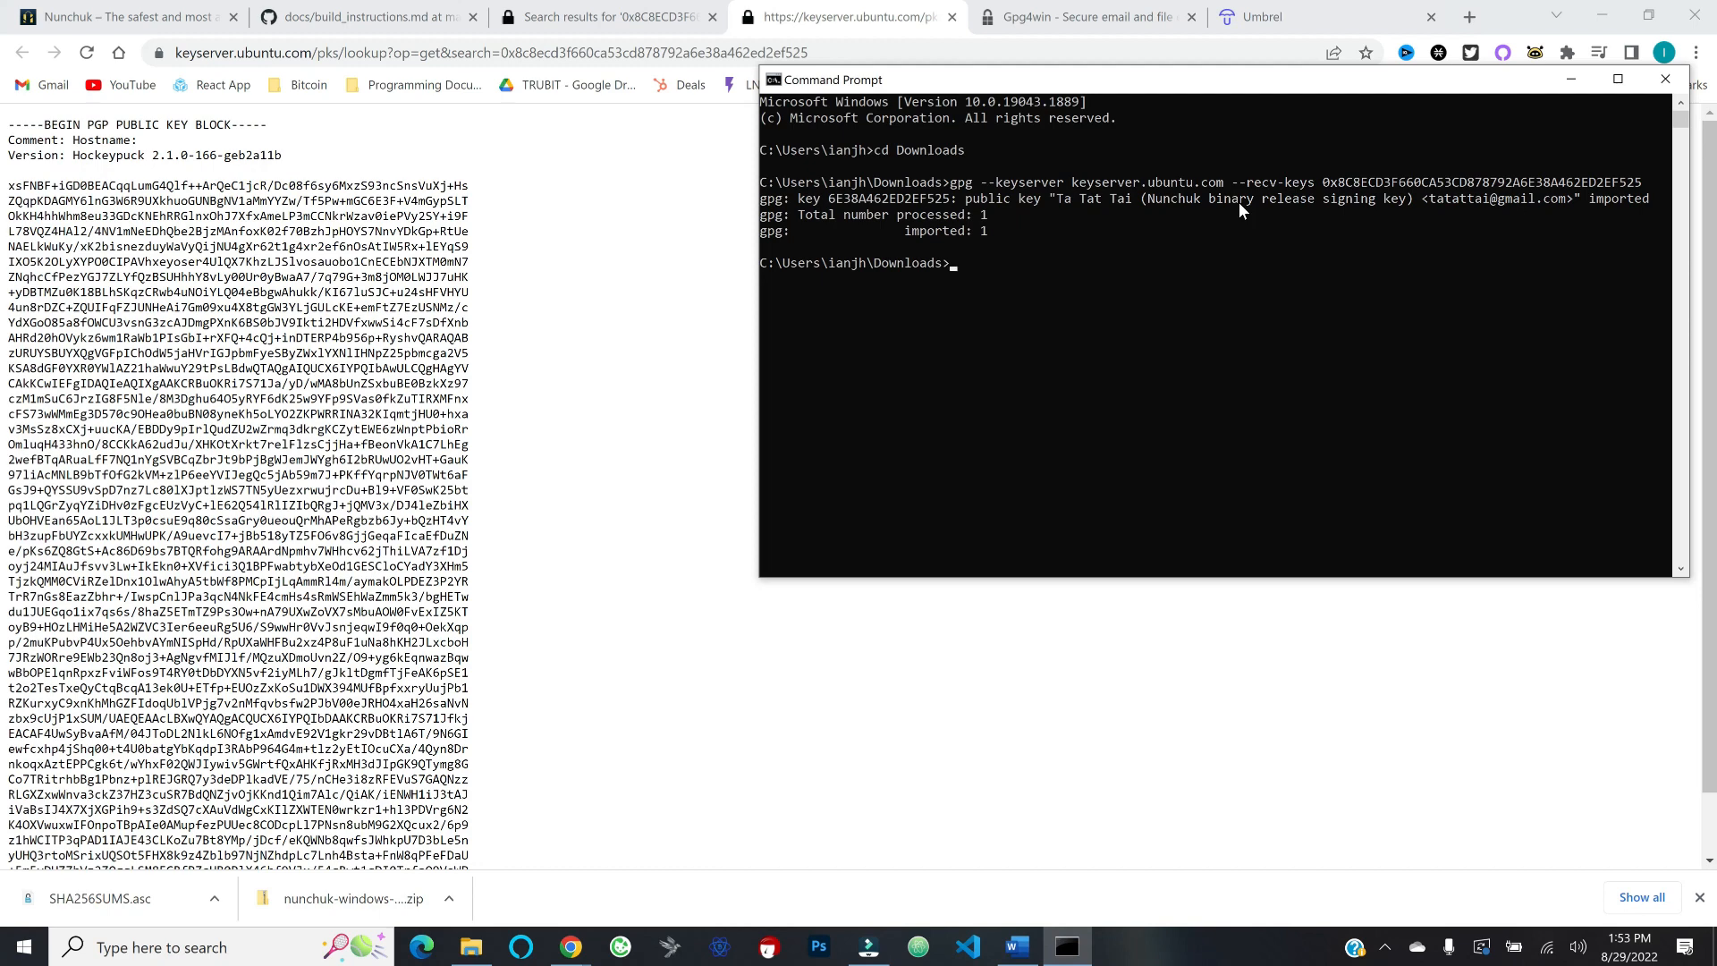
# Step: Verify the signature of the checksum file by running gpg --verify SHA256SUMS.asc from the build instructions in Command Prompt
pyautogui.click(370, 17)
pyautogui.scroll(-2, 221, 514)
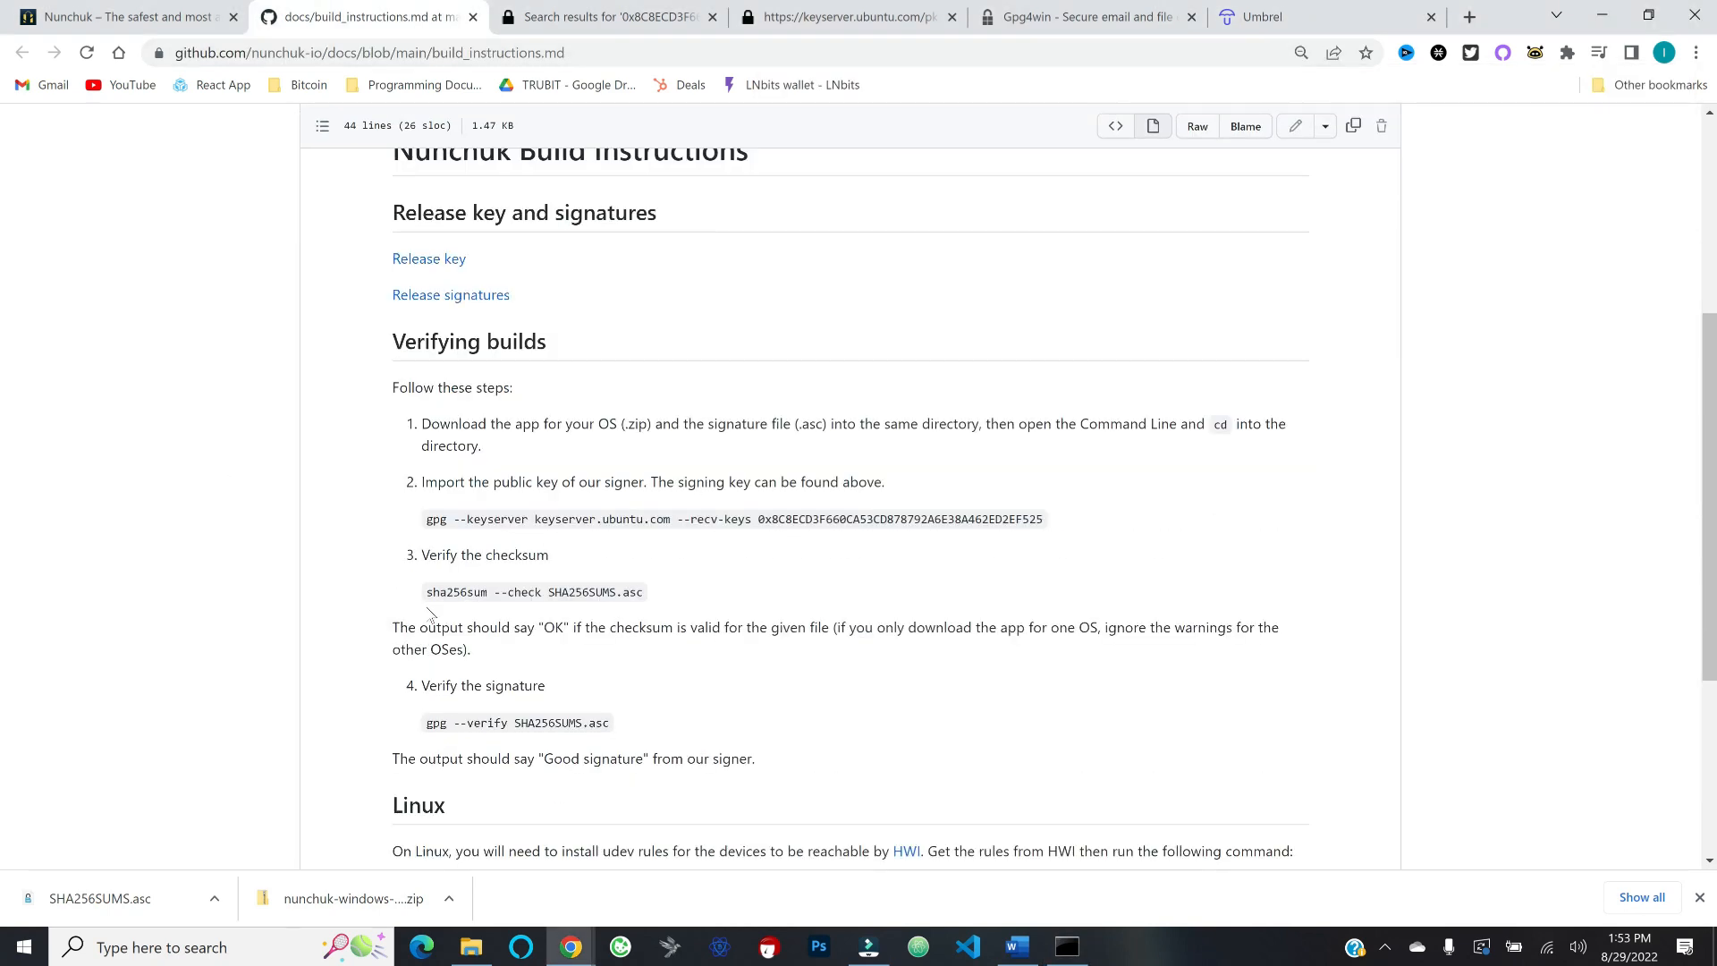
pyautogui.scroll(-1, 376, 595)
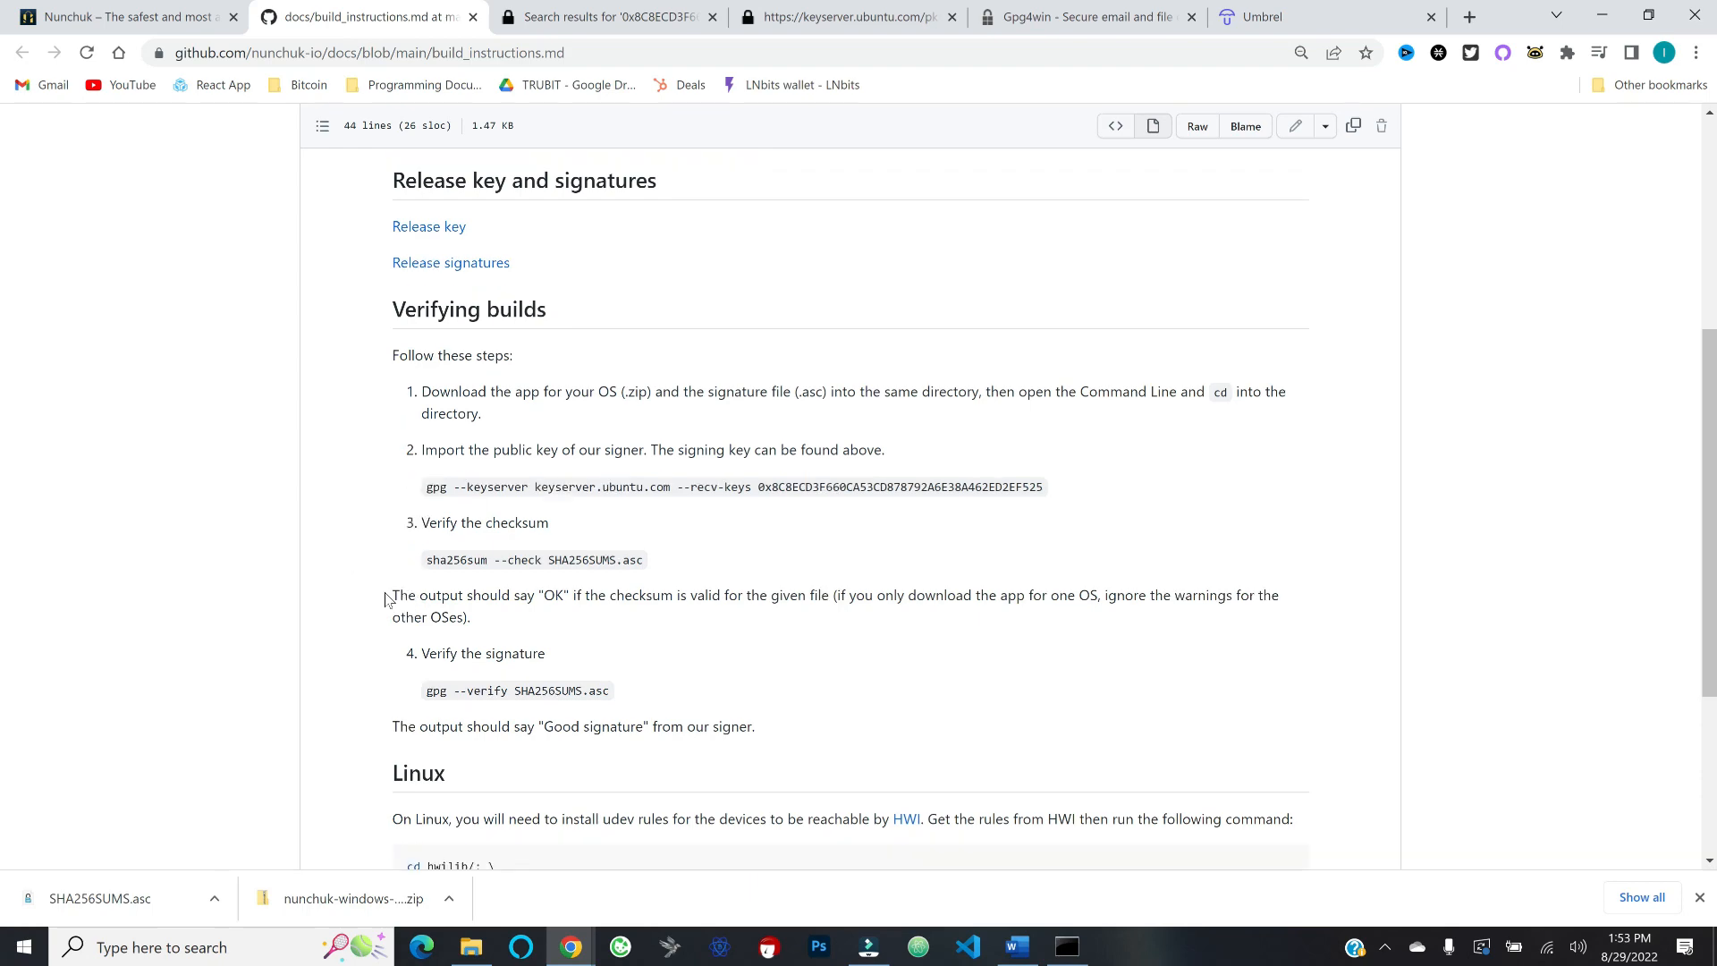
pyautogui.scroll(-1, 386, 599)
pyautogui.moveTo(426, 622); pyautogui.dragTo(612, 622)
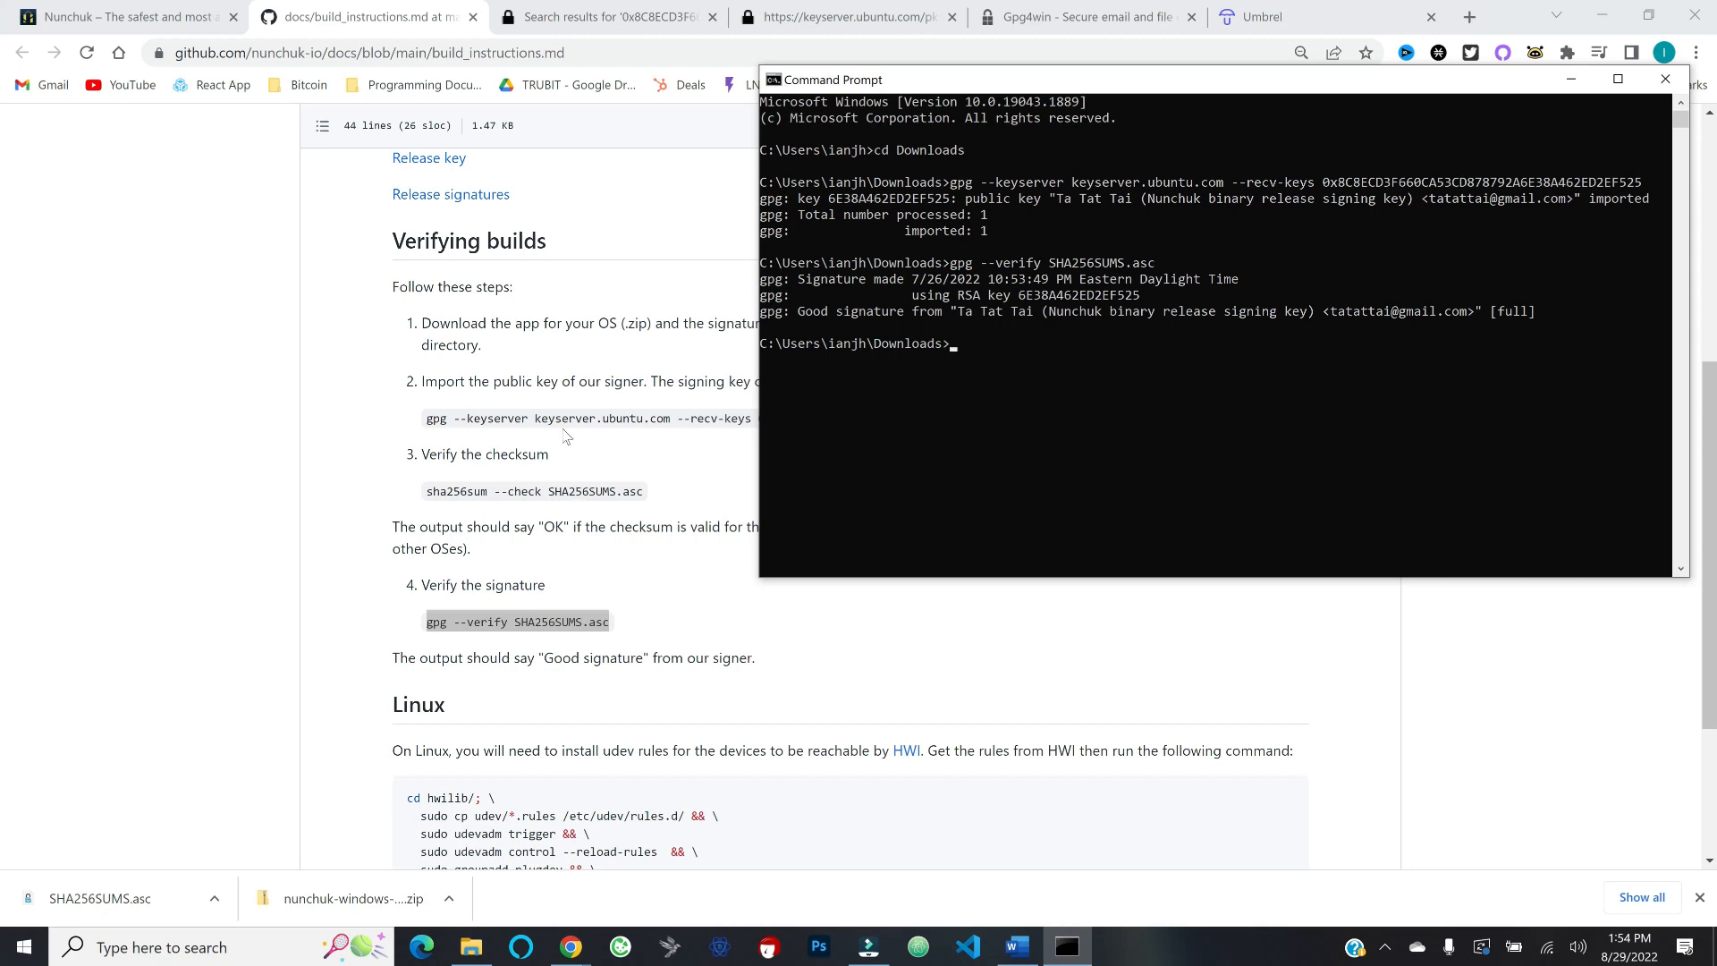
# Step: Compute the SHA256 hash of nunchuk-windows-v1.9.11.zip with certutil -hashfile in Command Prompt and select the hash in the output
pyautogui.click(401, 490)
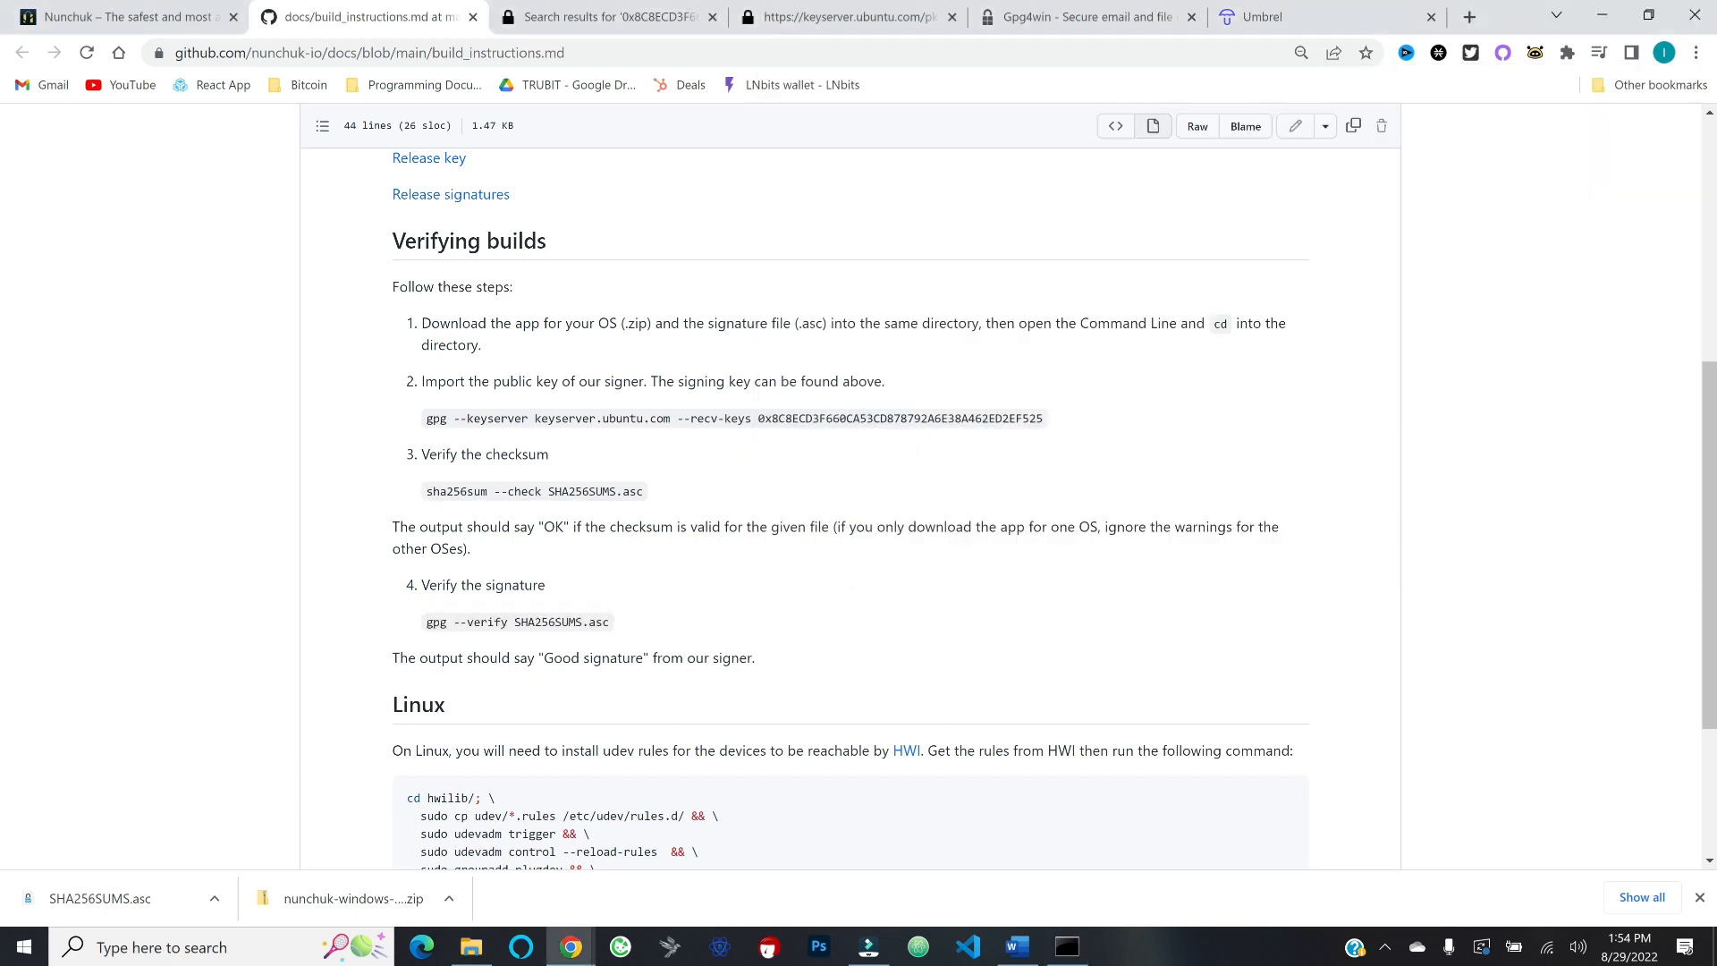
pyautogui.moveTo(488, 491); pyautogui.dragTo(379, 498)
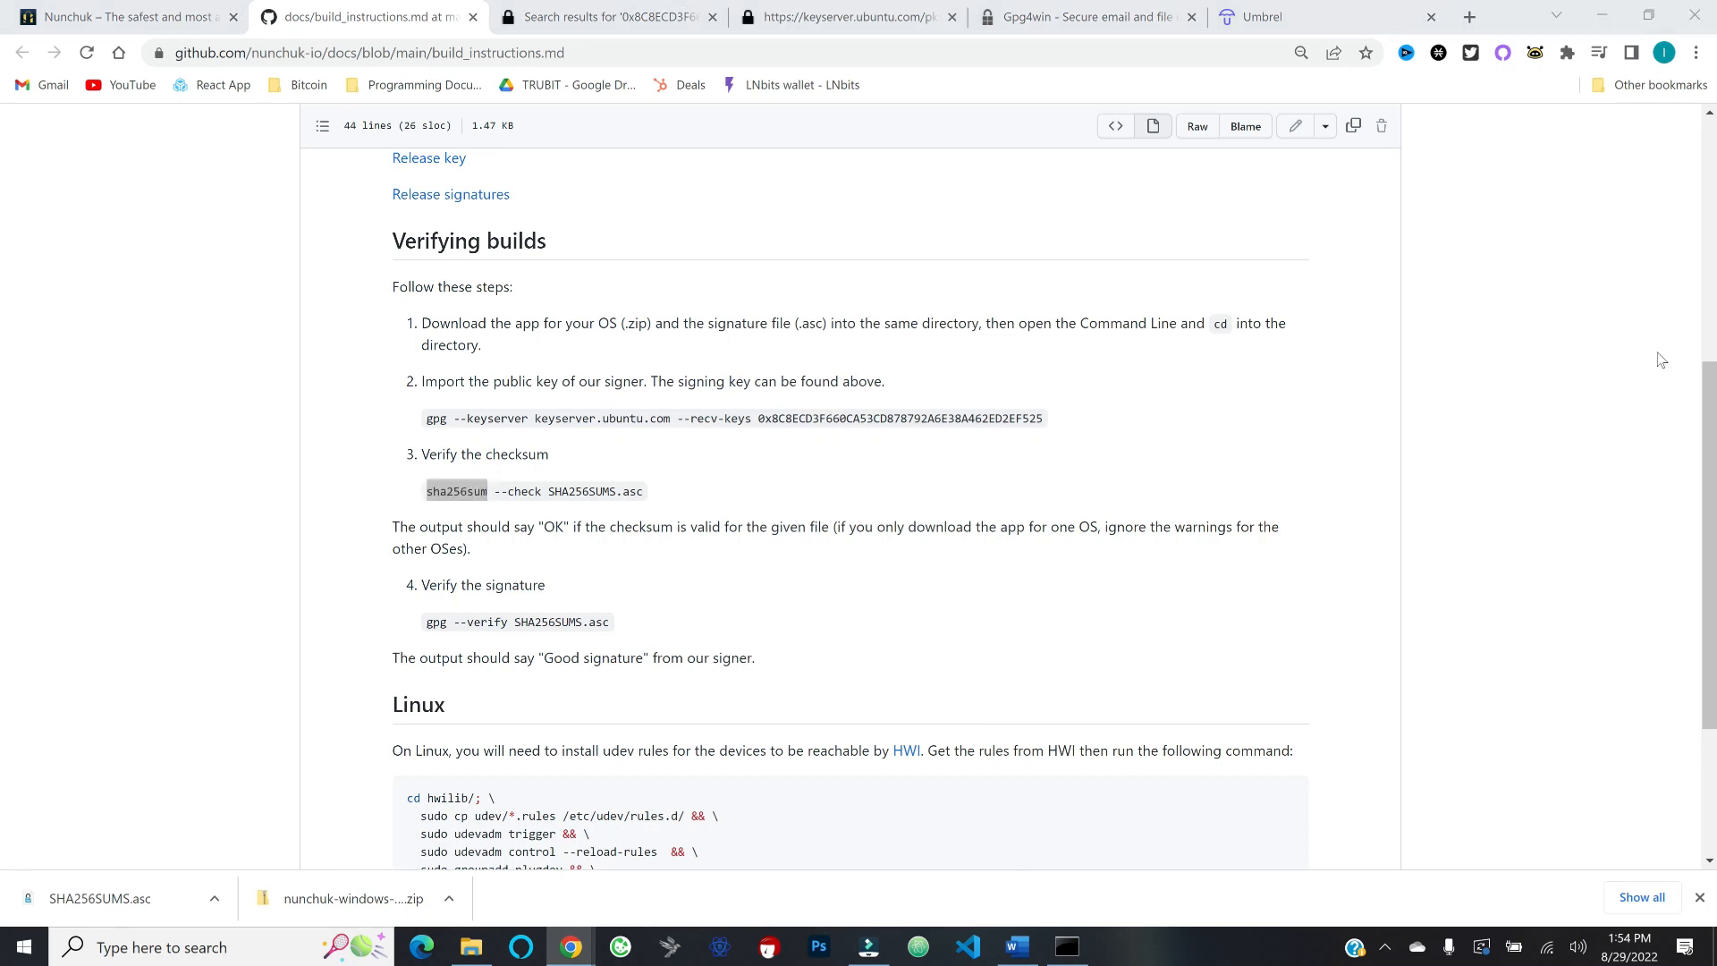
pyautogui.click(1067, 946)
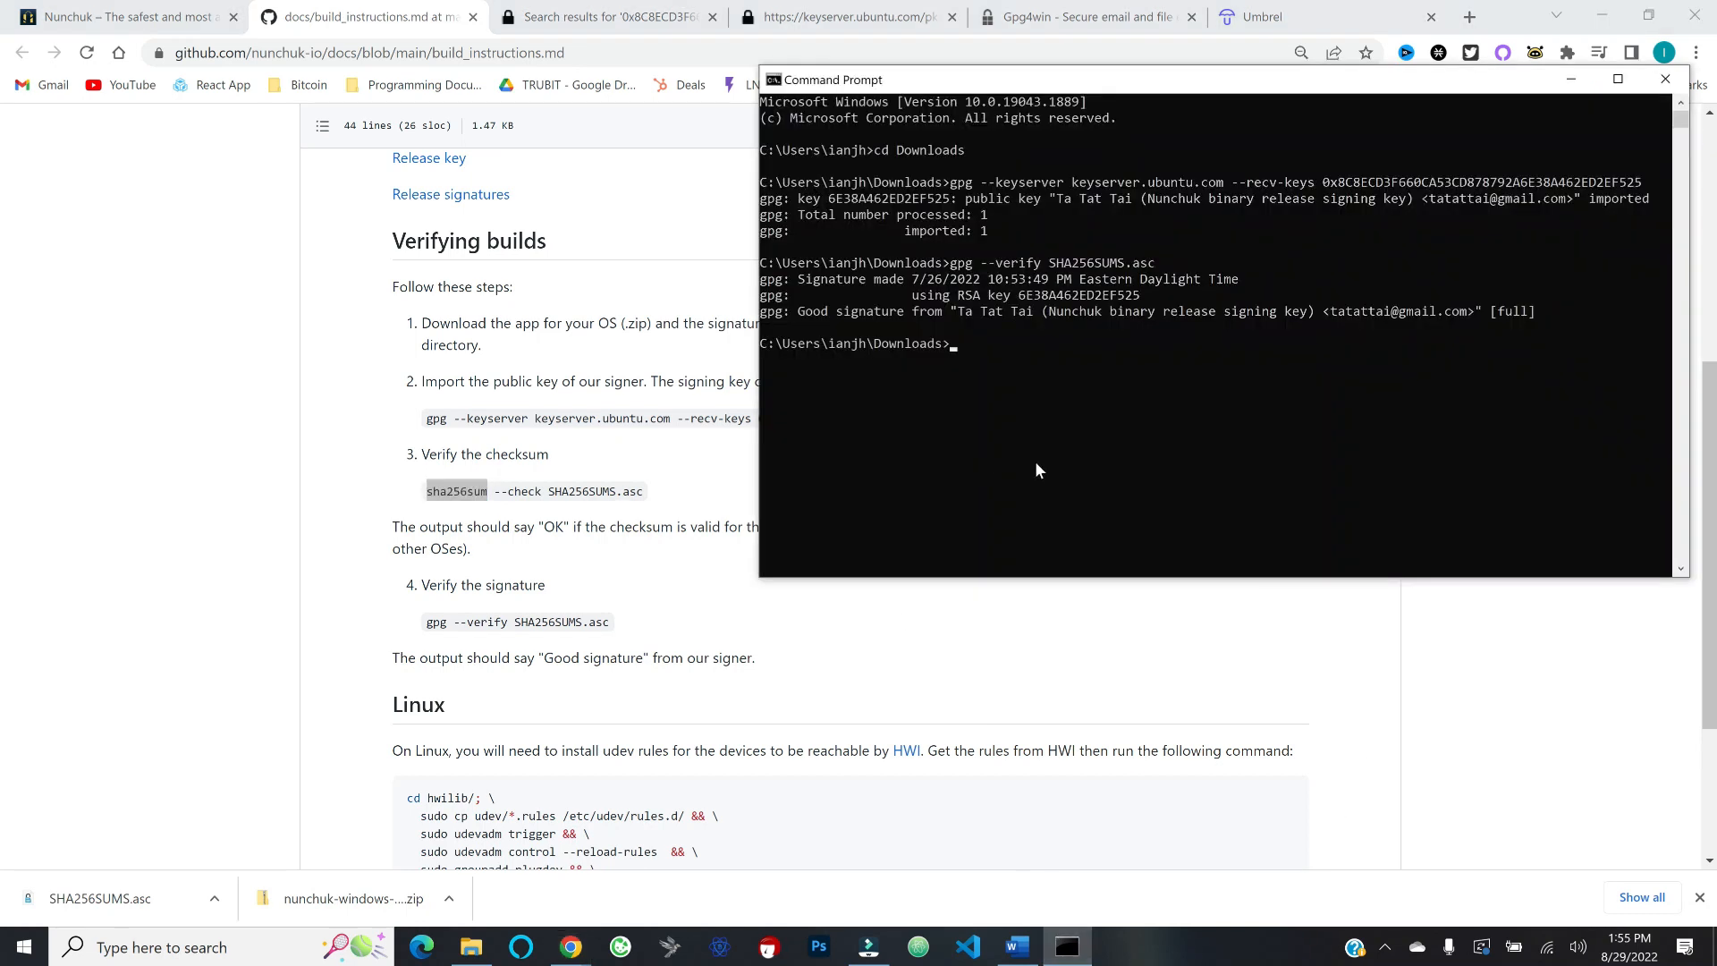
pyautogui.write('certutil -hashfile')
pyautogui.click(472, 947)
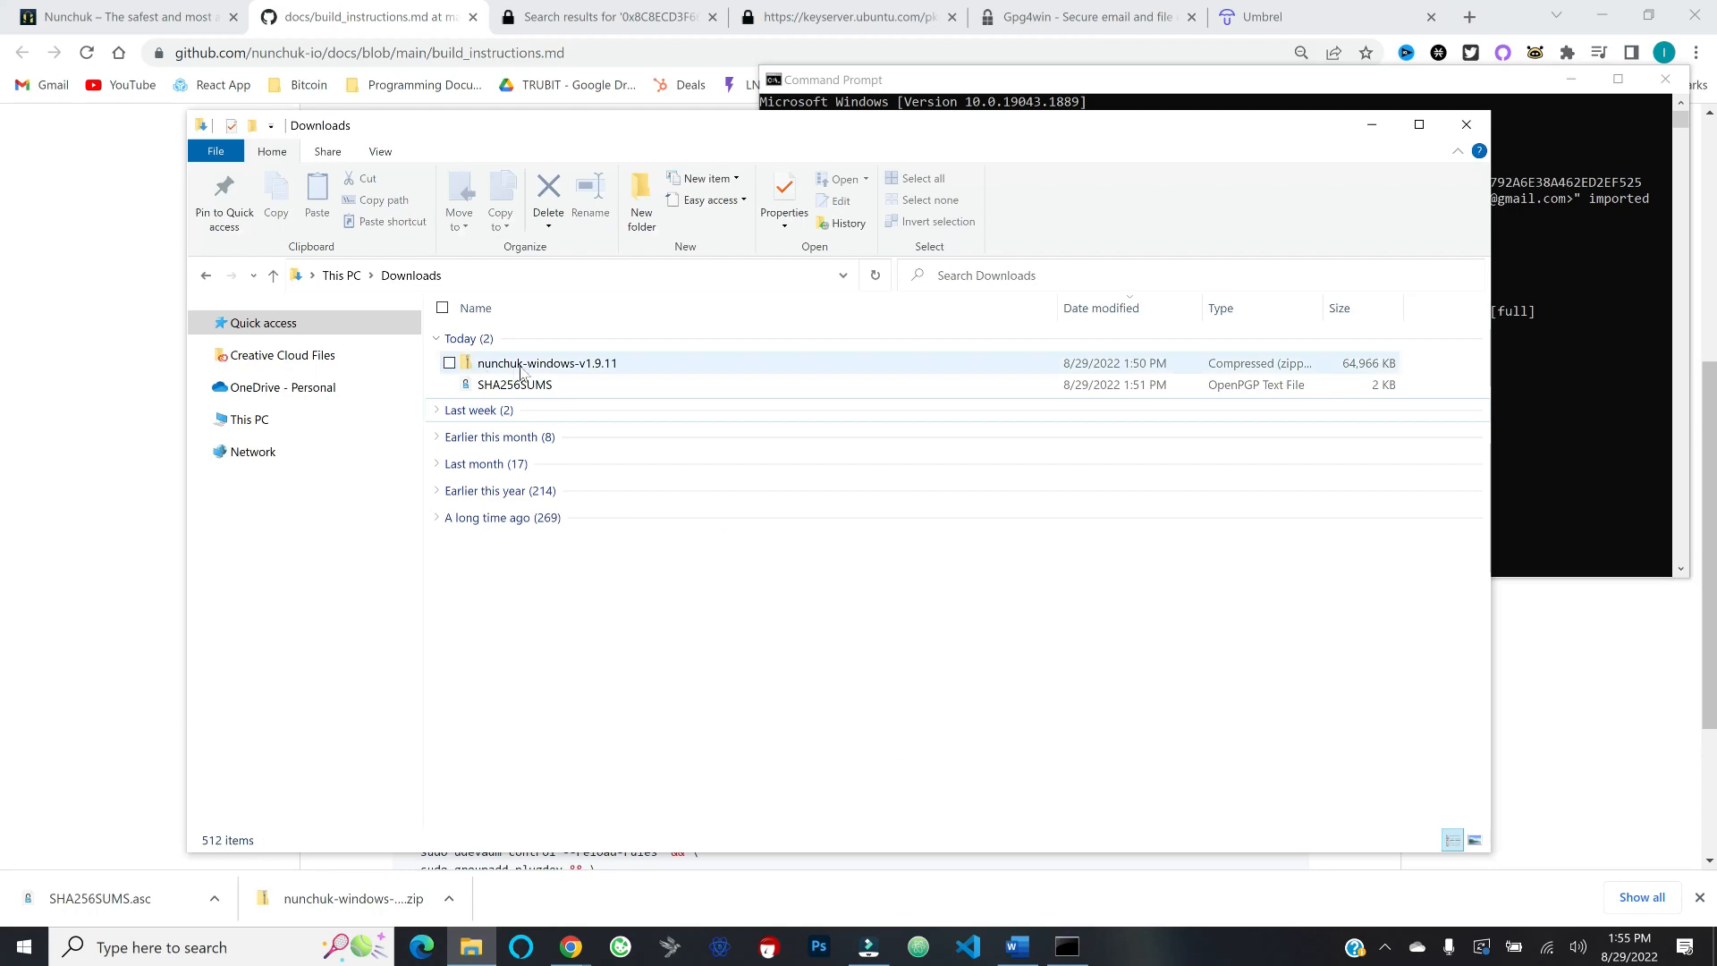
pyautogui.rightClick(521, 368)
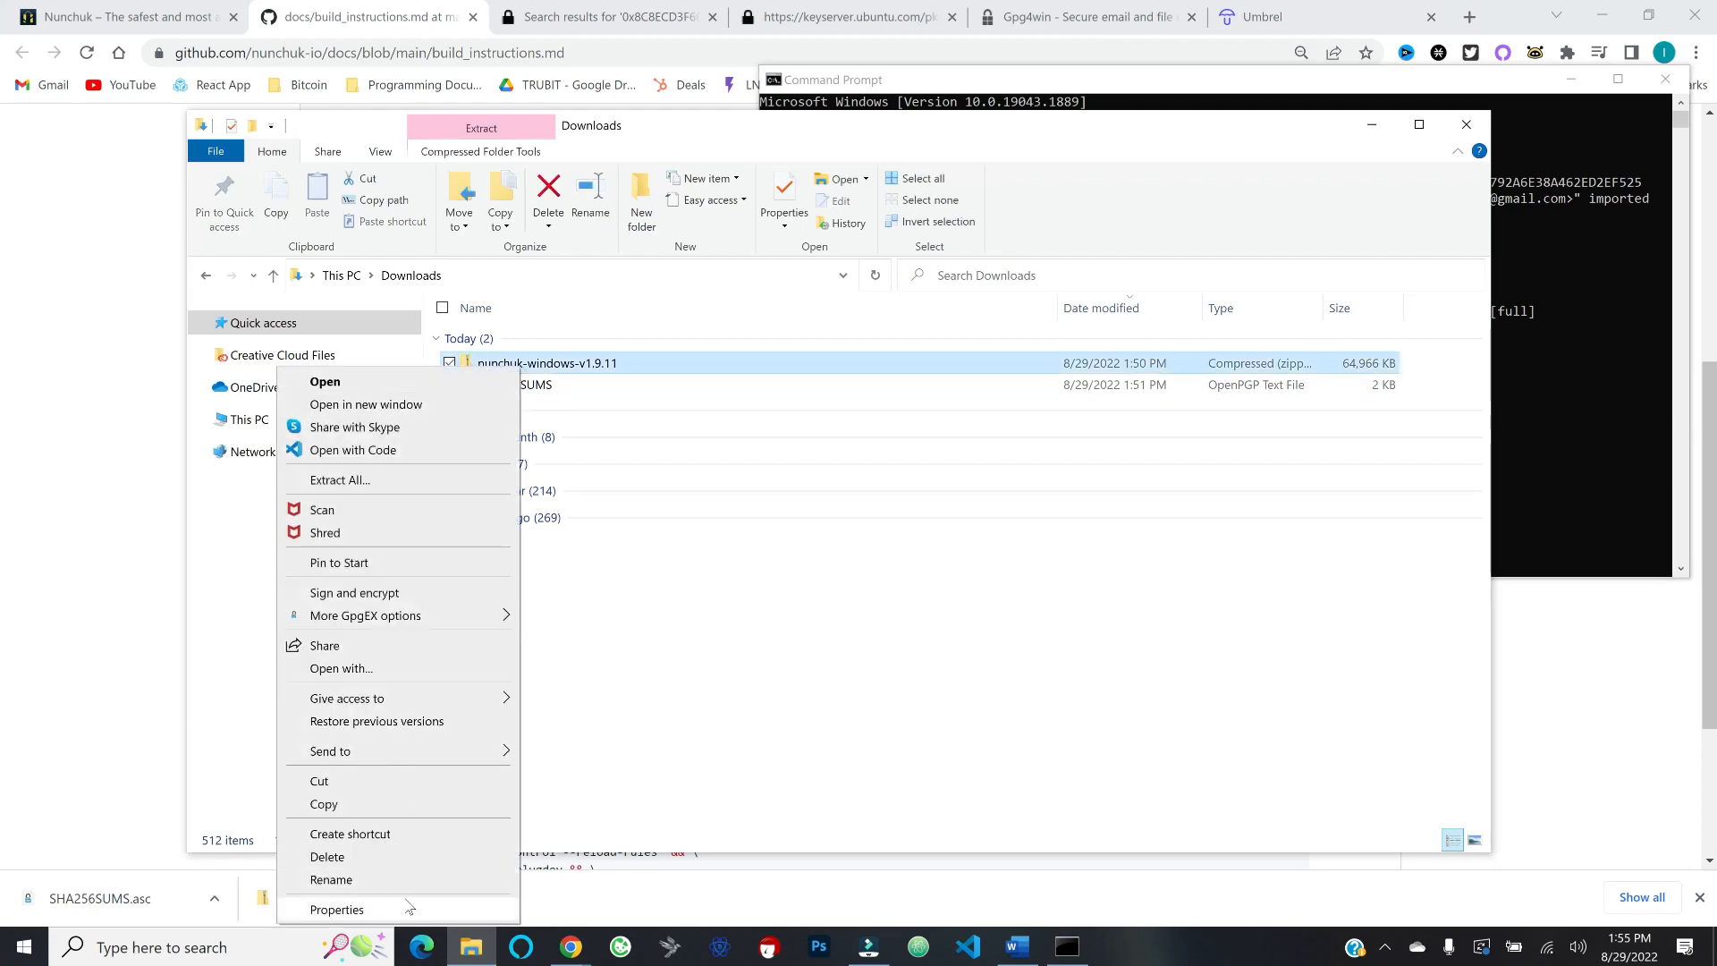
pyautogui.click(407, 906)
pyautogui.click(1162, 81)
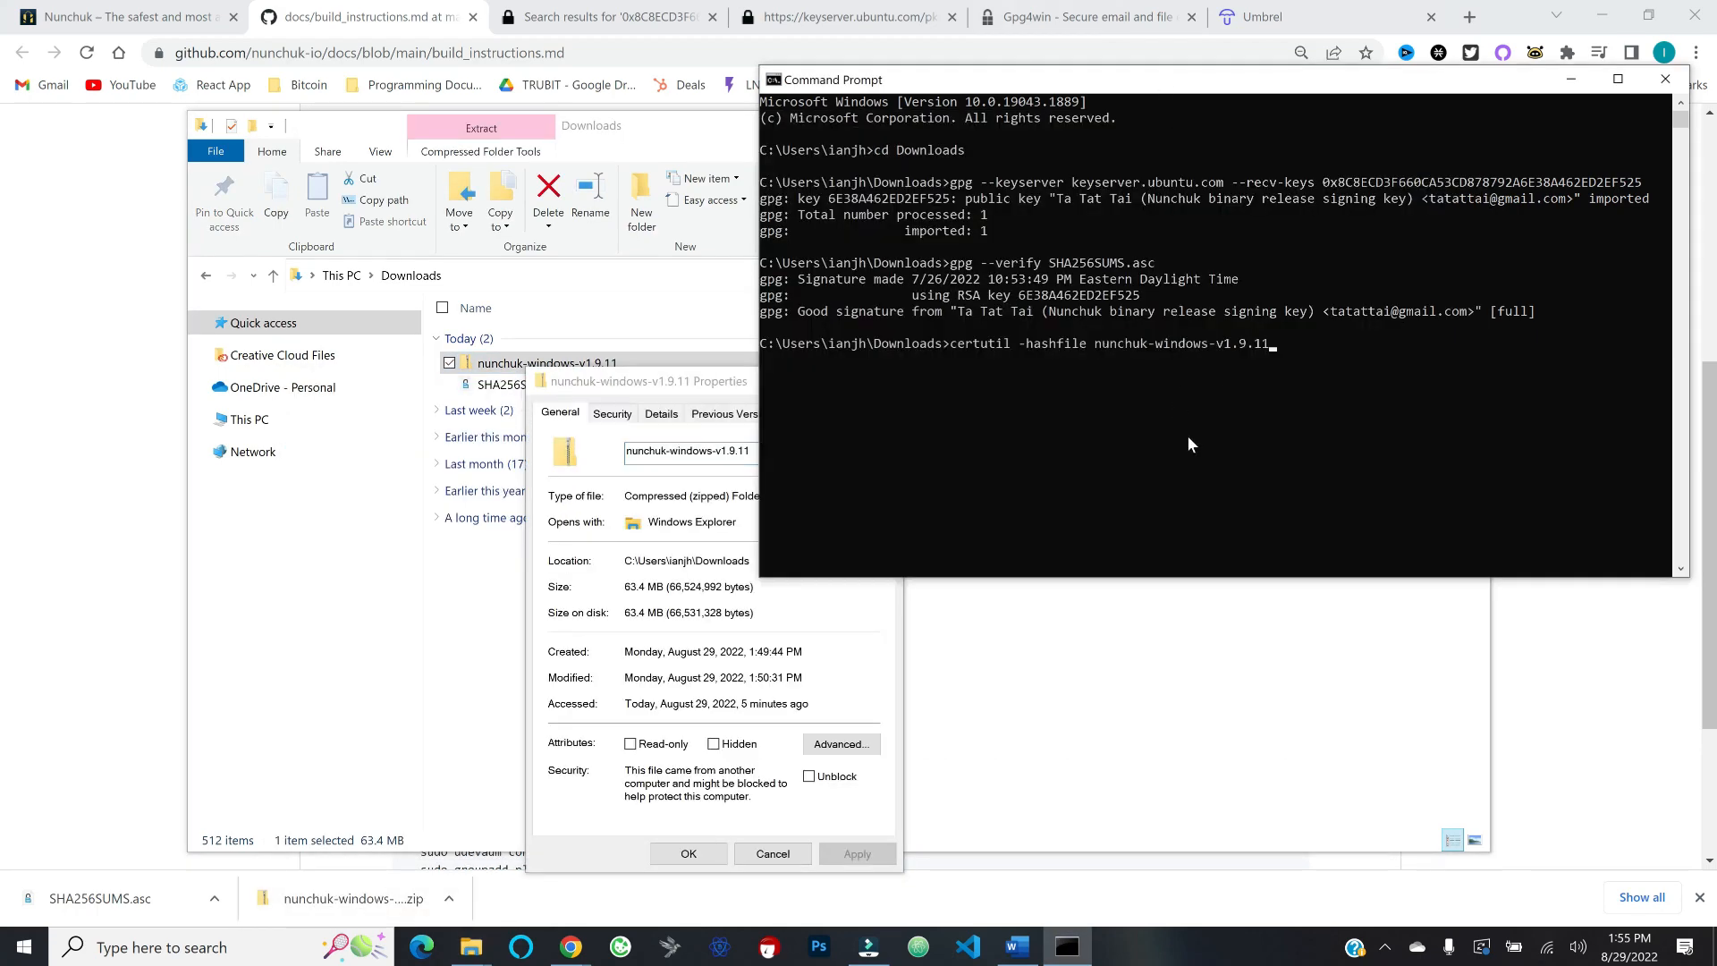
pyautogui.write('.zip SHA256')
pyautogui.press('Return')
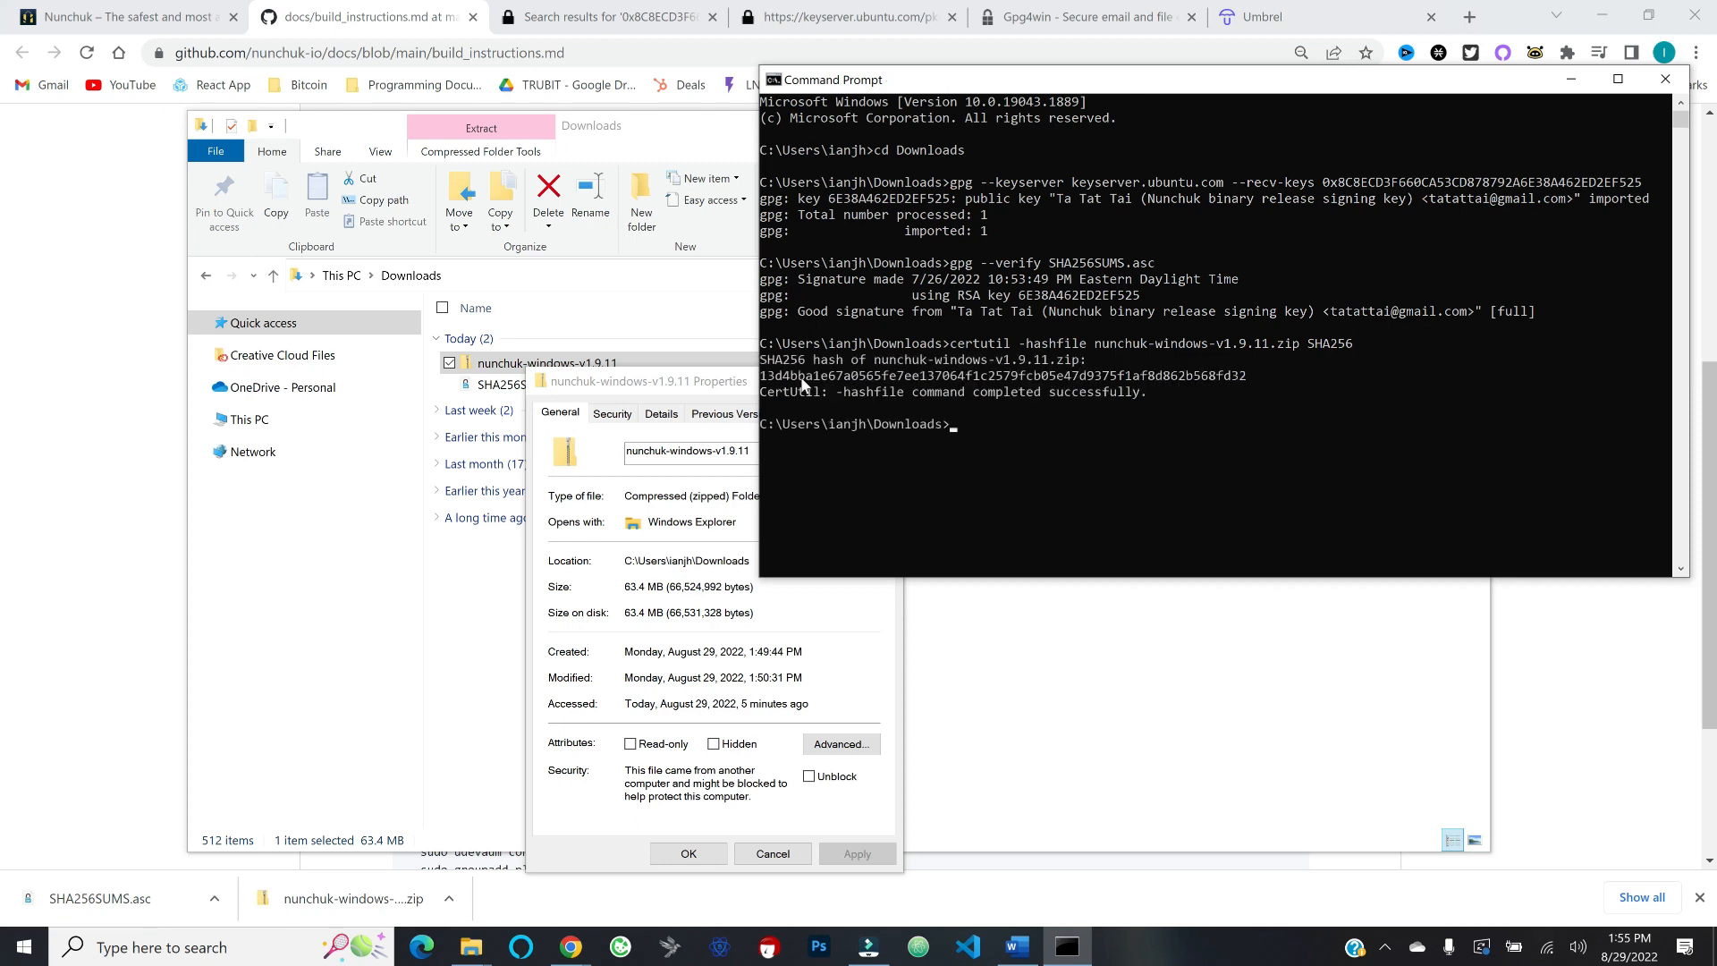
pyautogui.moveTo(761, 376); pyautogui.dragTo(1242, 374)
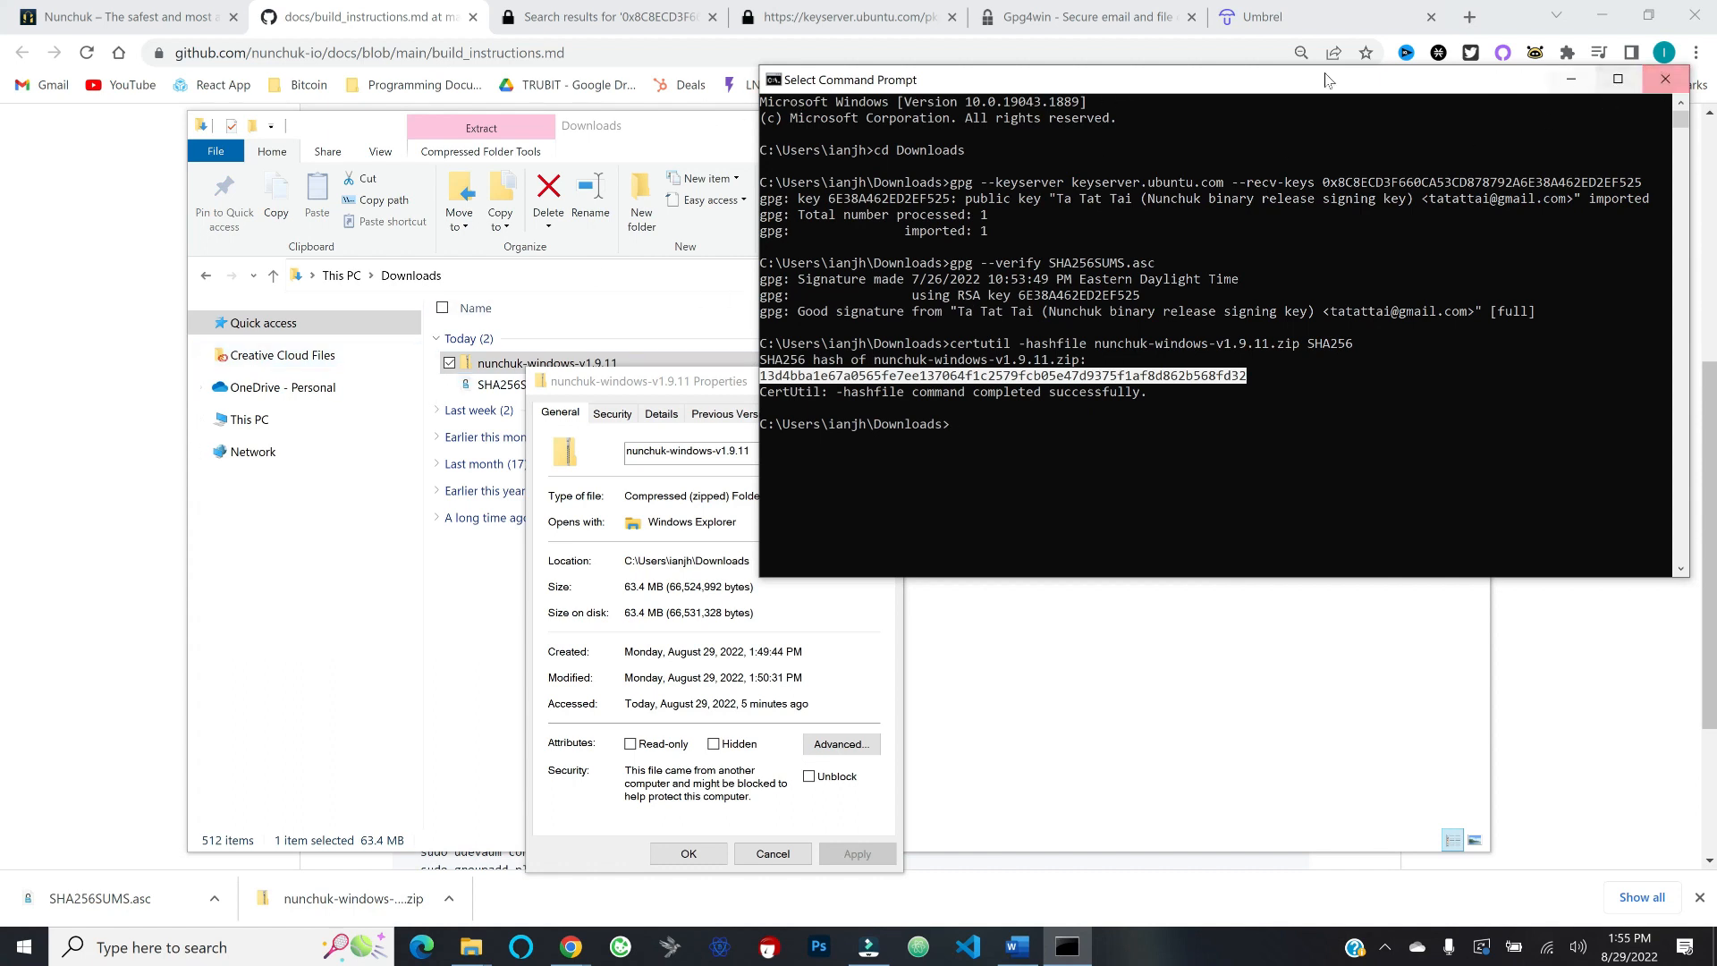
# Step: Extract the nunchuk-windows-v1.9.11 zip archive into the Downloads folder in File Explorer
pyautogui.click(646, 133)
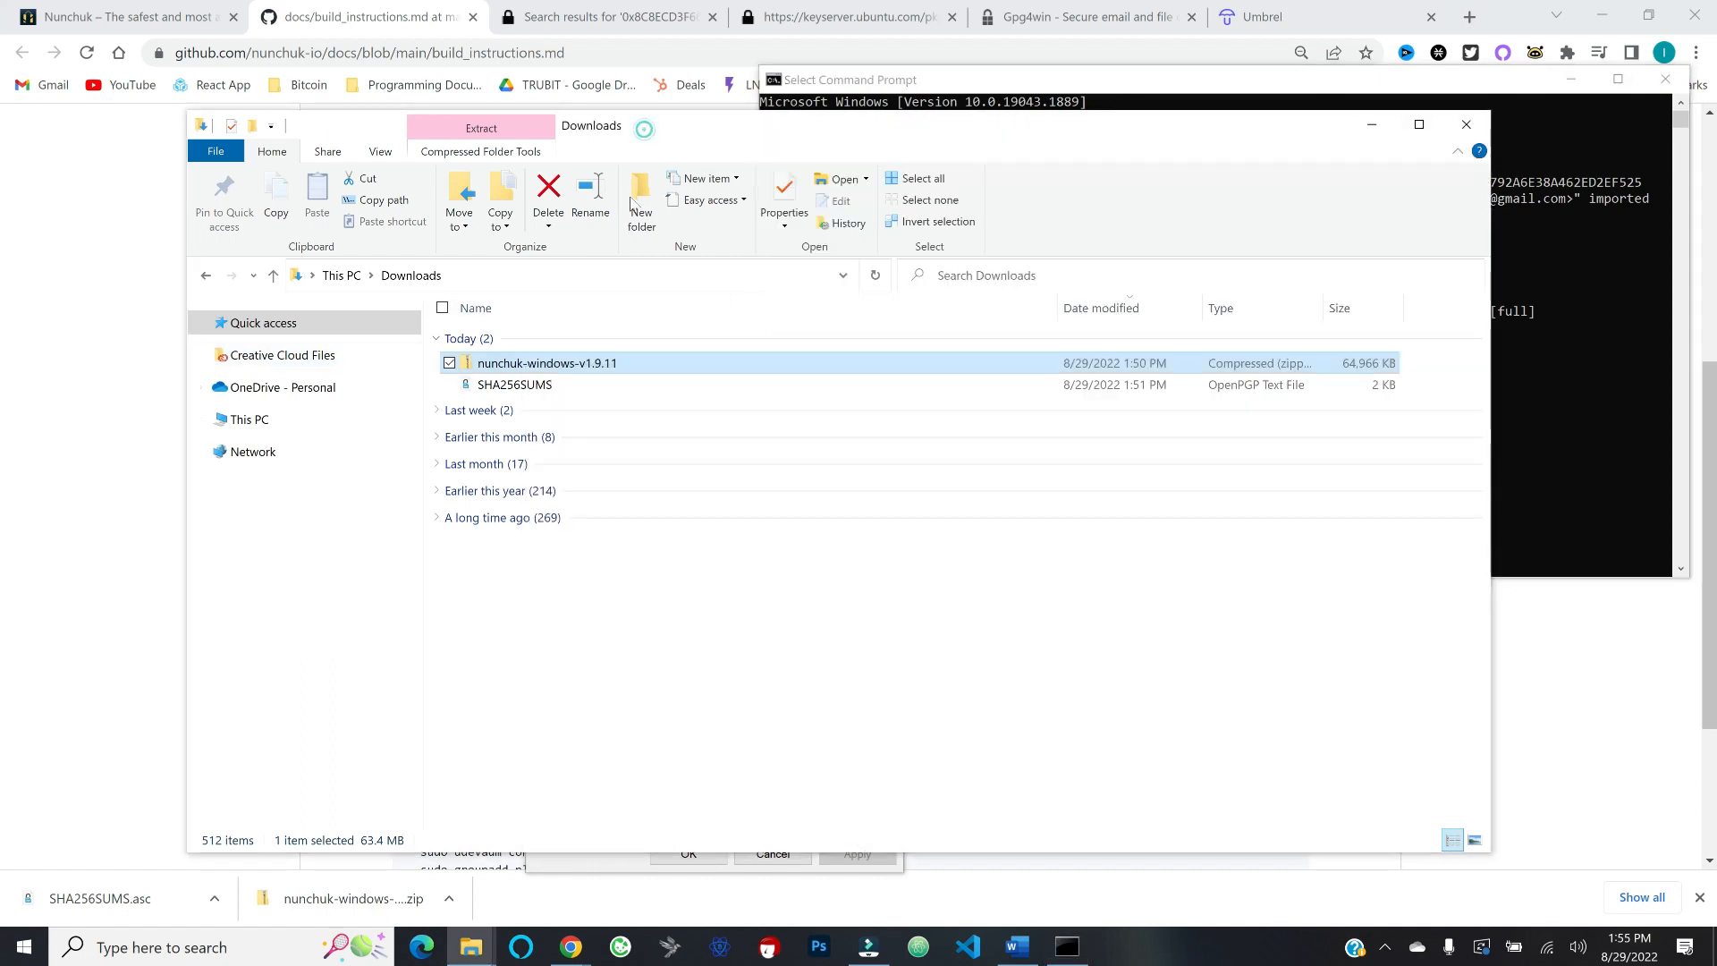
pyautogui.rightClick(511, 370)
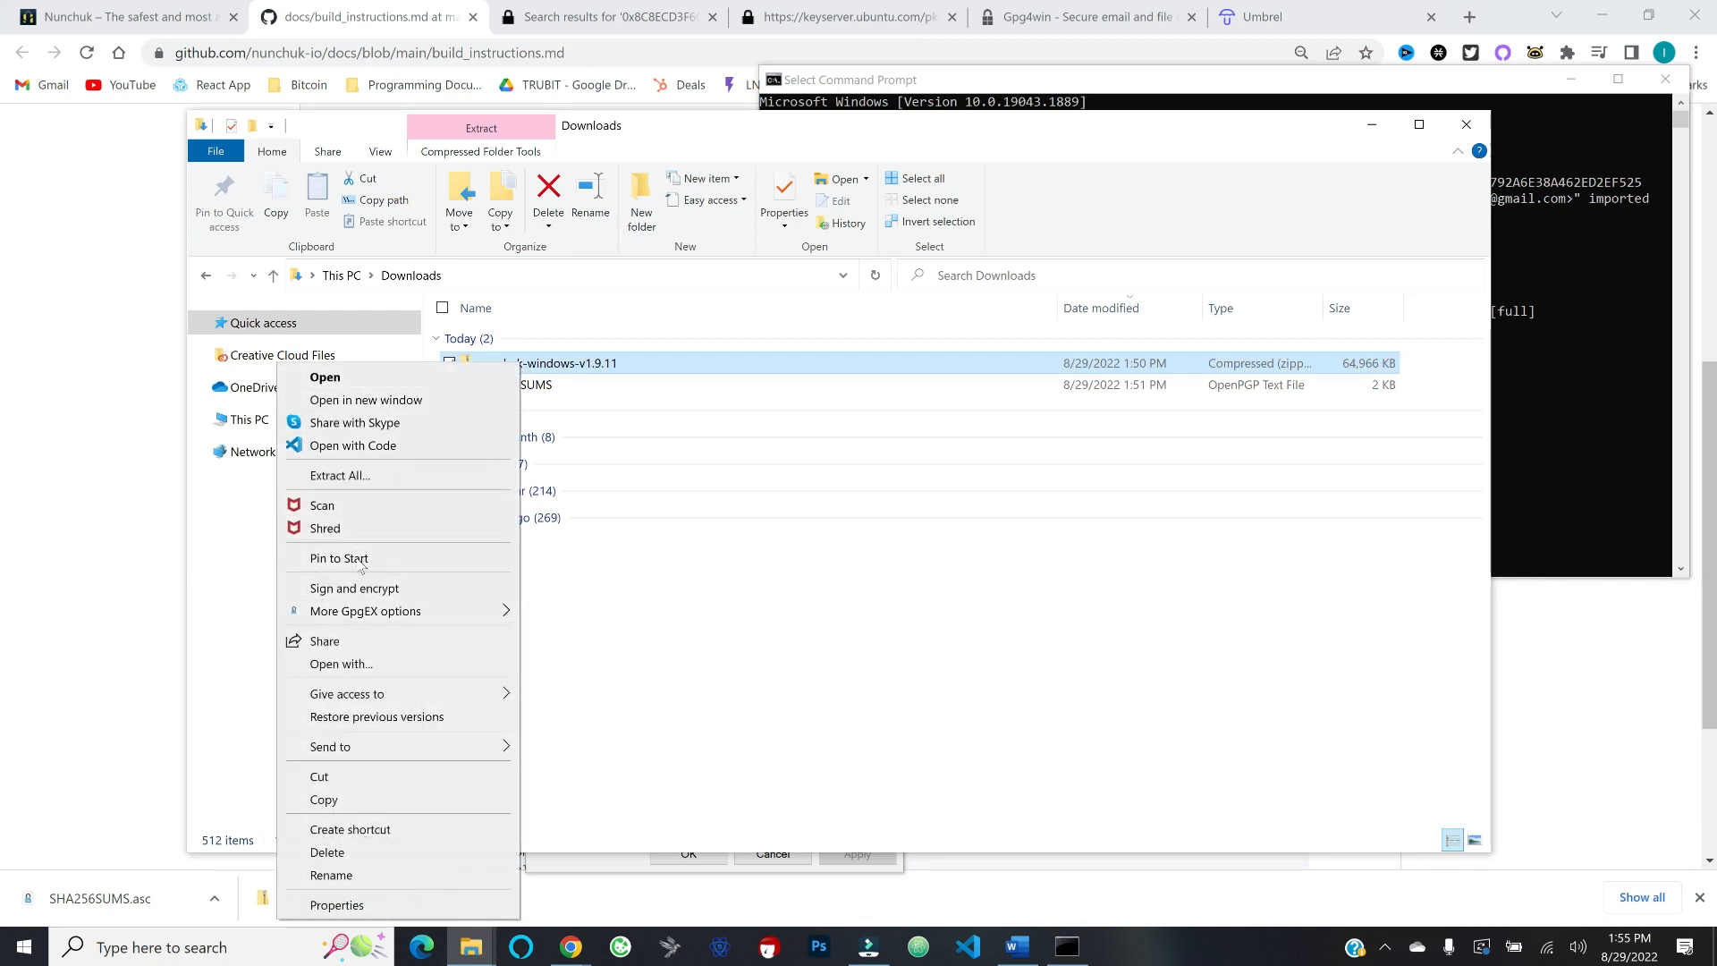
pyautogui.click(340, 475)
pyautogui.press('Return')
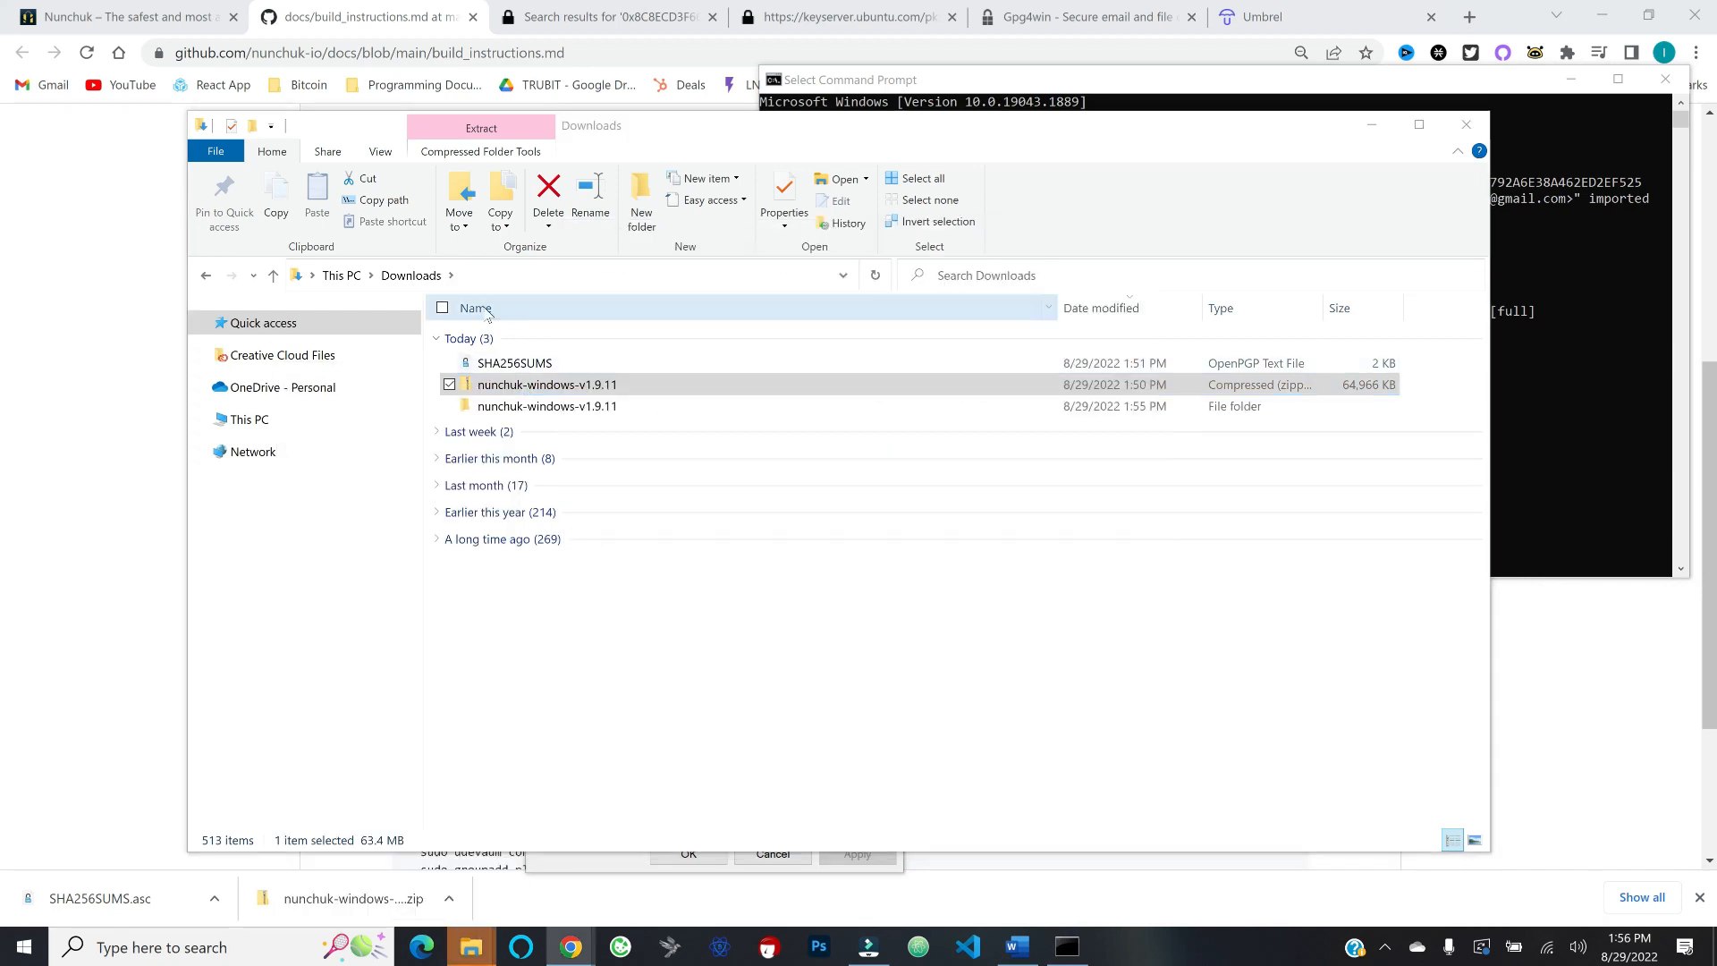
# Step: Launch the nunchuk shortcut from the extracted nunchuk-windows folder and allow it to run despite the SmartScreen warning
pyautogui.click(529, 407)
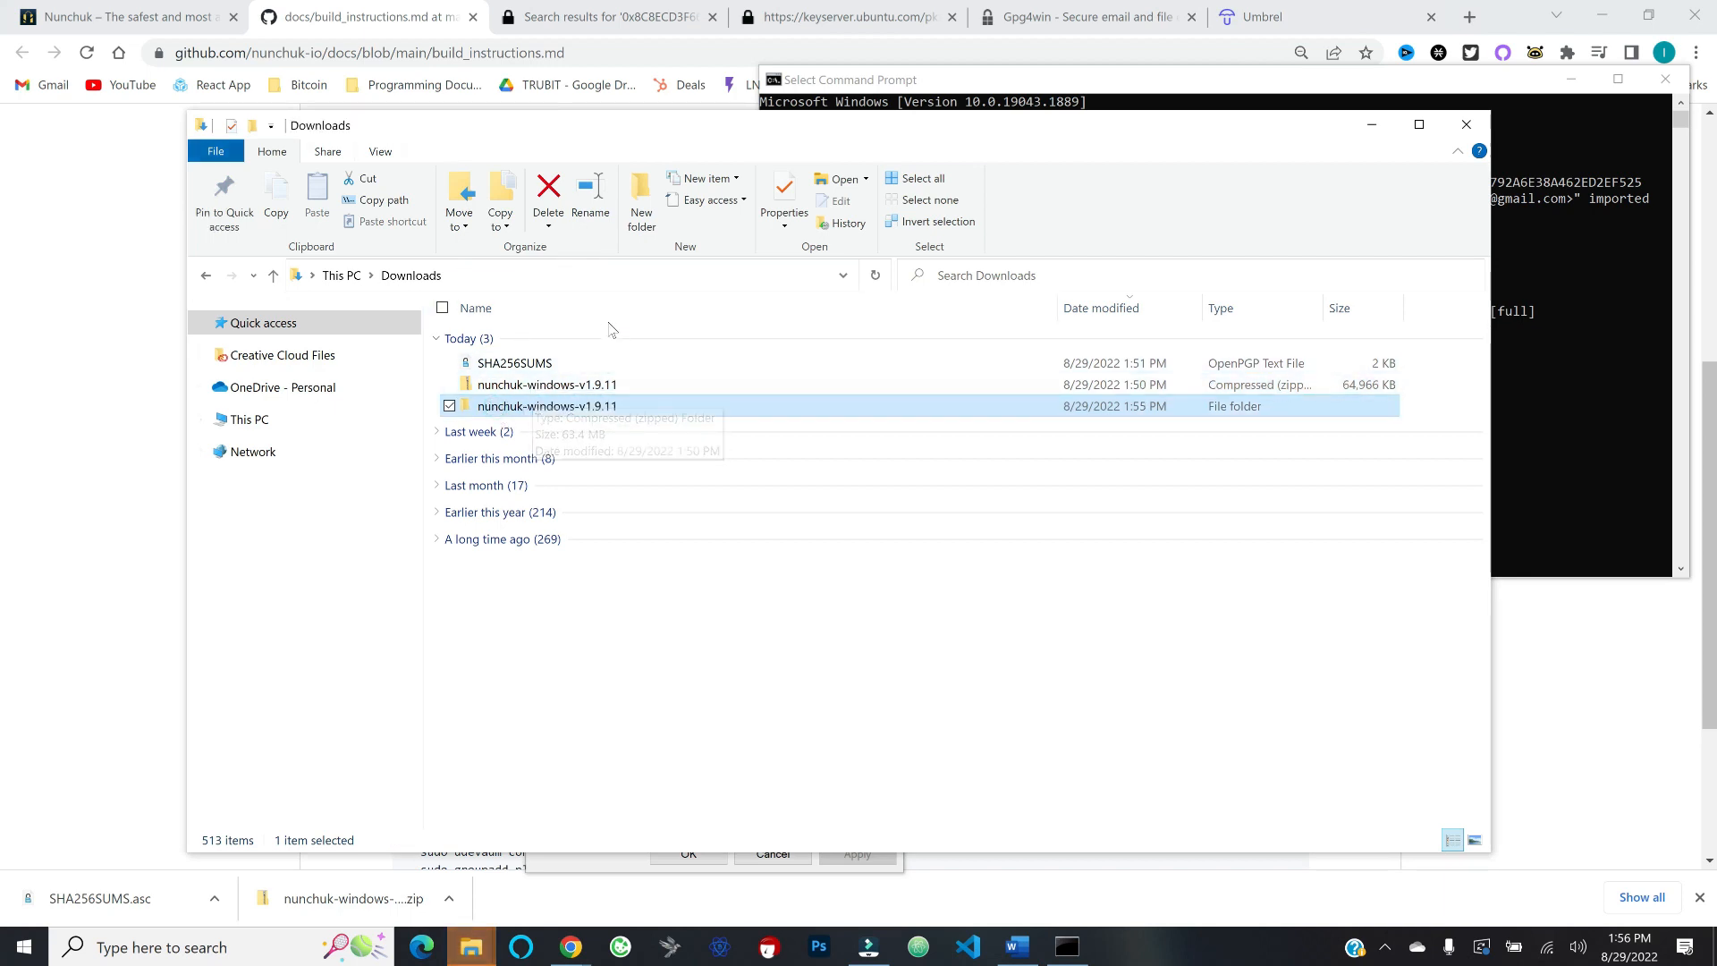
pyautogui.doubleClick(537, 409)
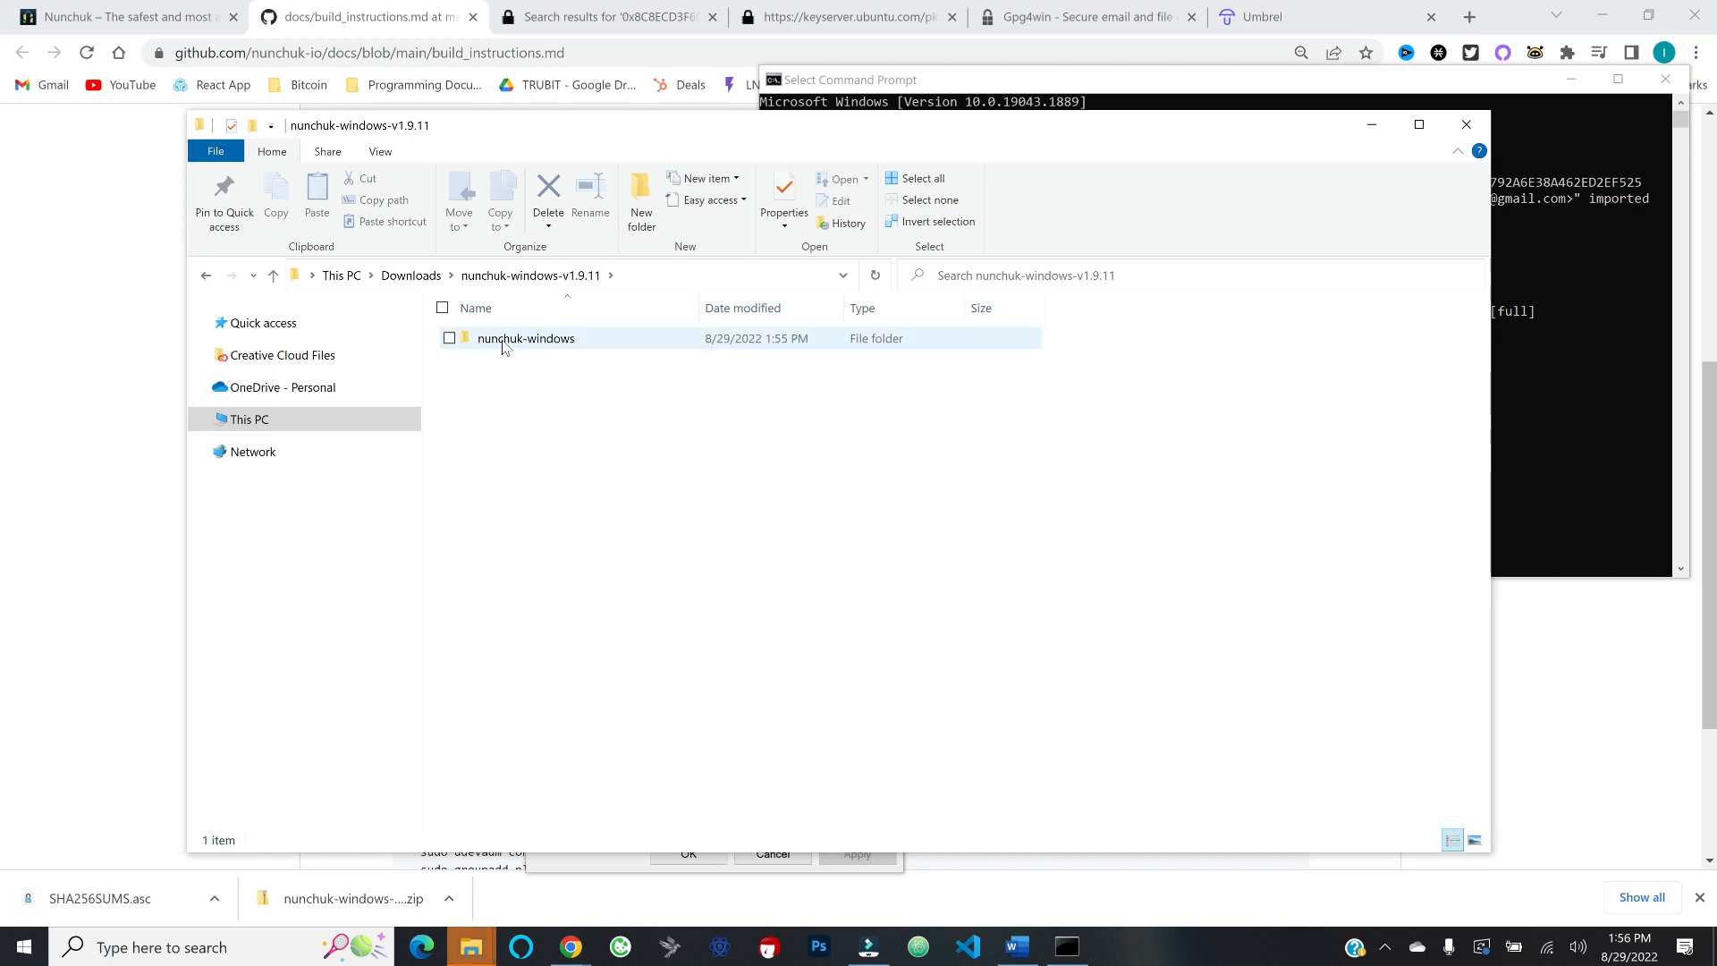
pyautogui.doubleClick(503, 340)
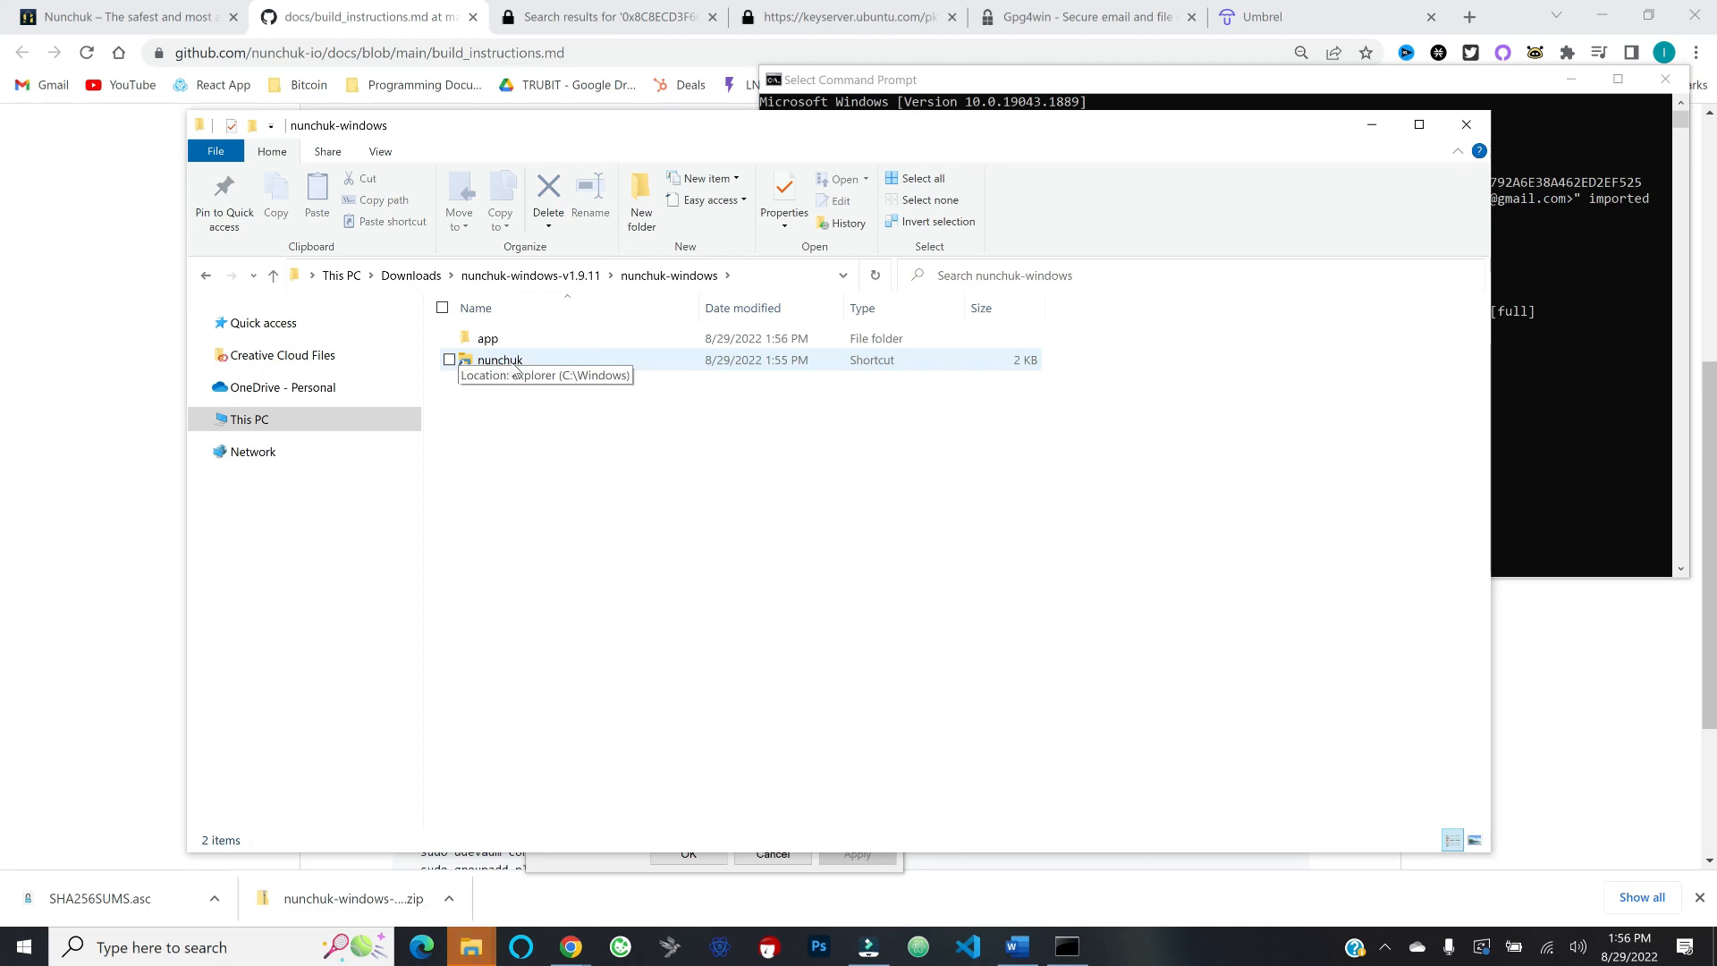
pyautogui.doubleClick(499, 365)
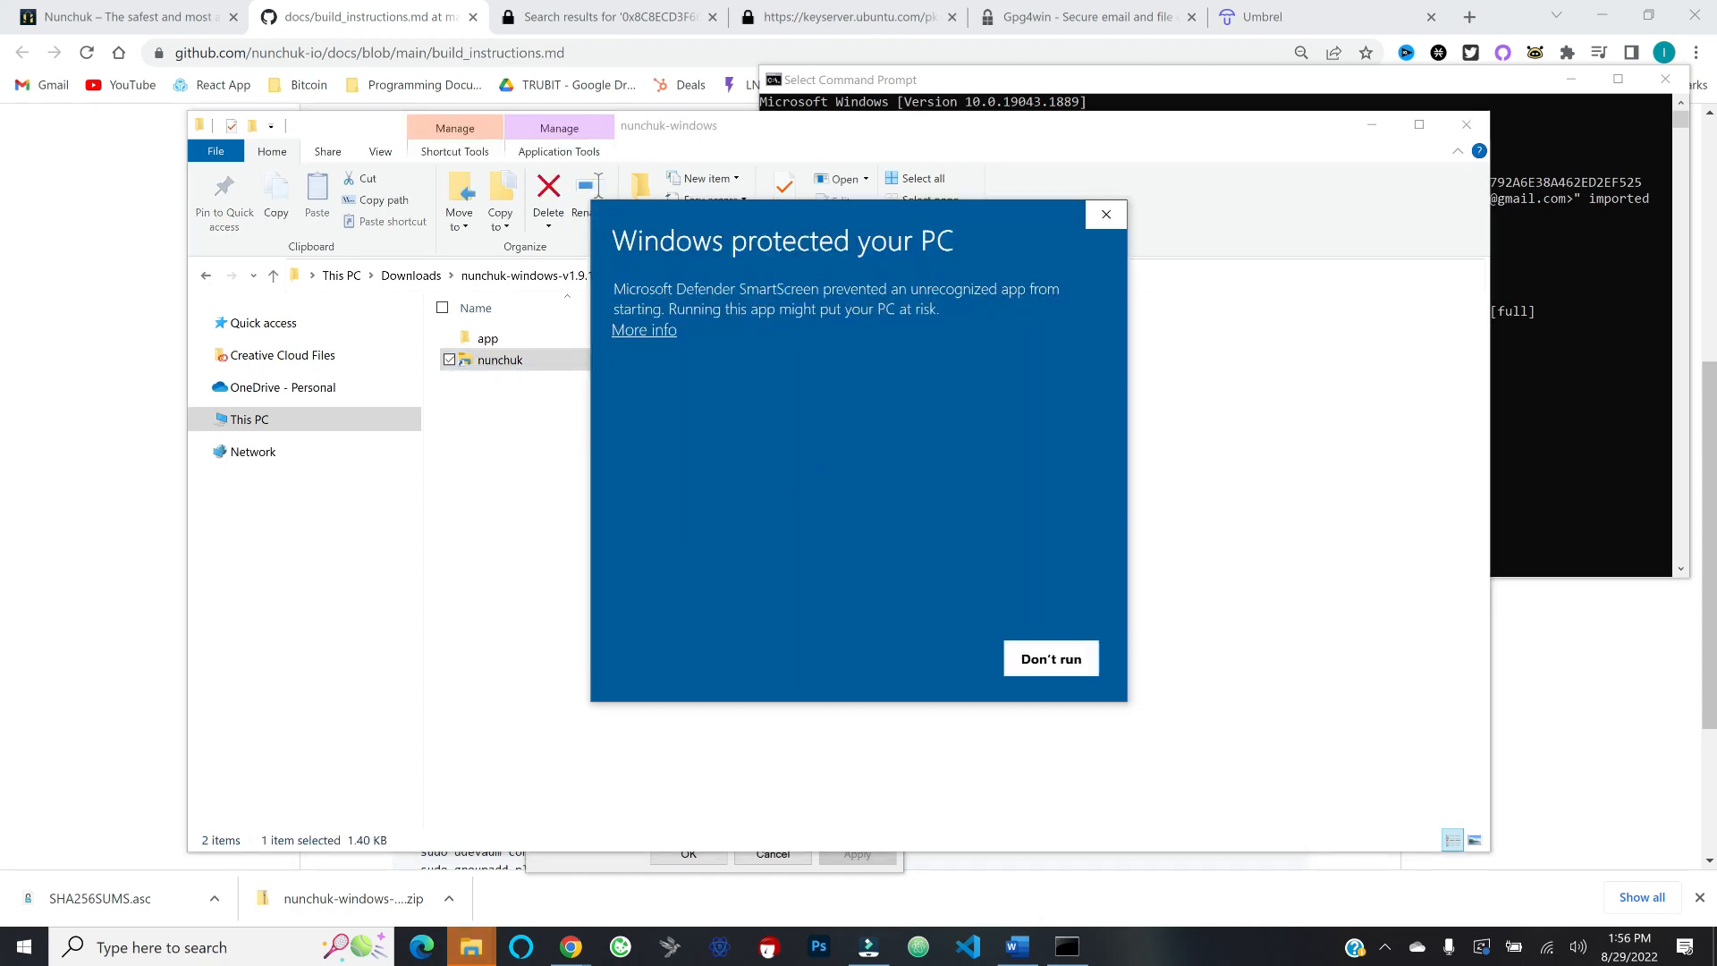
pyautogui.click(634, 331)
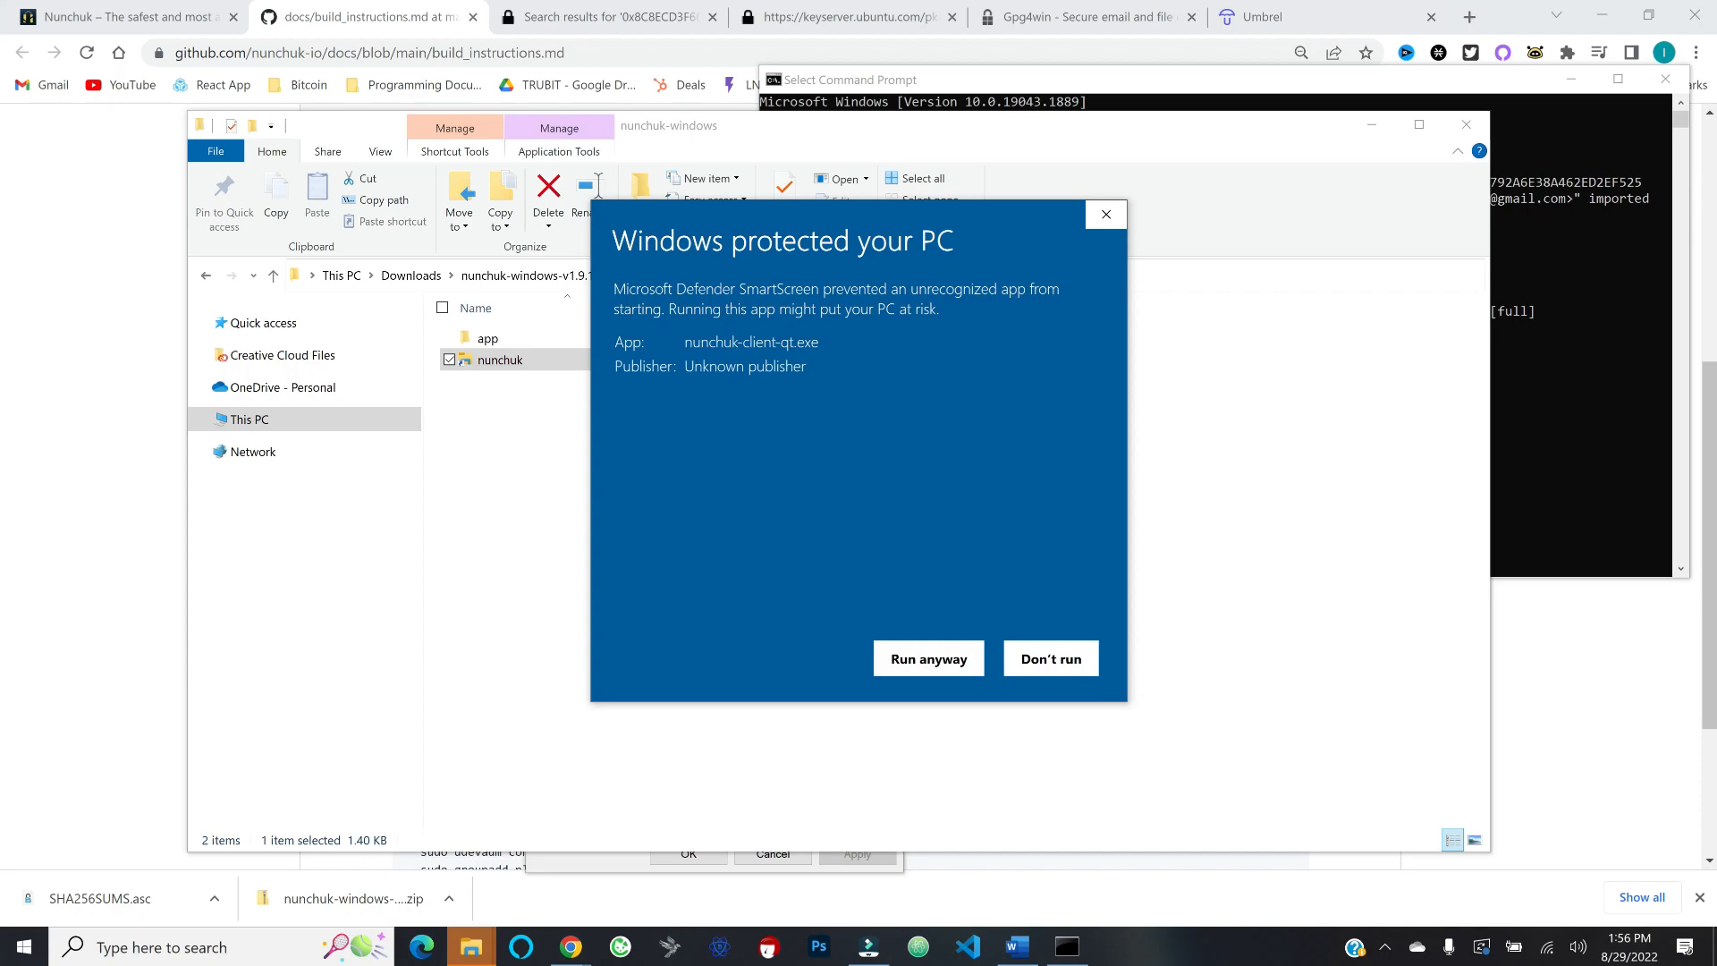
pyautogui.click(907, 664)
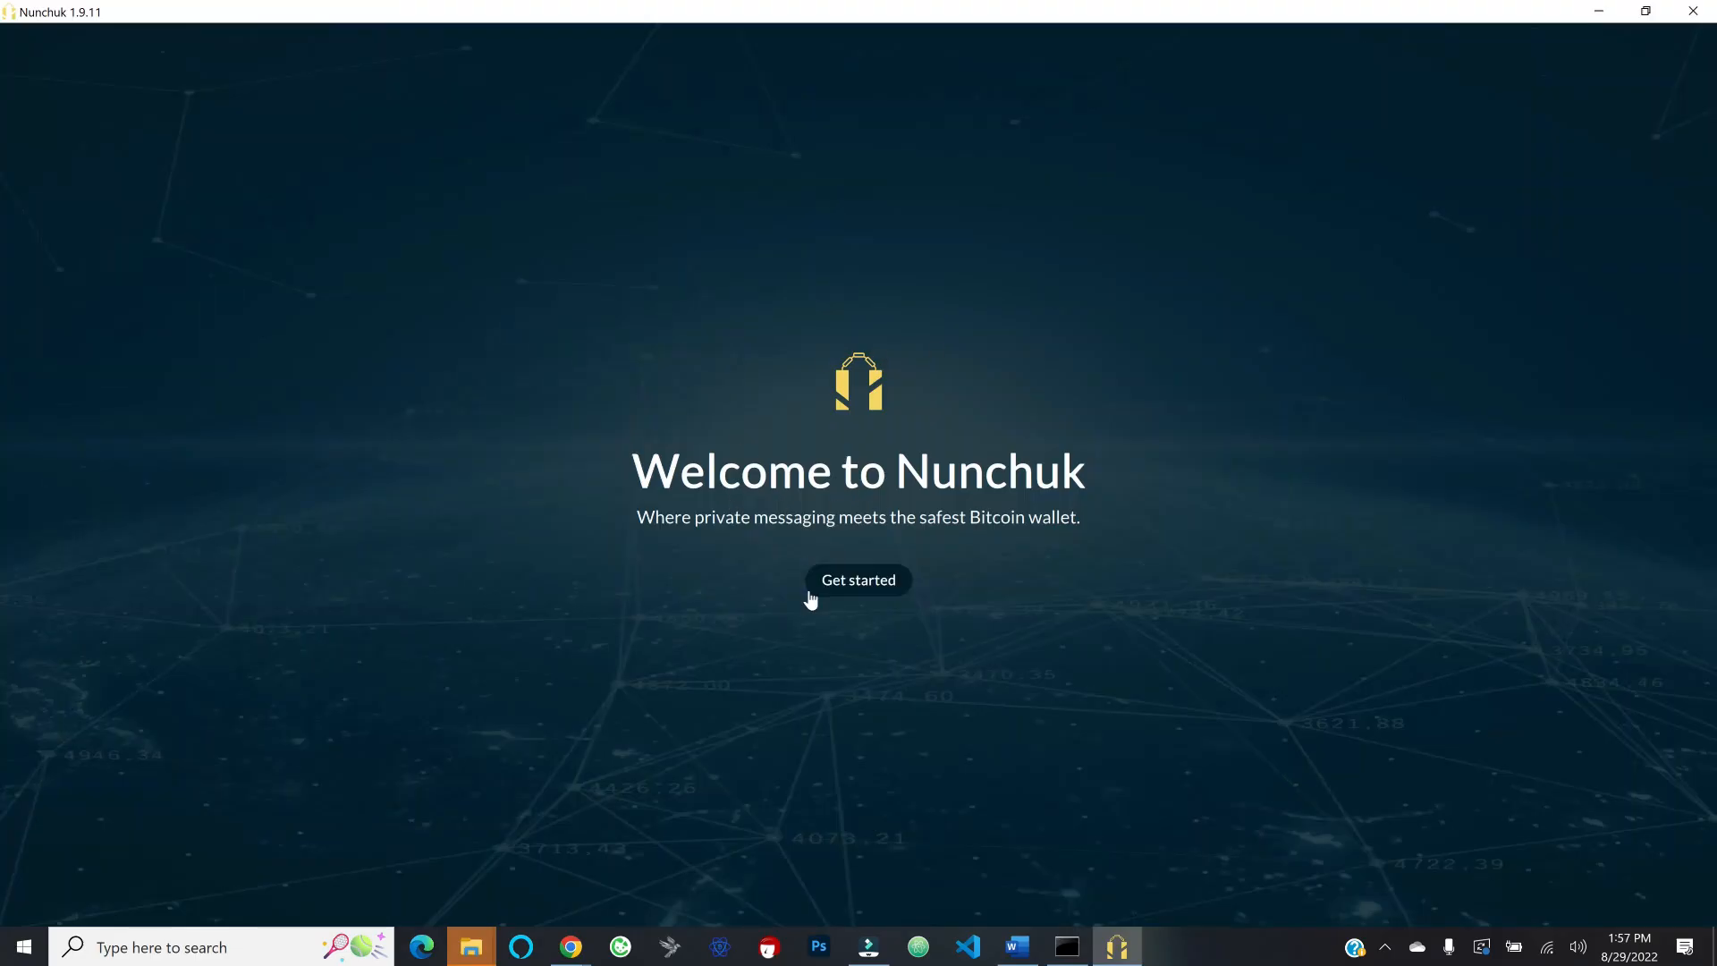
# Step: Get started with Nunchuk in guest mode and acknowledge the guest mode notice
pyautogui.rightClick(1117, 950)
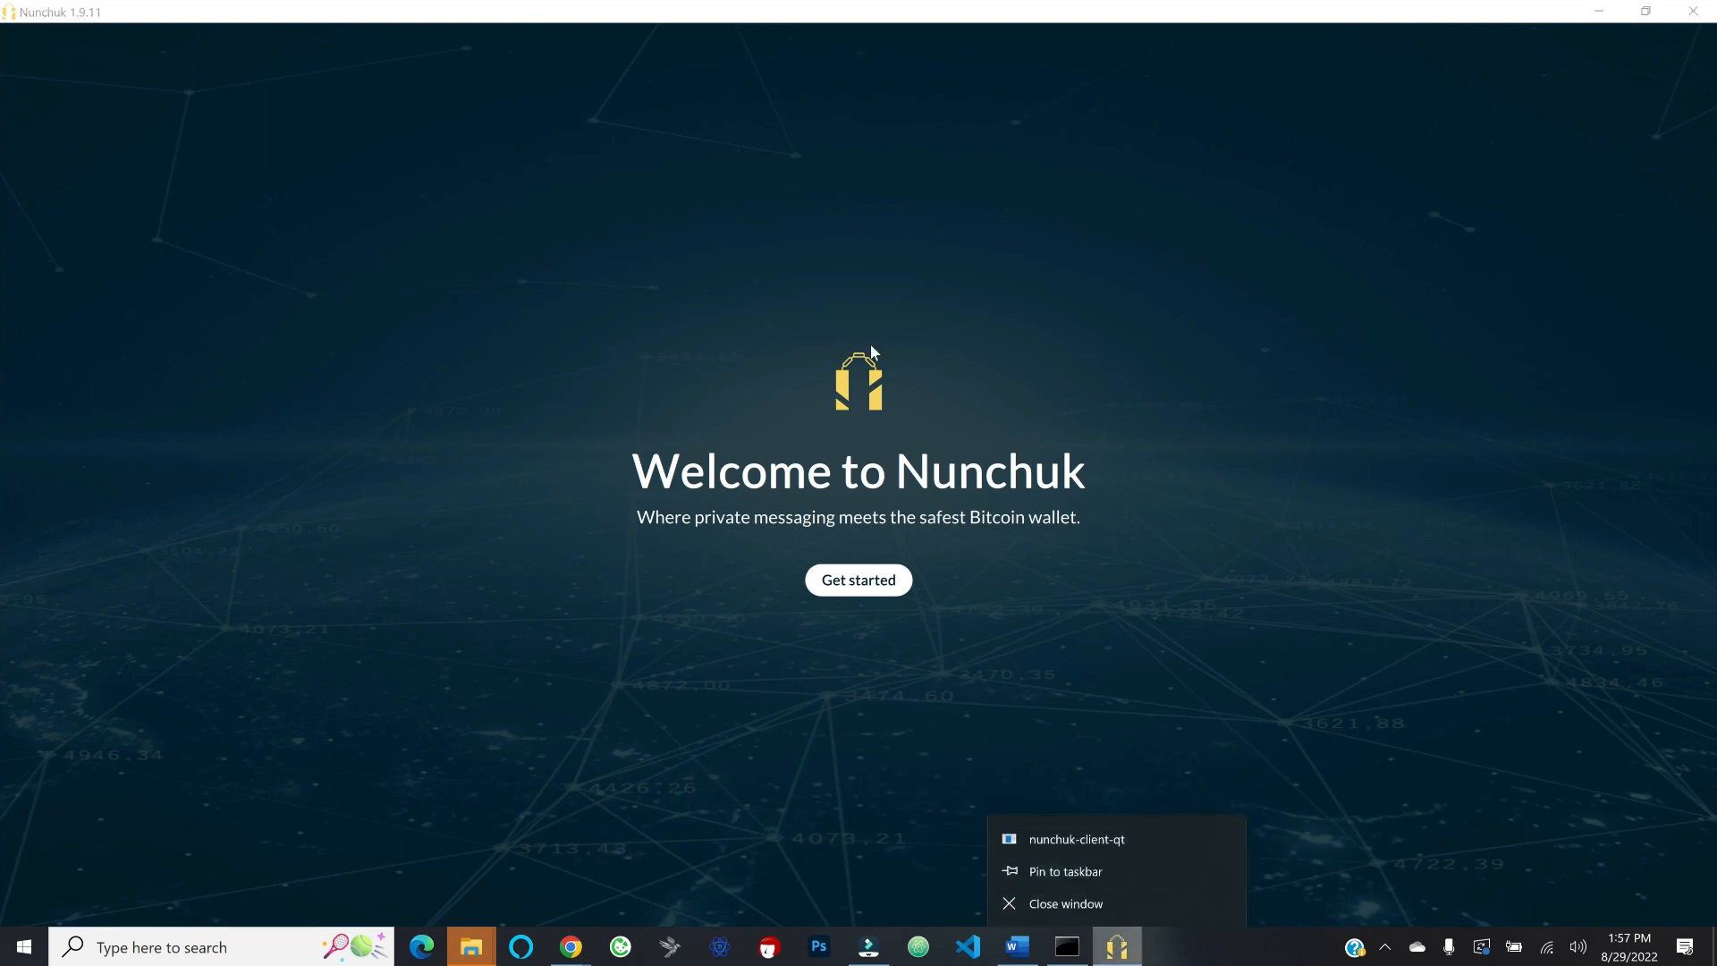
pyautogui.click(751, 13)
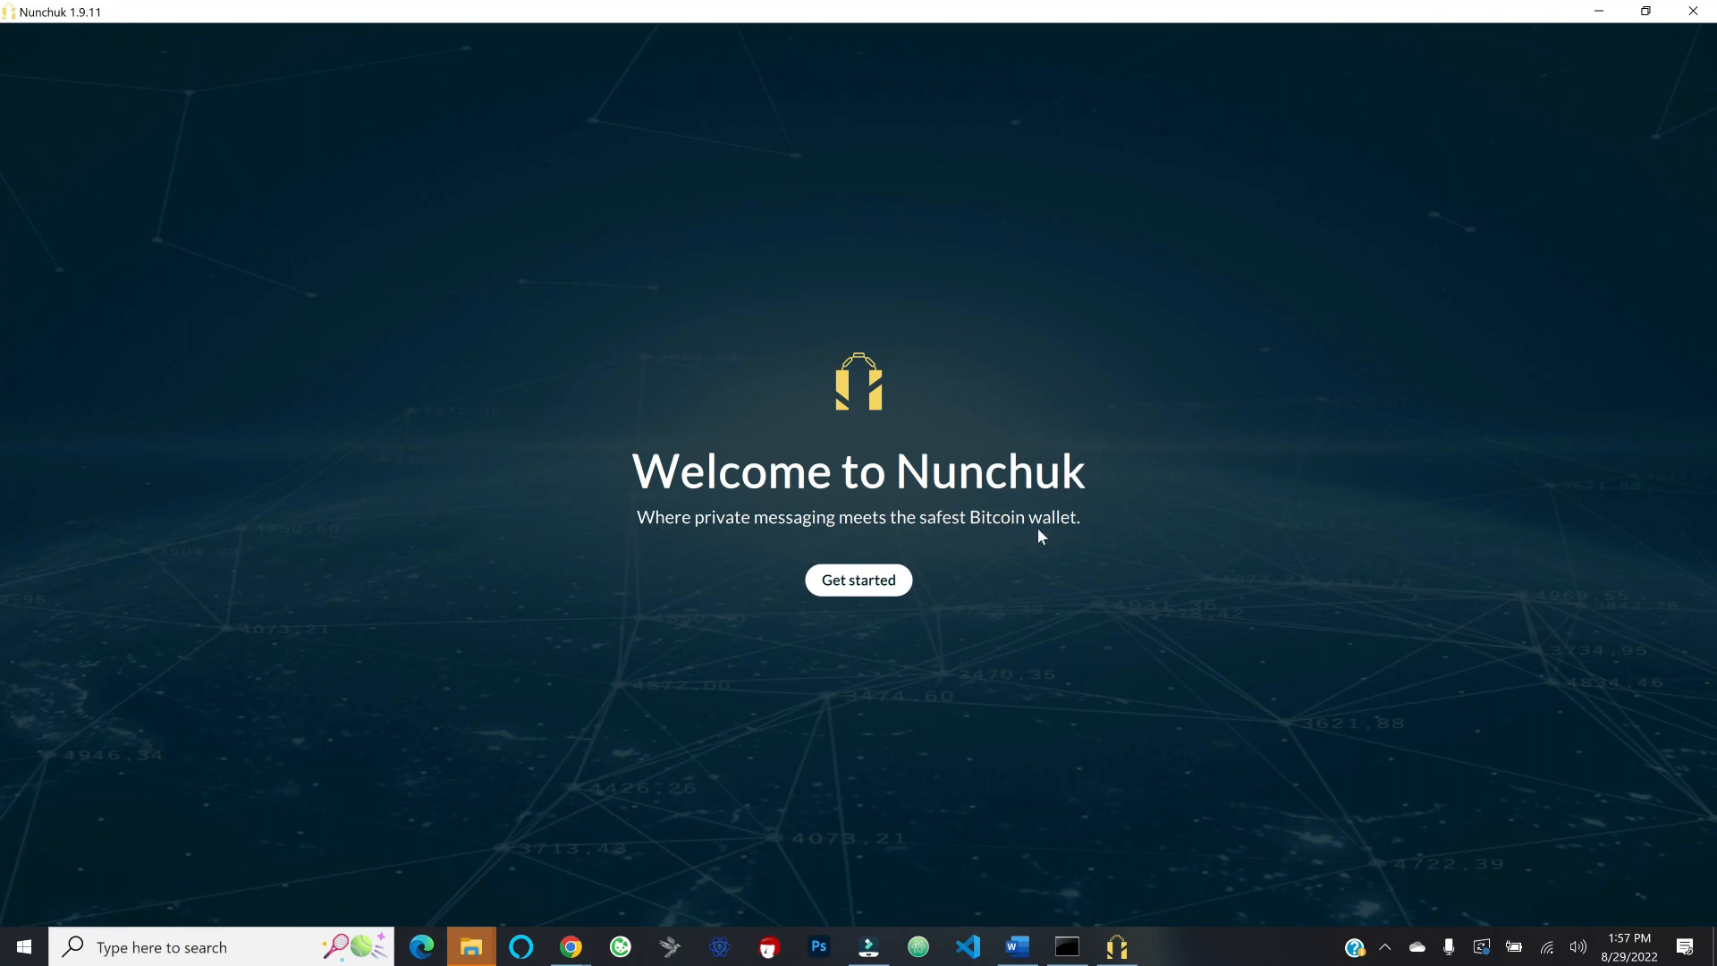
pyautogui.click(859, 581)
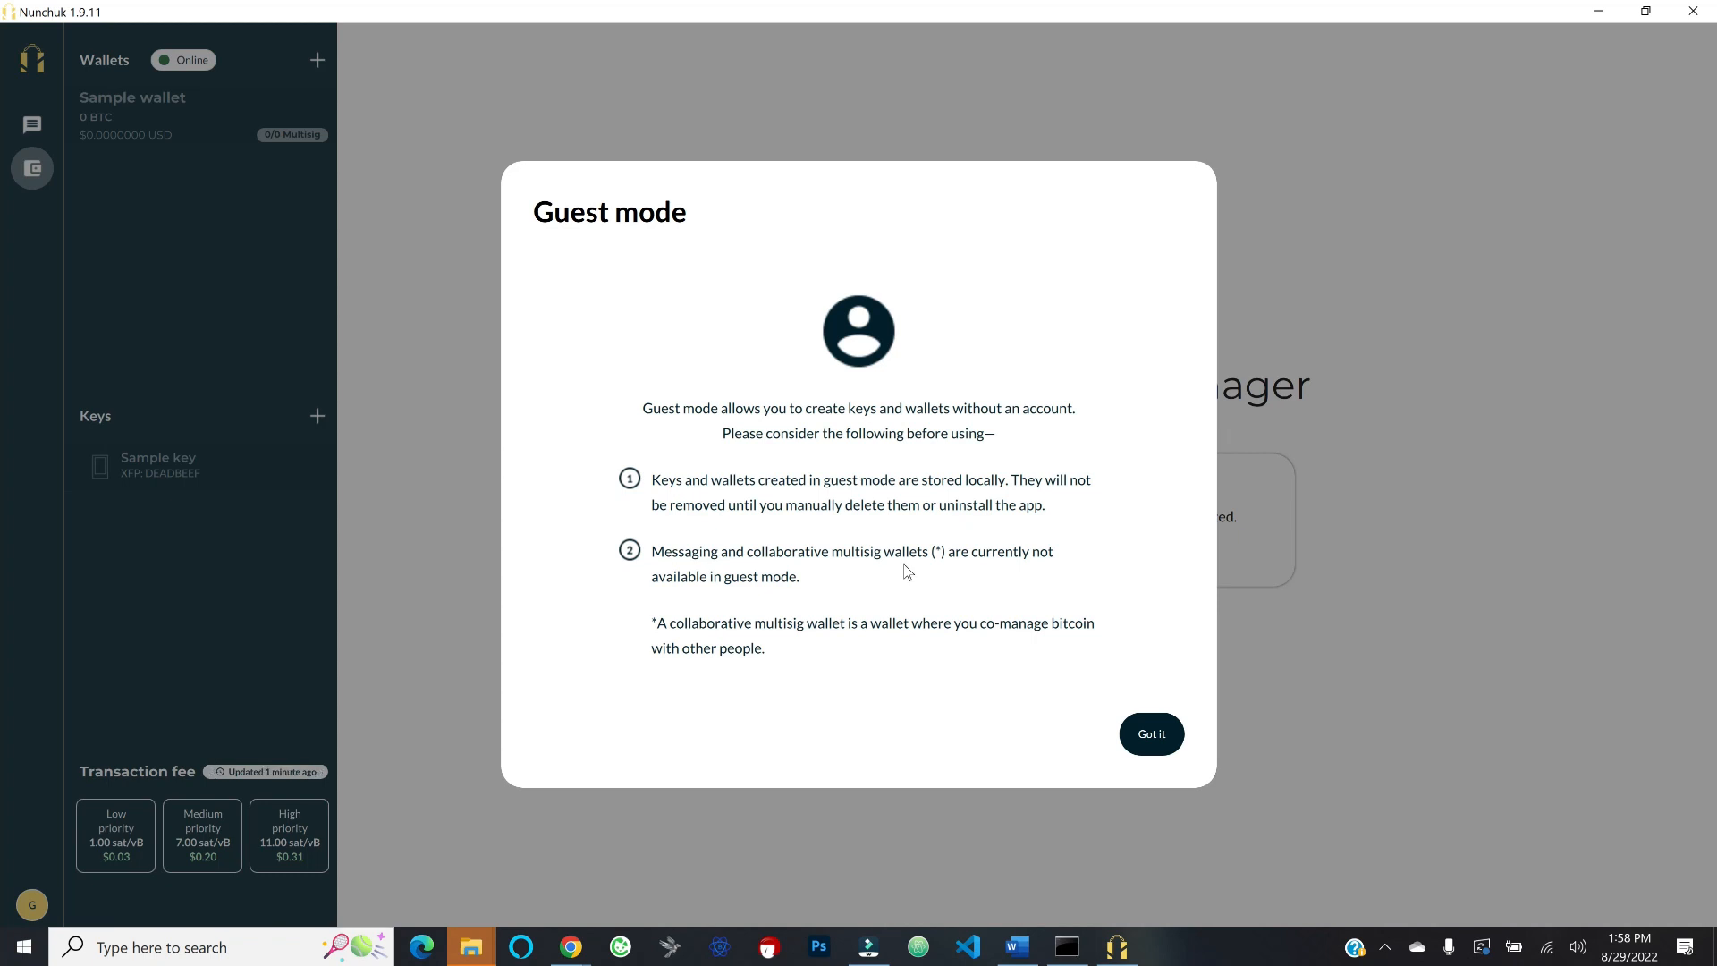
pyautogui.click(1149, 738)
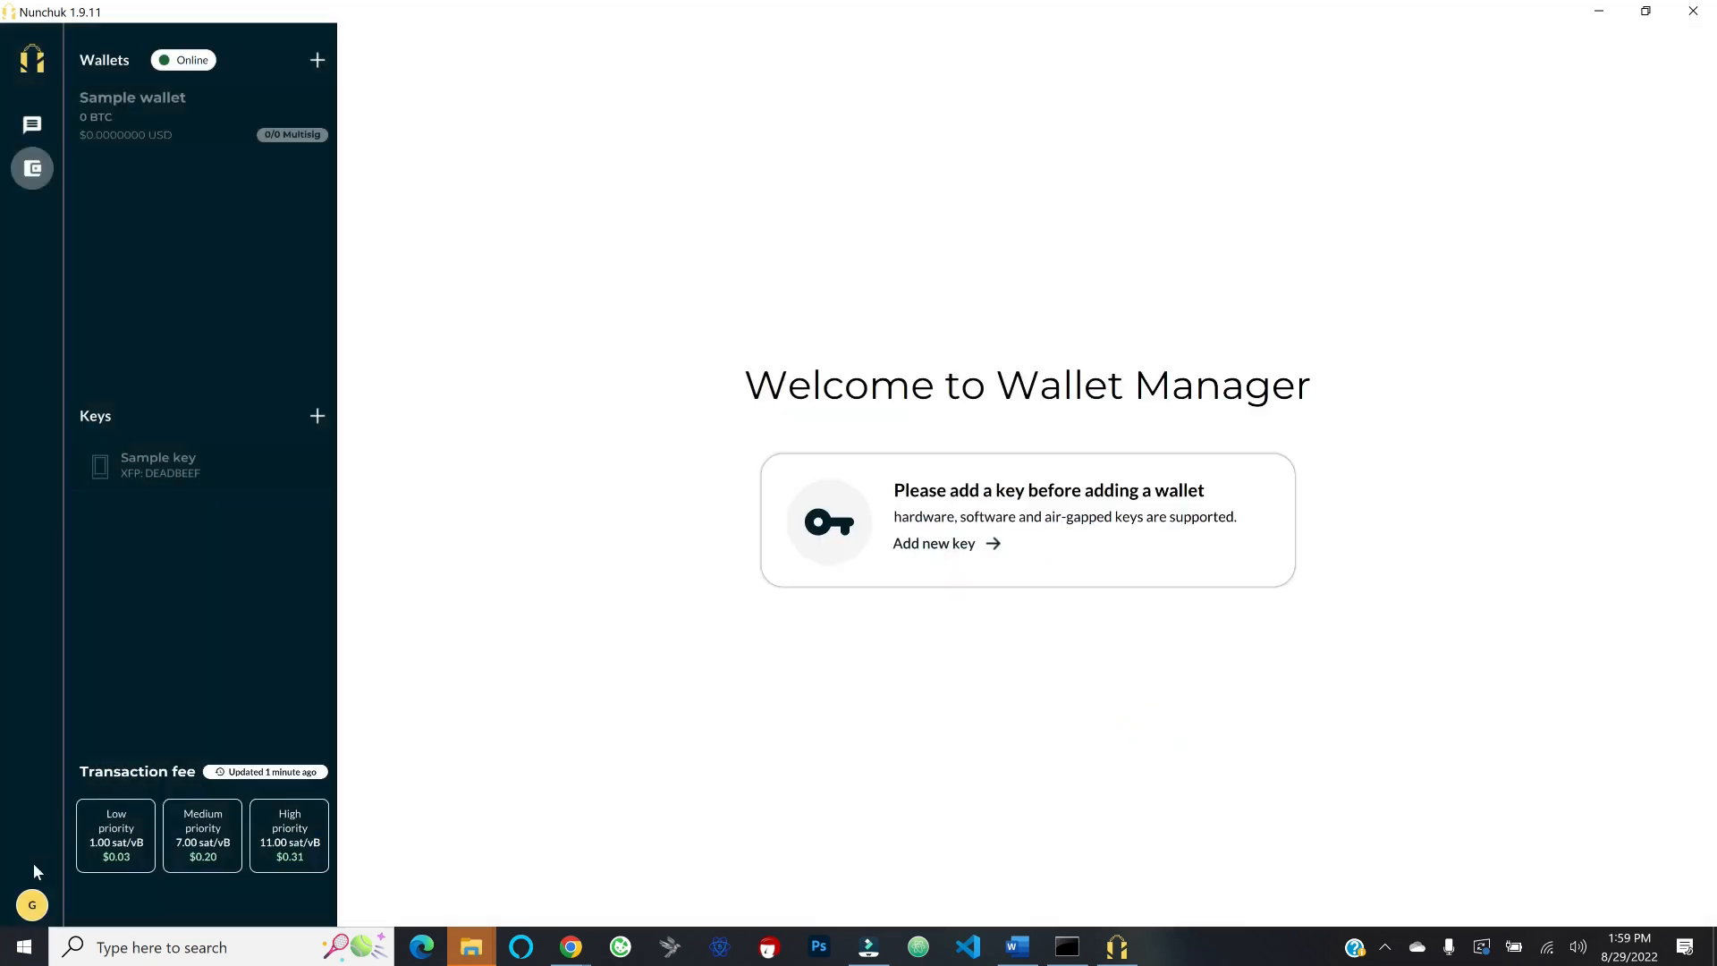
# Step: Sign in to a Nunchuk account from the guest profile and return to the Wallet Manager
pyautogui.click(32, 906)
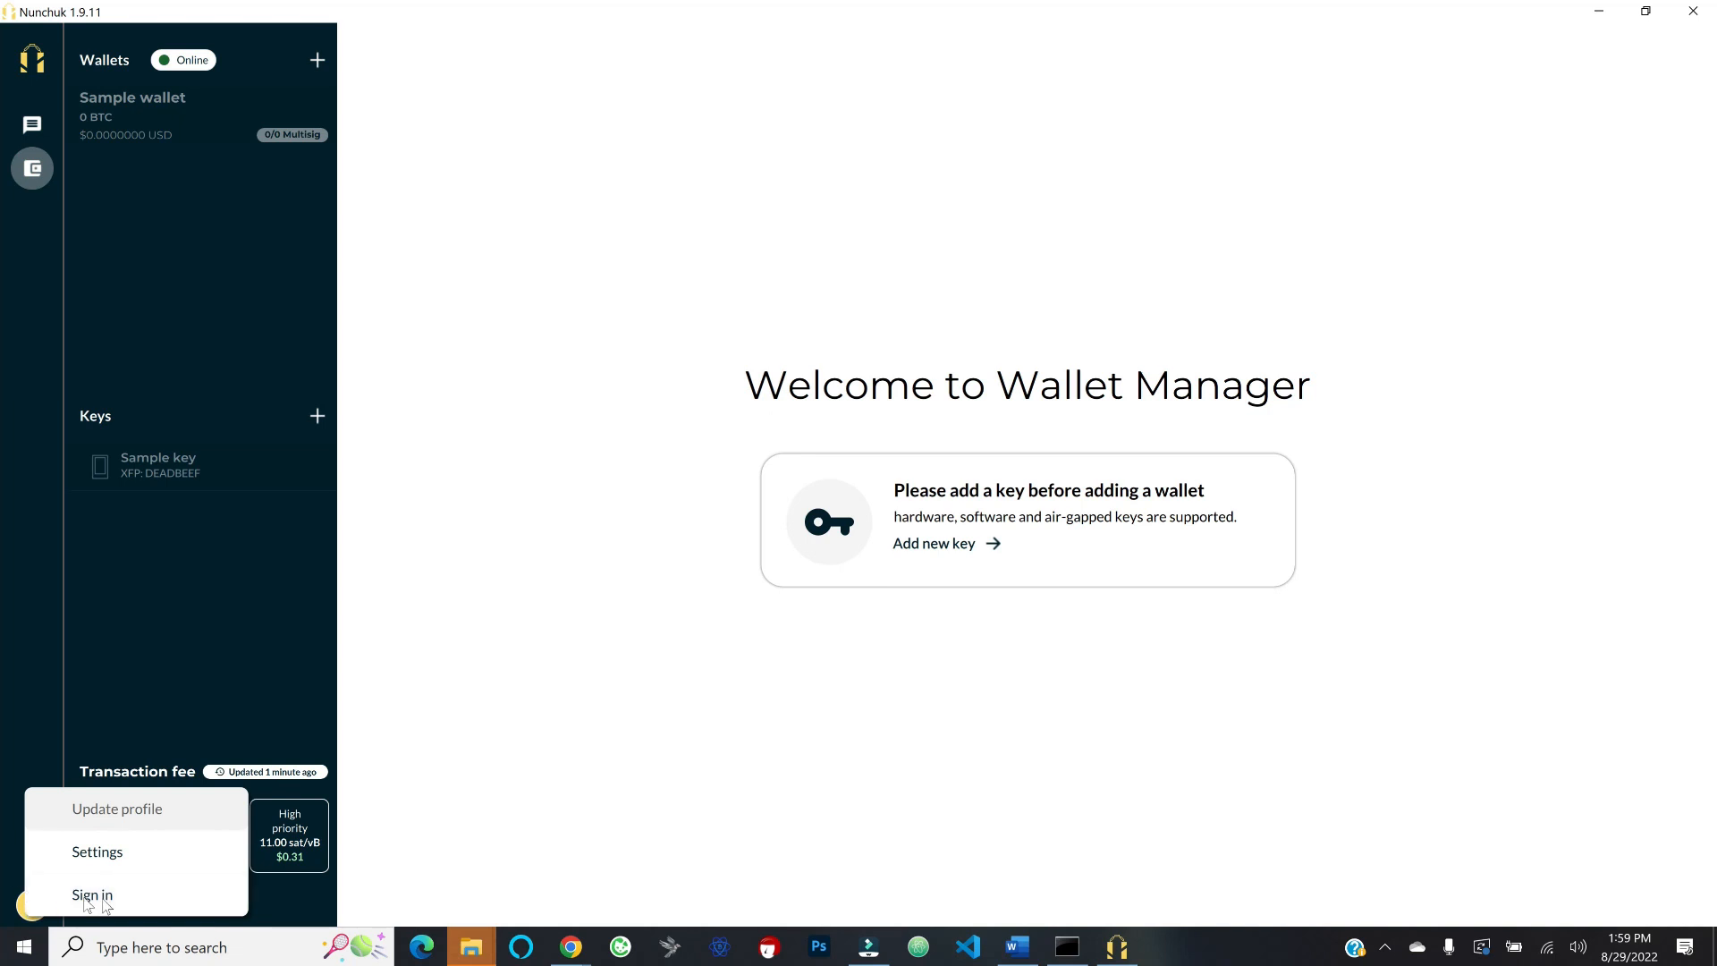
pyautogui.click(125, 897)
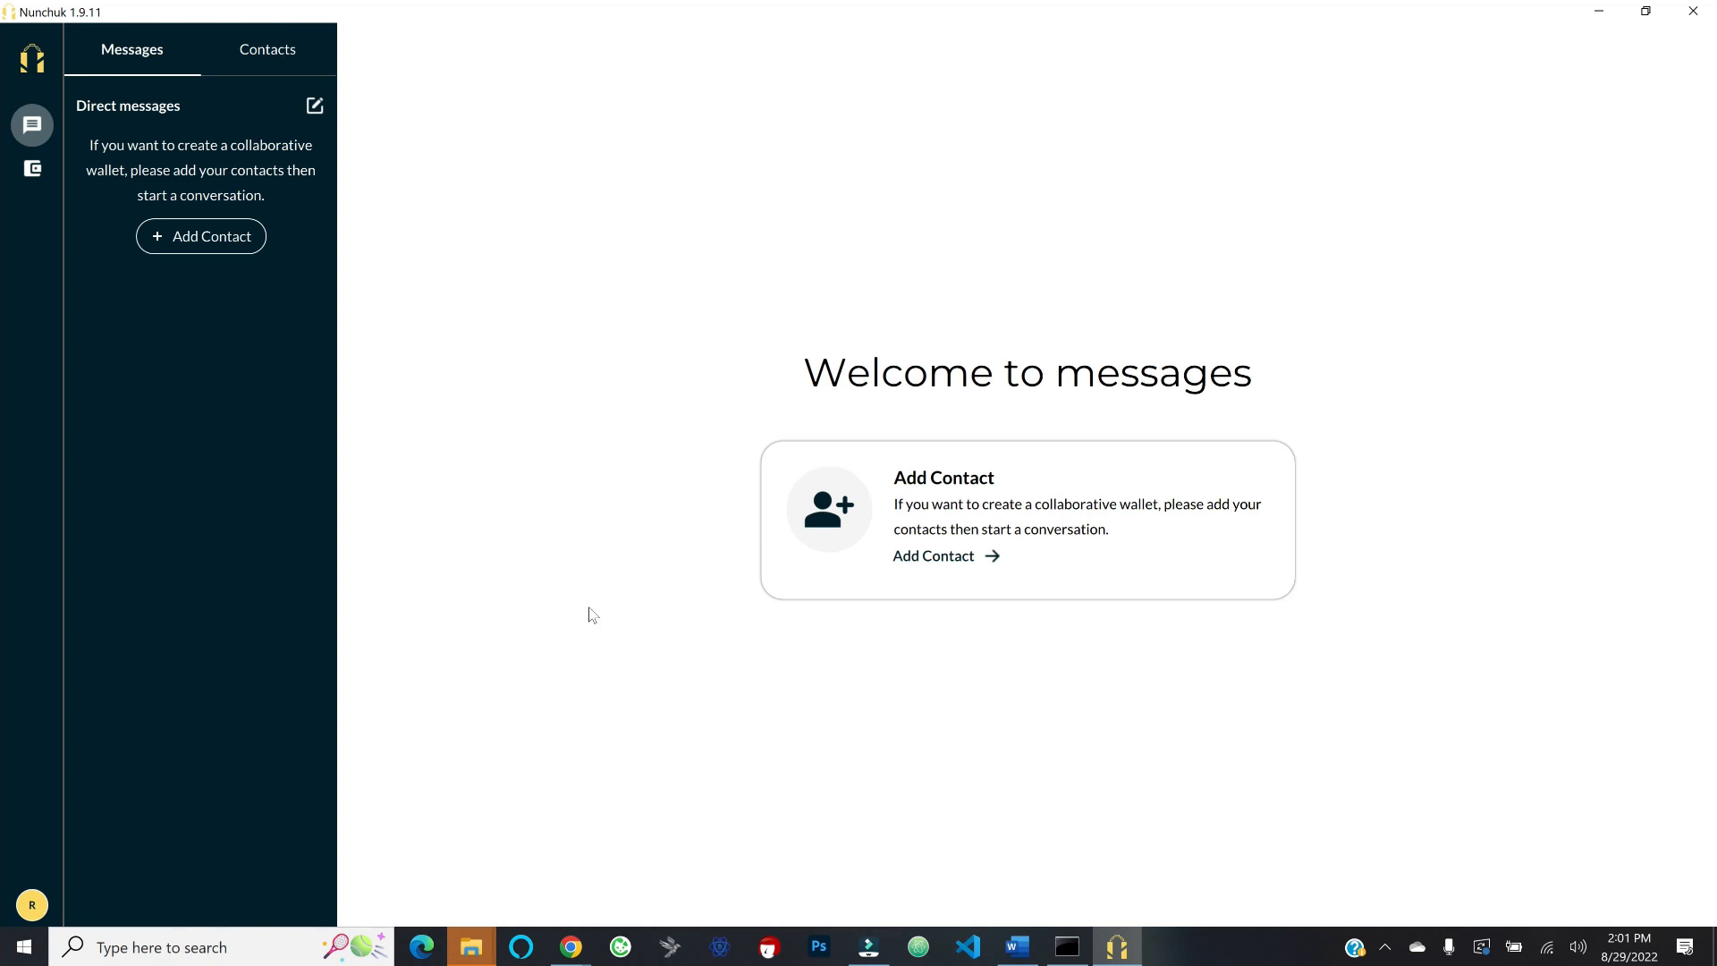
pyautogui.click(33, 169)
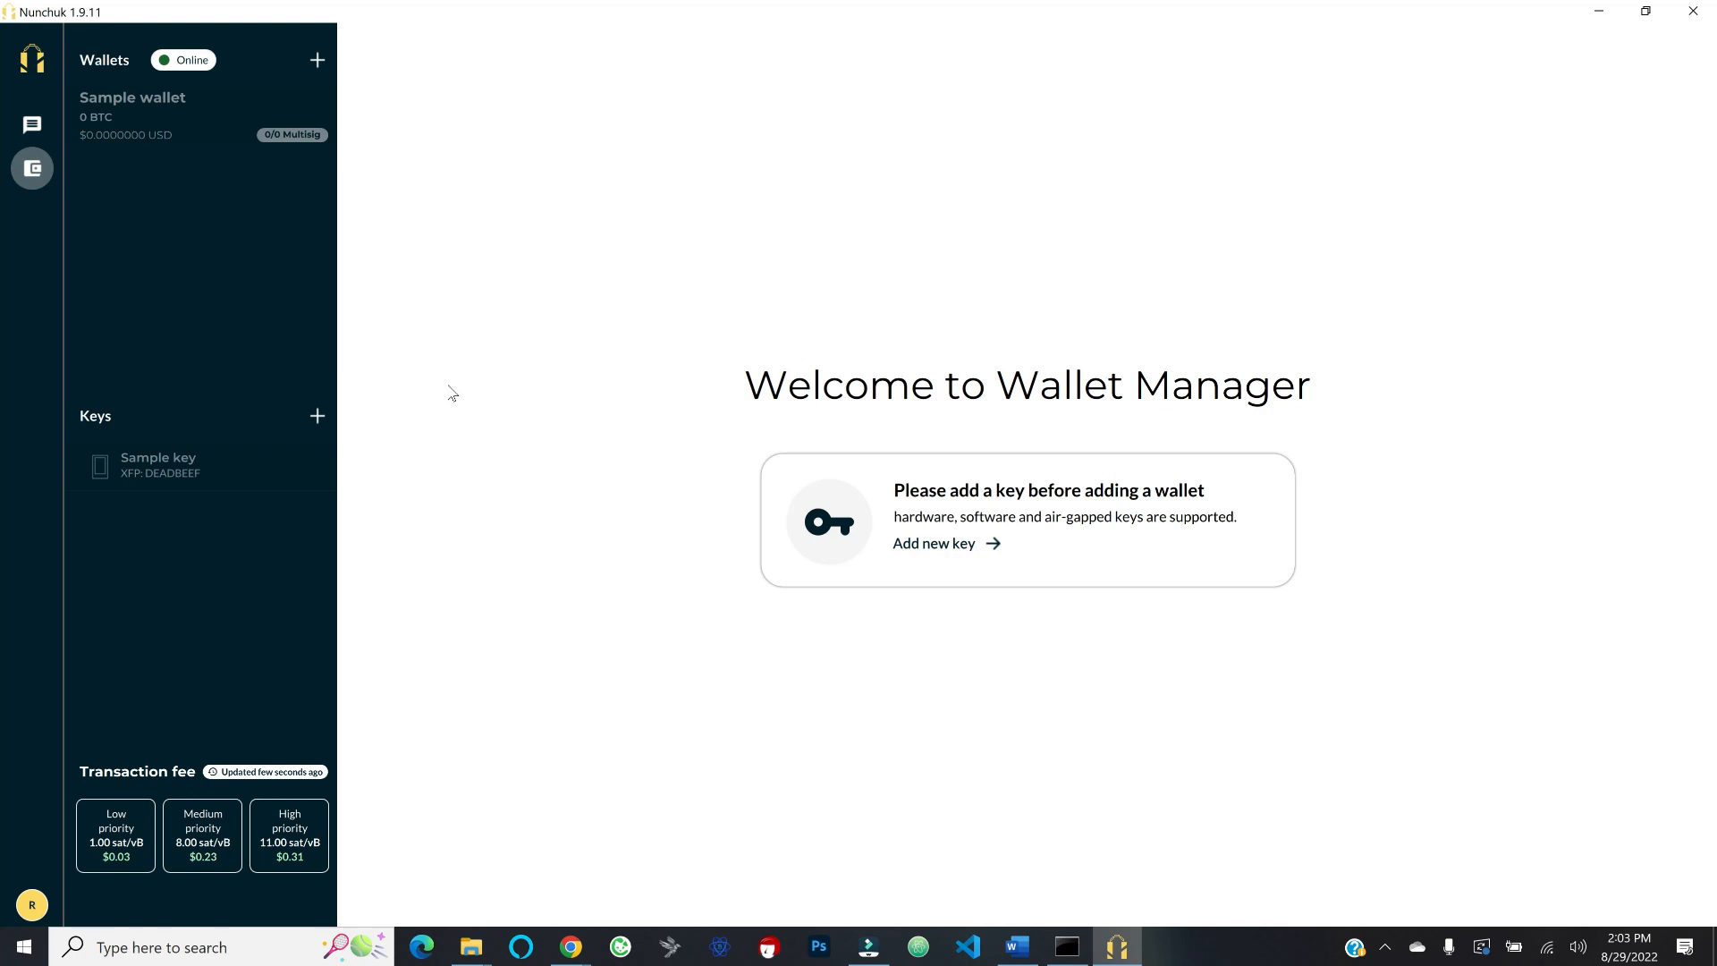
# Step: Set the display unit to Satoshi in the settings, and review the account and network settings
pyautogui.click(32, 907)
pyautogui.click(116, 854)
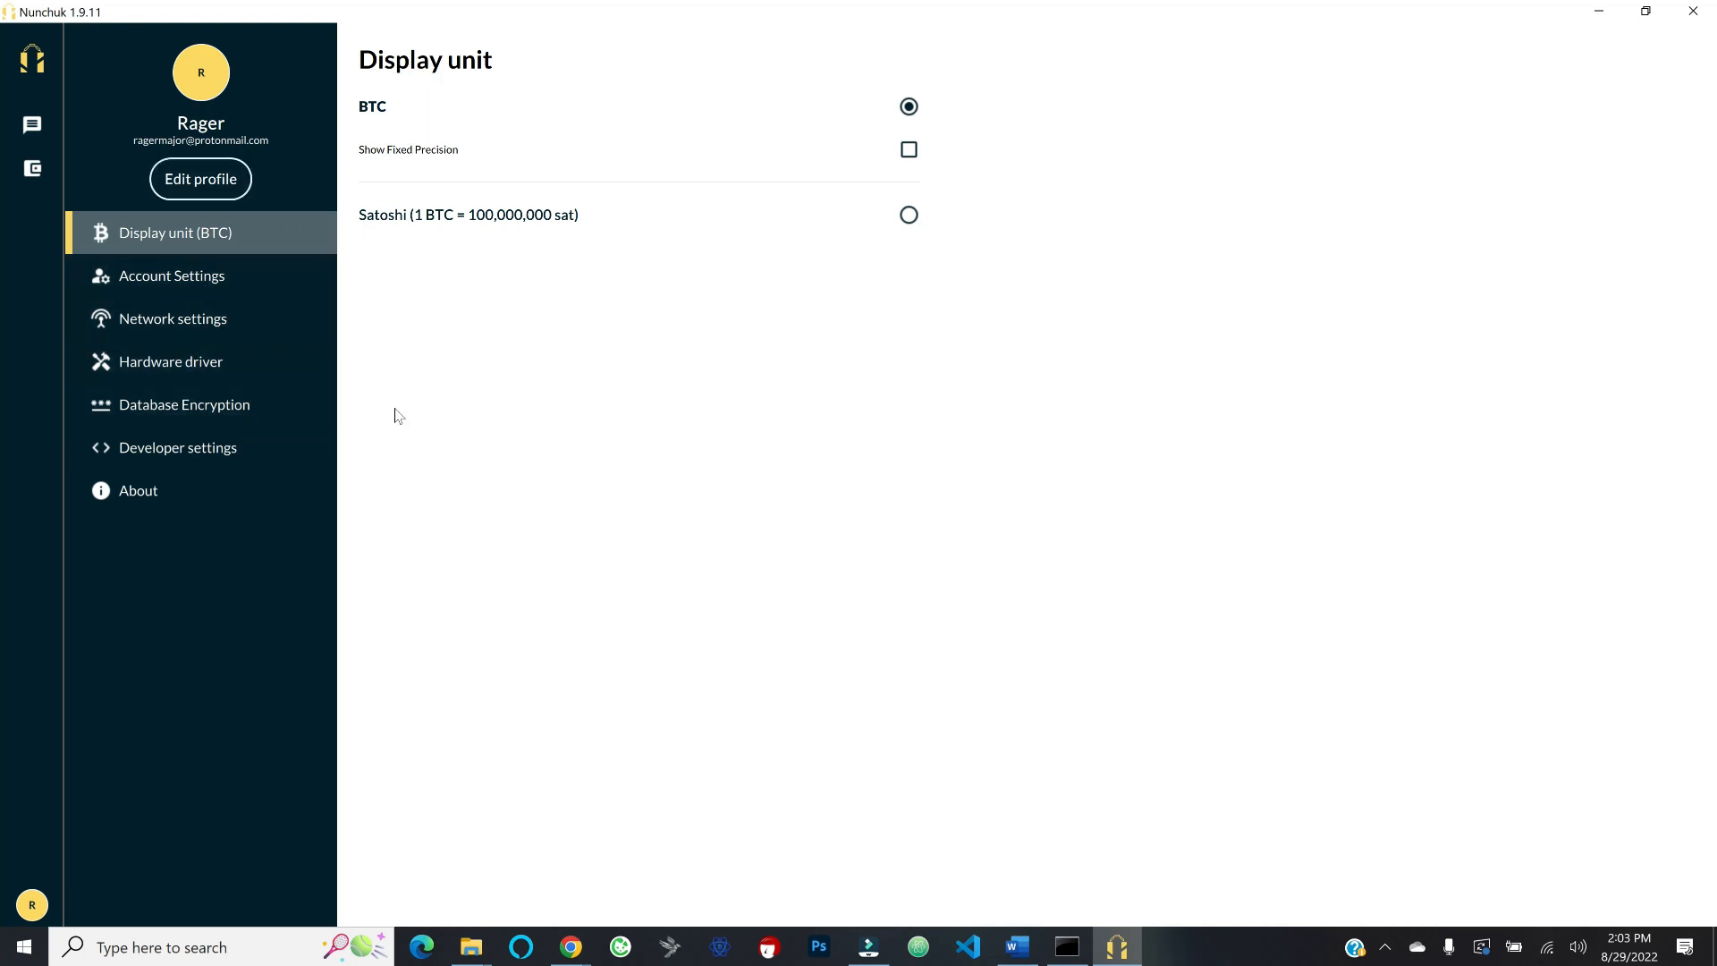
pyautogui.click(911, 216)
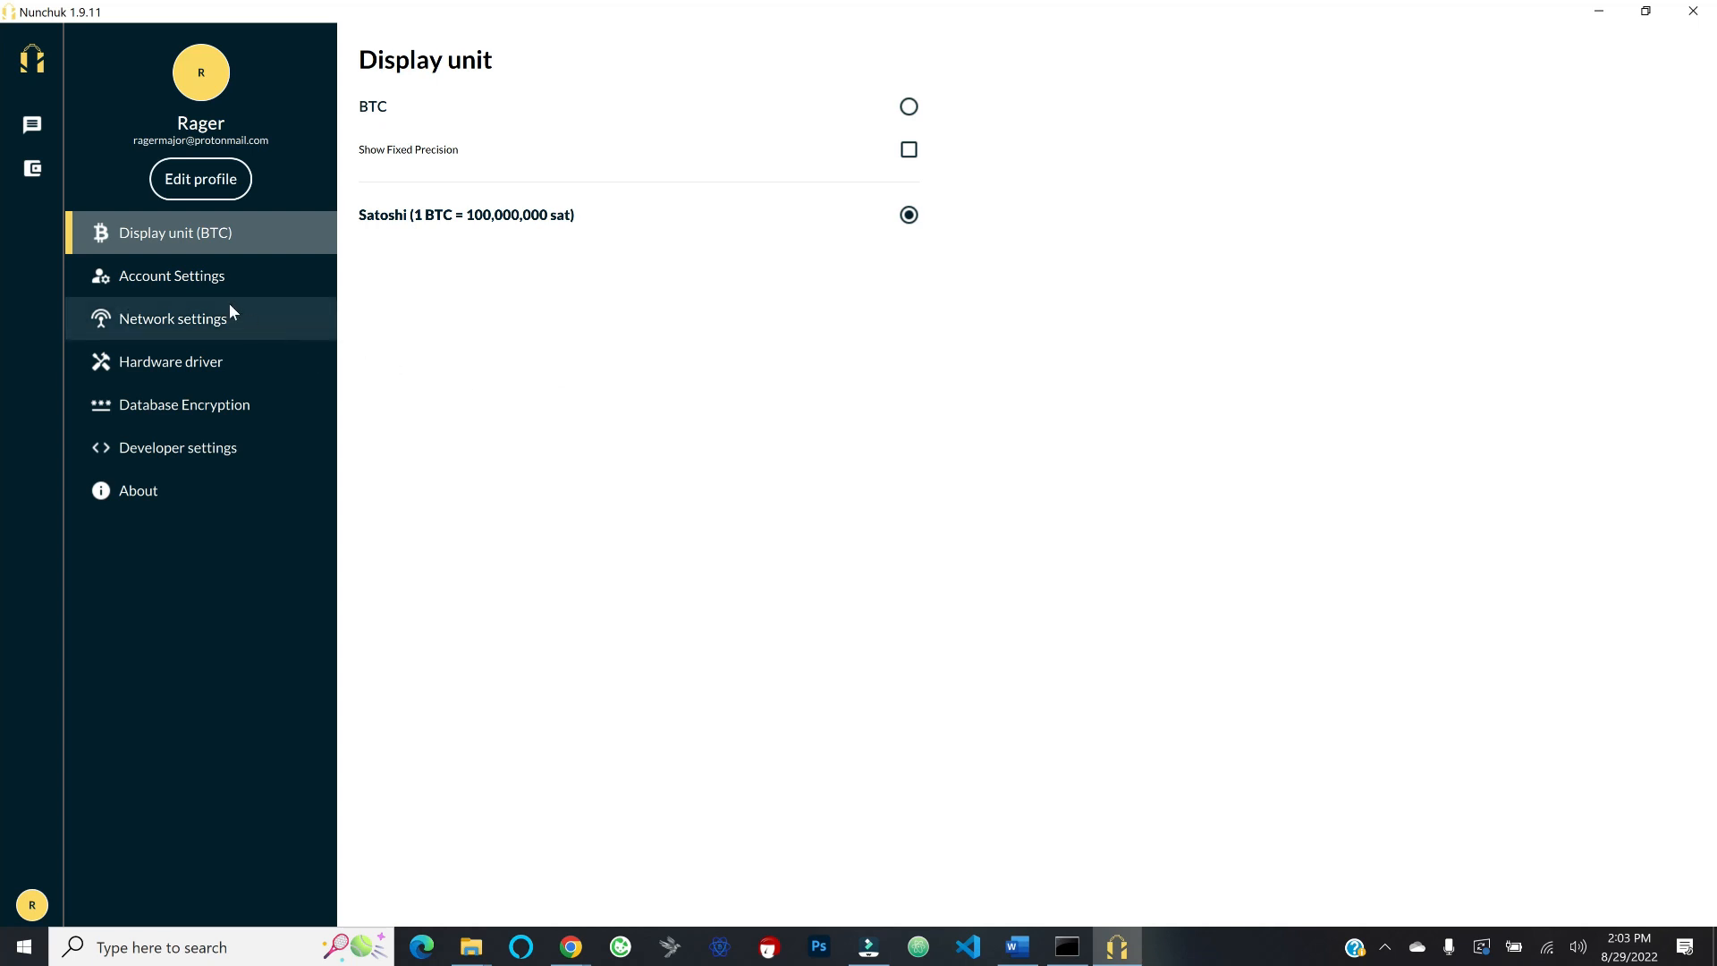
pyautogui.click(123, 279)
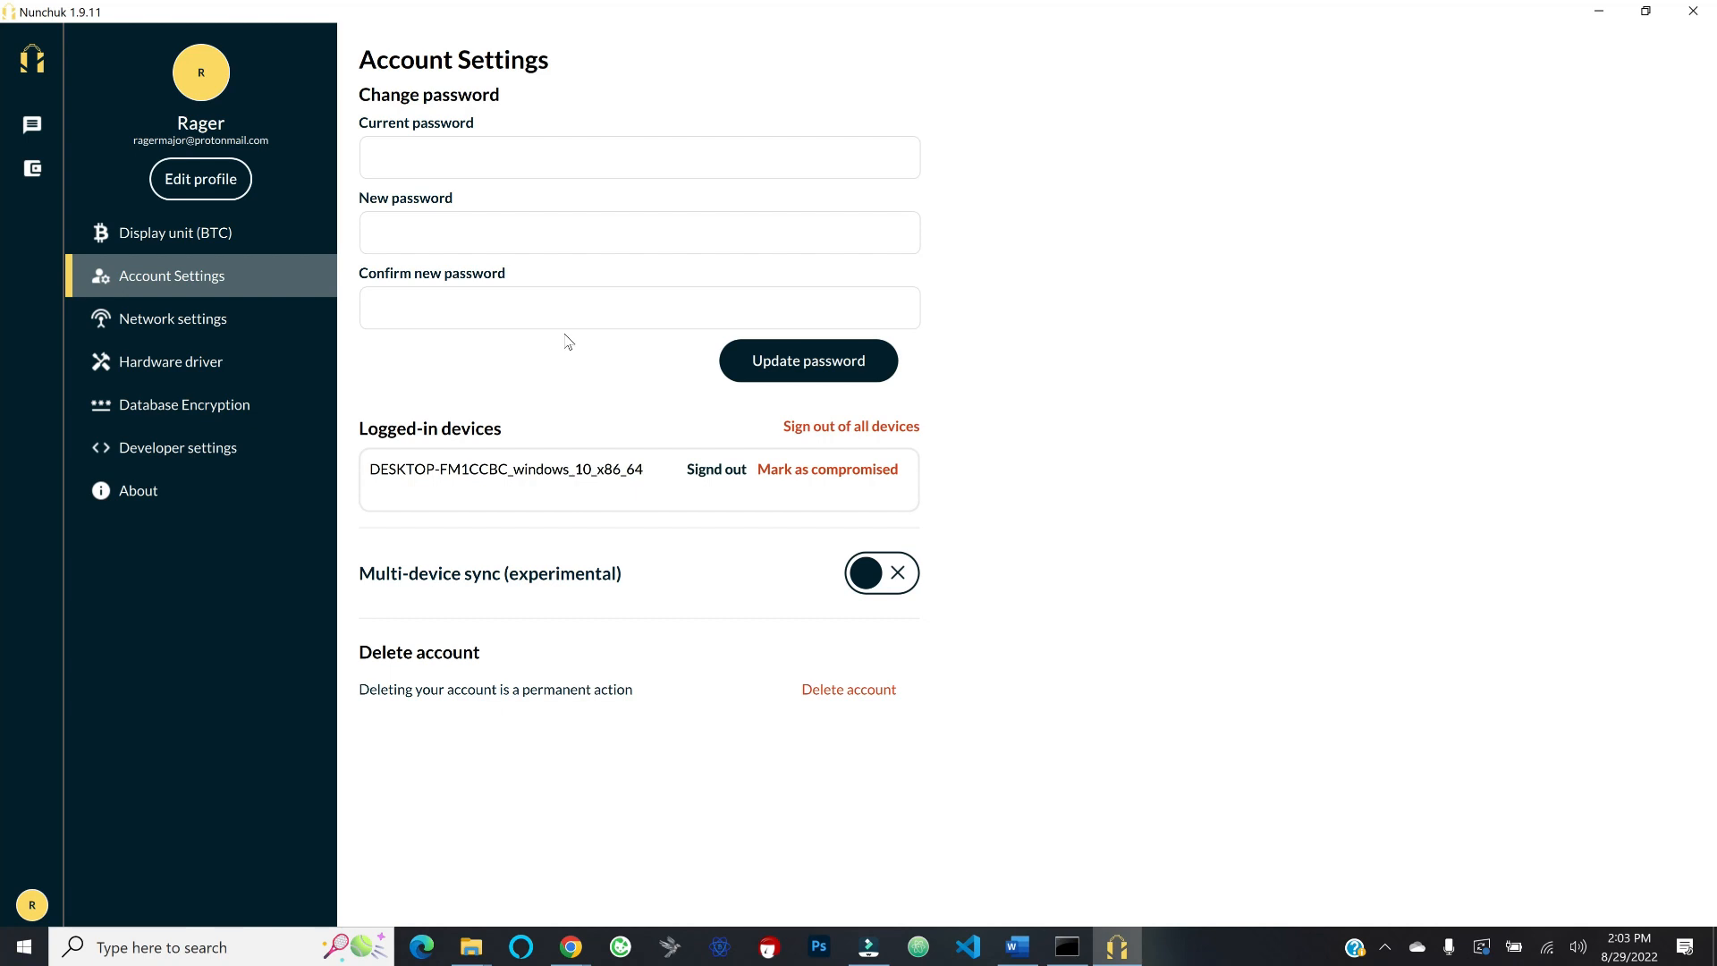
pyautogui.click(139, 321)
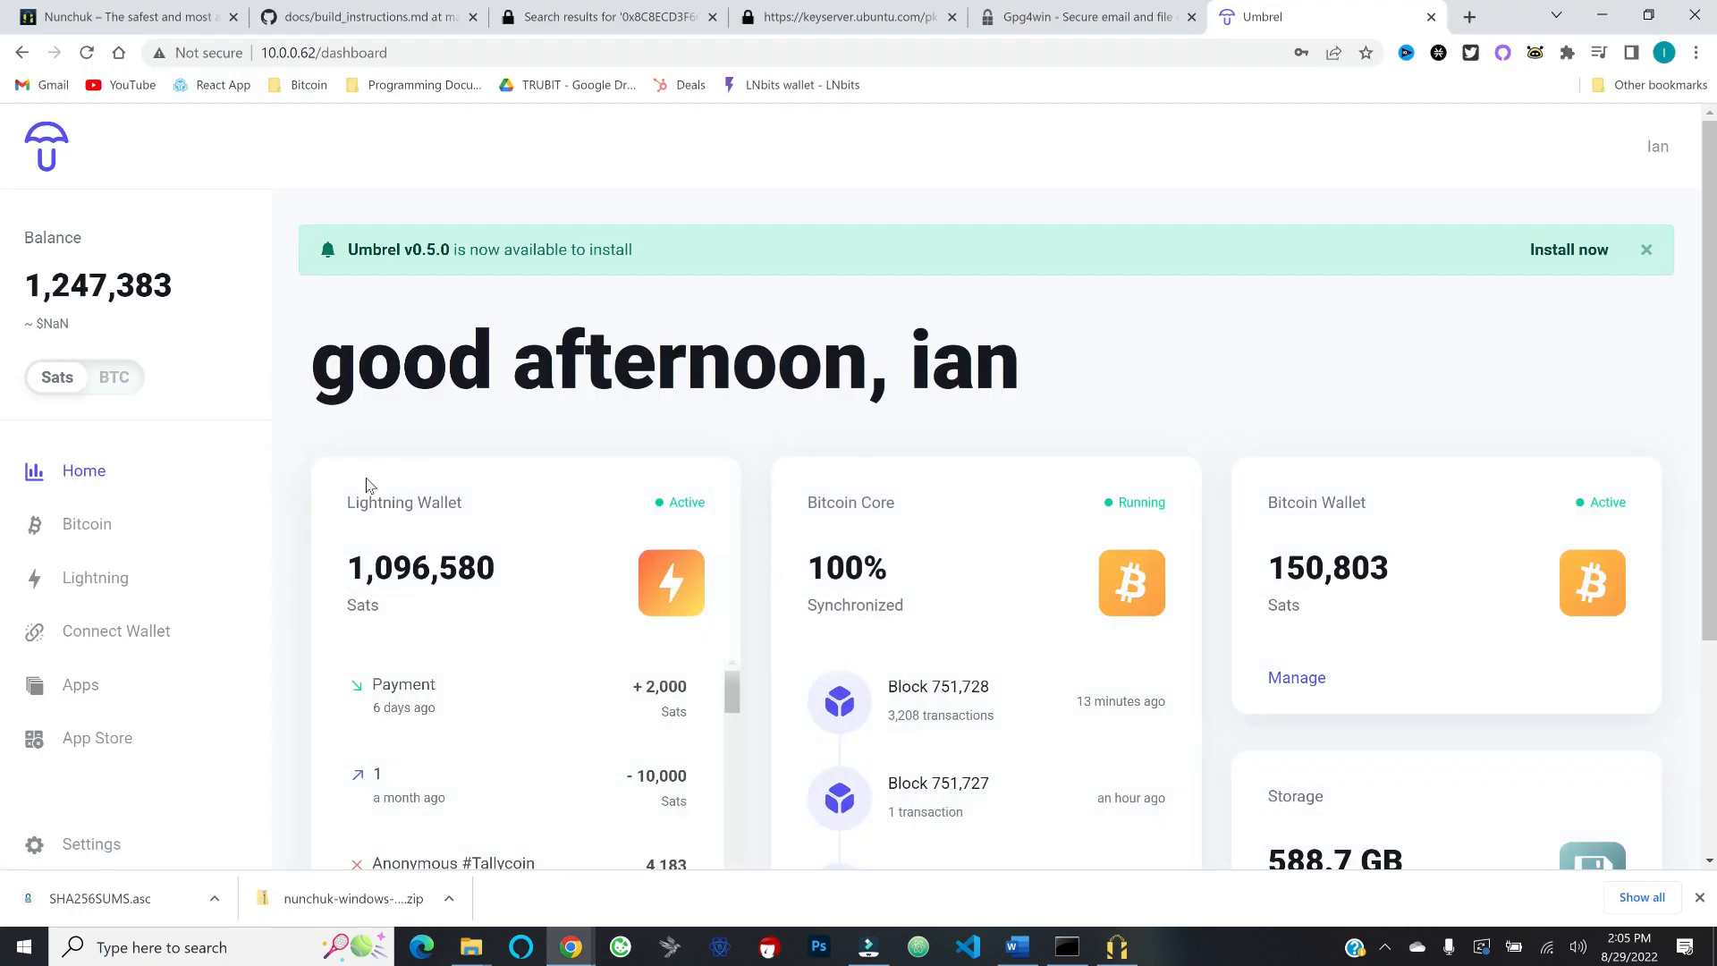
# Step: Look up the connection details for Nunchuk Wallet (Desktop) on Umbrel's connect wallet page in Chrome
pyautogui.click(102, 637)
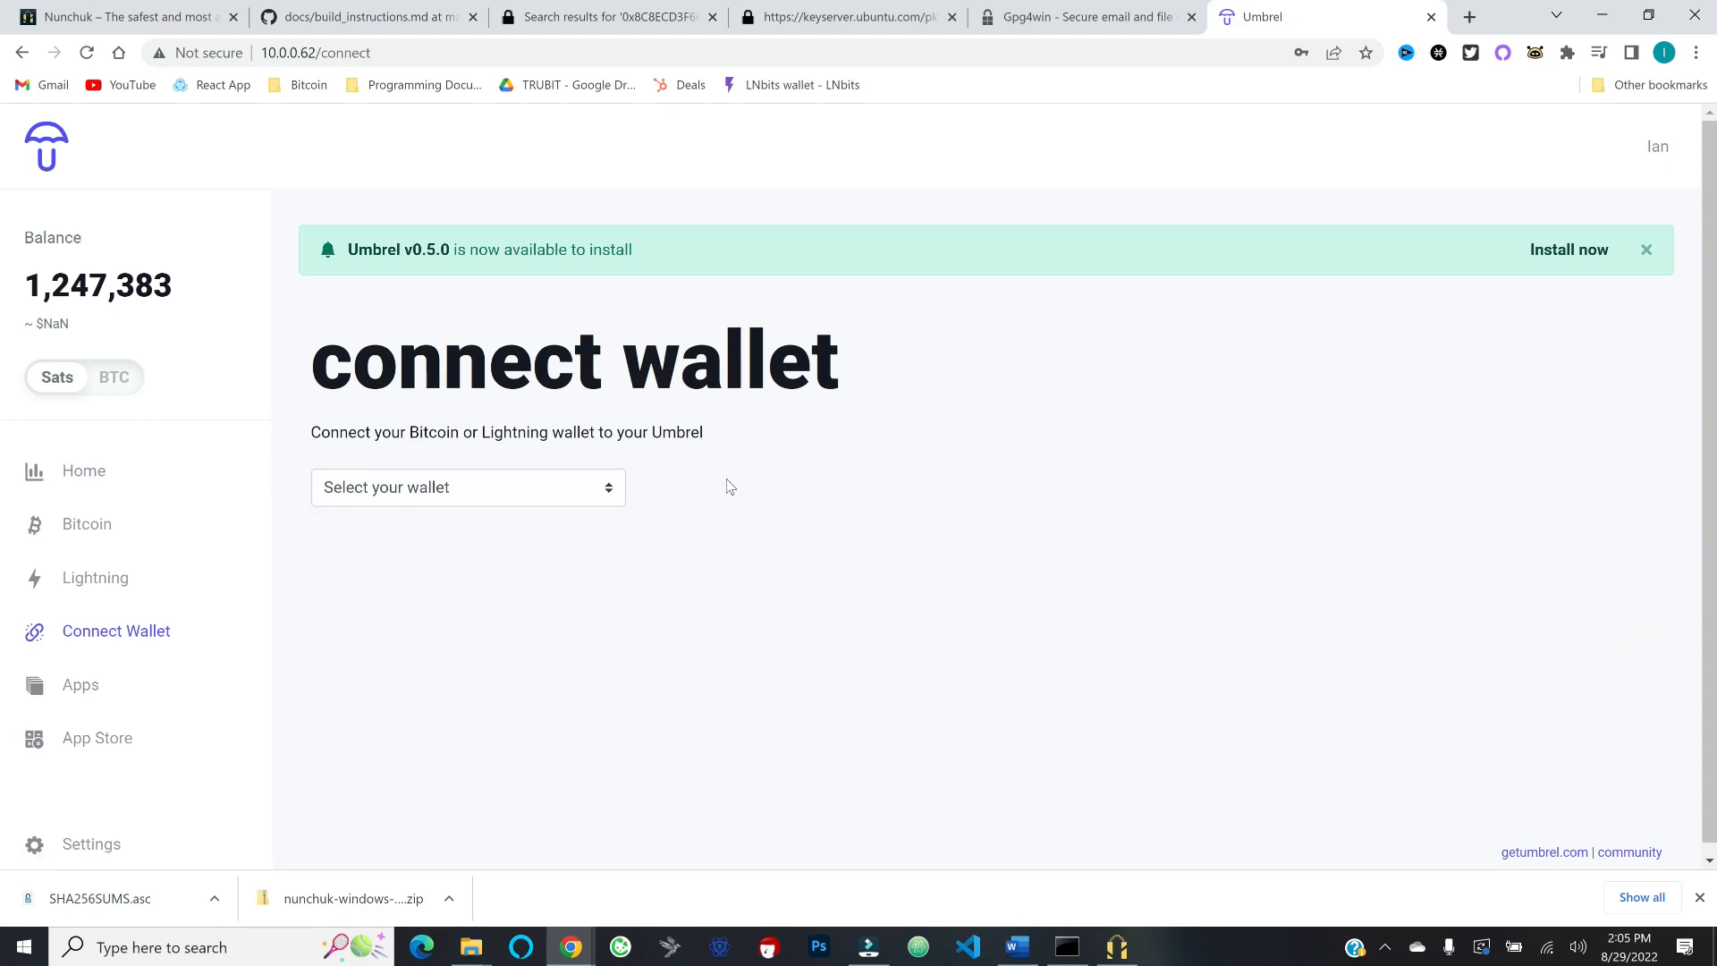
pyautogui.click(450, 500)
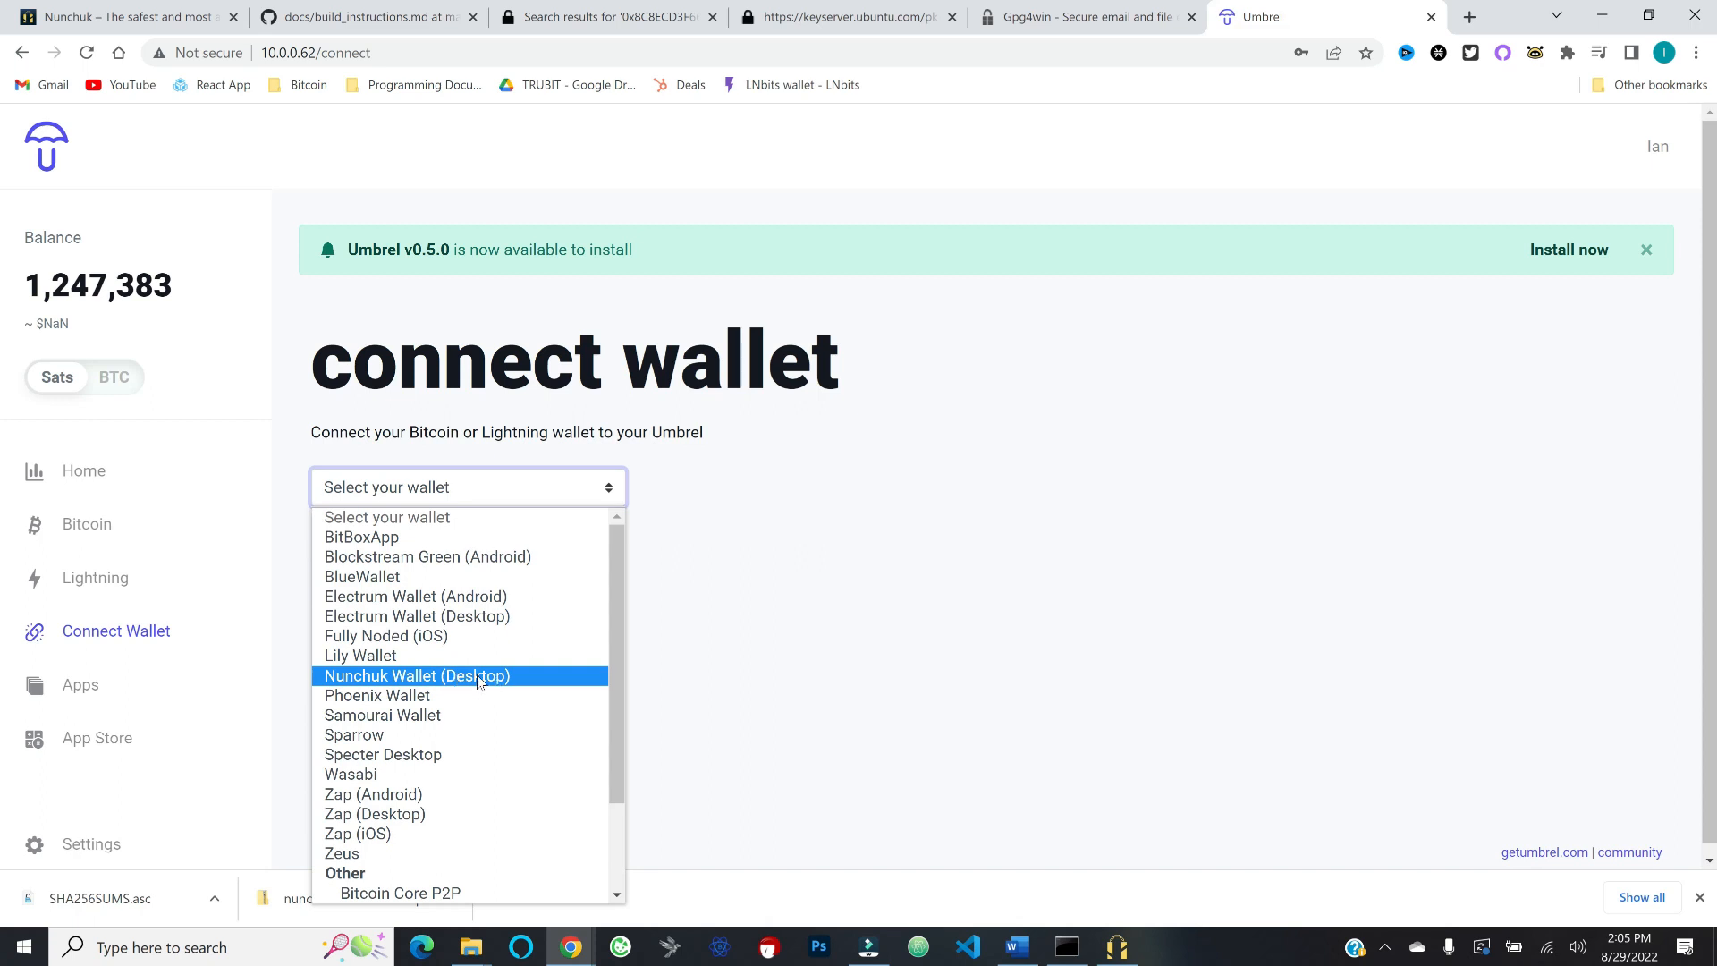
pyautogui.click(417, 678)
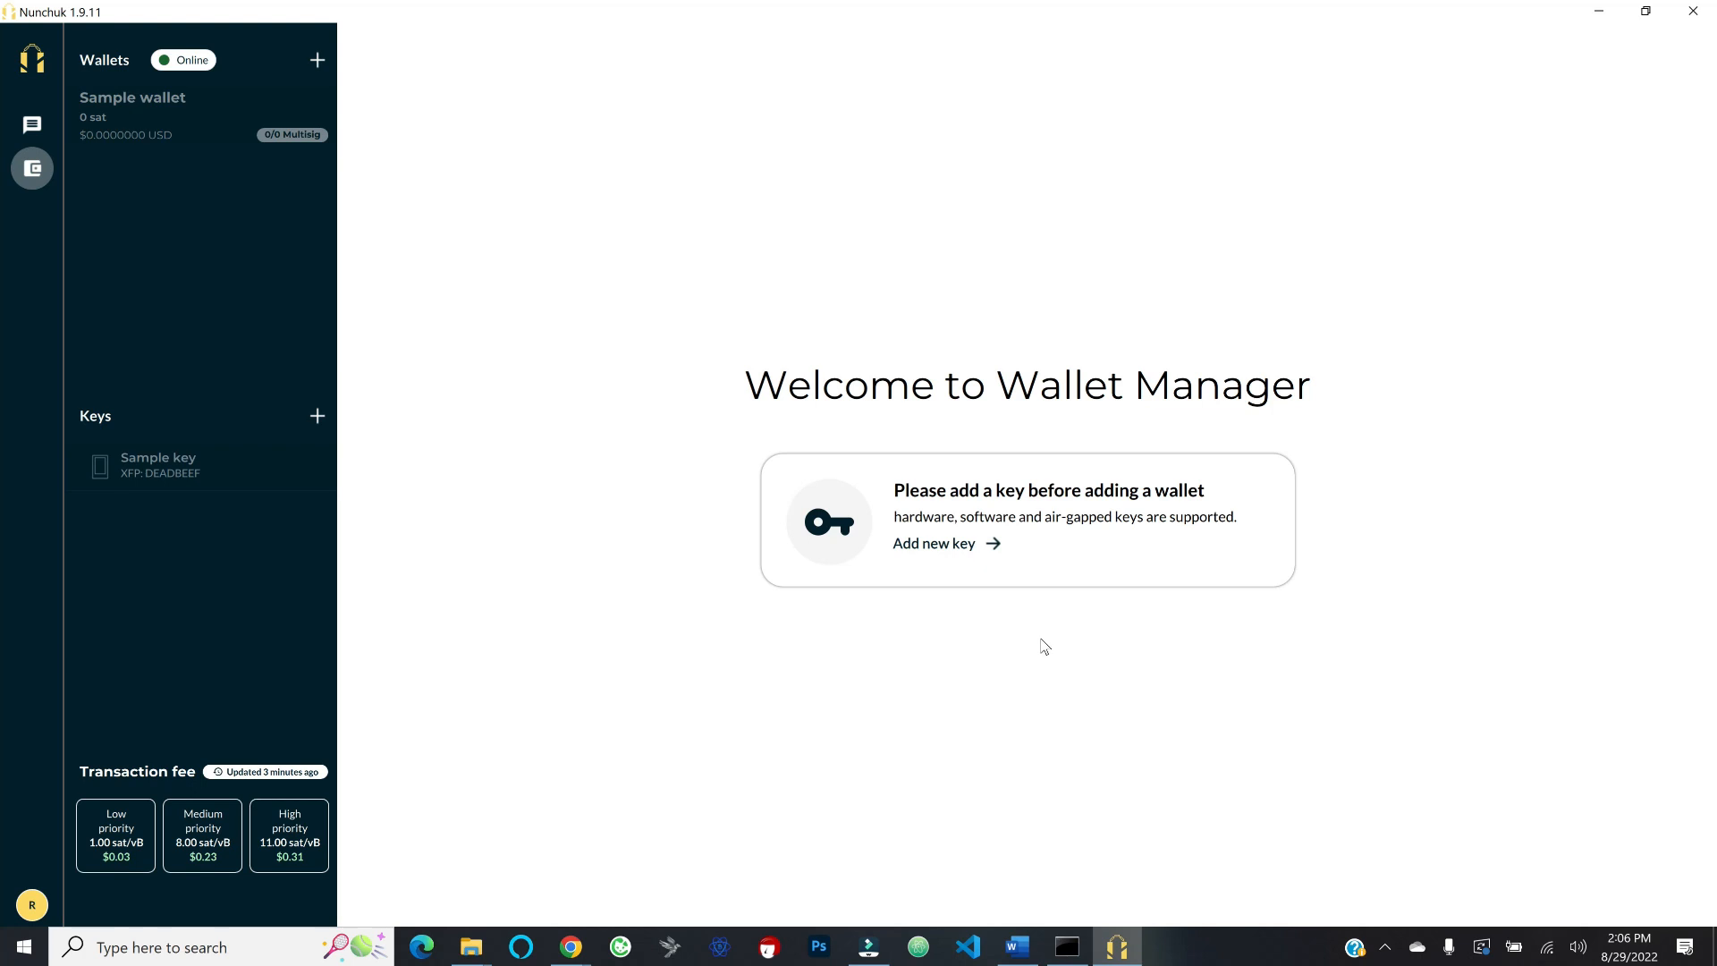
# Step: Add the wired ledger device as a new hardware key named "ledger1" in Nunchuk
pyautogui.click(933, 547)
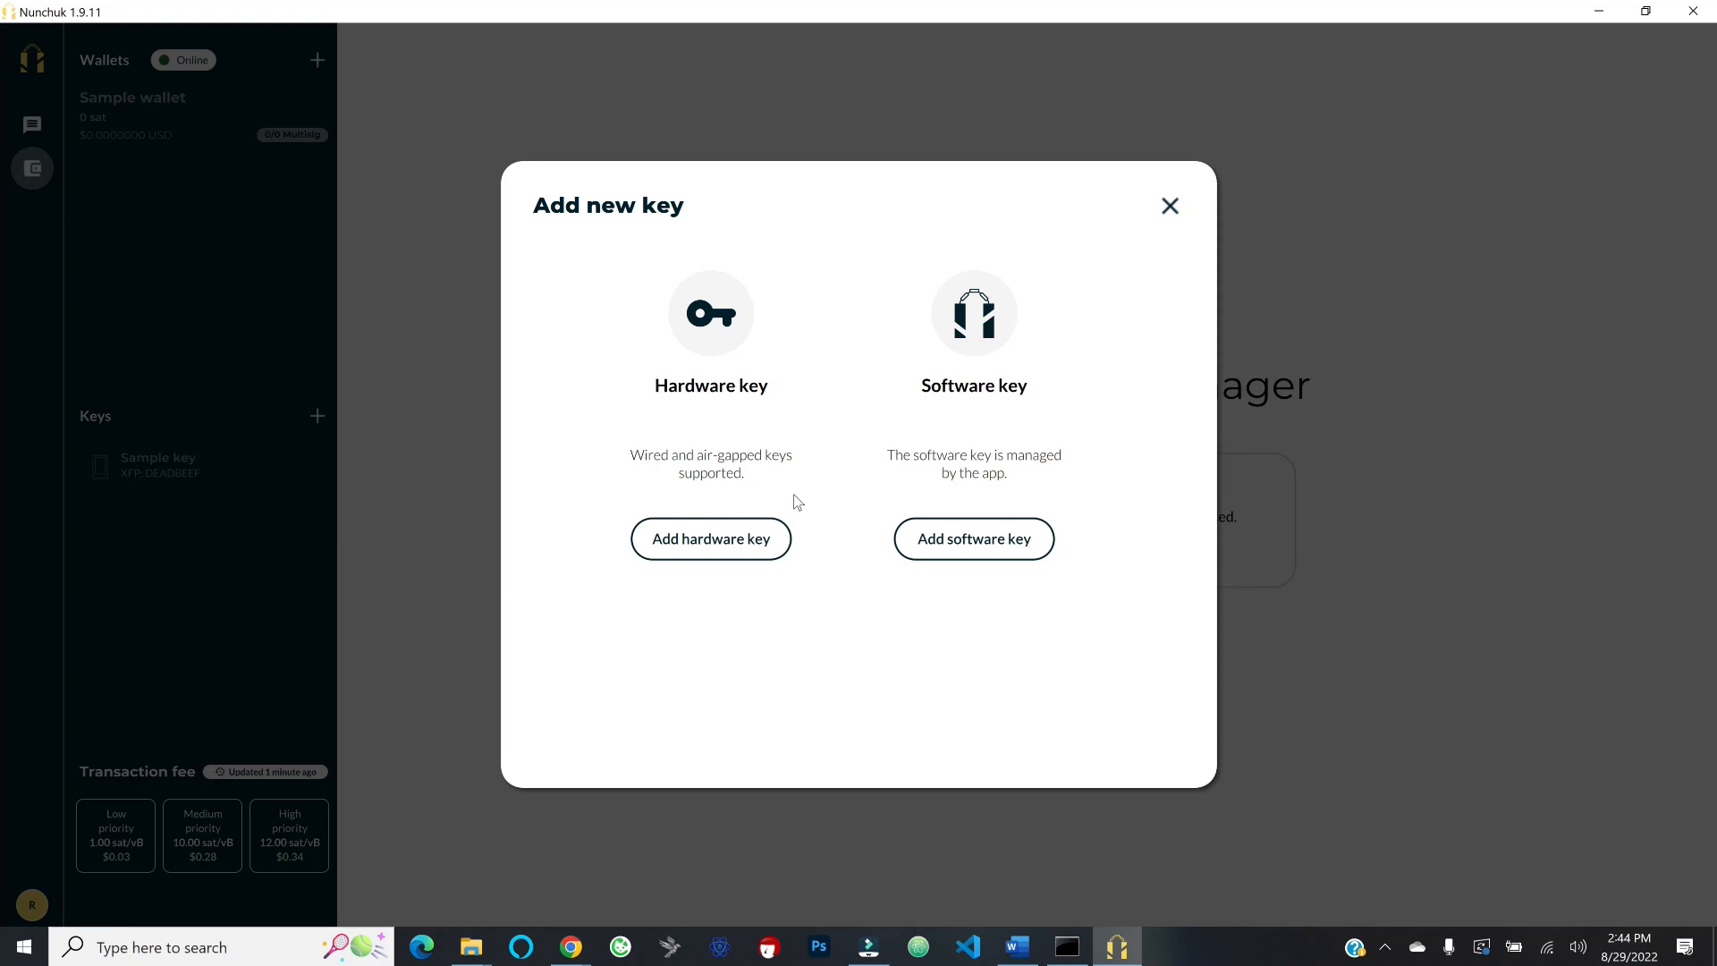
pyautogui.click(706, 546)
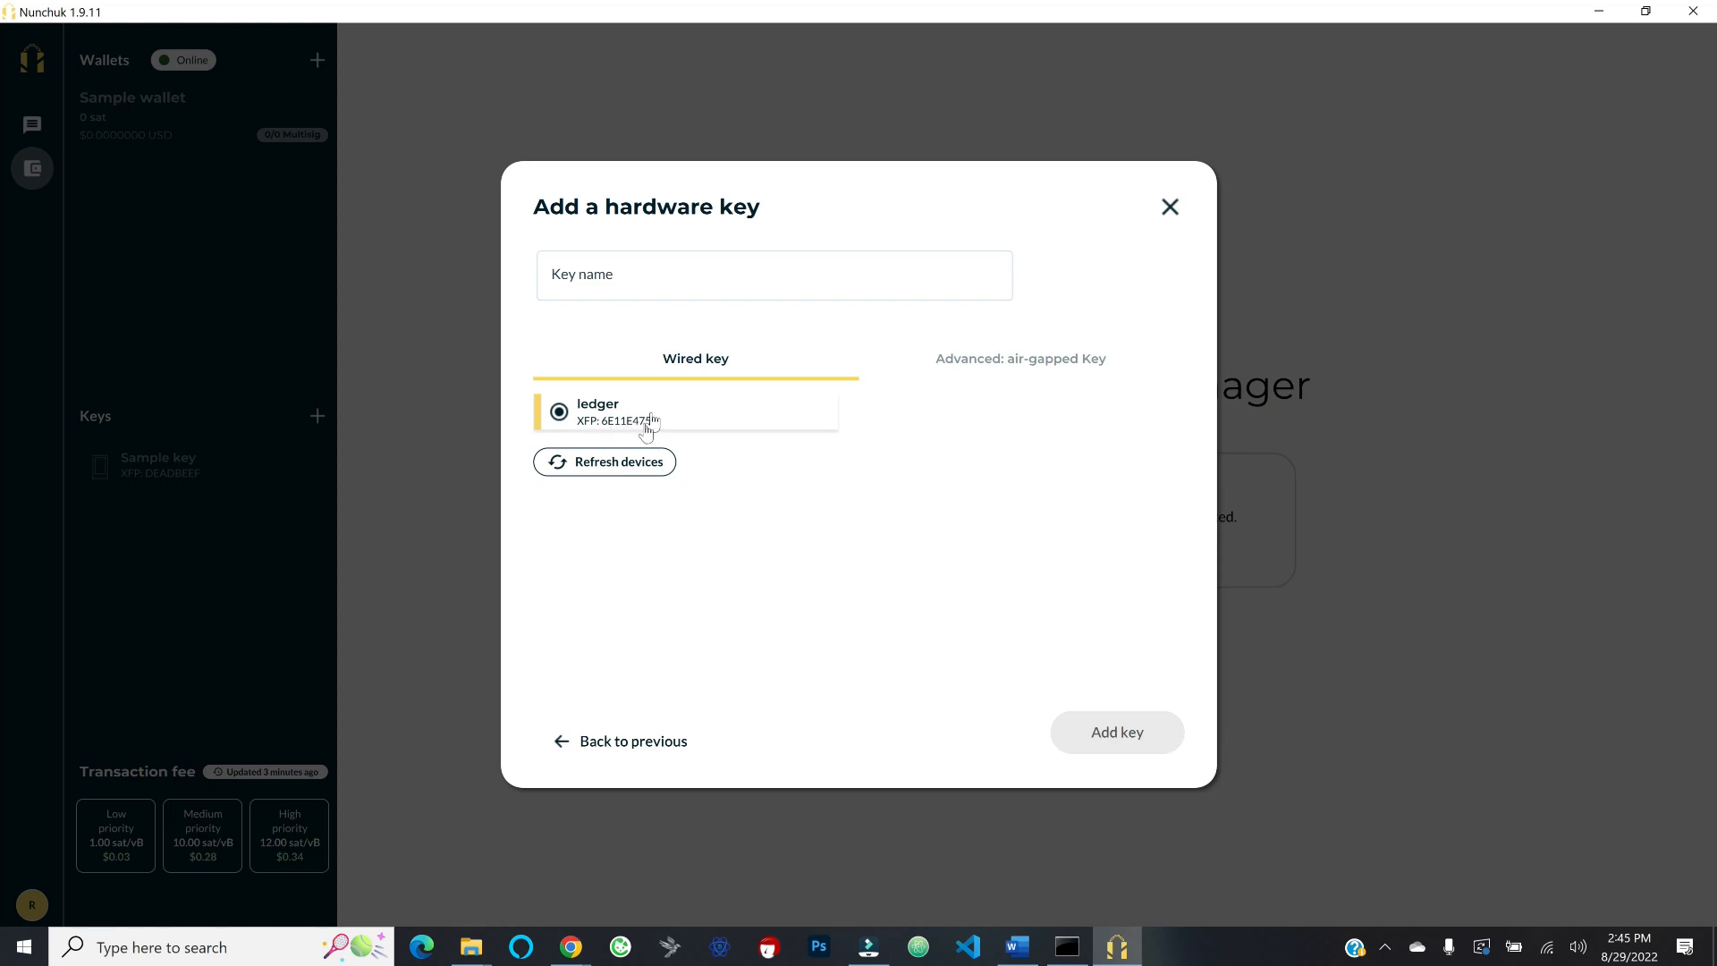
pyautogui.click(641, 281)
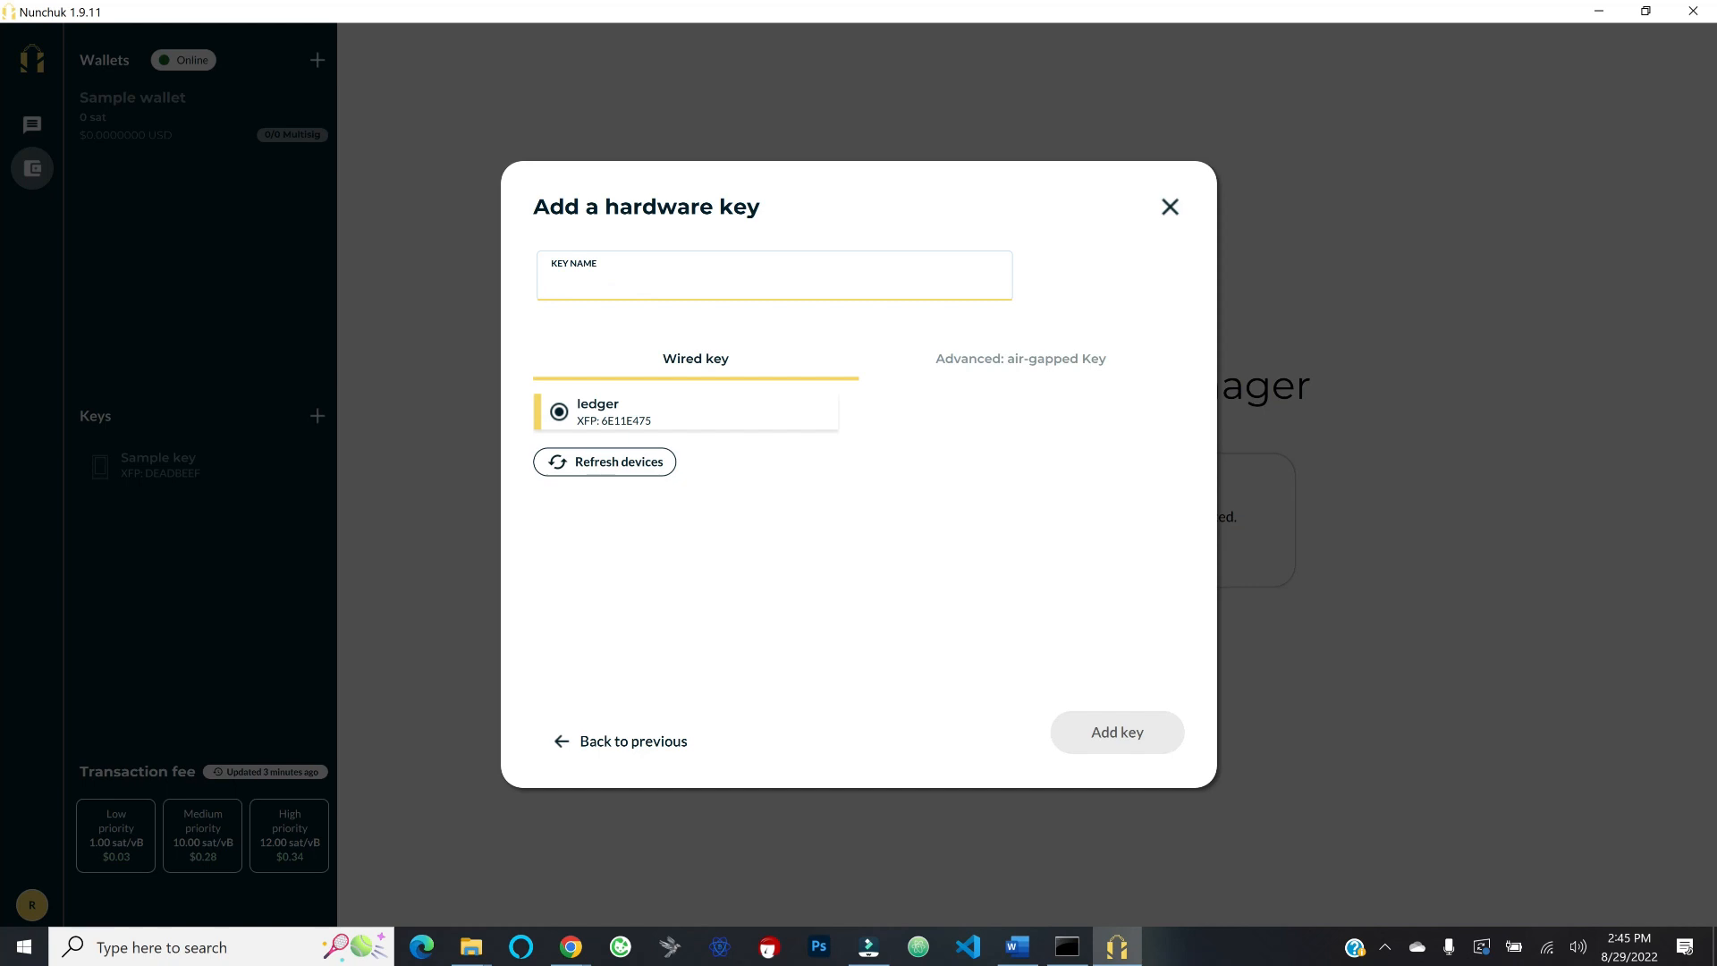
pyautogui.write('ledger')
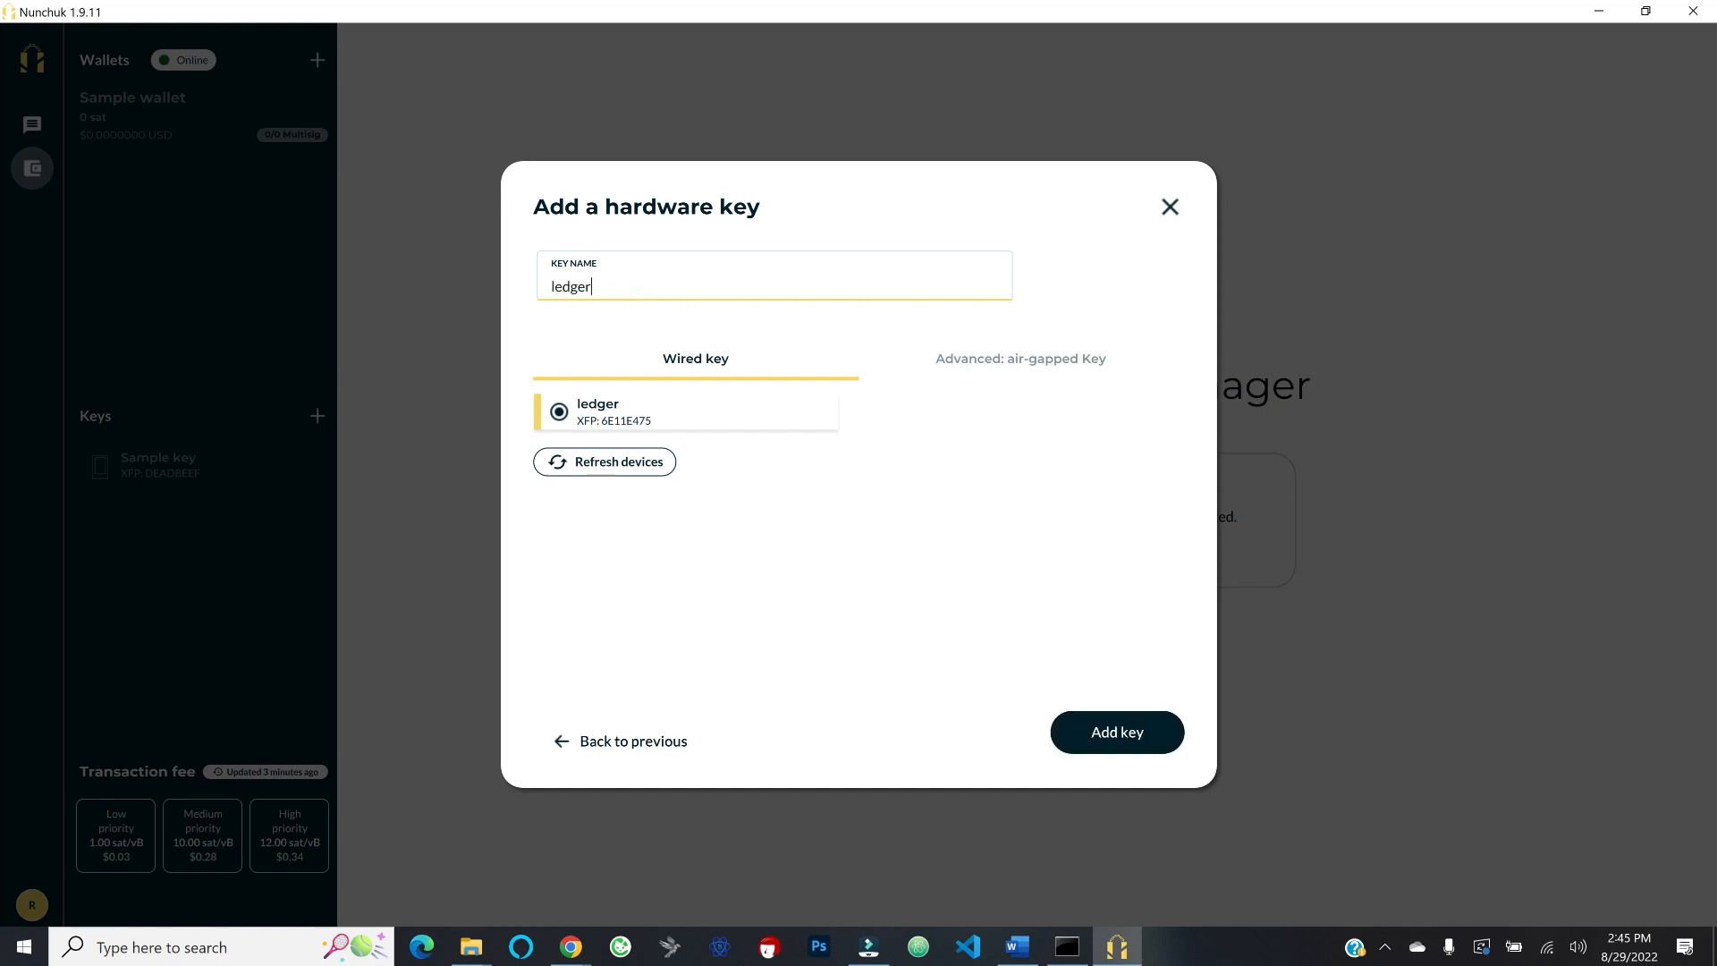
pyautogui.write('1')
pyautogui.click(1078, 722)
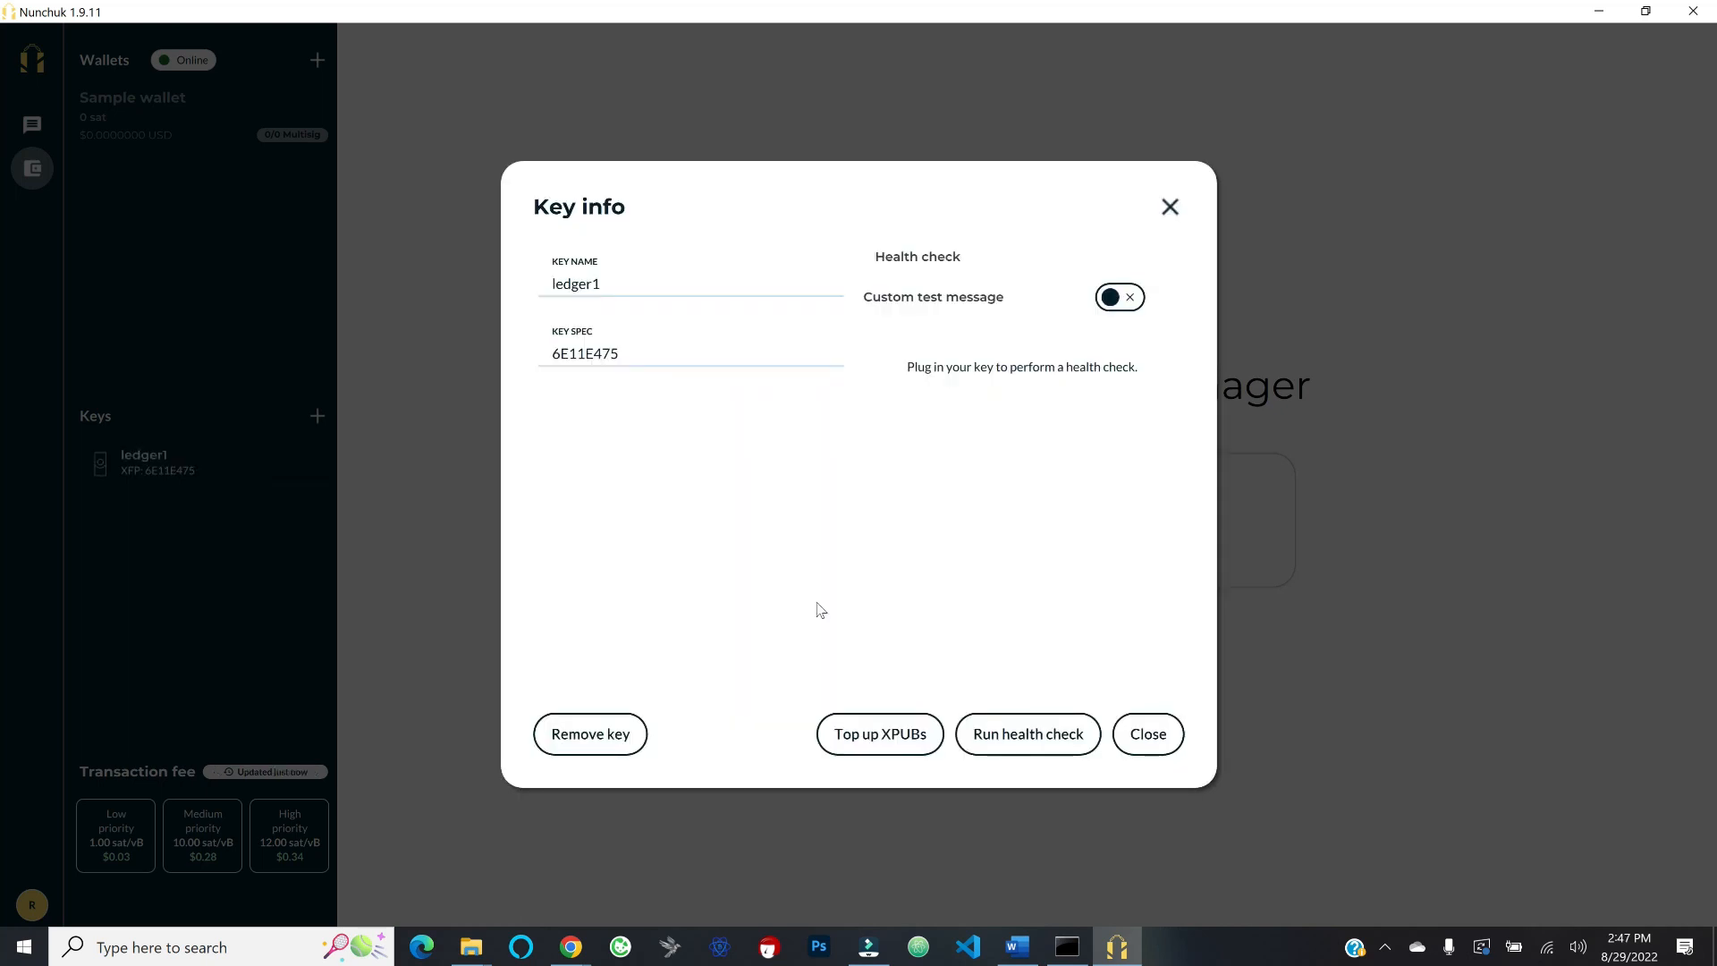
# Step: Run a health check on the ledger1 key, and review its key info from the key list
pyautogui.click(1026, 743)
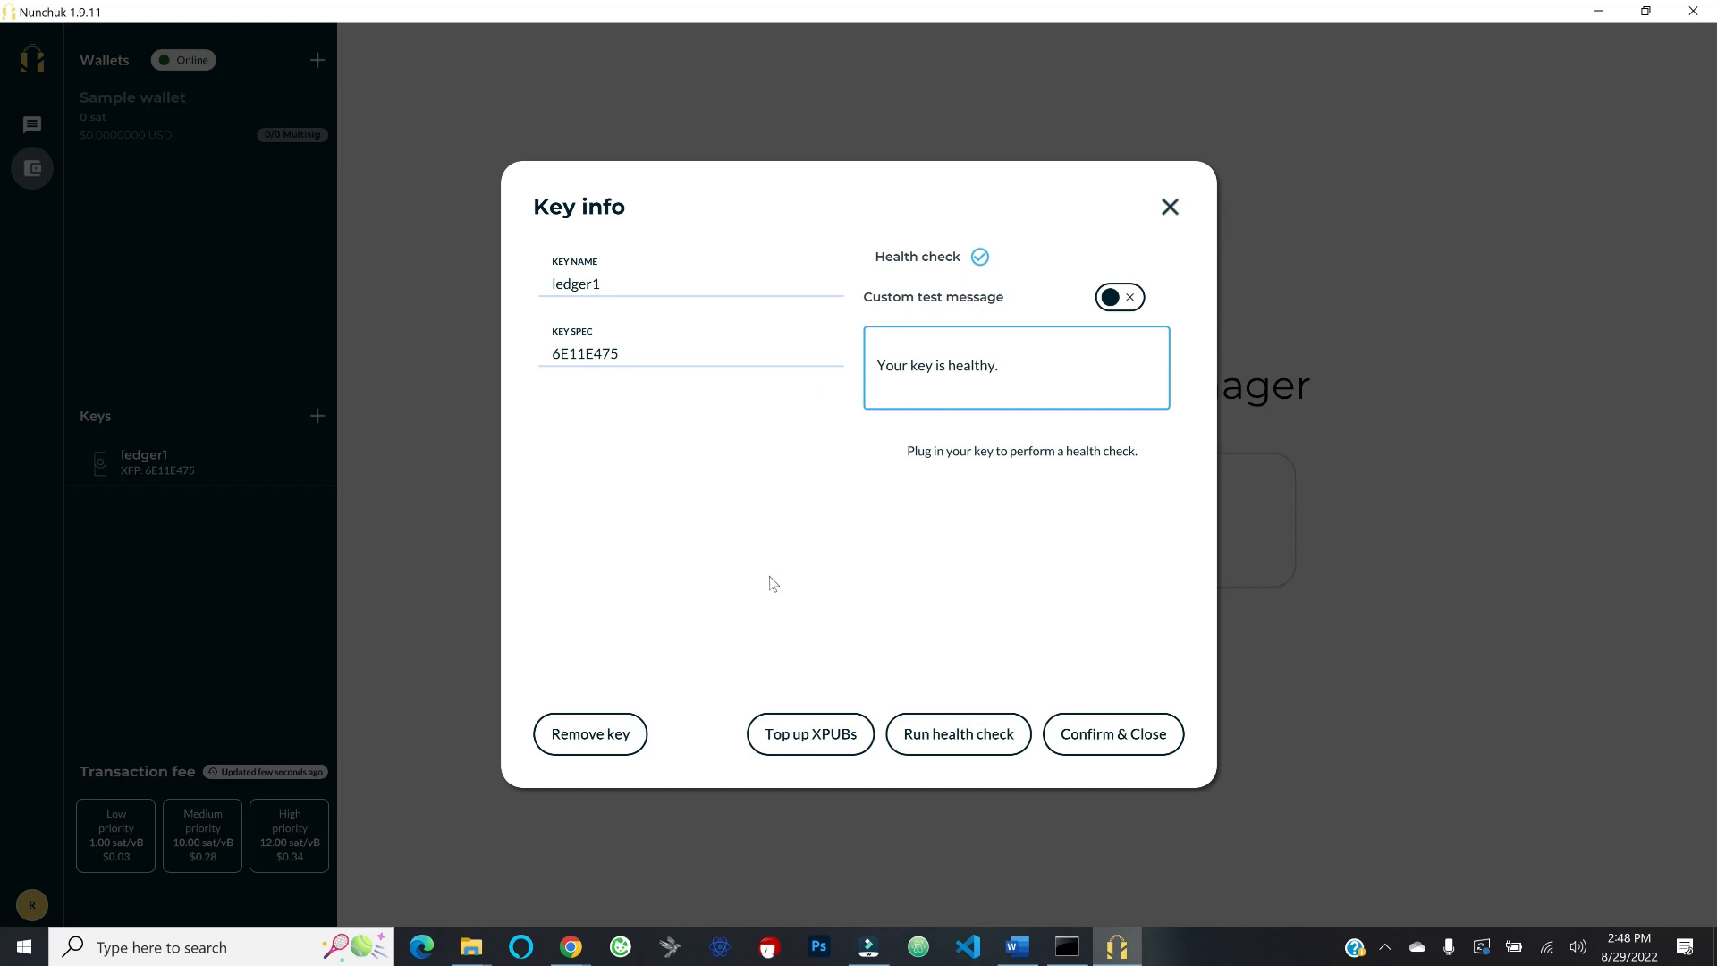
pyautogui.click(1122, 746)
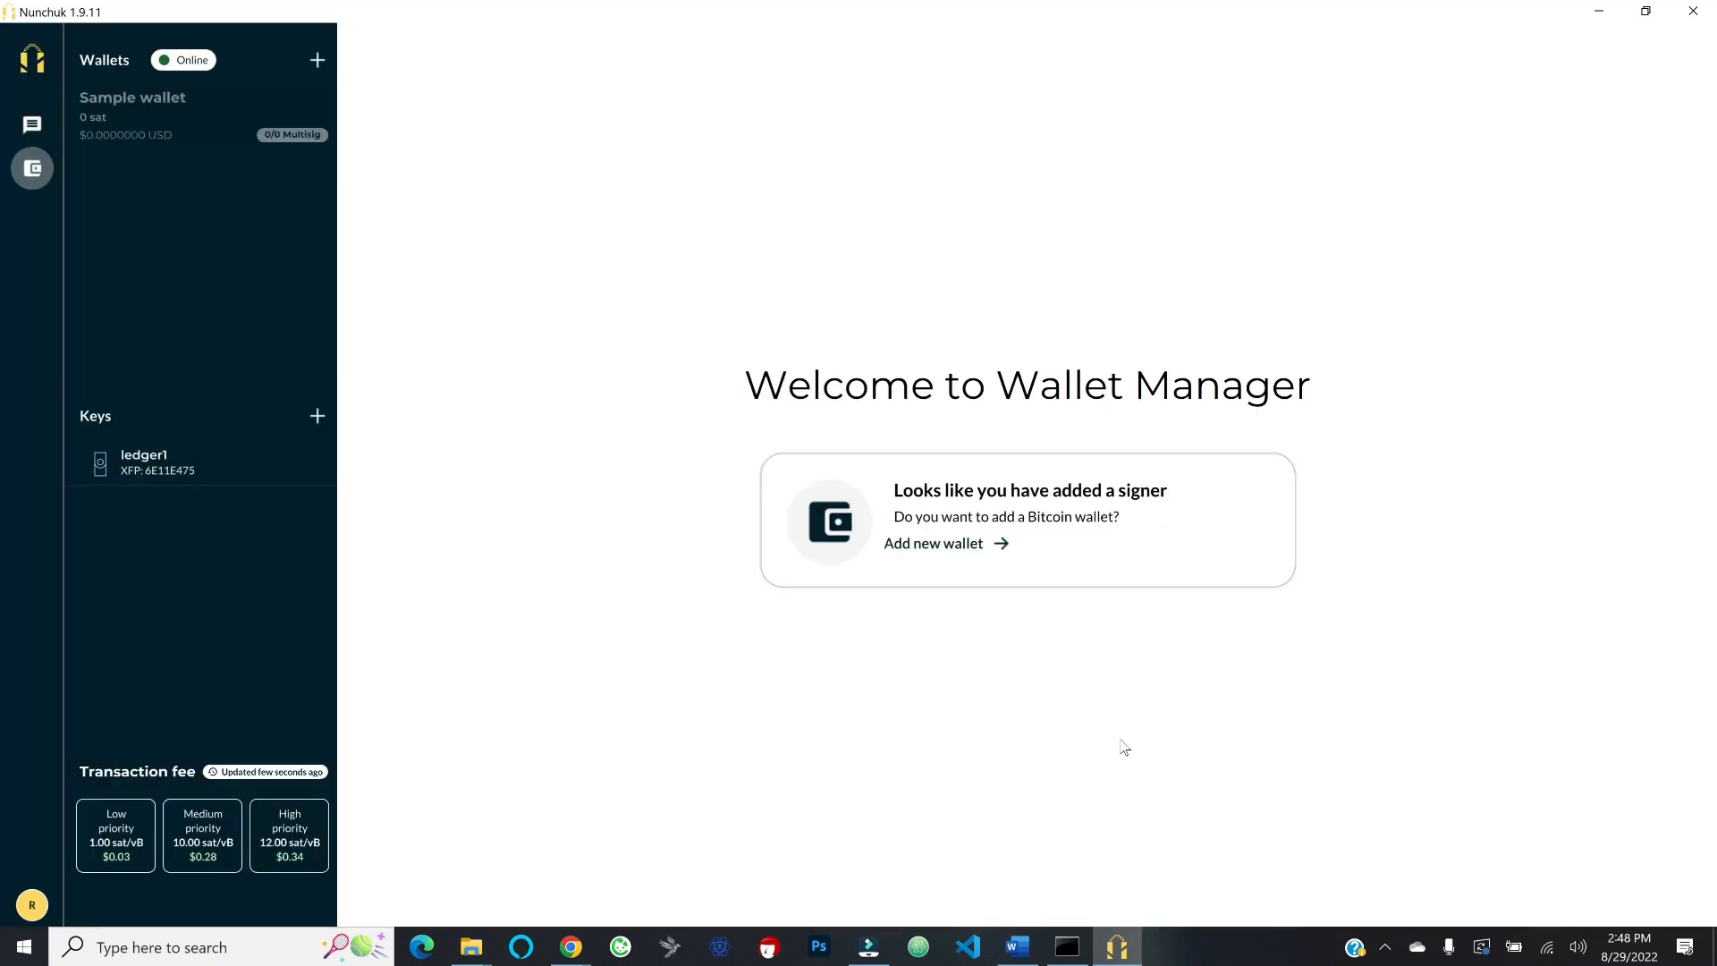
pyautogui.click(147, 474)
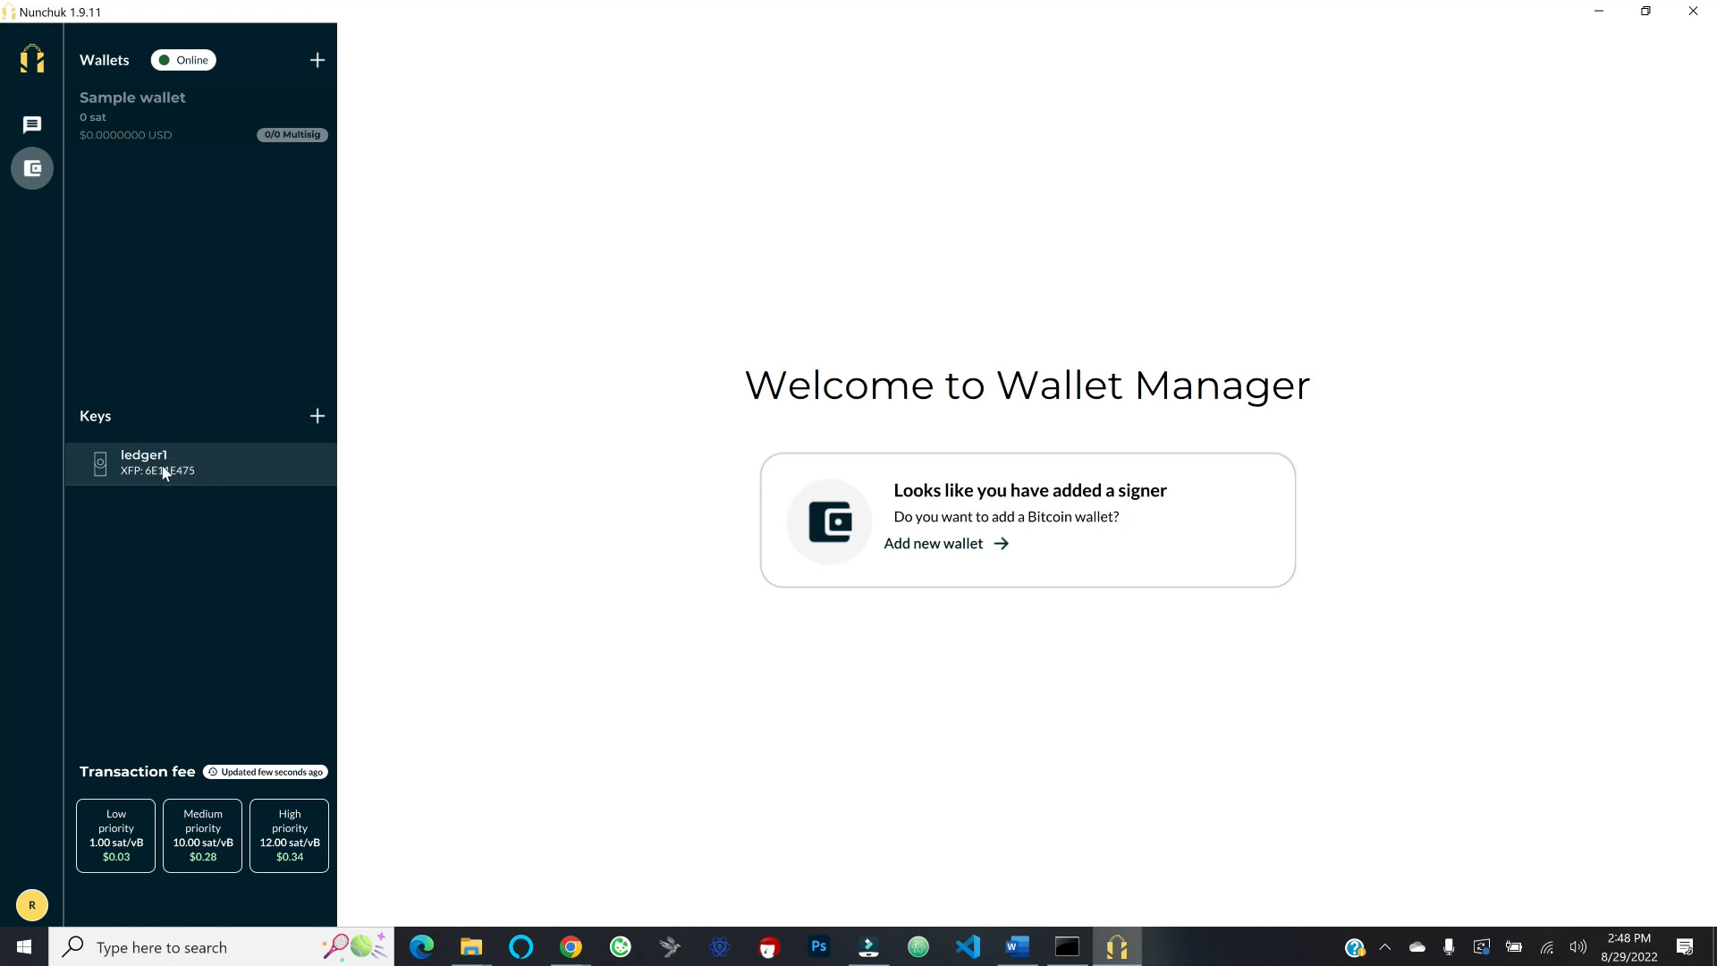
pyautogui.click(164, 472)
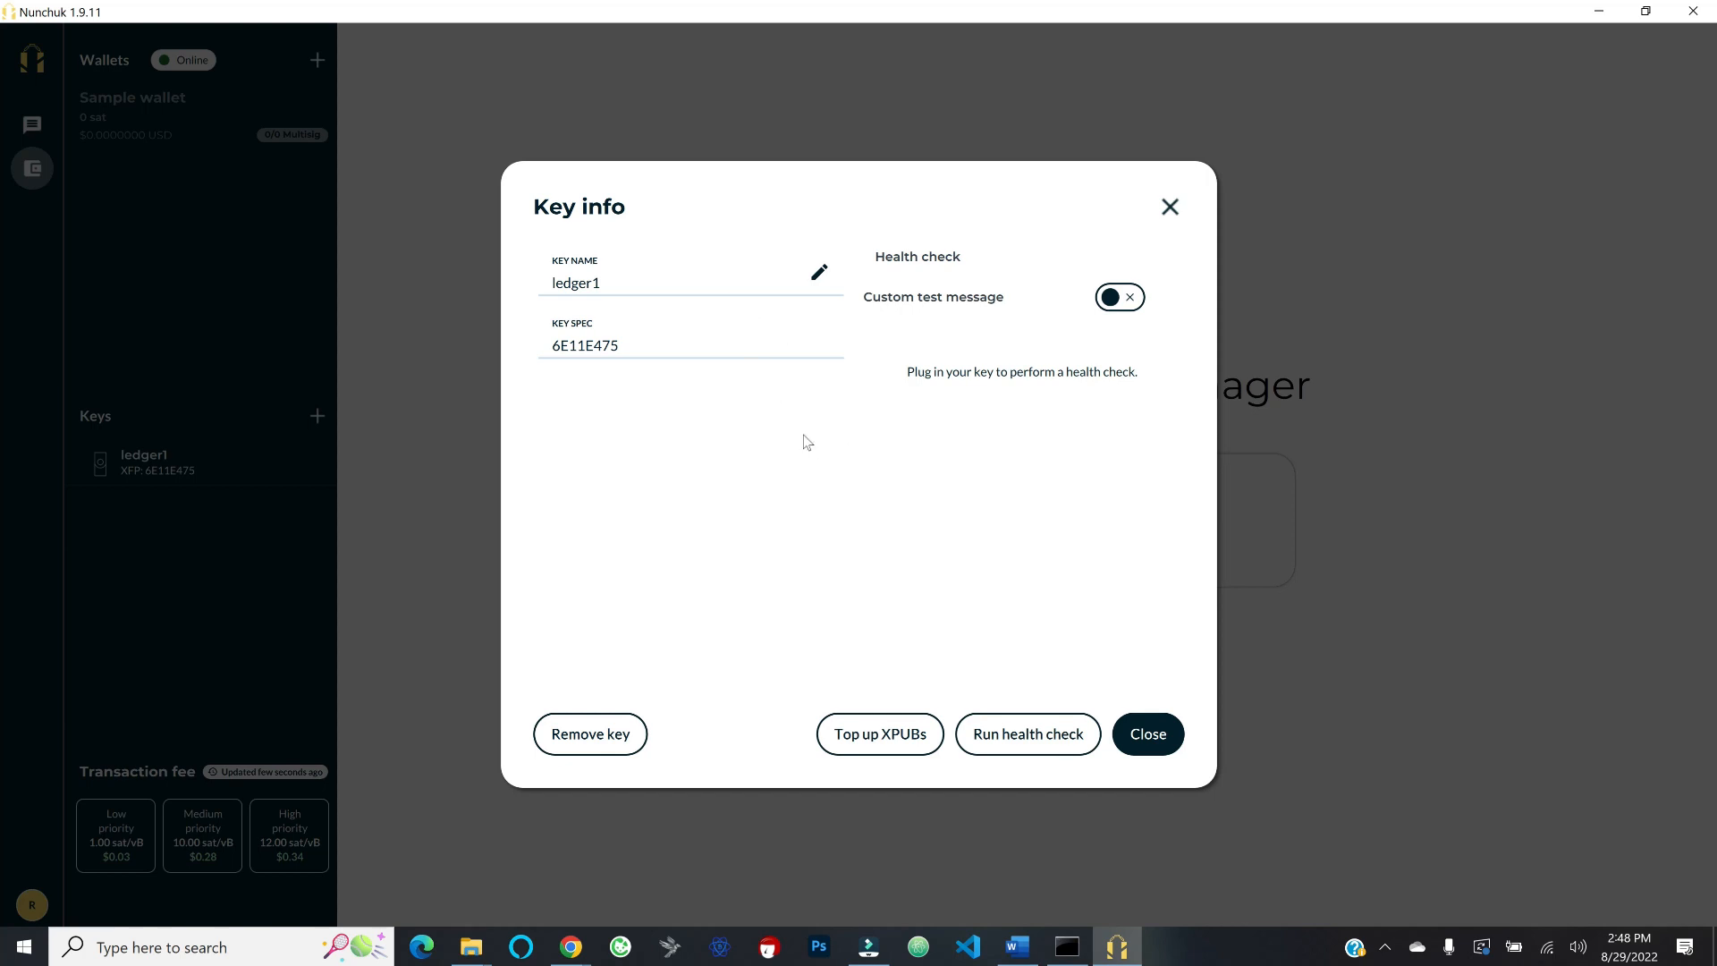
pyautogui.click(1153, 740)
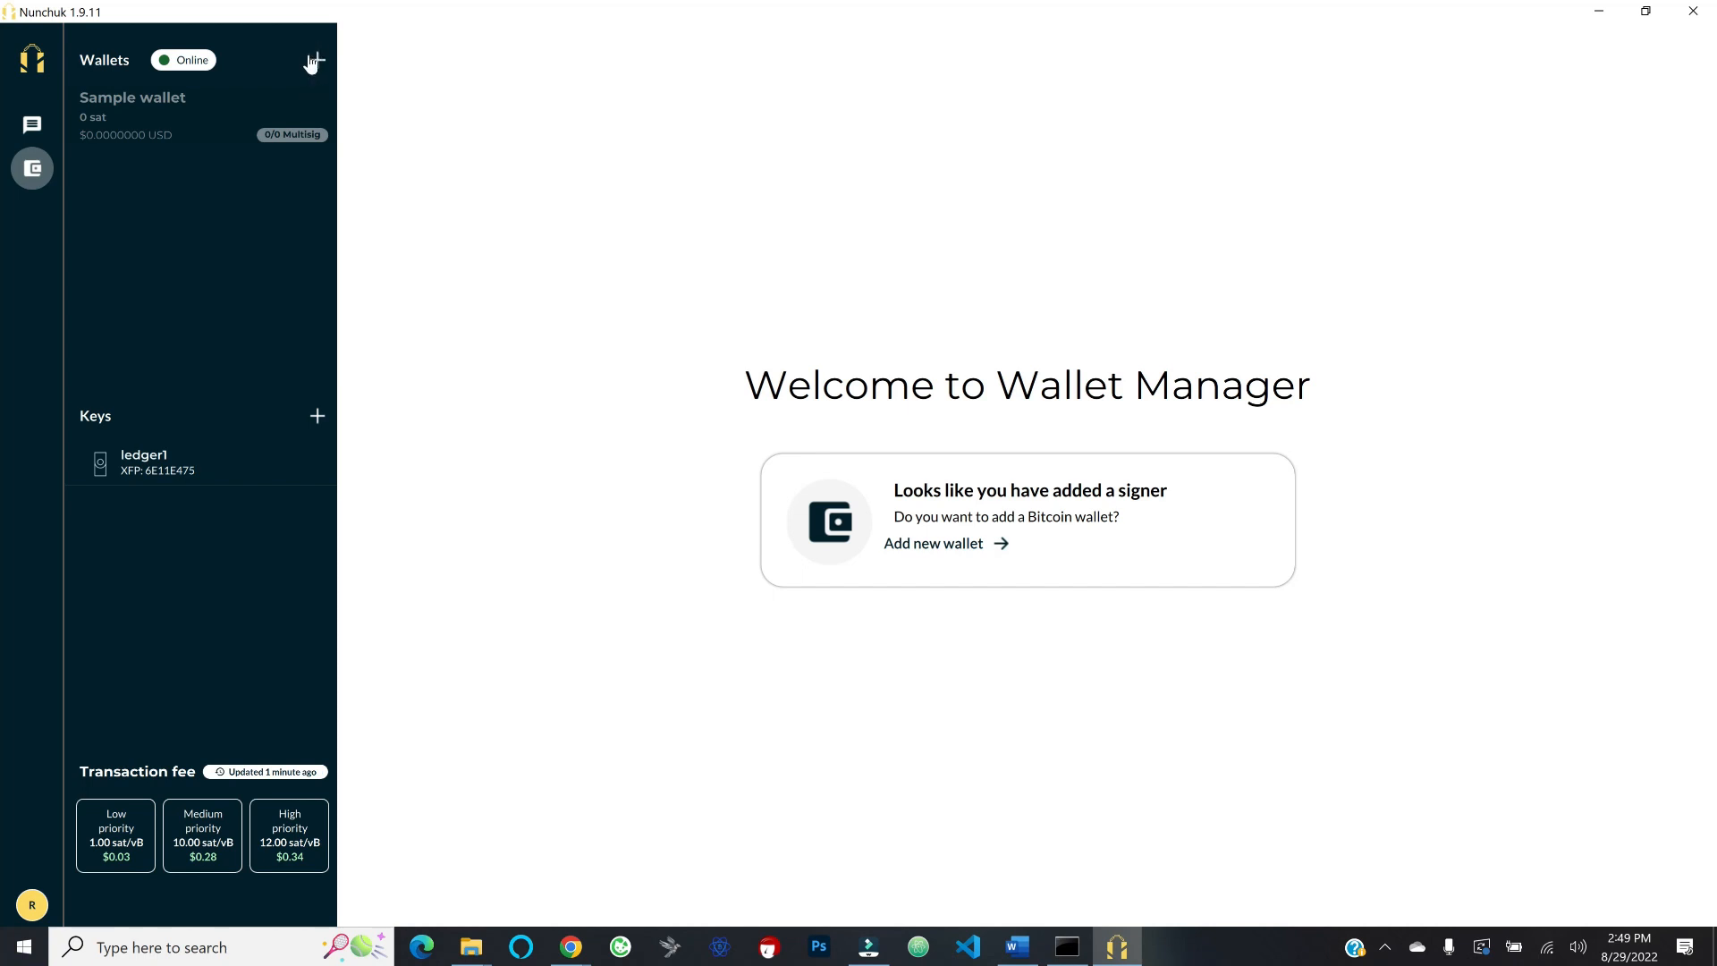
# Step: Configure a new standard wallet named "ledger test wallet" with the Native Segwit address type, leaving its description empty
pyautogui.click(948, 552)
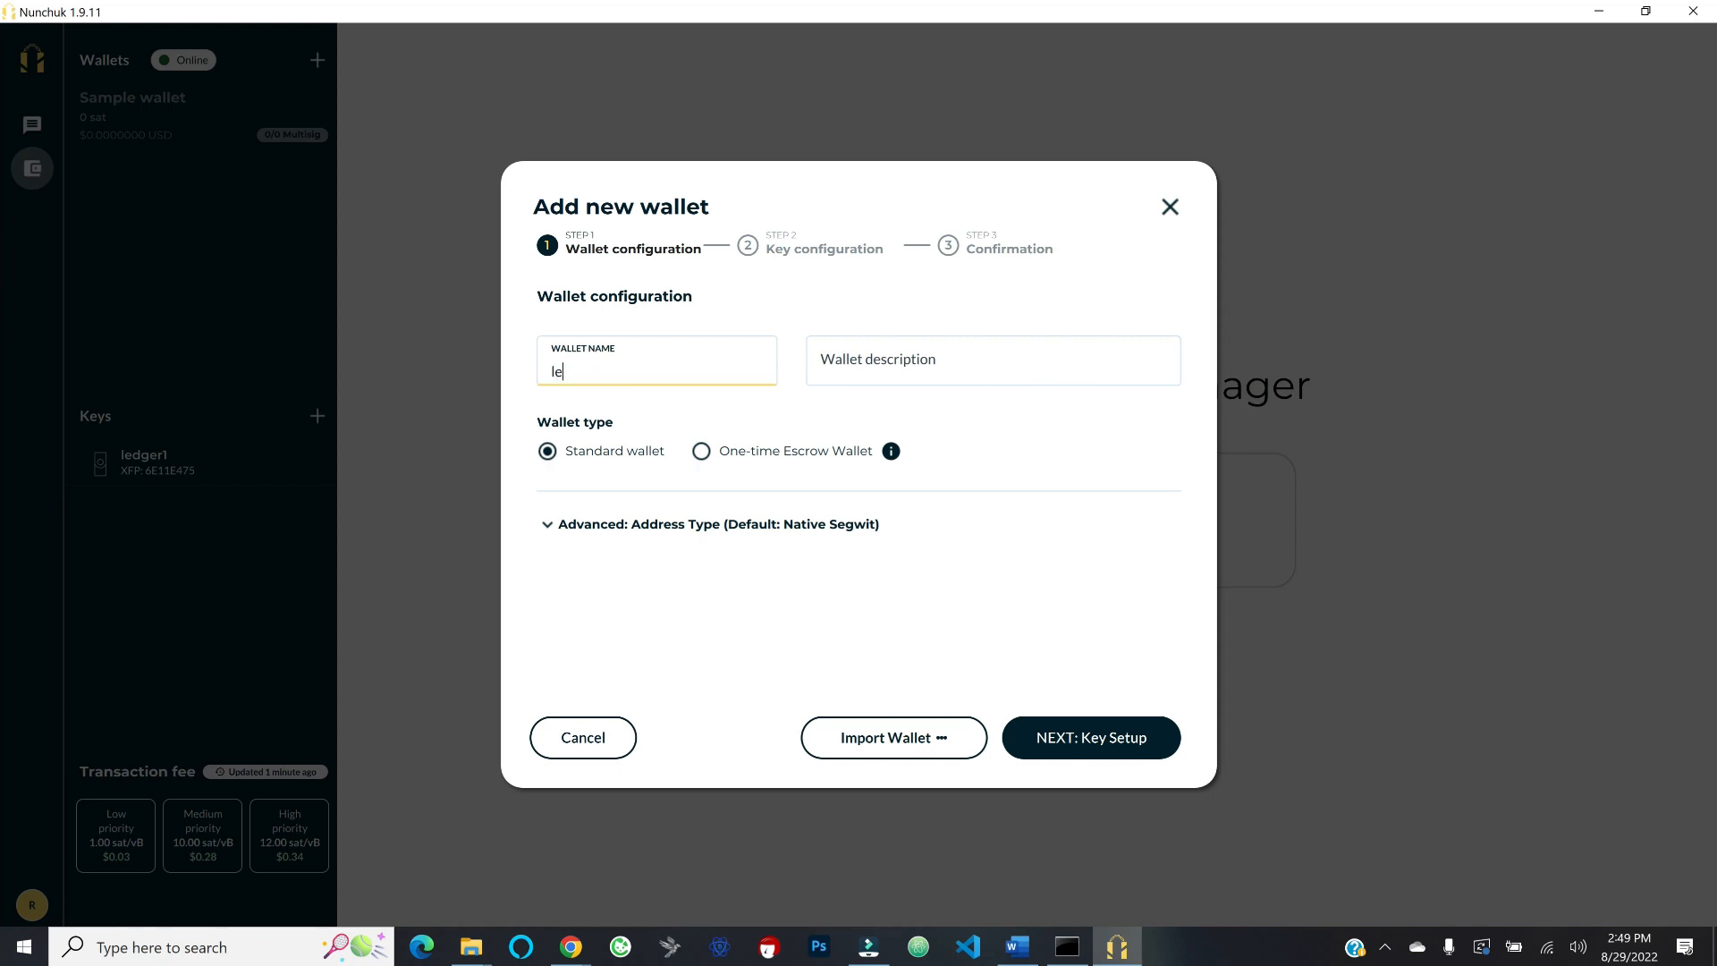
pyautogui.write('ledger test wallet')
pyautogui.click(812, 371)
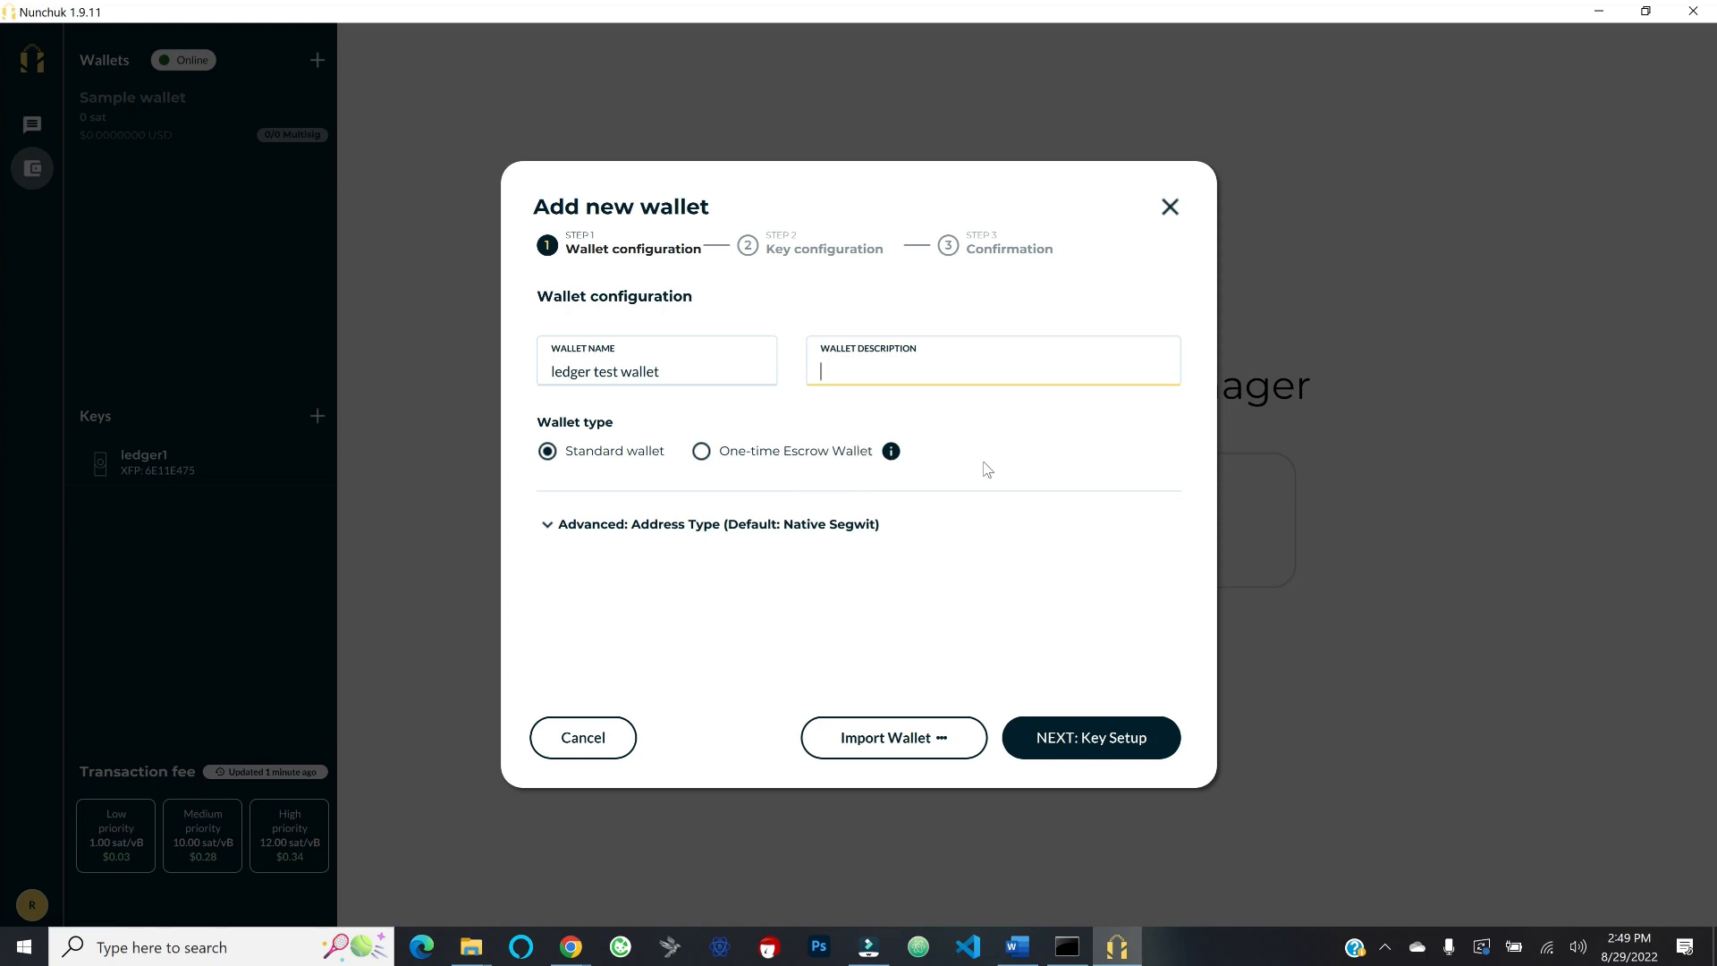
pyautogui.click(566, 528)
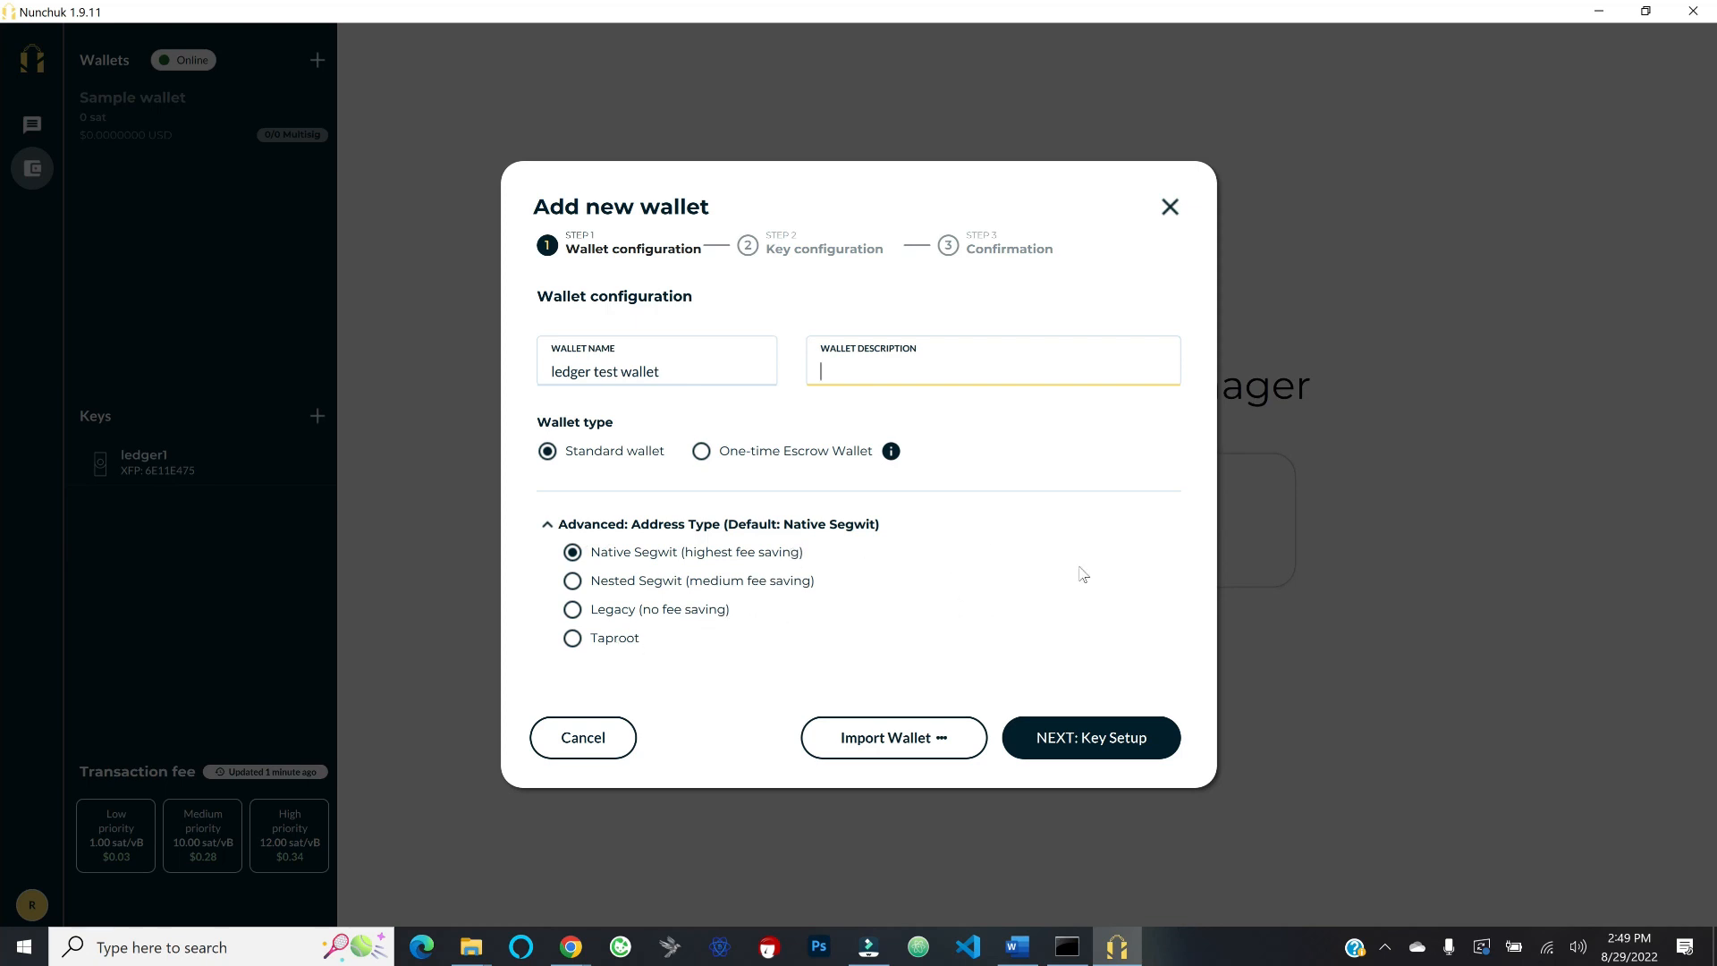
pyautogui.click(1088, 754)
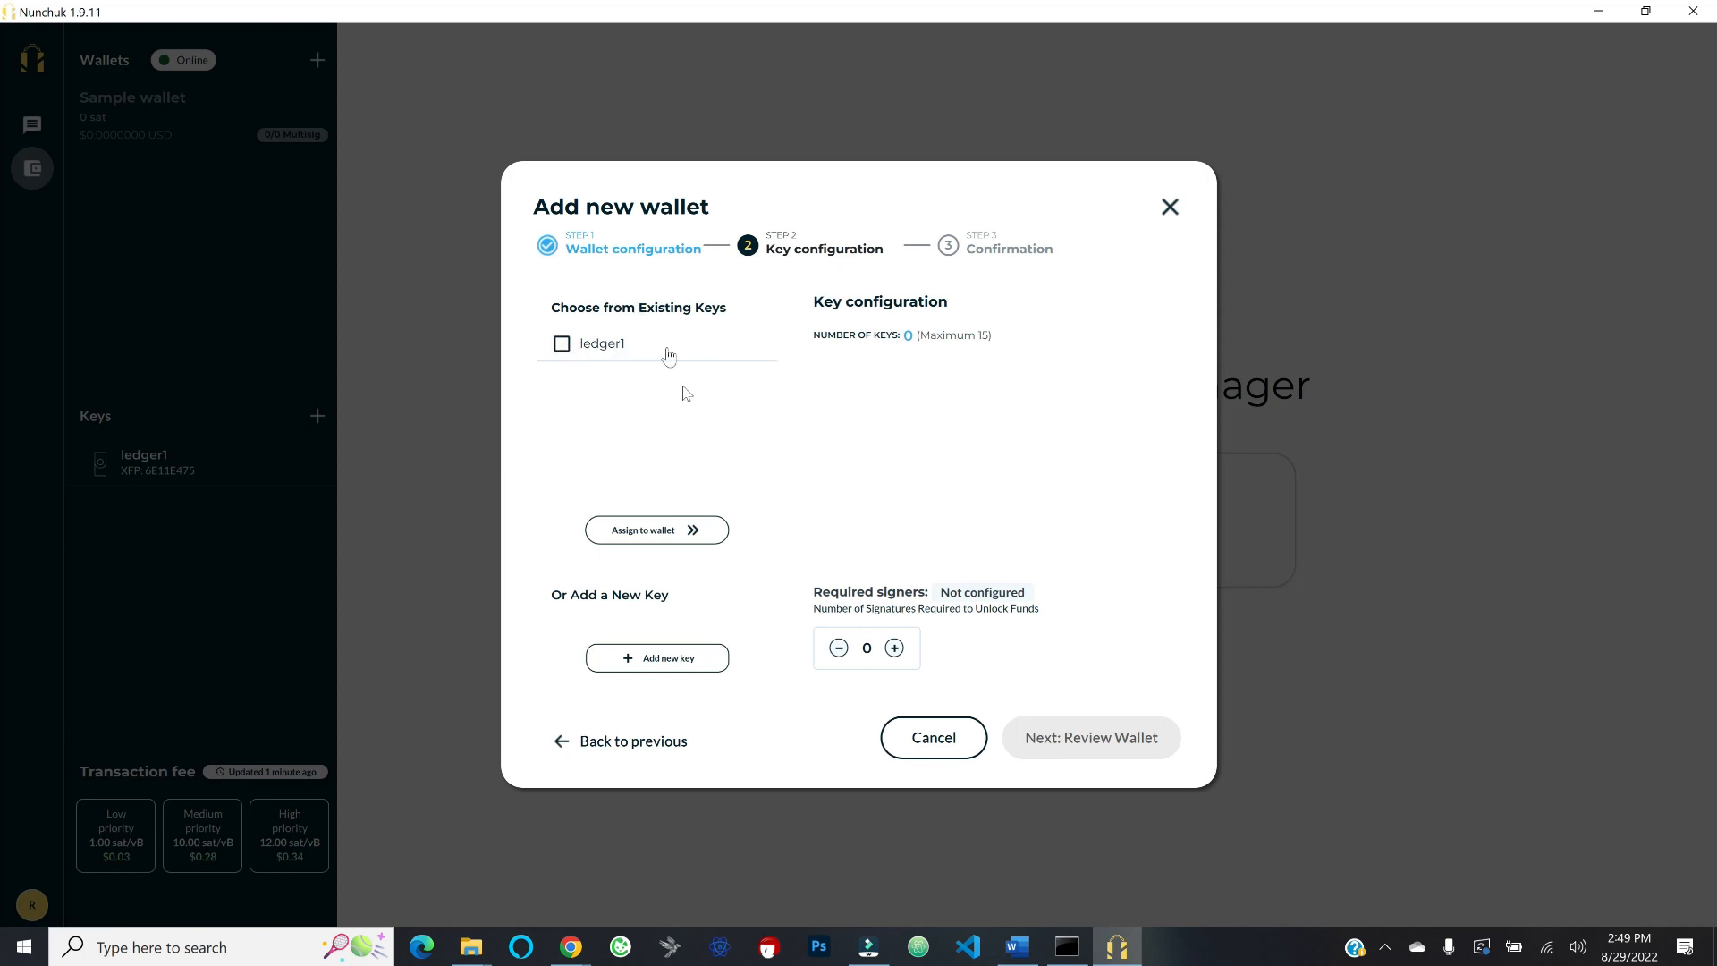
# Step: Assign the ledger1 key with 1 required signer and create the wallet, postponing the BSMS file backup
pyautogui.click(561, 347)
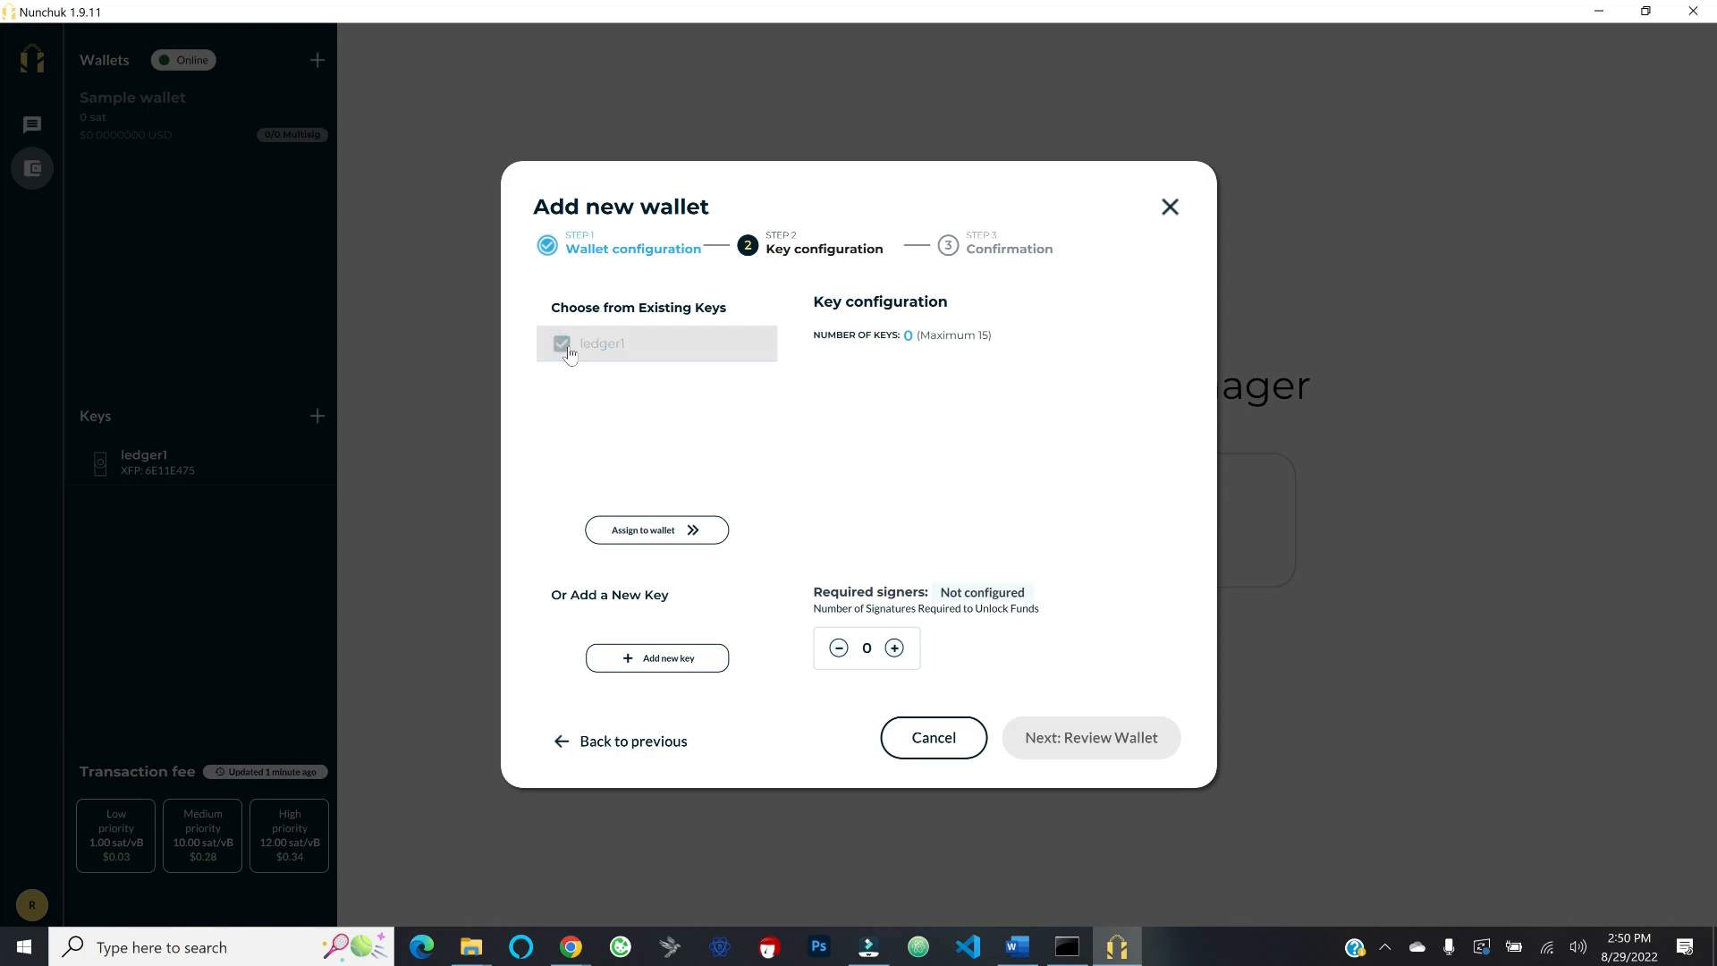
pyautogui.click(694, 532)
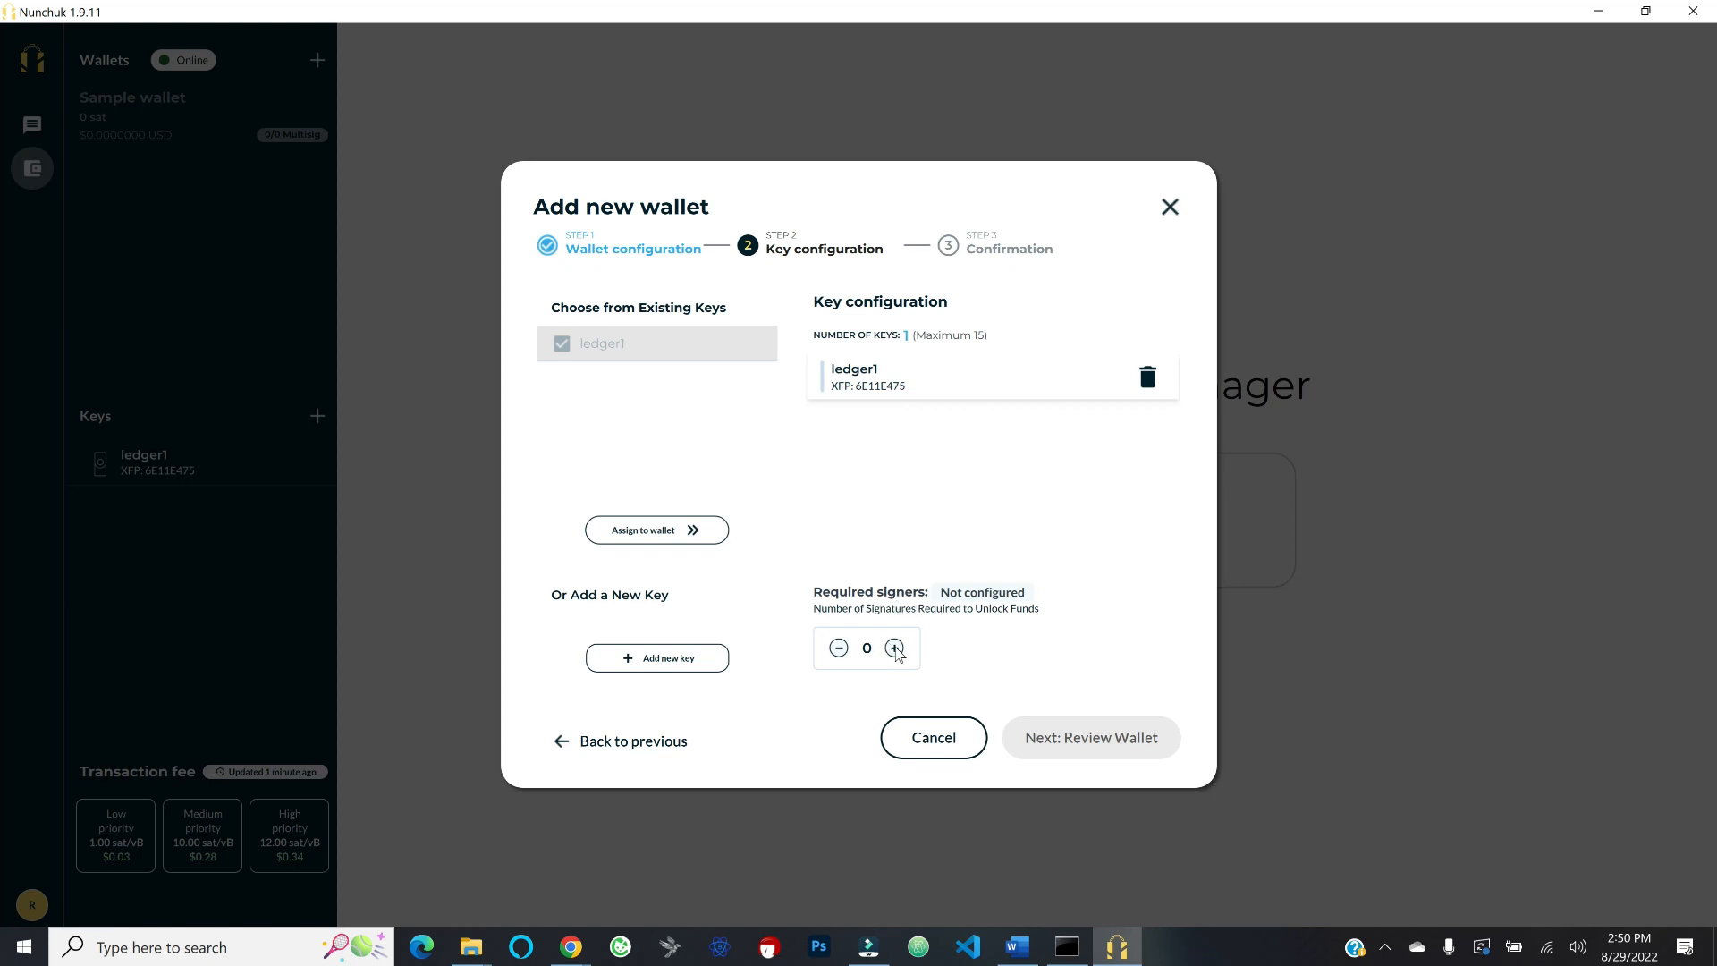
pyautogui.click(894, 649)
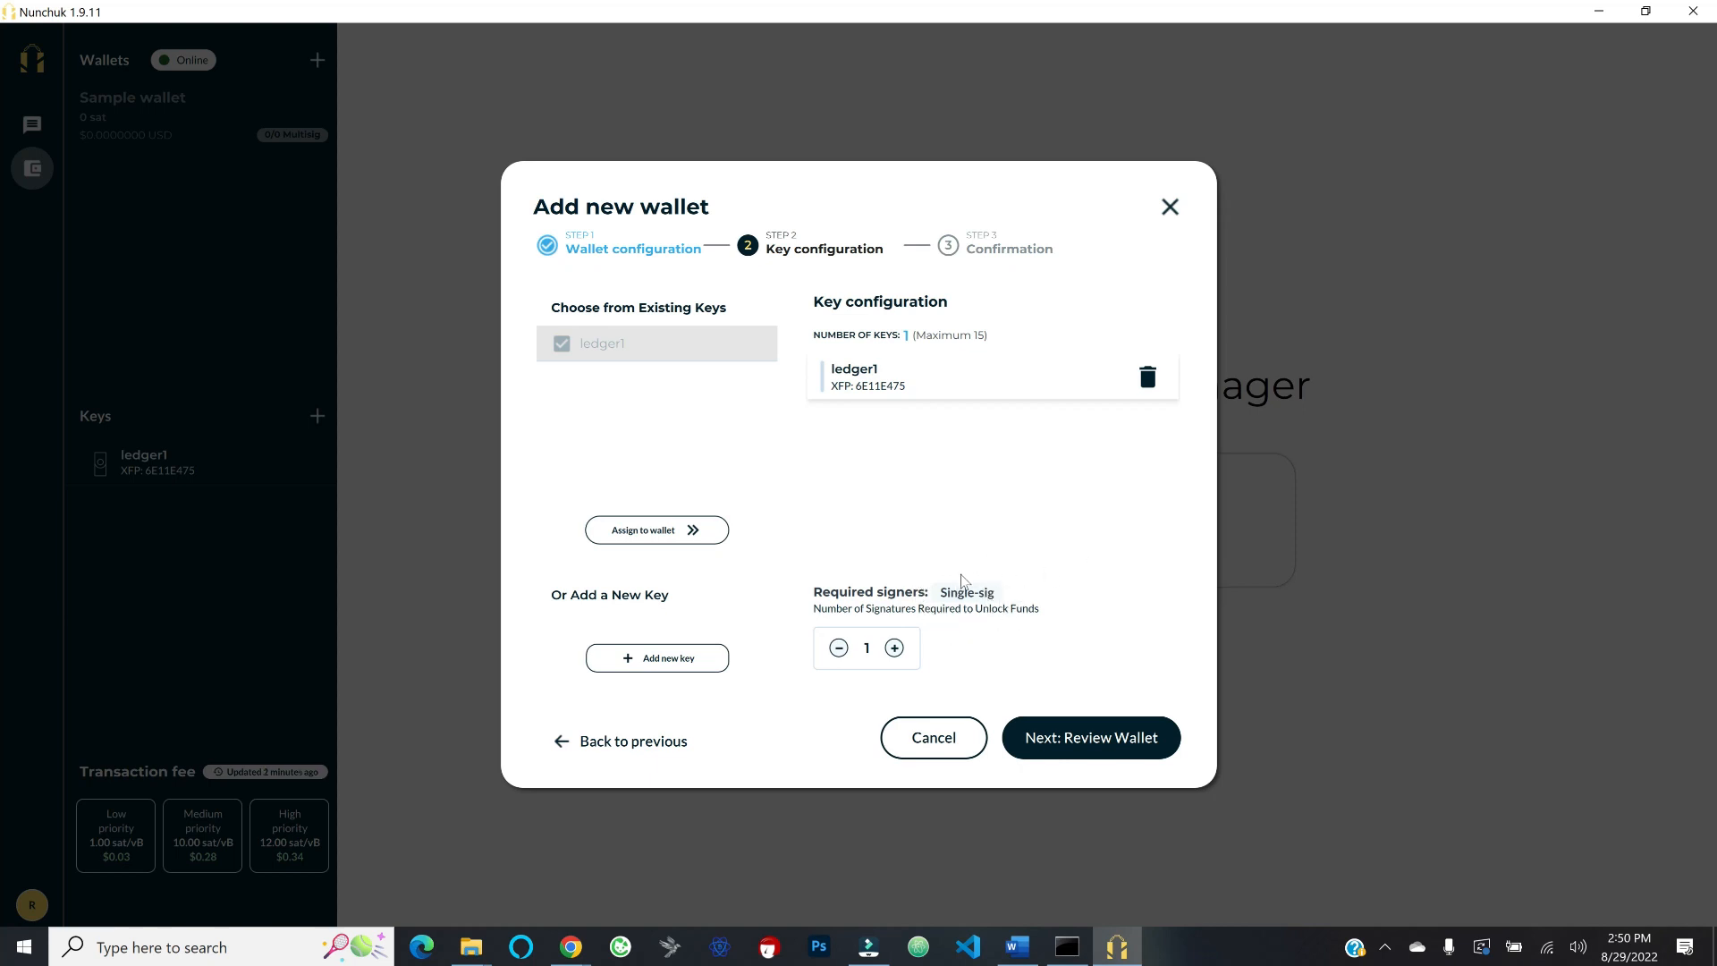
pyautogui.click(1108, 742)
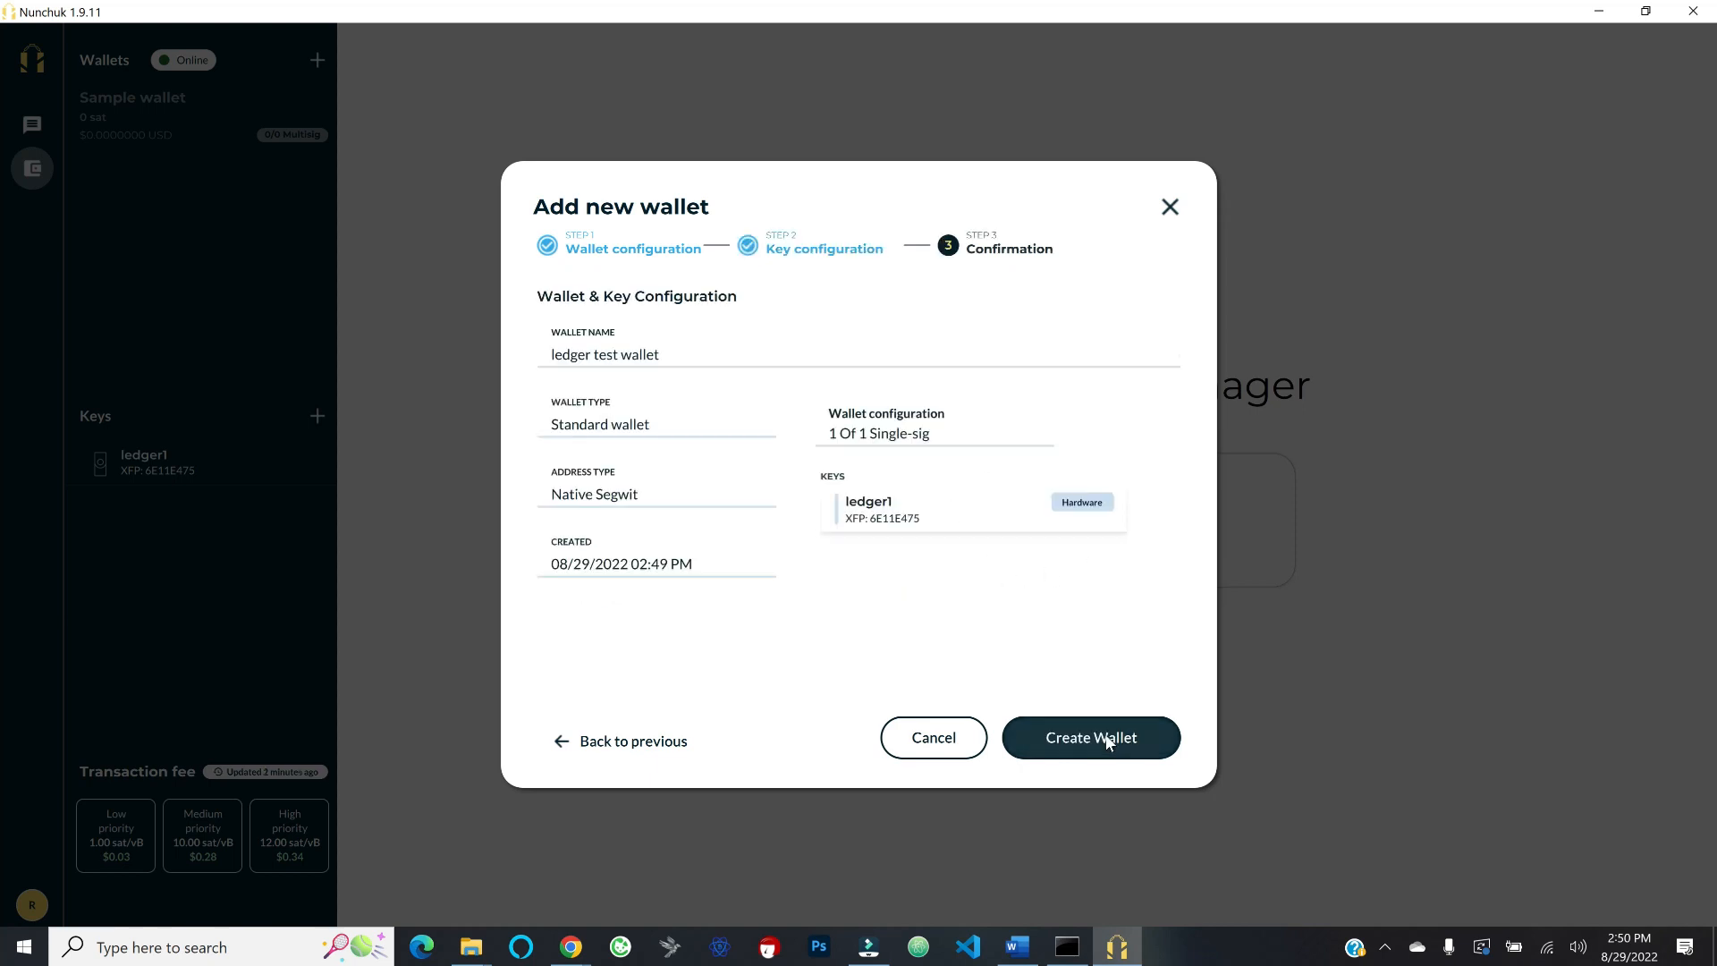
pyautogui.click(1058, 745)
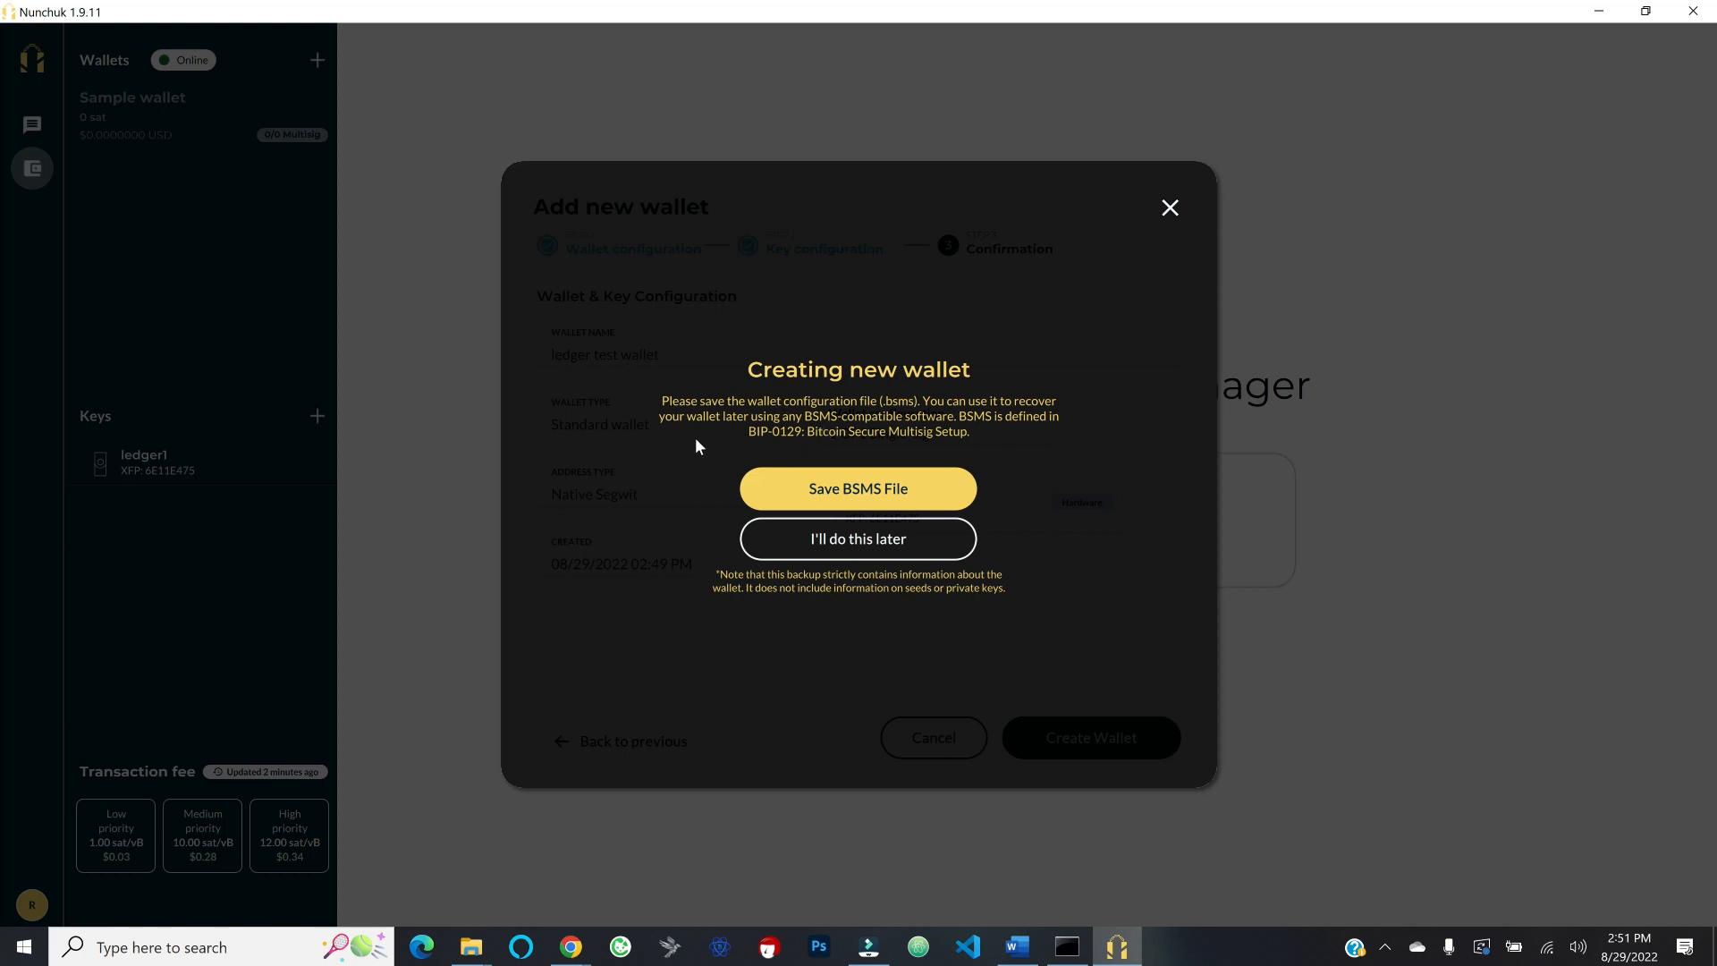
pyautogui.click(839, 548)
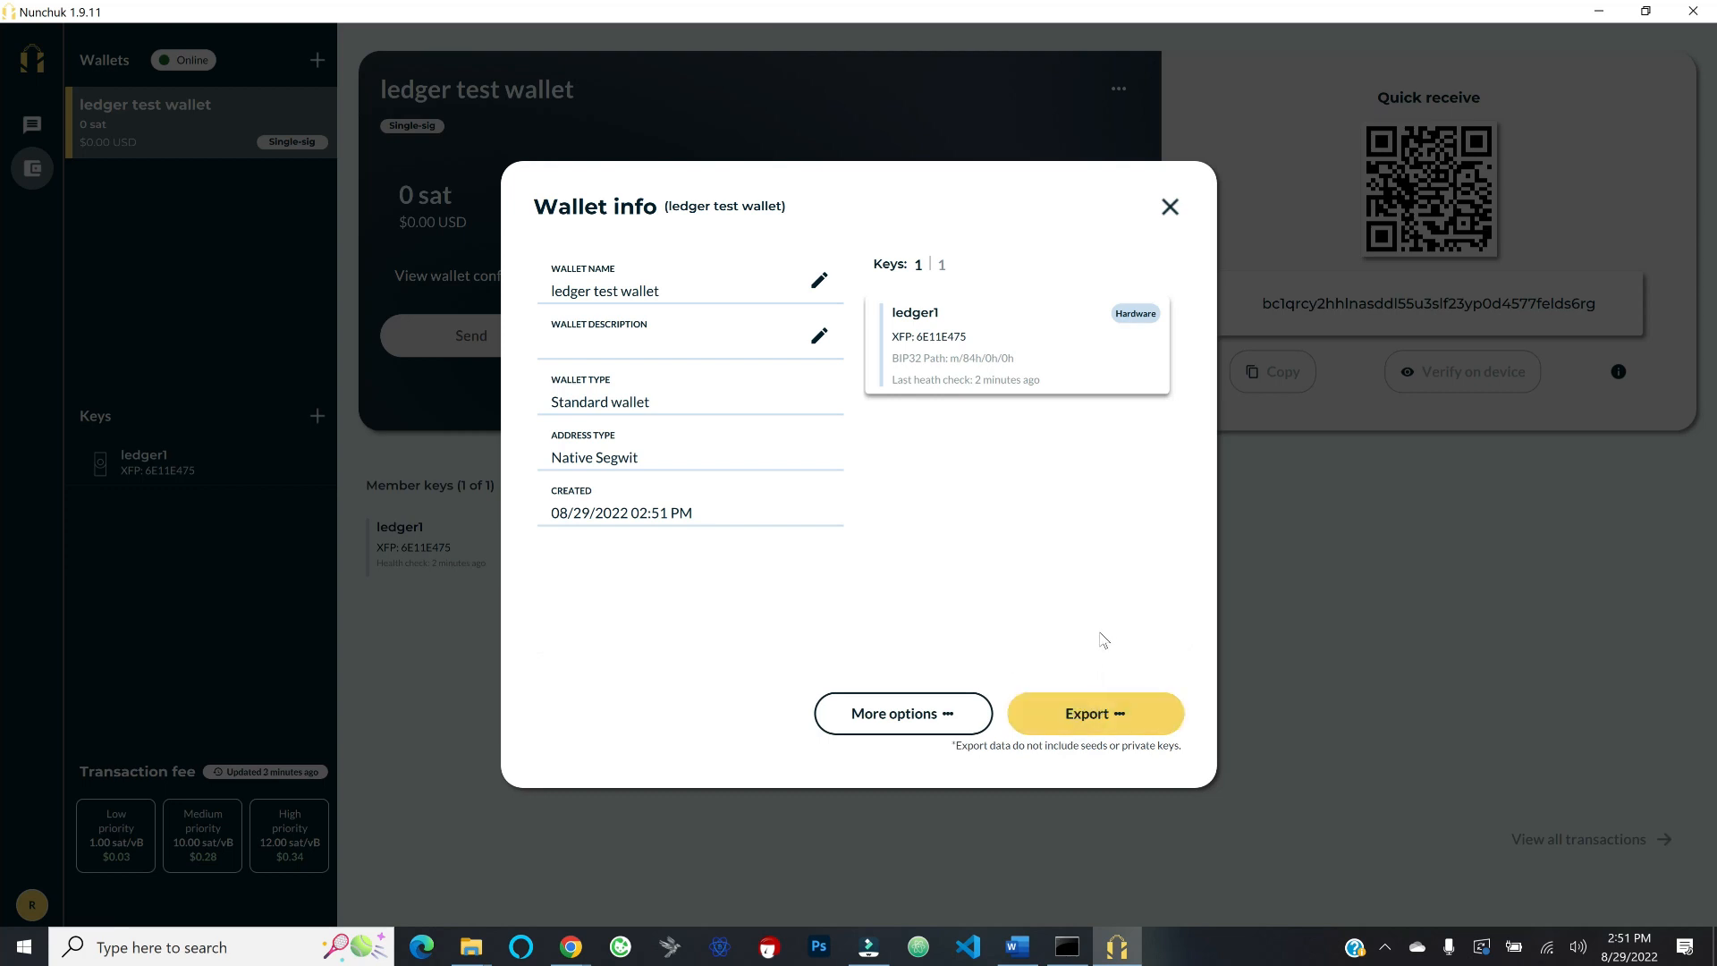
# Step: Review the export options in the ledger test wallet's info, and close the wallet info
pyautogui.click(1103, 715)
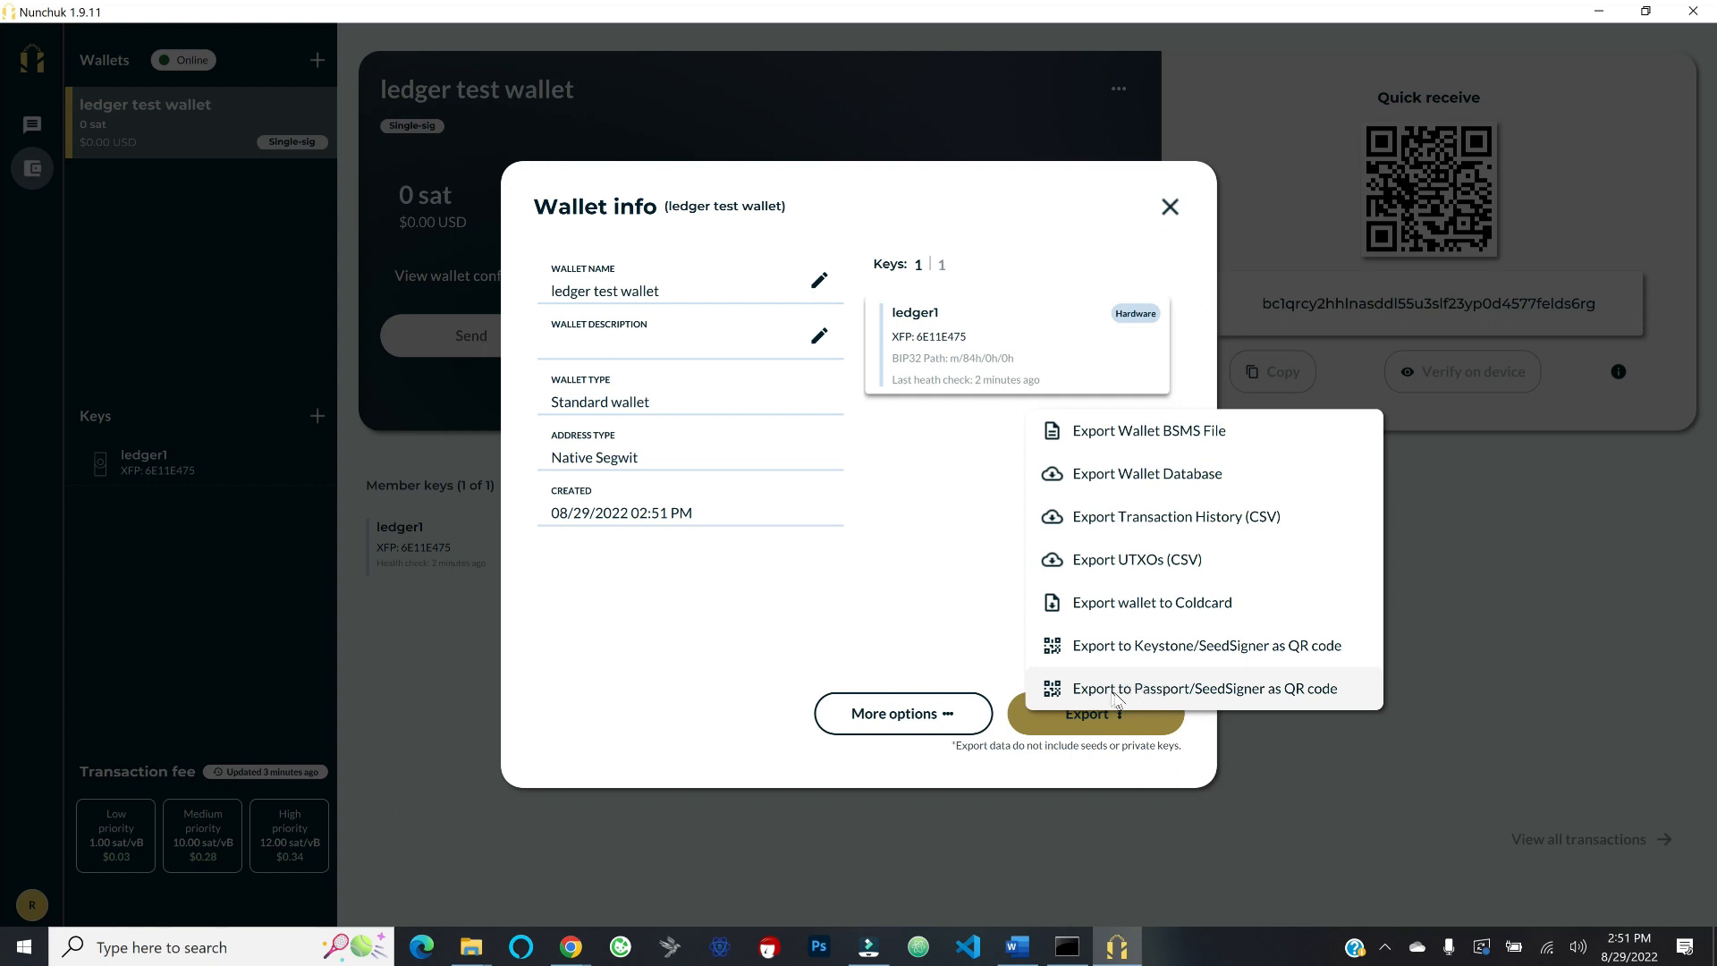
pyautogui.click(931, 632)
pyautogui.click(1172, 210)
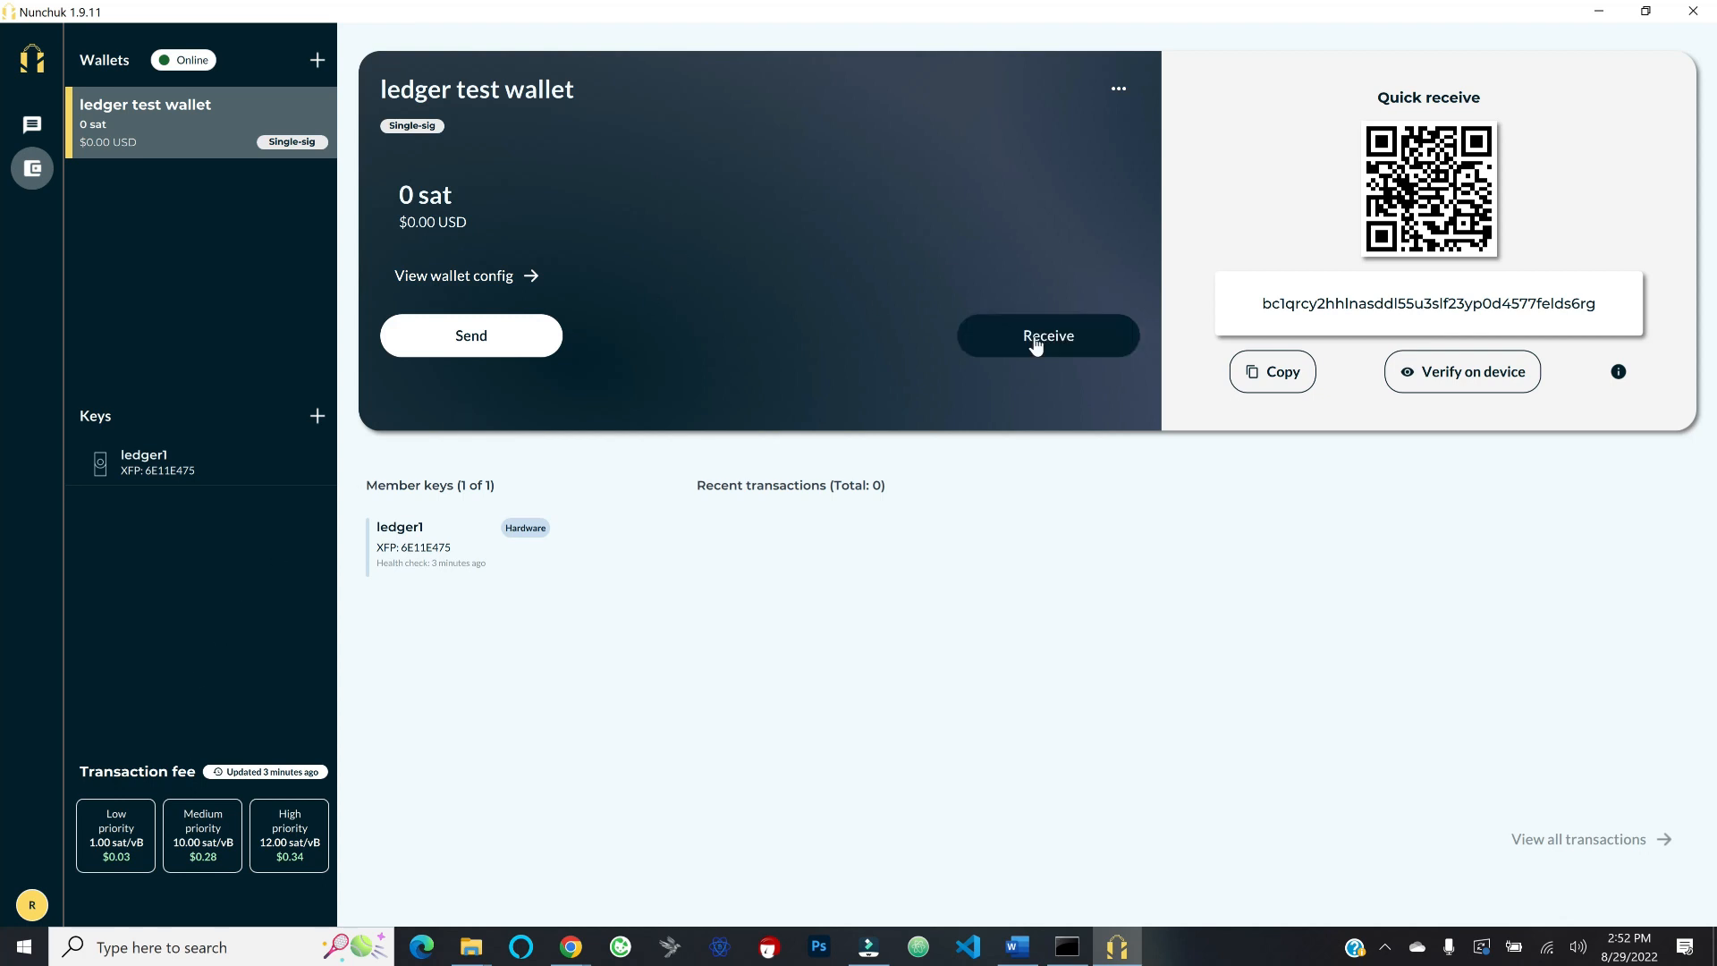
# Step: Review the wallet's unused receive addresses, and verify the quick receive address on the Ledger device
pyautogui.click(1087, 345)
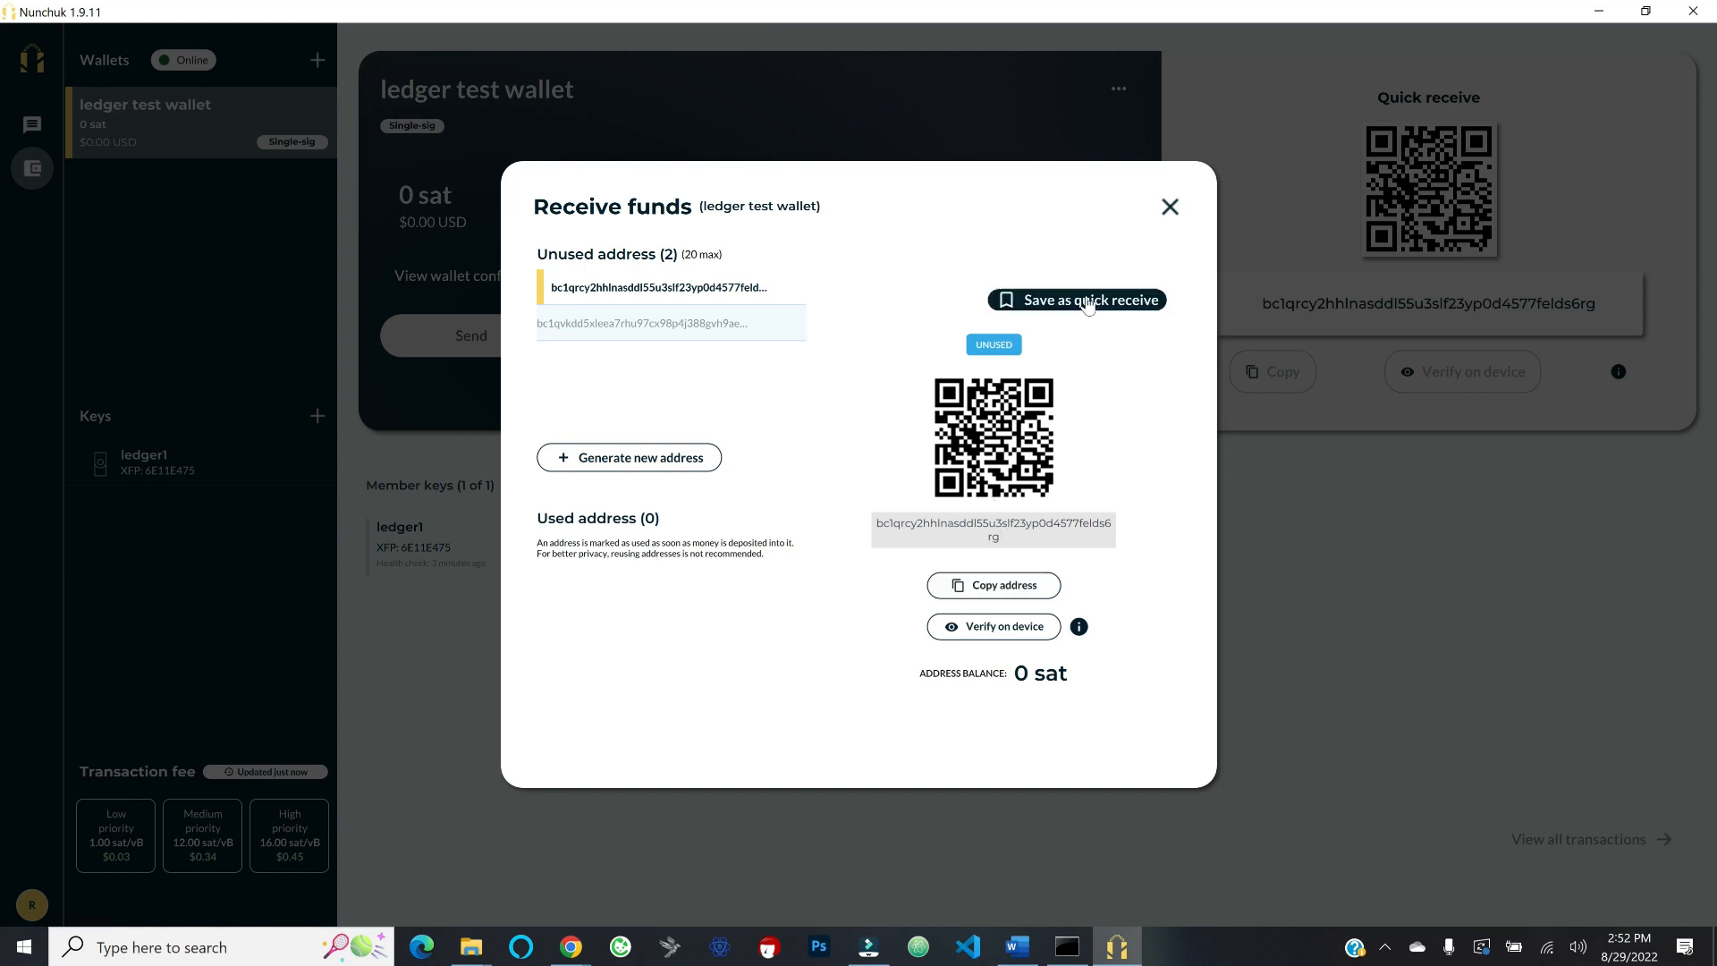
pyautogui.click(1170, 207)
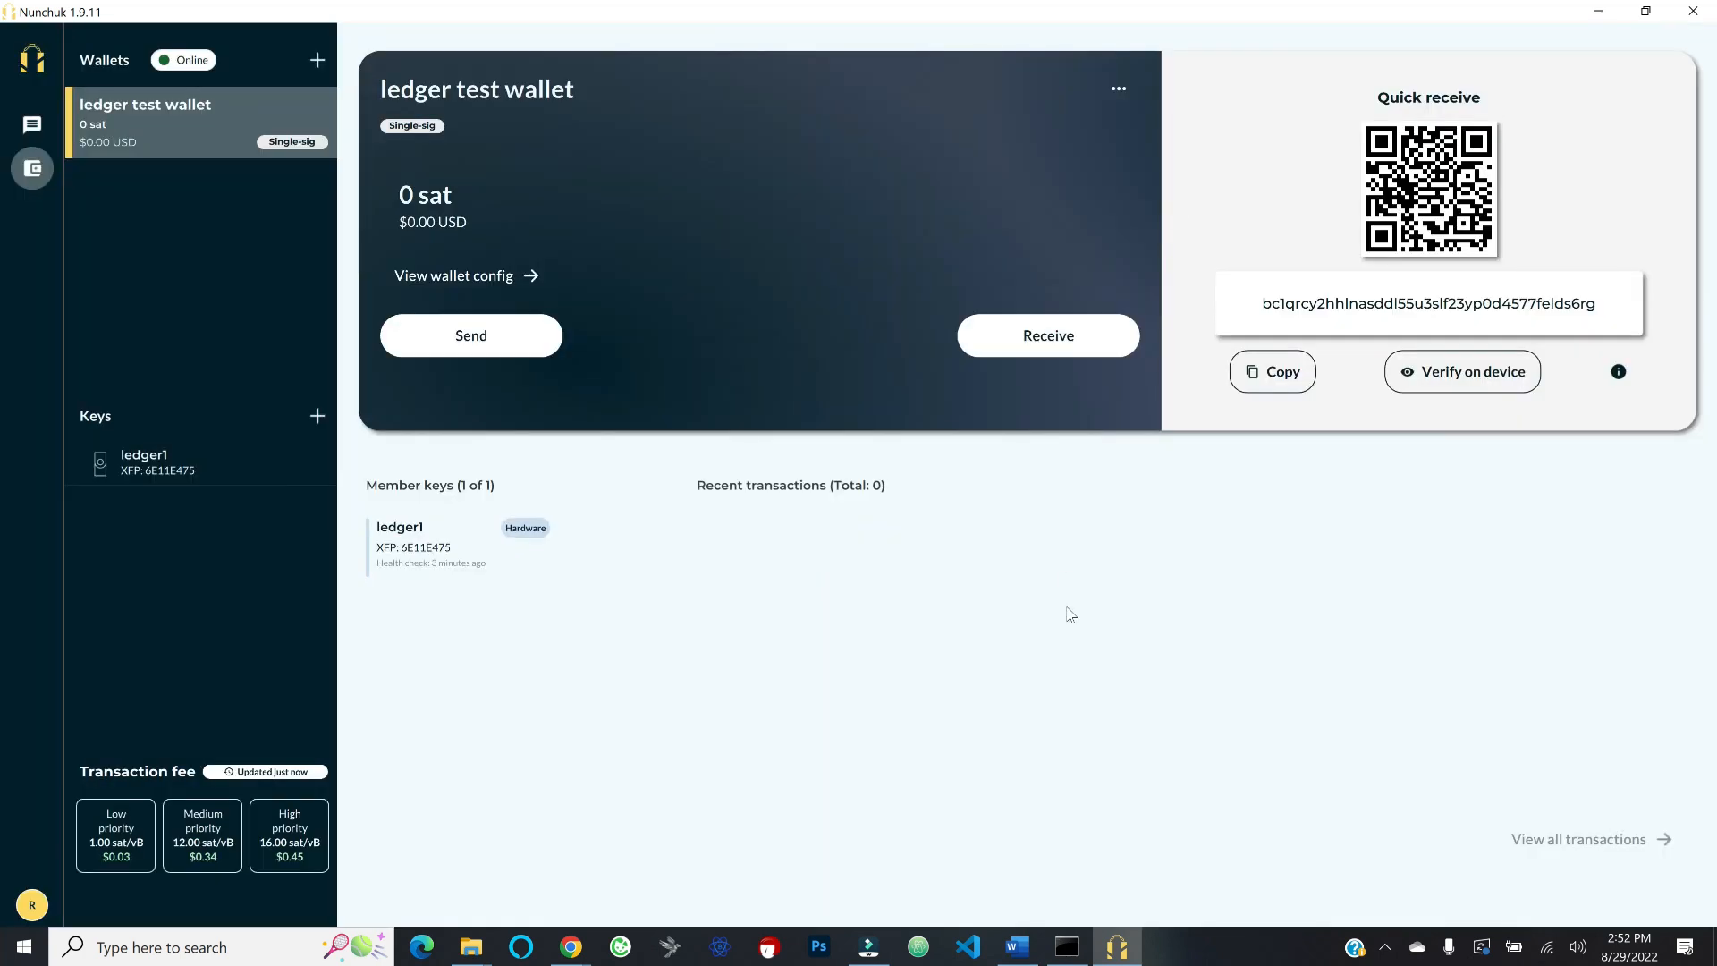
pyautogui.click(1436, 372)
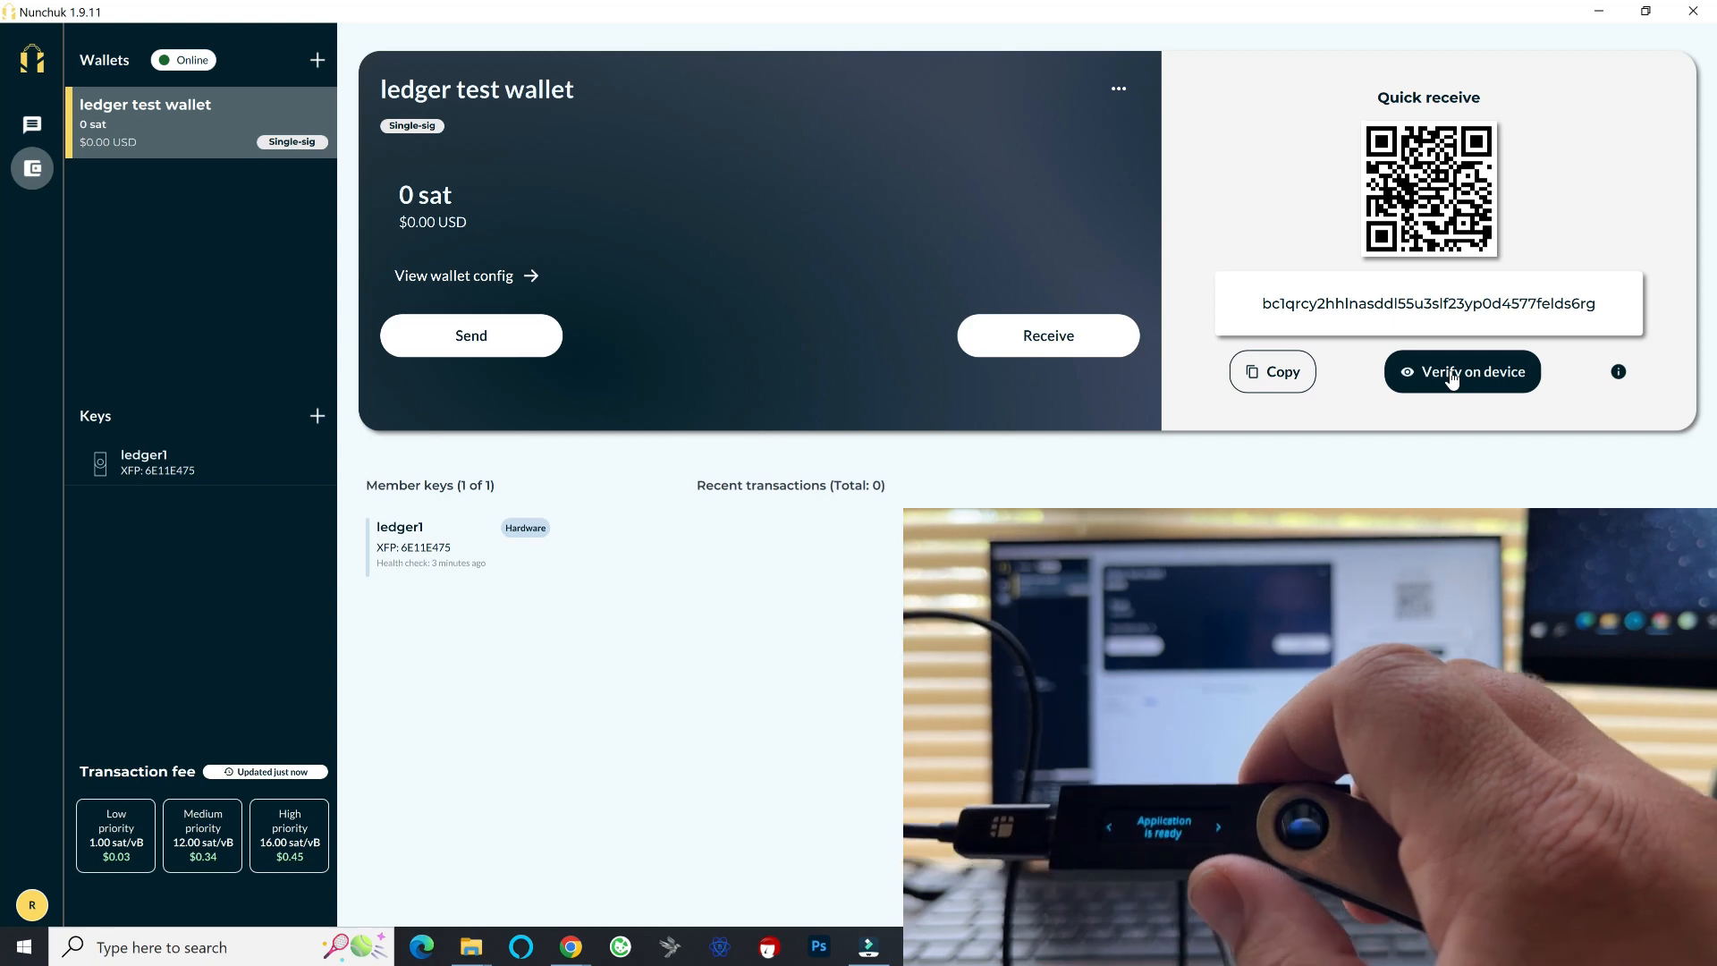
pyautogui.click(1451, 372)
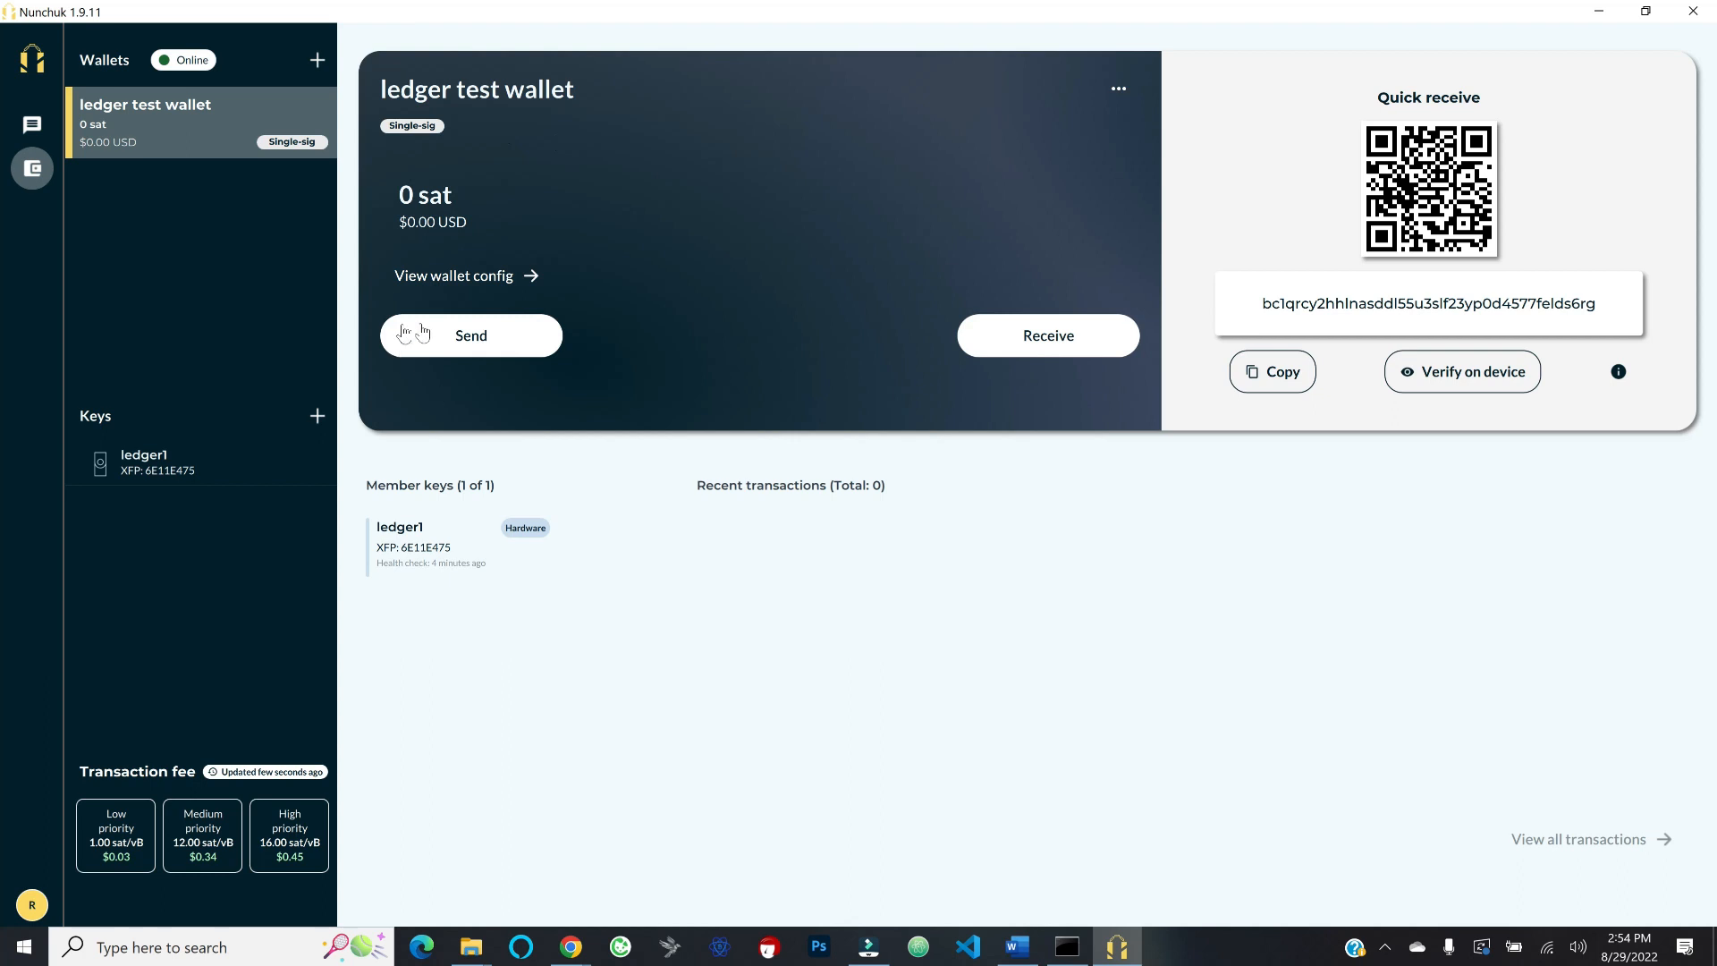
# Step: Examine the wallet's send funds form, including the multiple destinations option, and close it without creating a transaction
pyautogui.click(464, 356)
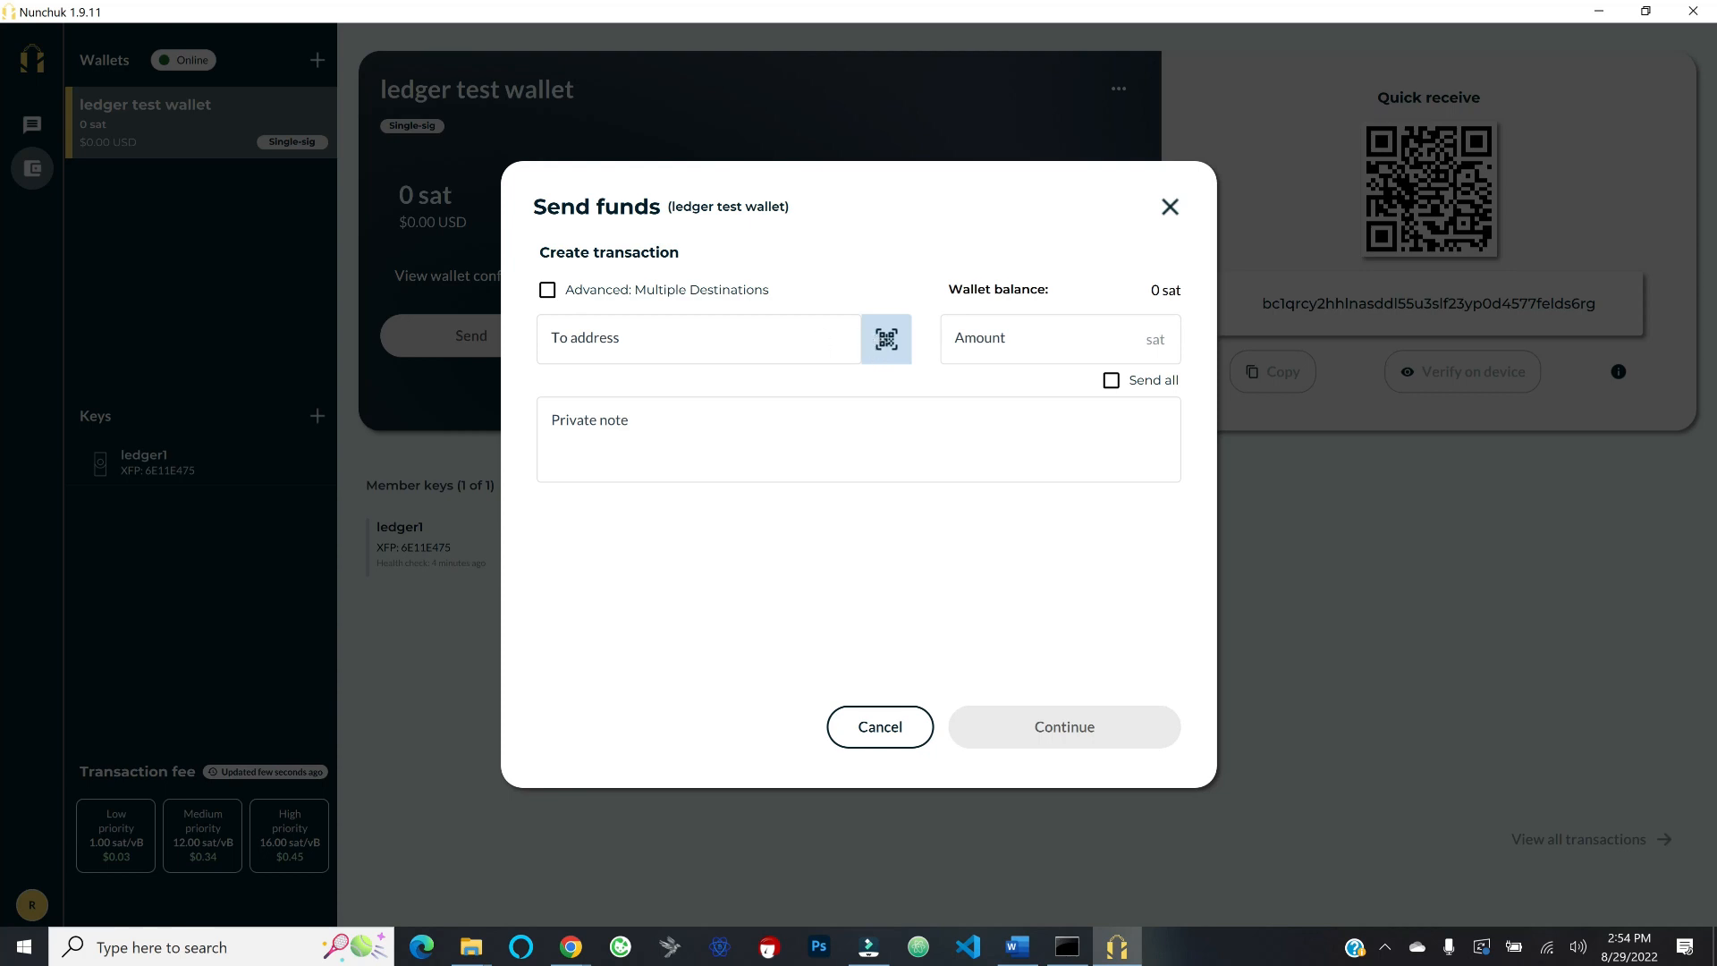
pyautogui.click(594, 341)
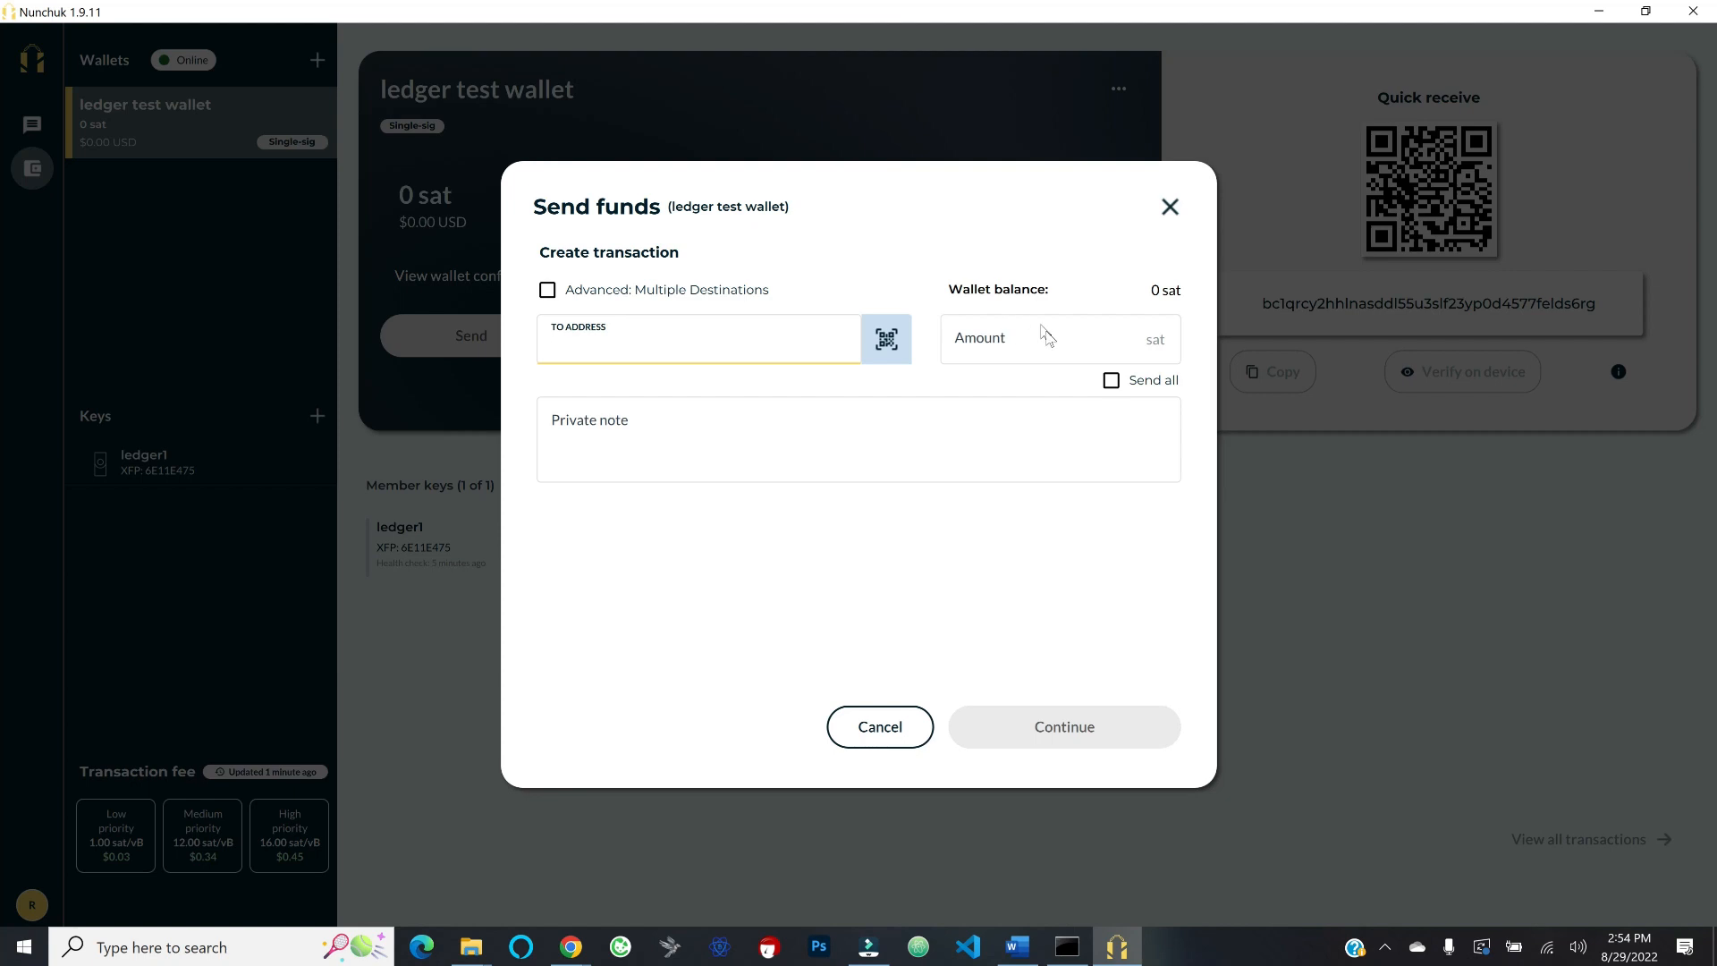
pyautogui.click(564, 291)
pyautogui.click(548, 293)
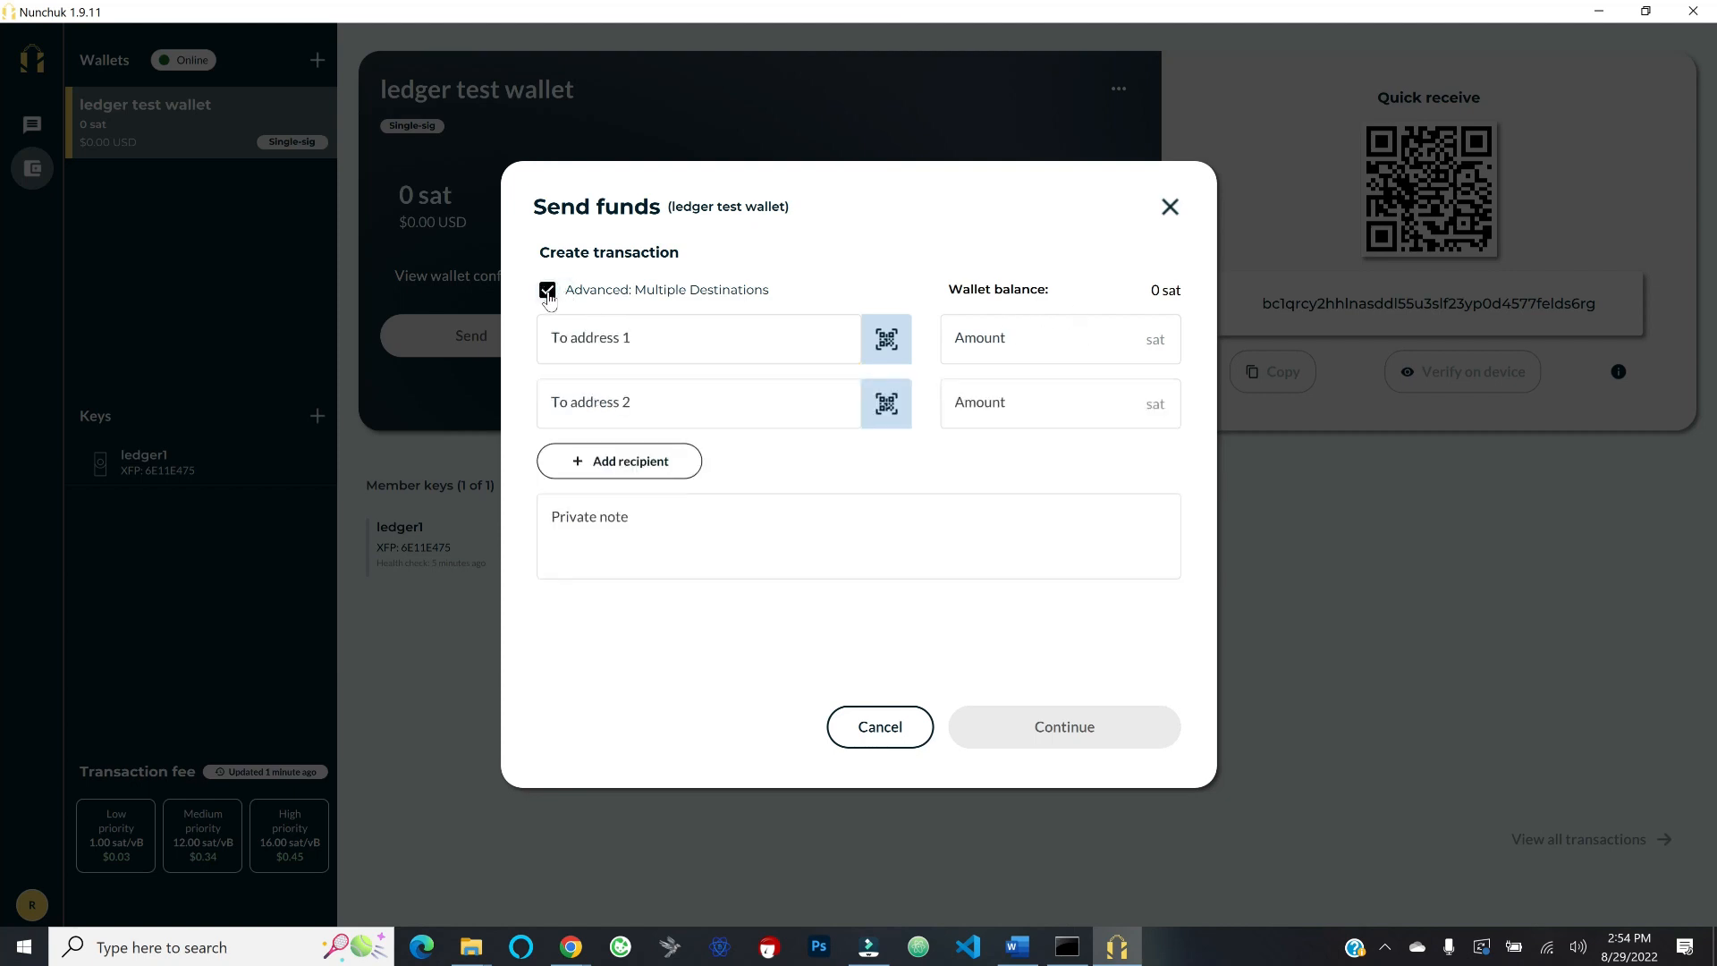
pyautogui.click(547, 292)
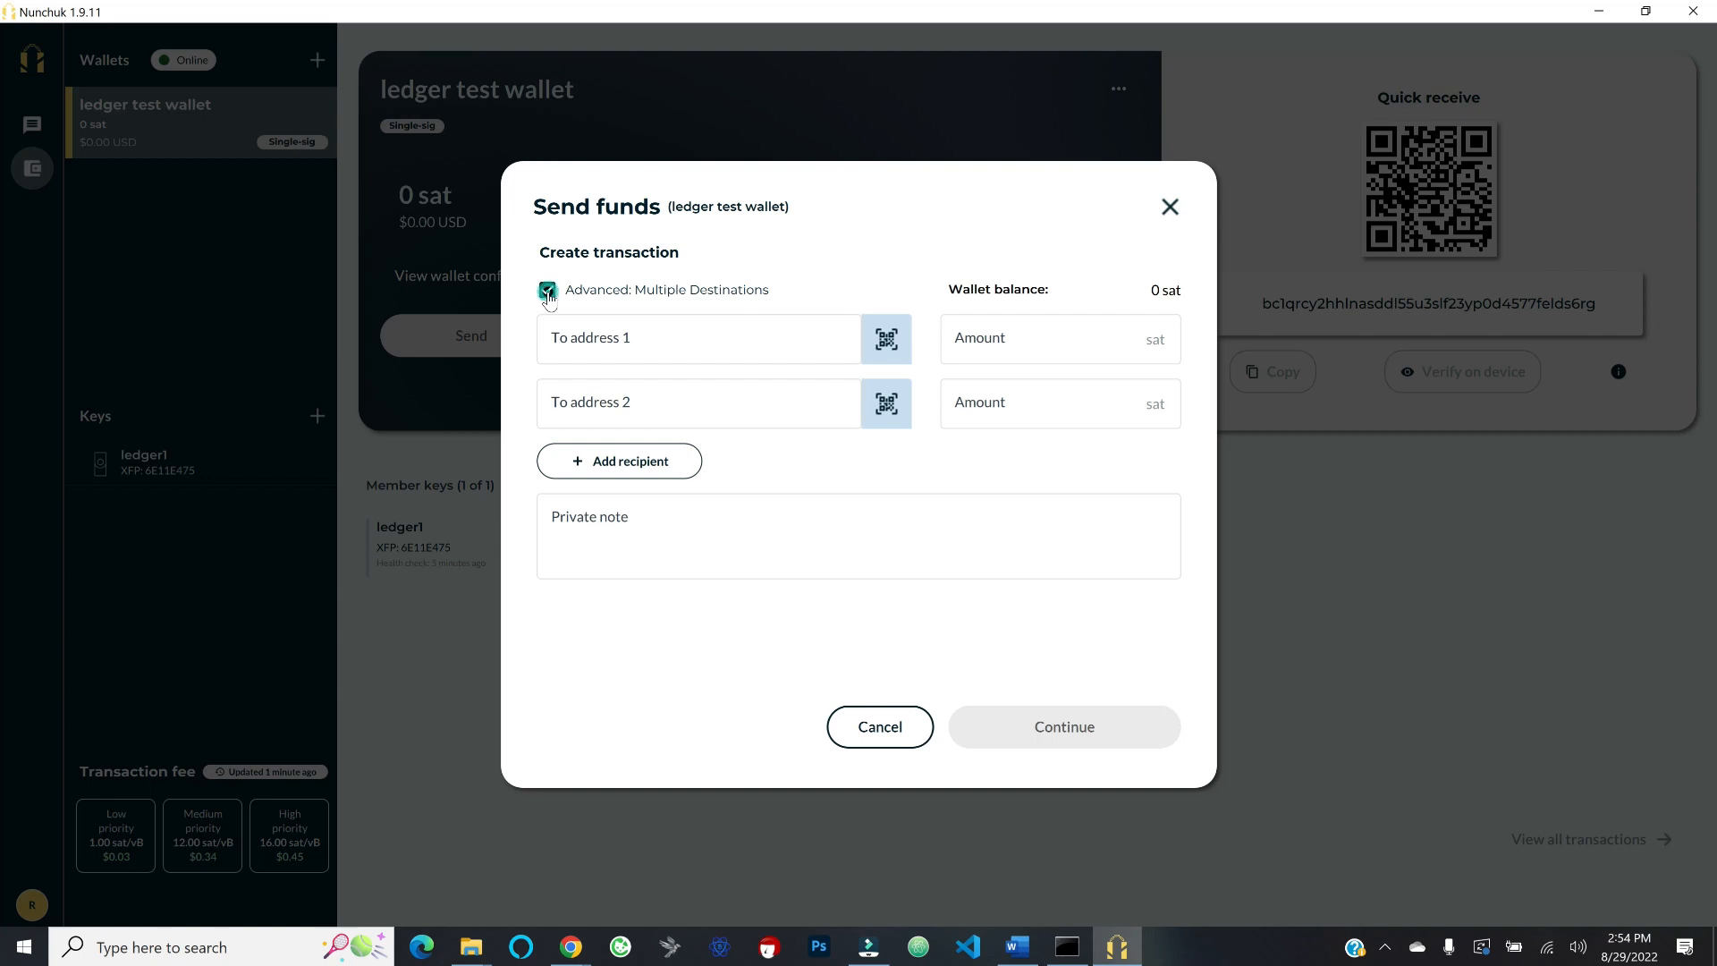
pyautogui.click(1169, 208)
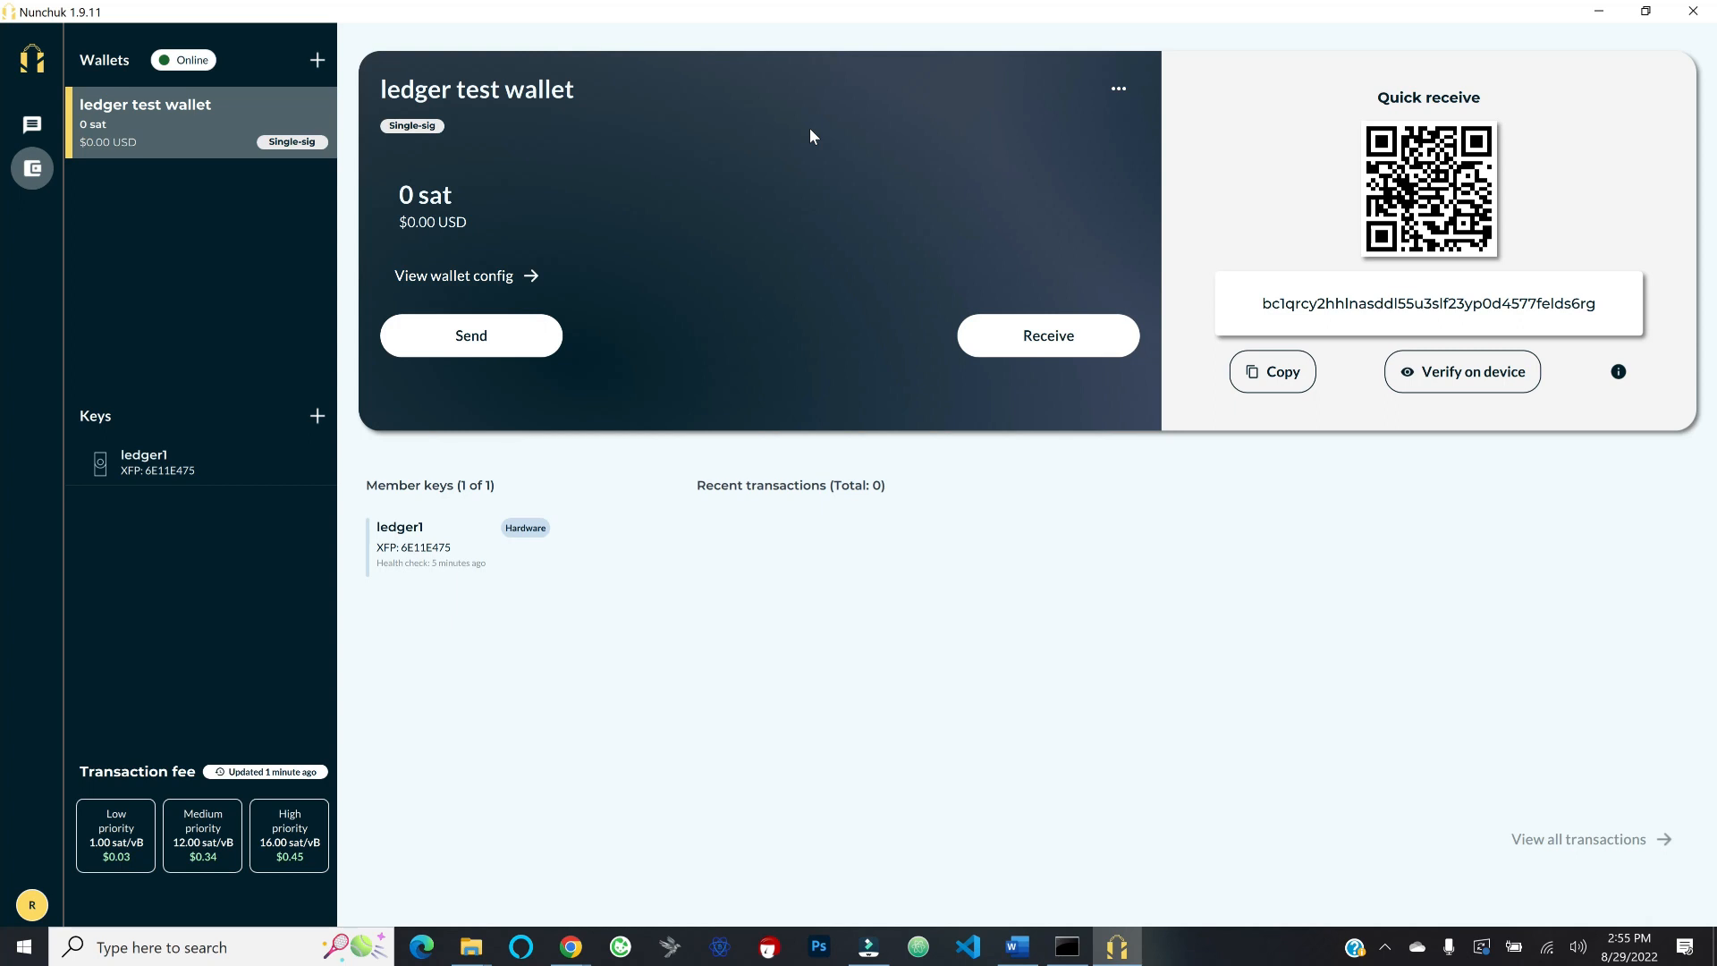
# Step: Review the wallet's PSBT import and BSMS saving options, and open the account's profile update dialog
pyautogui.click(1117, 92)
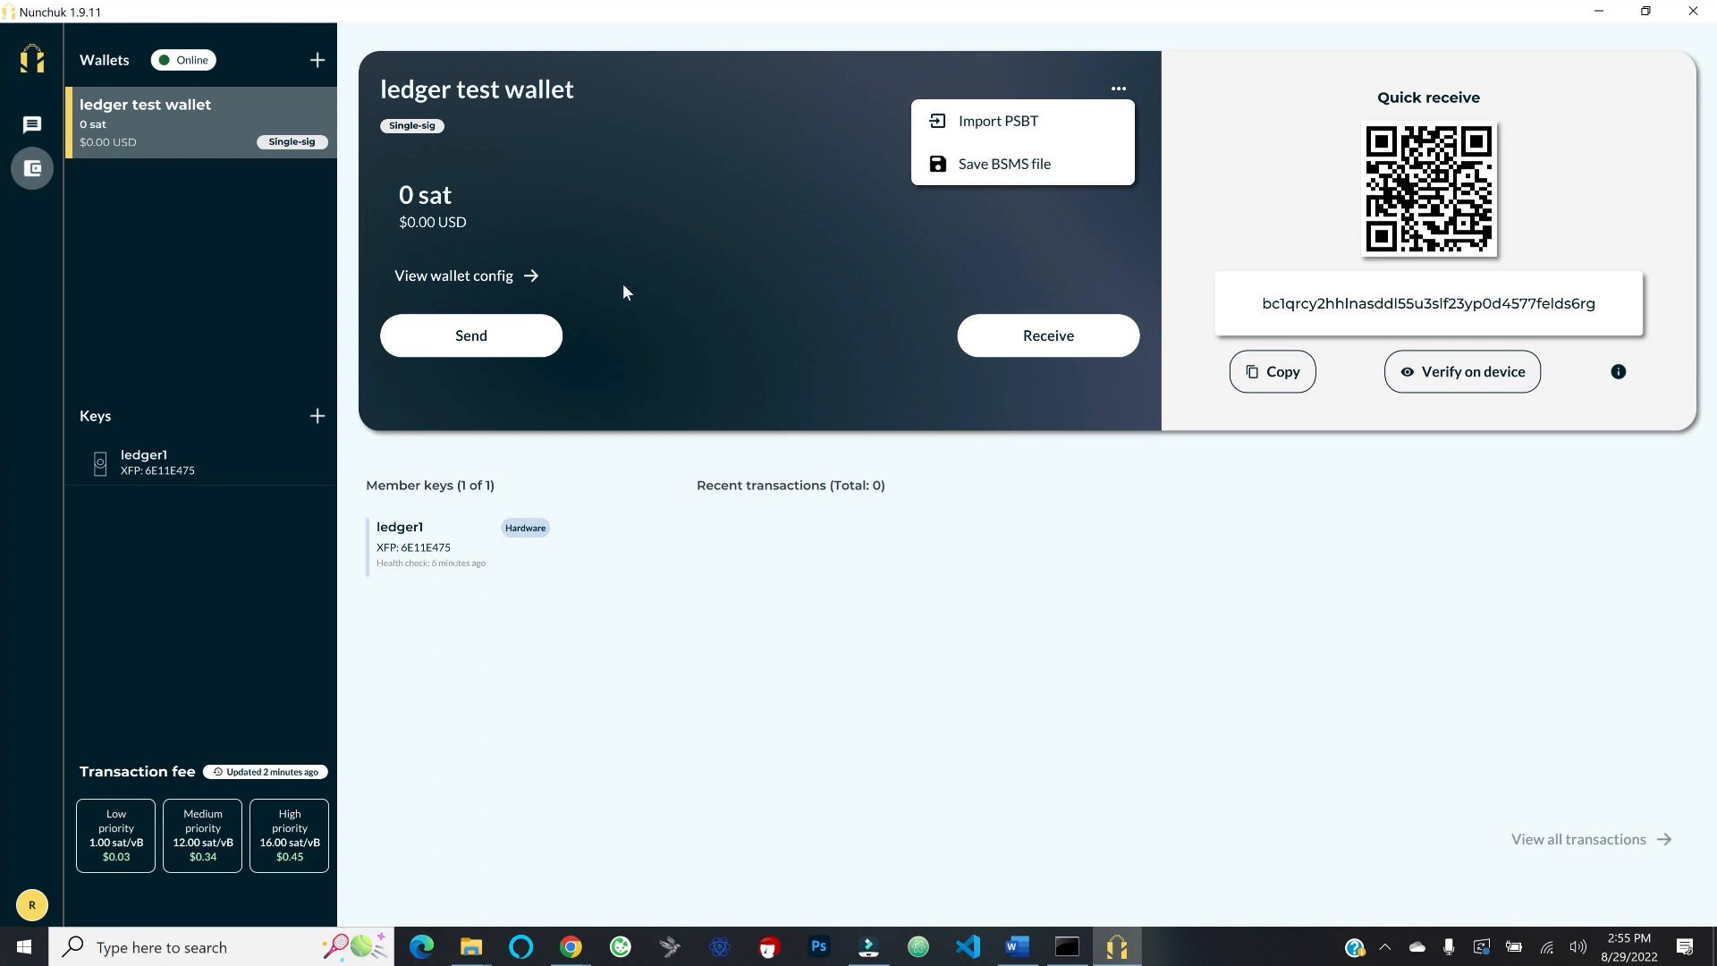
pyautogui.click(663, 286)
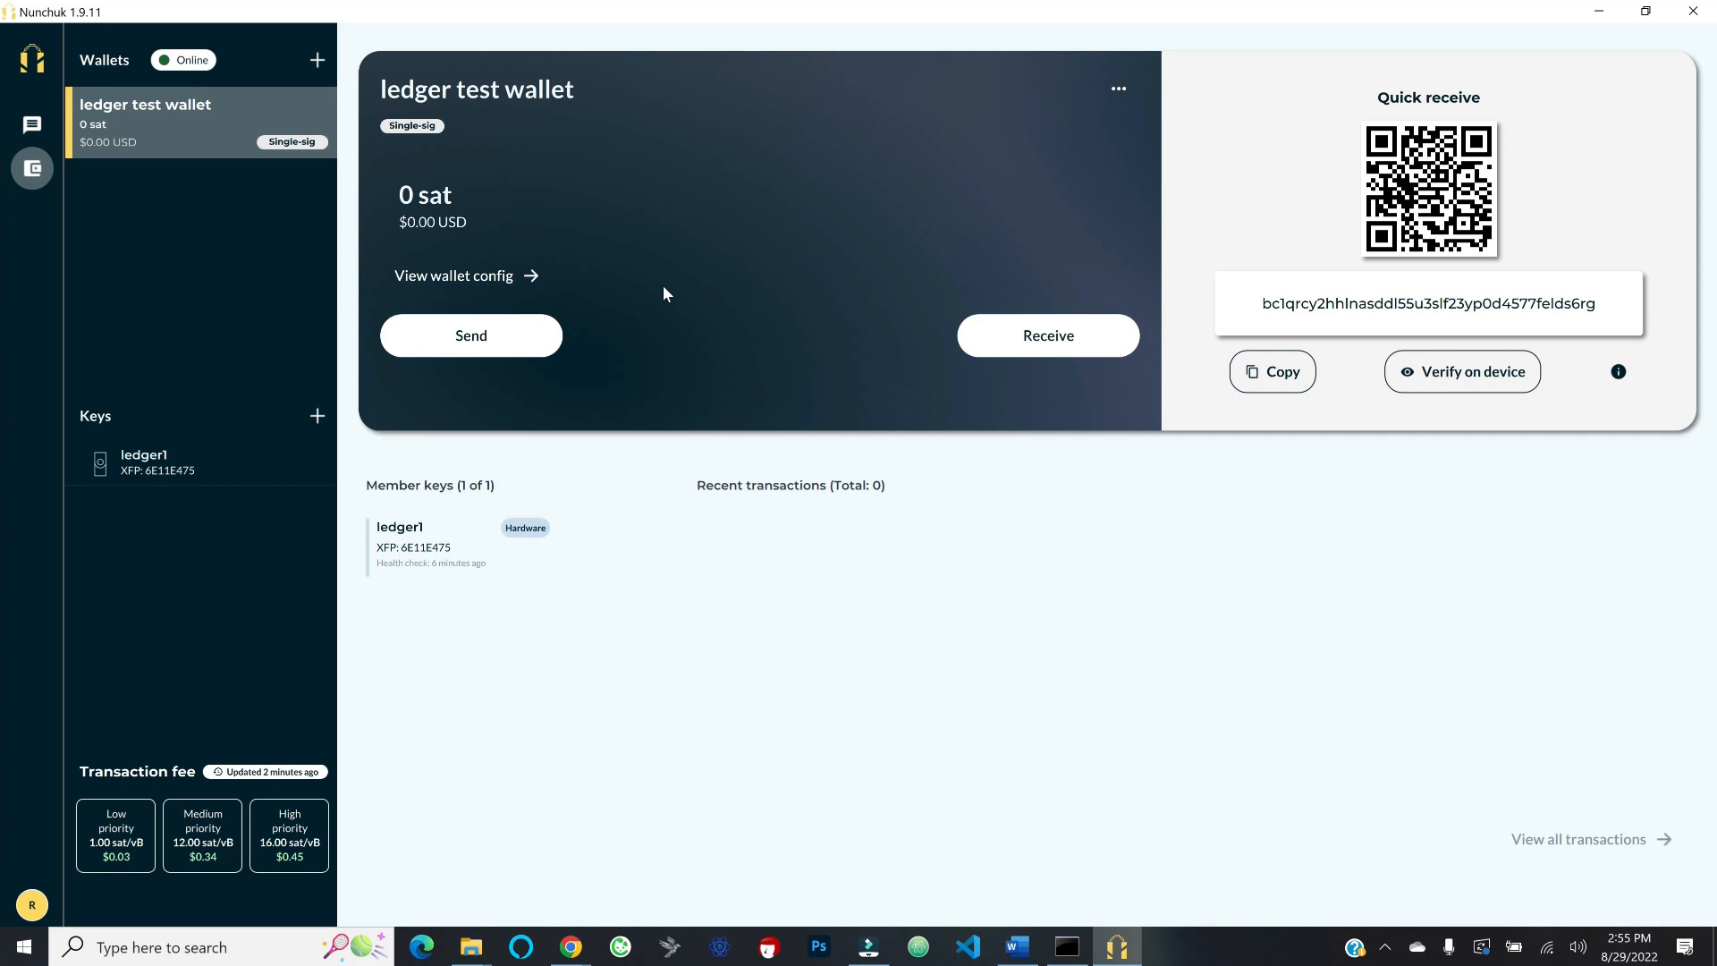
pyautogui.click(33, 906)
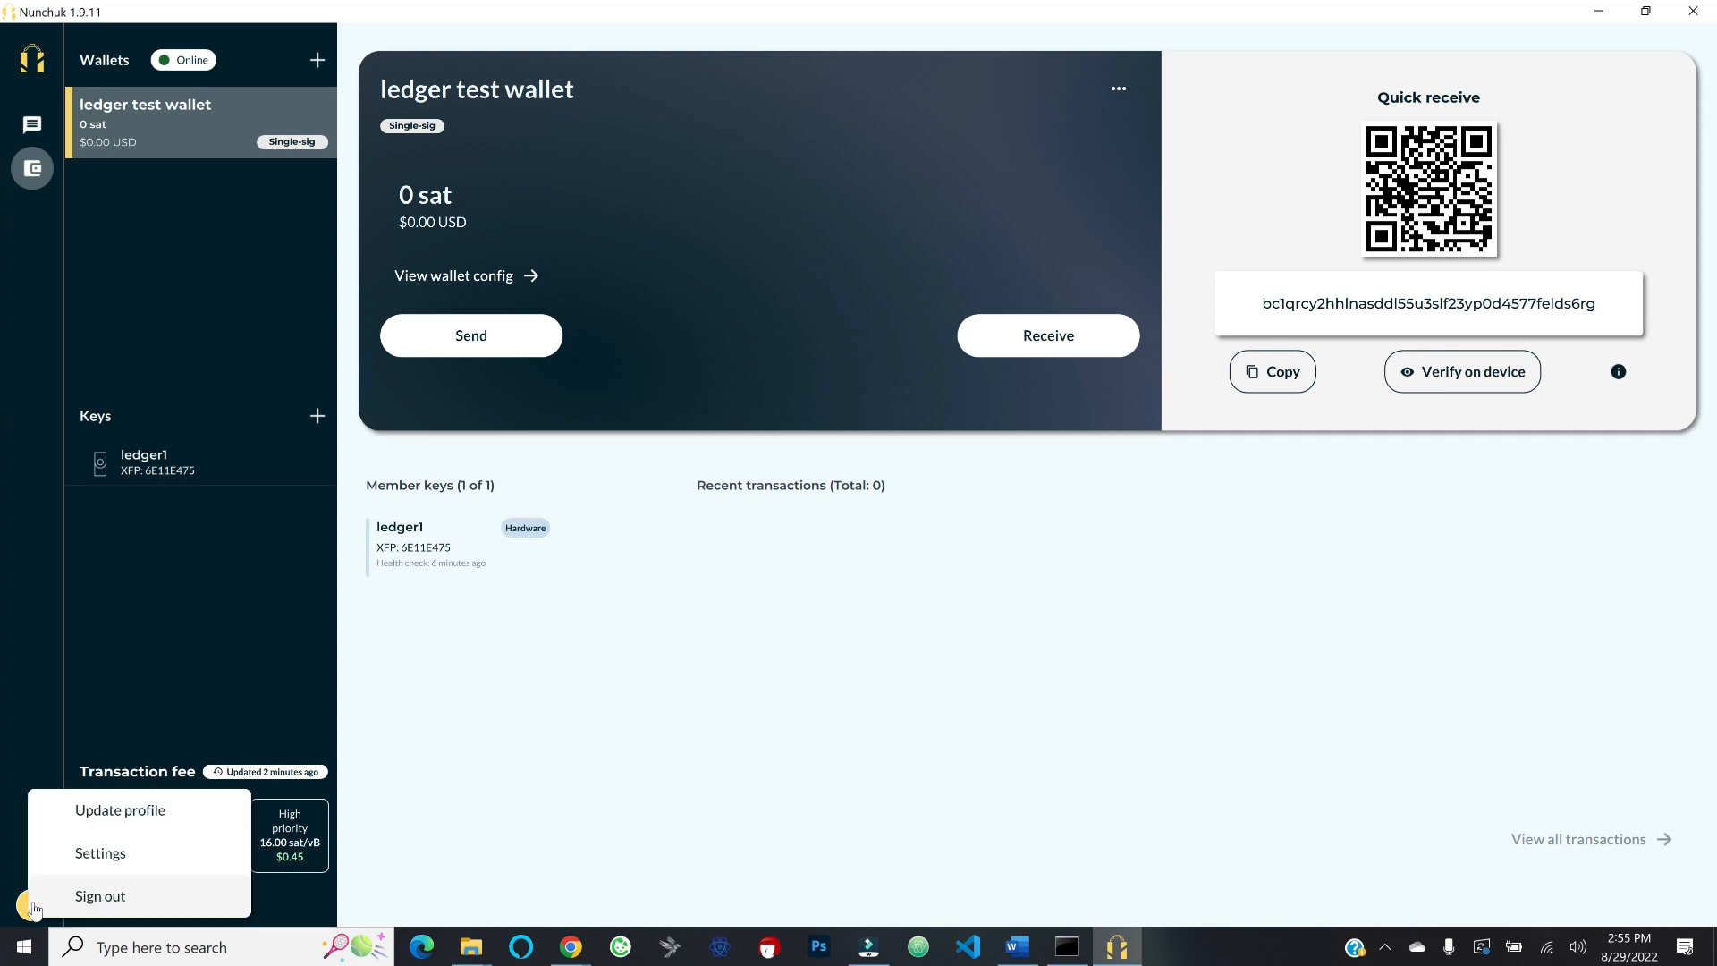
pyautogui.click(100, 805)
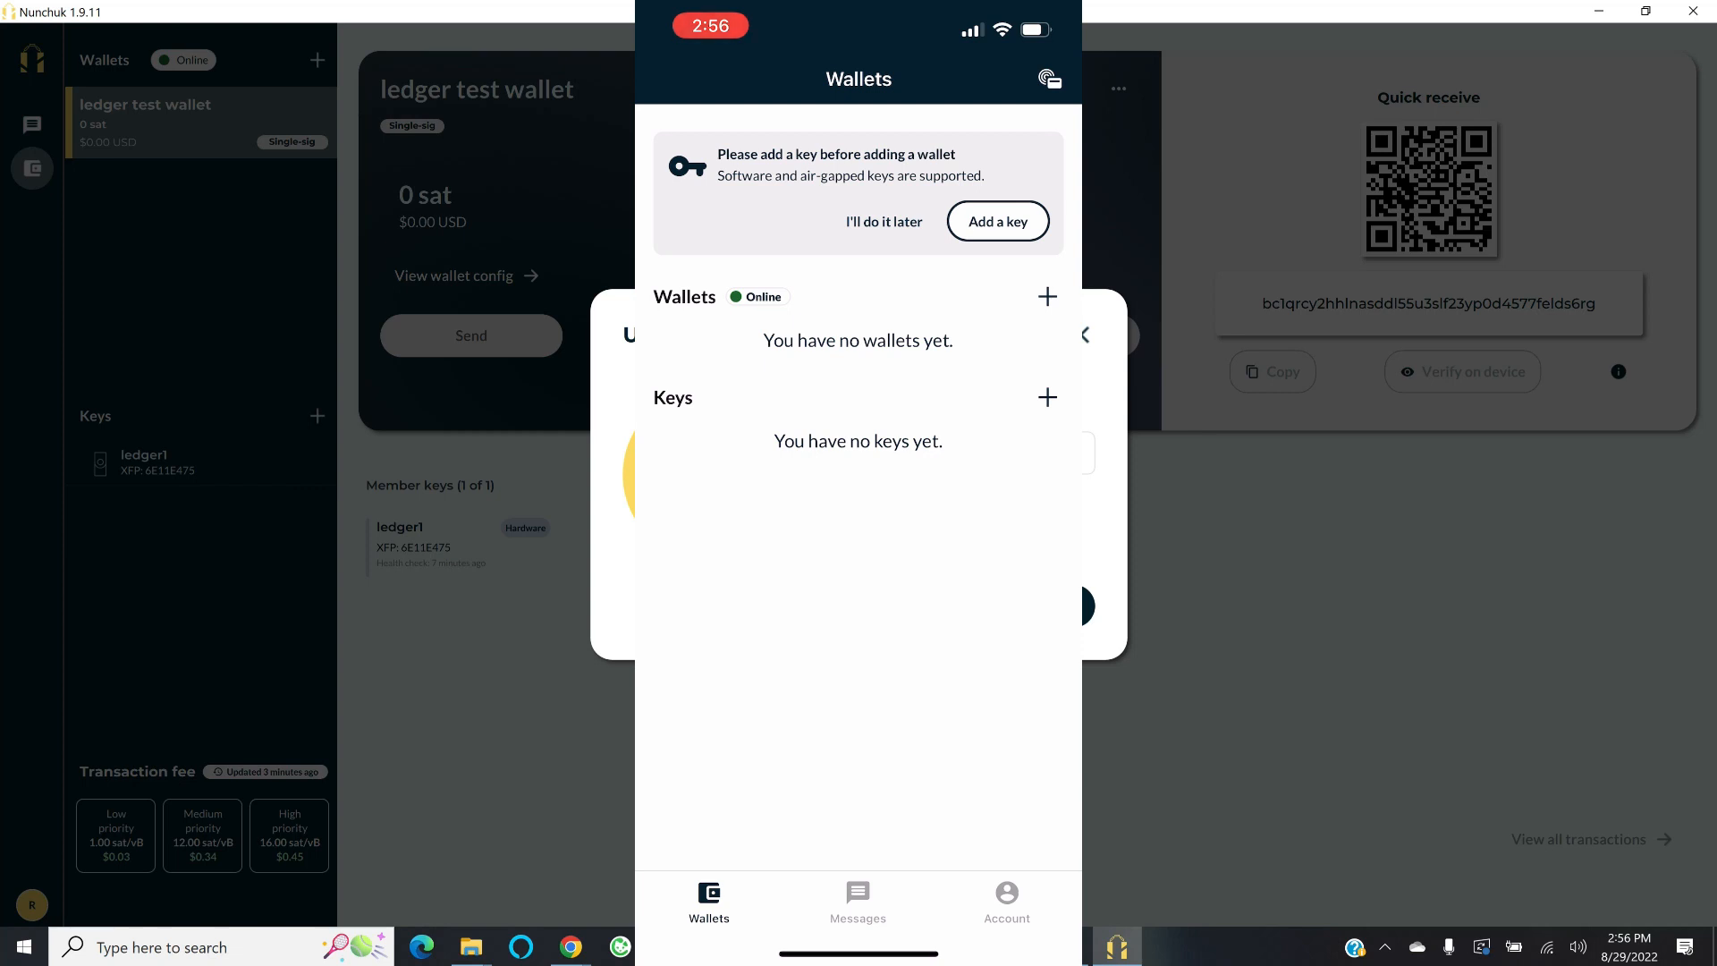
# Step: Switch to the Nunchuk mobile app, open the account section, and confirm the requested seed phrase words for a new software key
pyautogui.click(1007, 901)
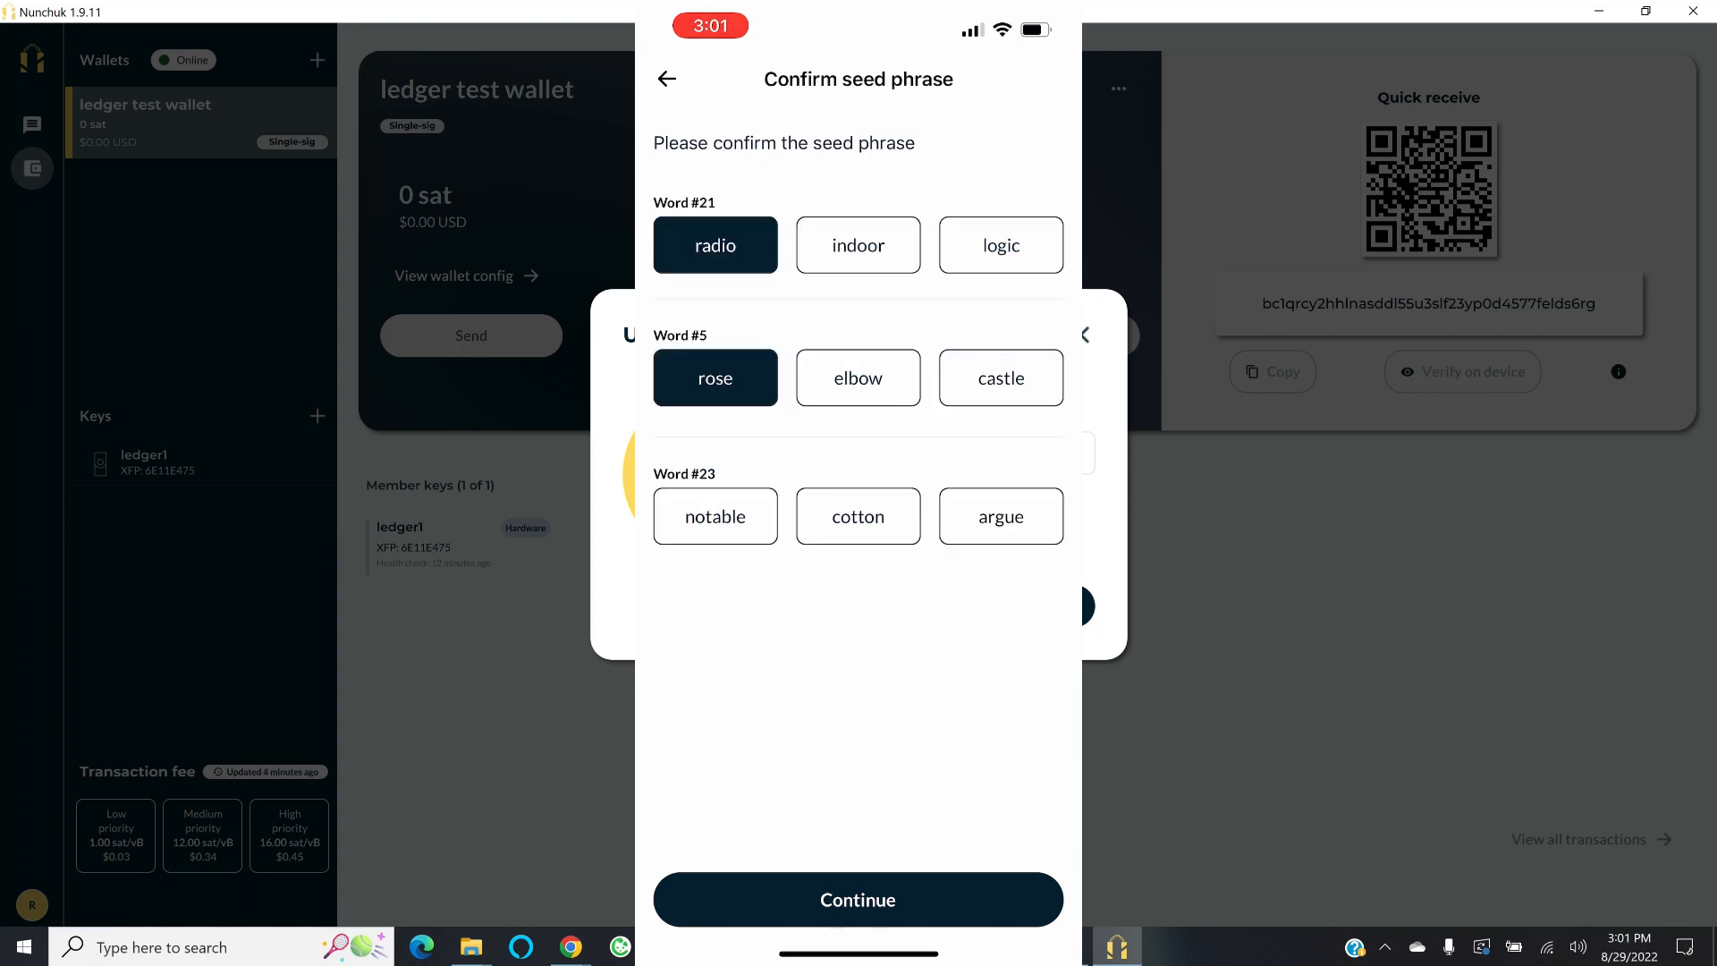
pyautogui.click(858, 517)
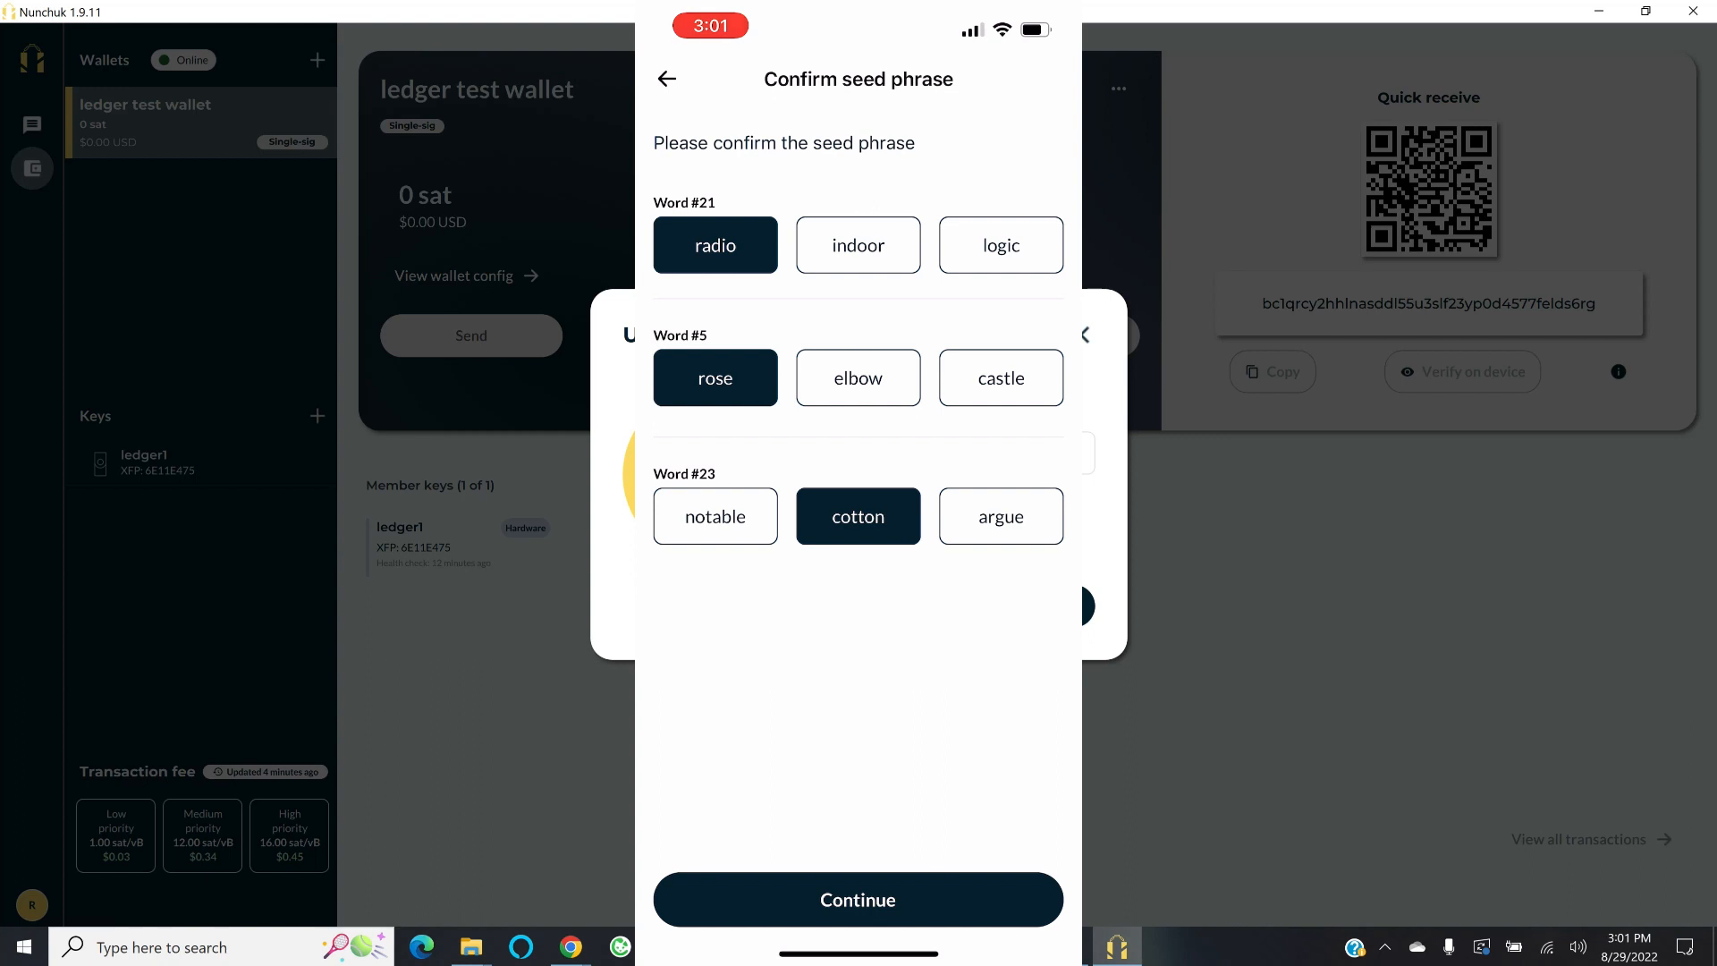
pyautogui.click(858, 900)
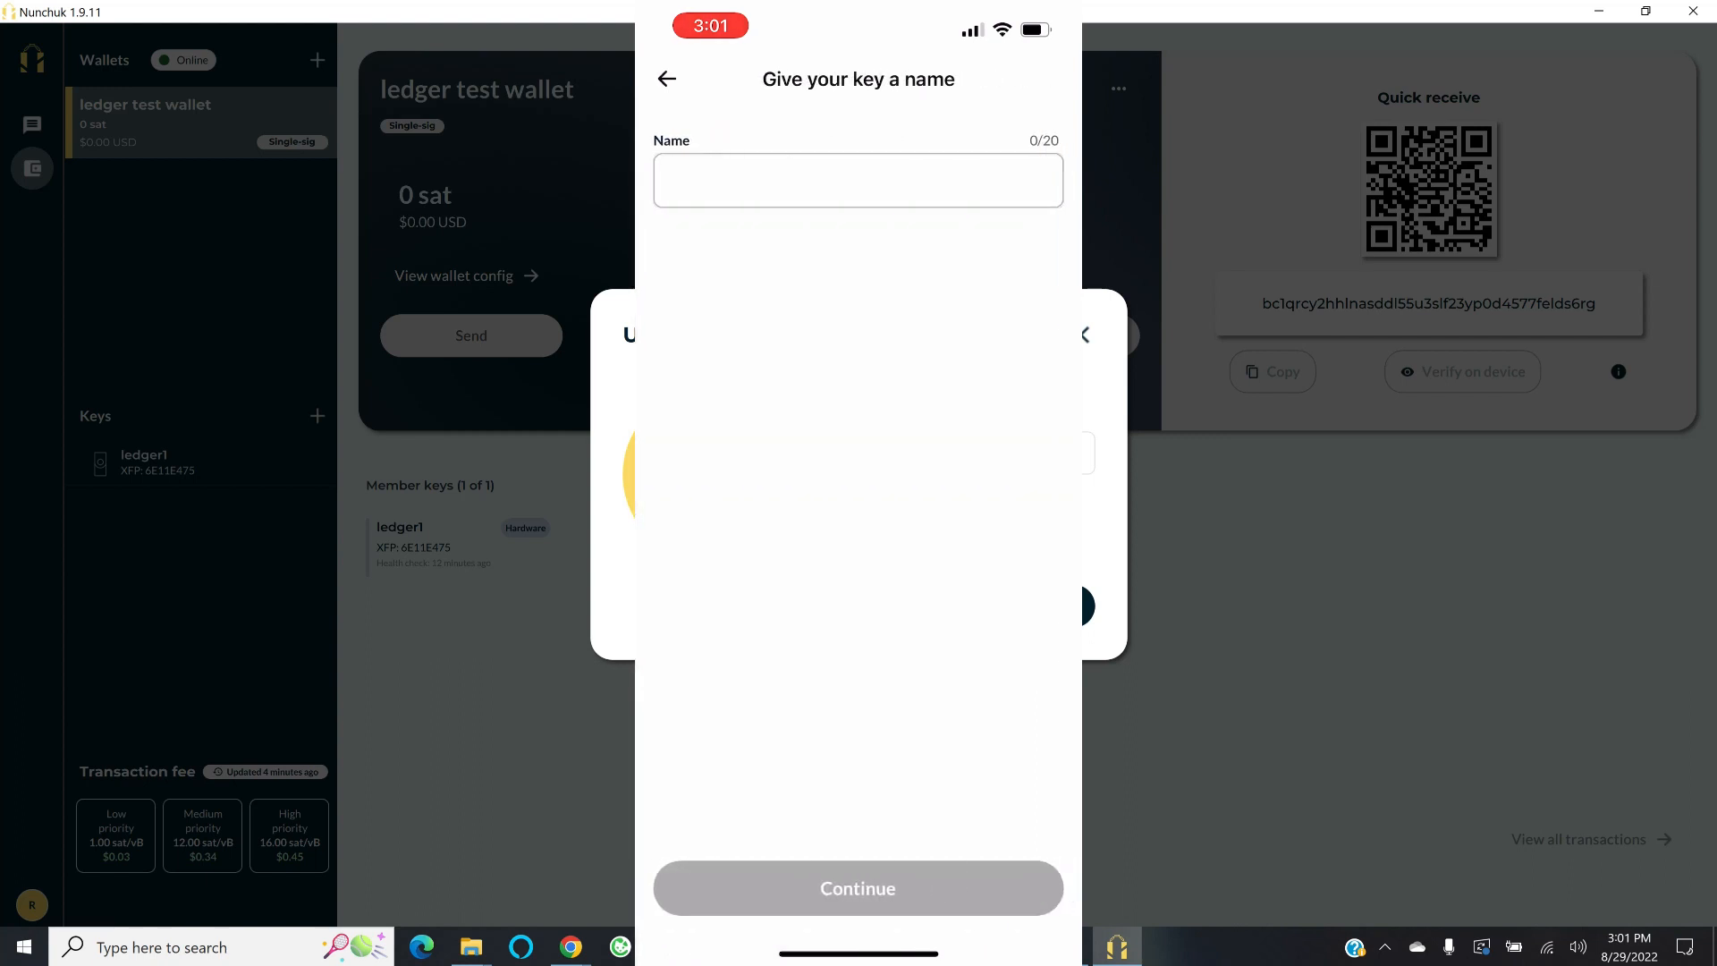
# Step: Name the mobile software key "hotkey1" and continue with adding it
pyautogui.click(858, 180)
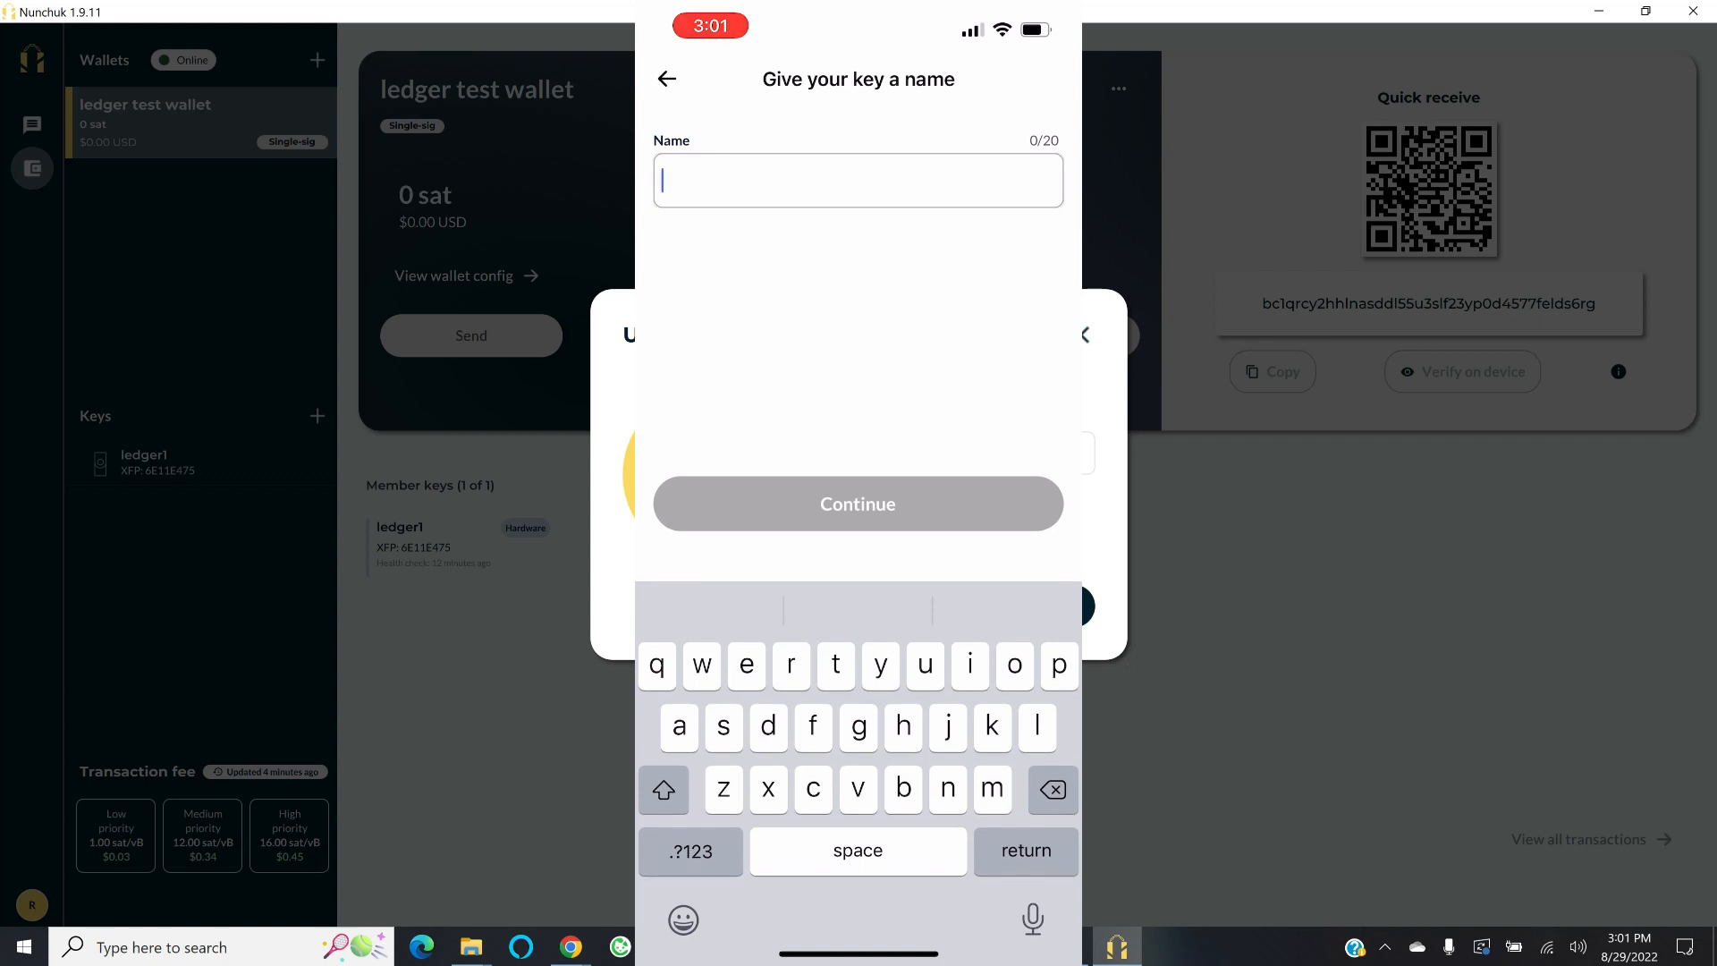
pyautogui.write('hotkey')
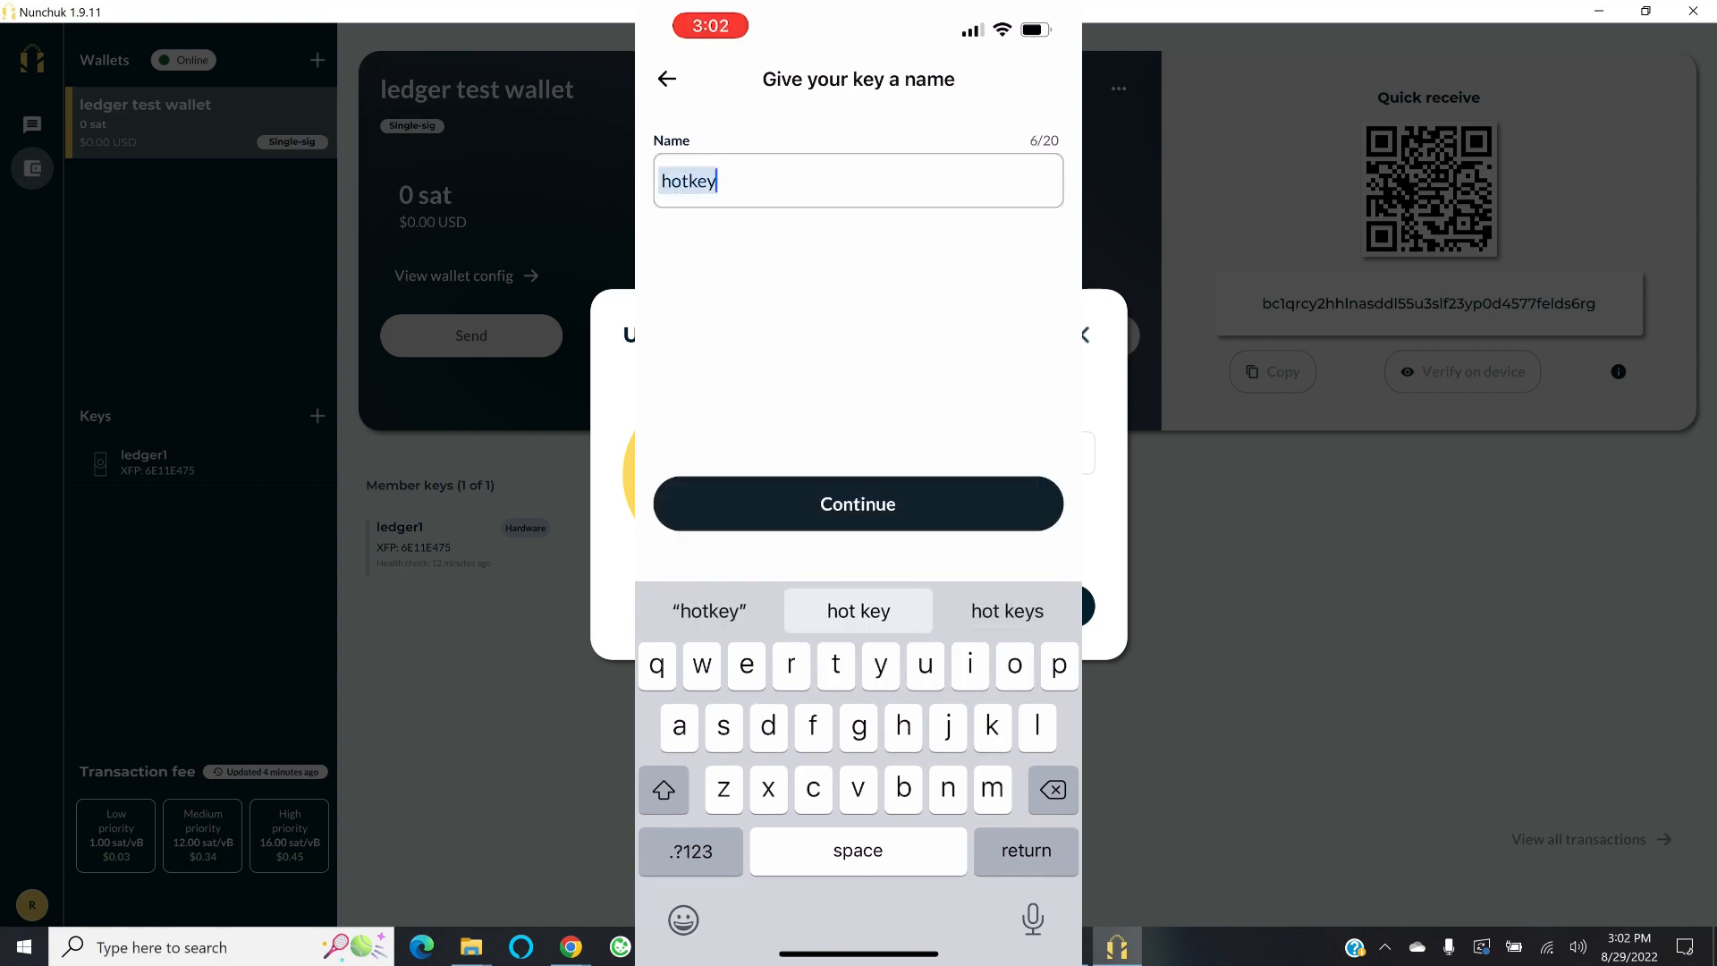
pyautogui.write('1')
pyautogui.click(858, 505)
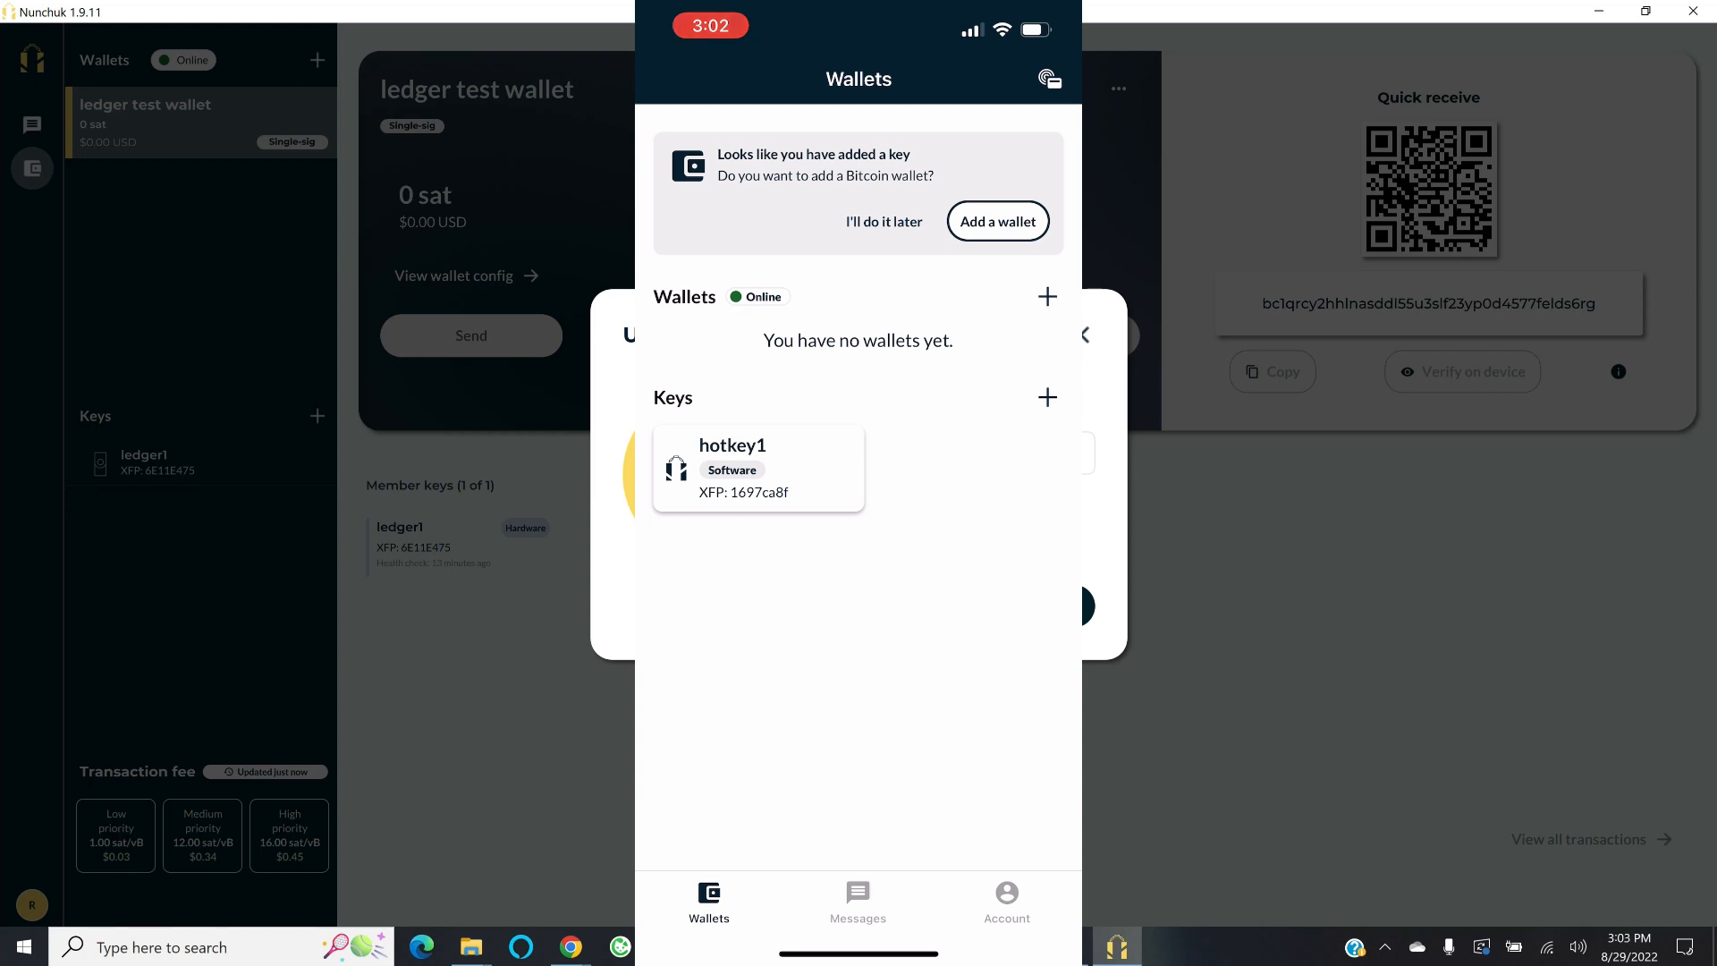
# Step: Switch to the desktop Nunchuk app, close the profile dialog, and invite a contact by e-mail from the messages area
pyautogui.click(1084, 335)
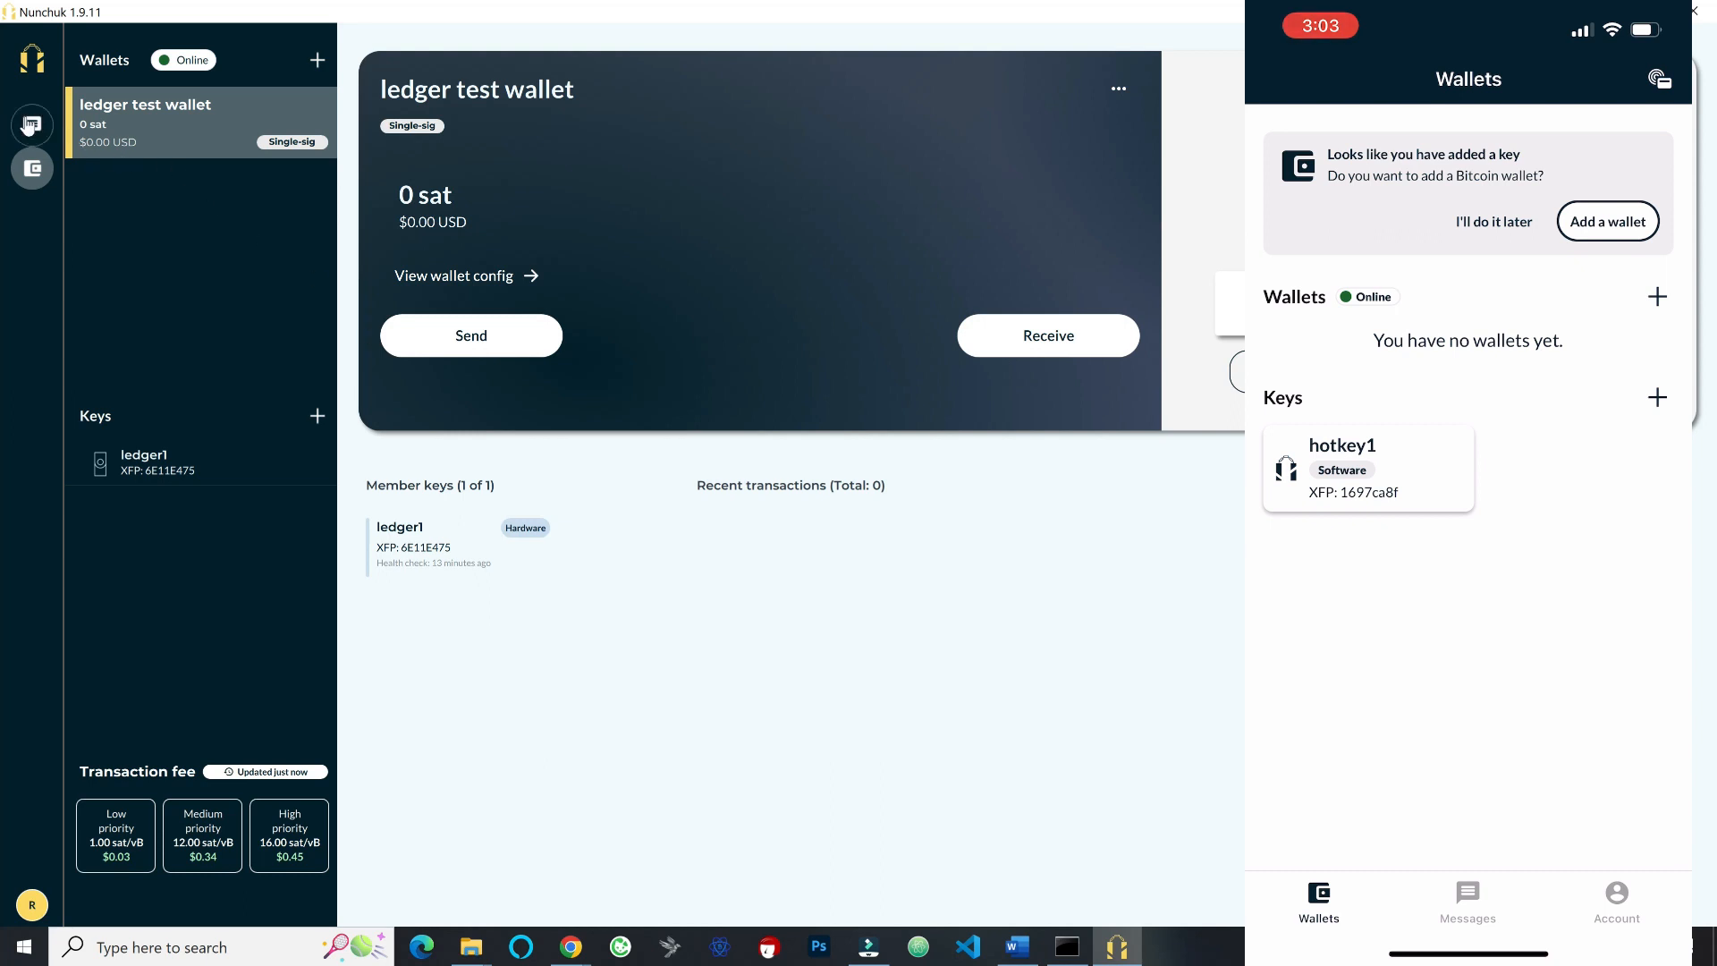
pyautogui.click(31, 127)
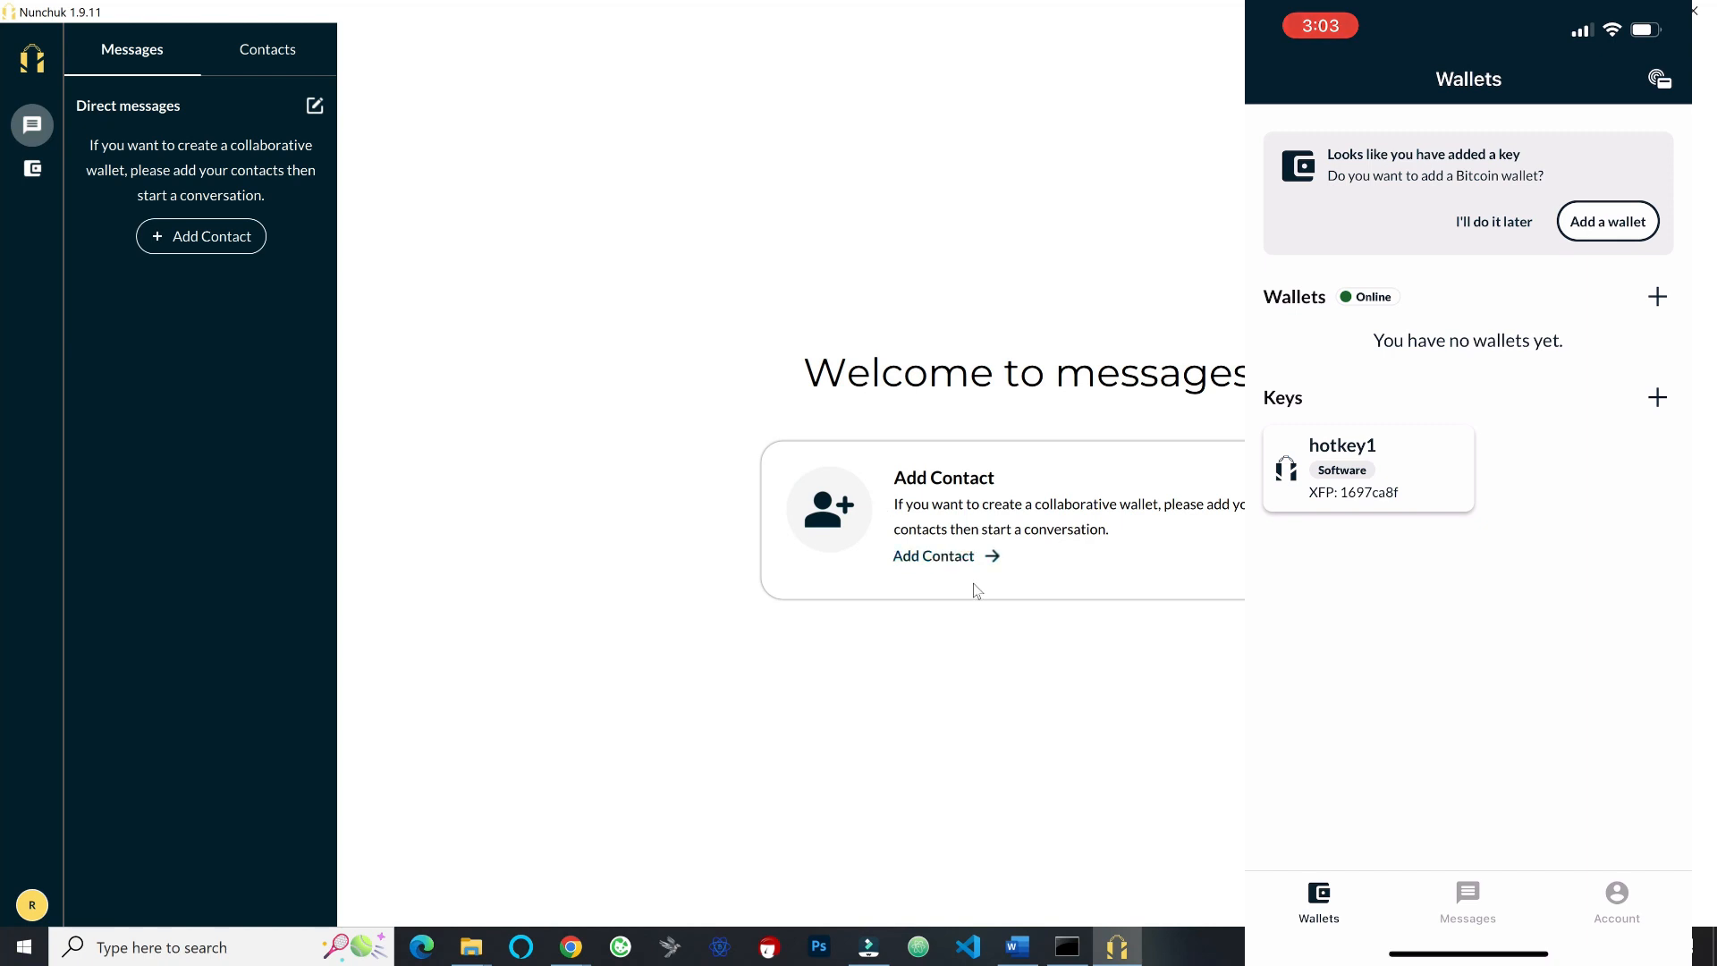
pyautogui.click(964, 562)
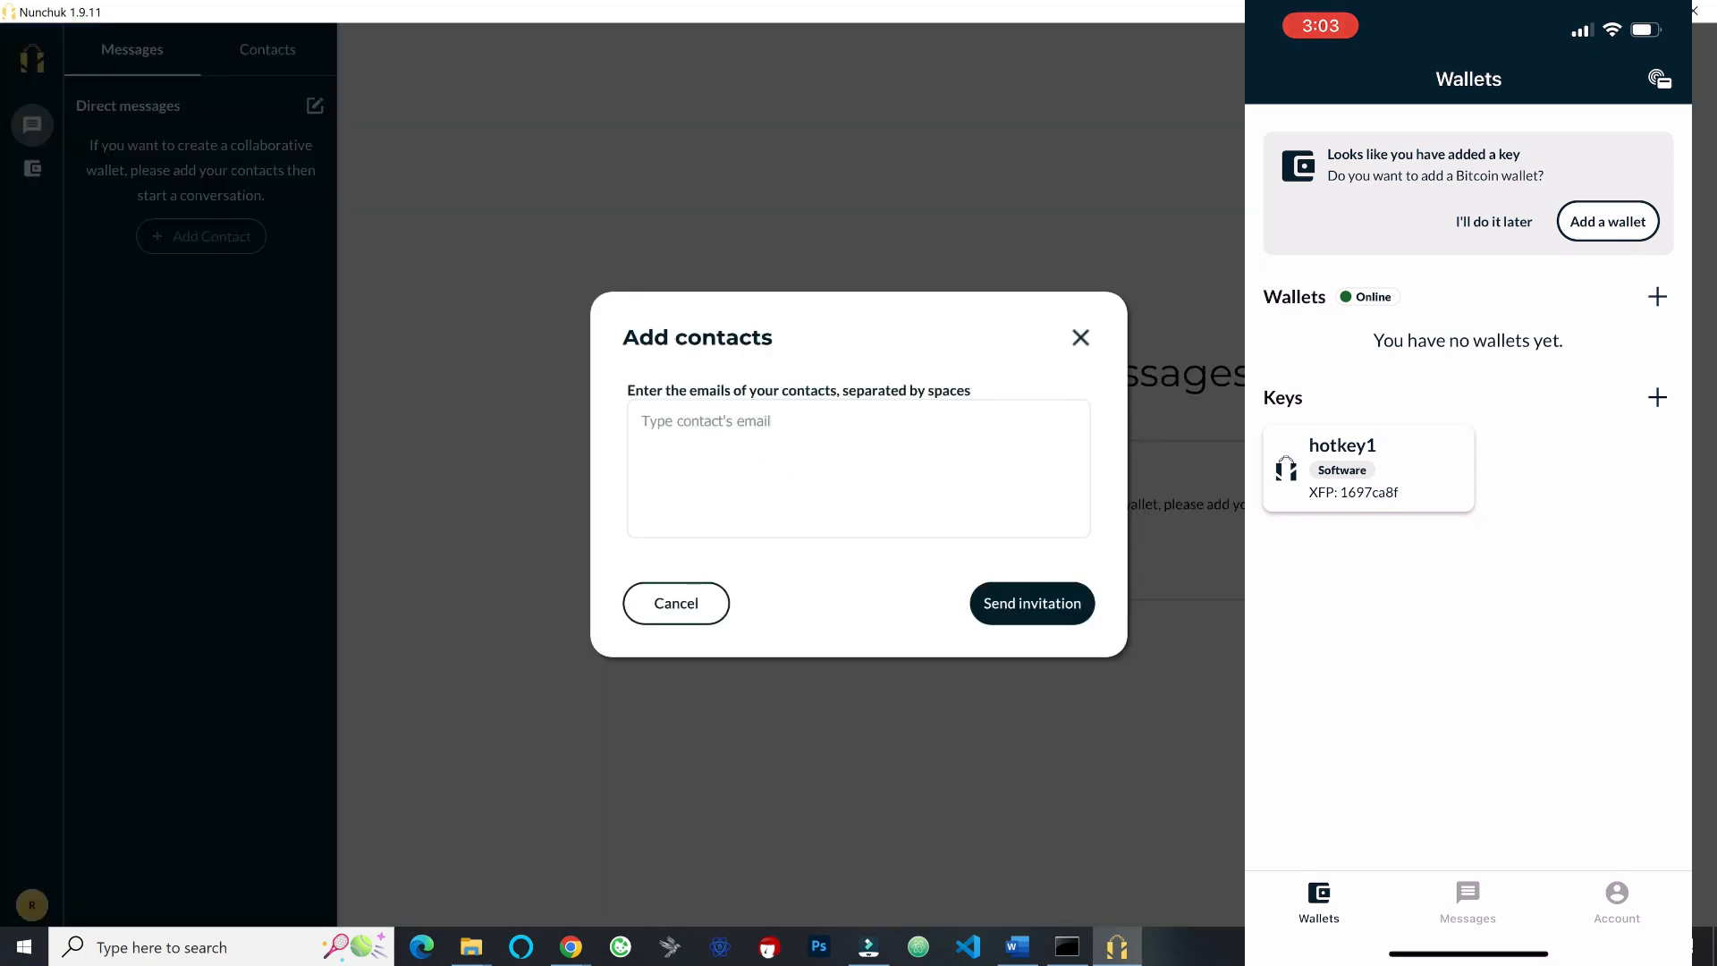
pyautogui.click(714, 422)
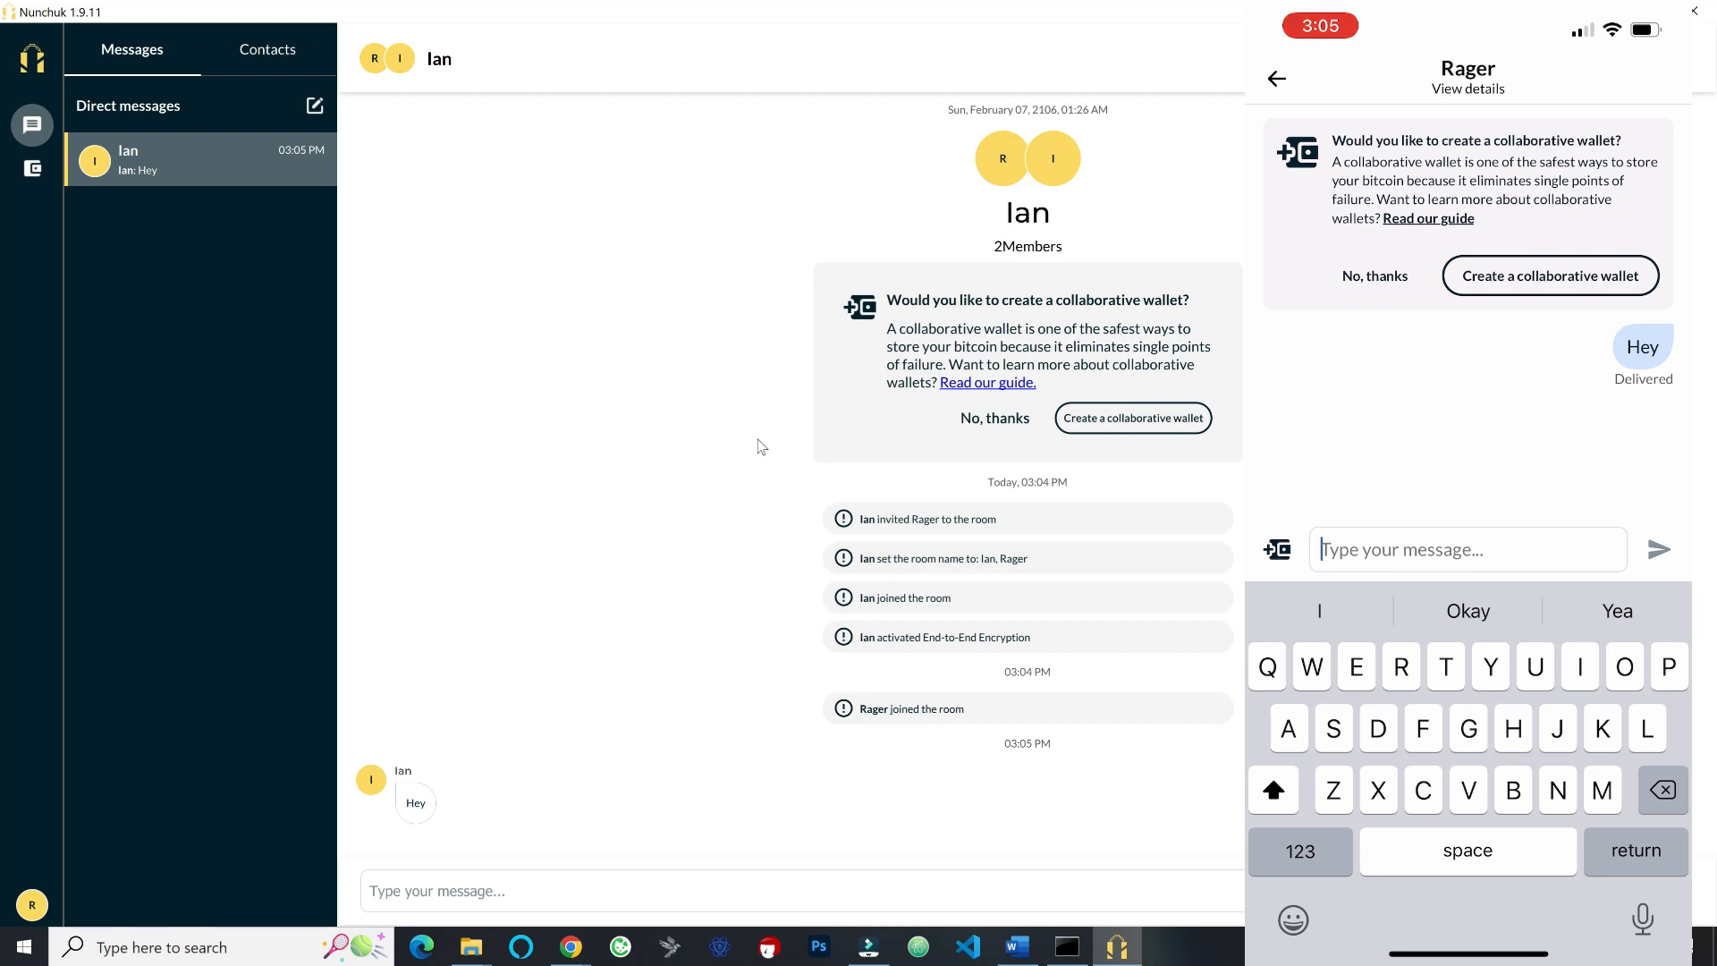
# Step: Start a collaborative wallet from the chat, name it "collab multisig 1", and keep the default wallet and address types
pyautogui.click(1161, 428)
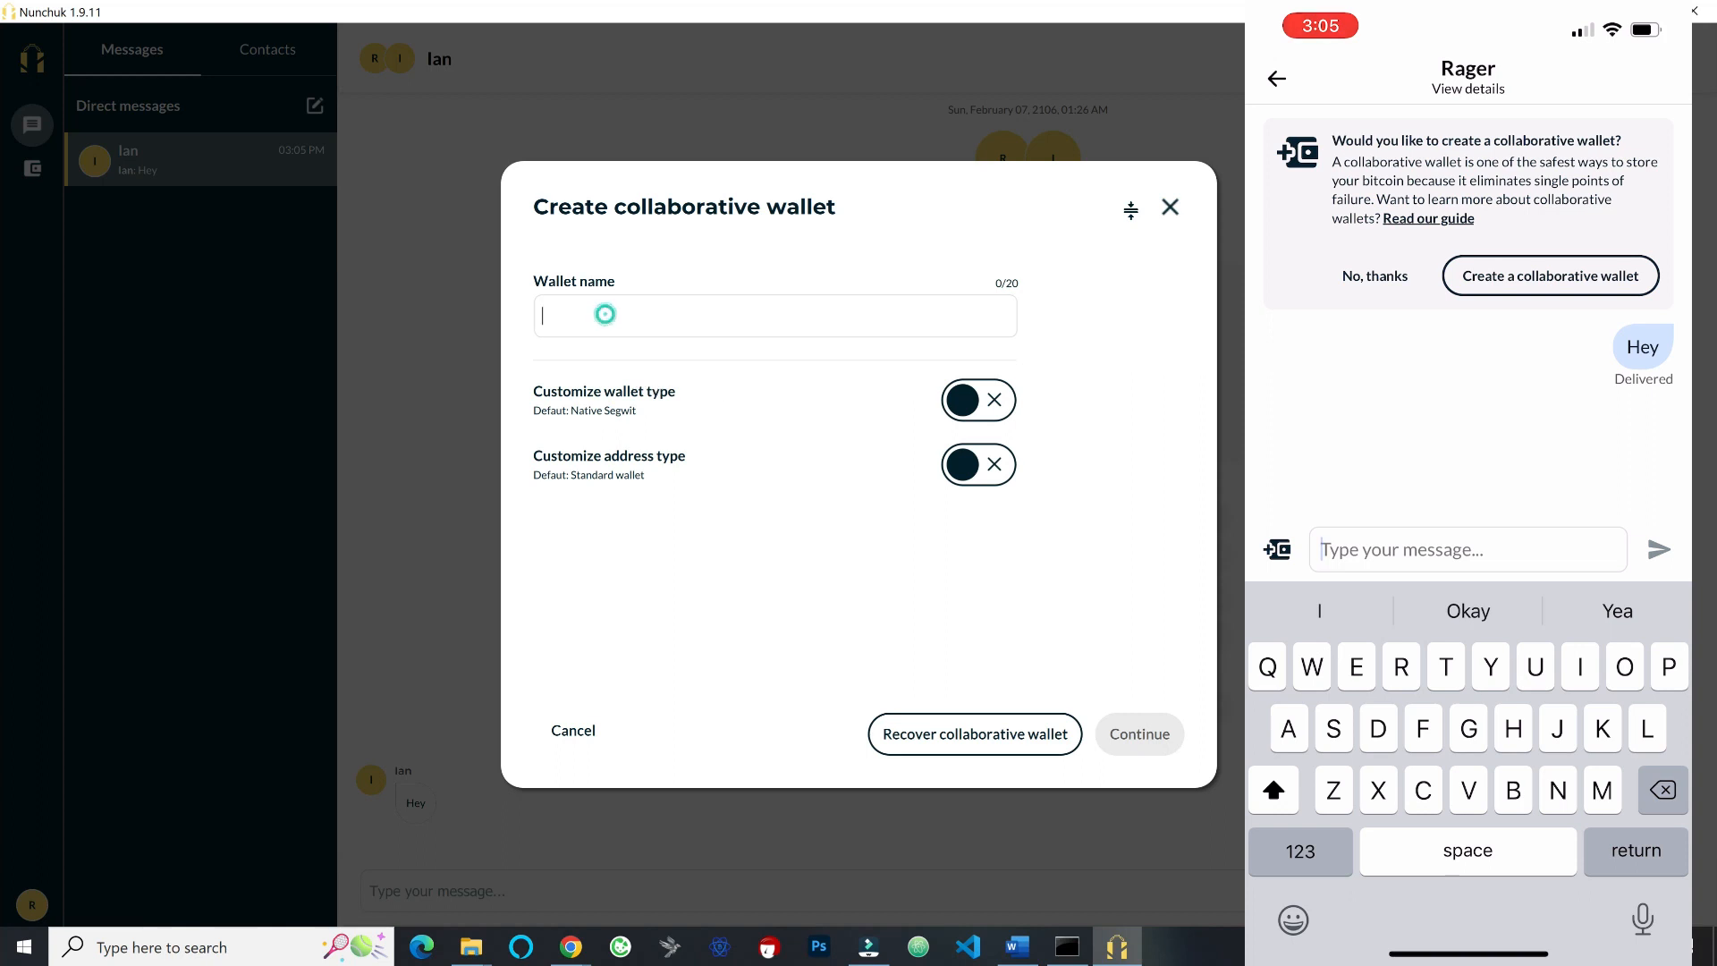
pyautogui.write('collab multi')
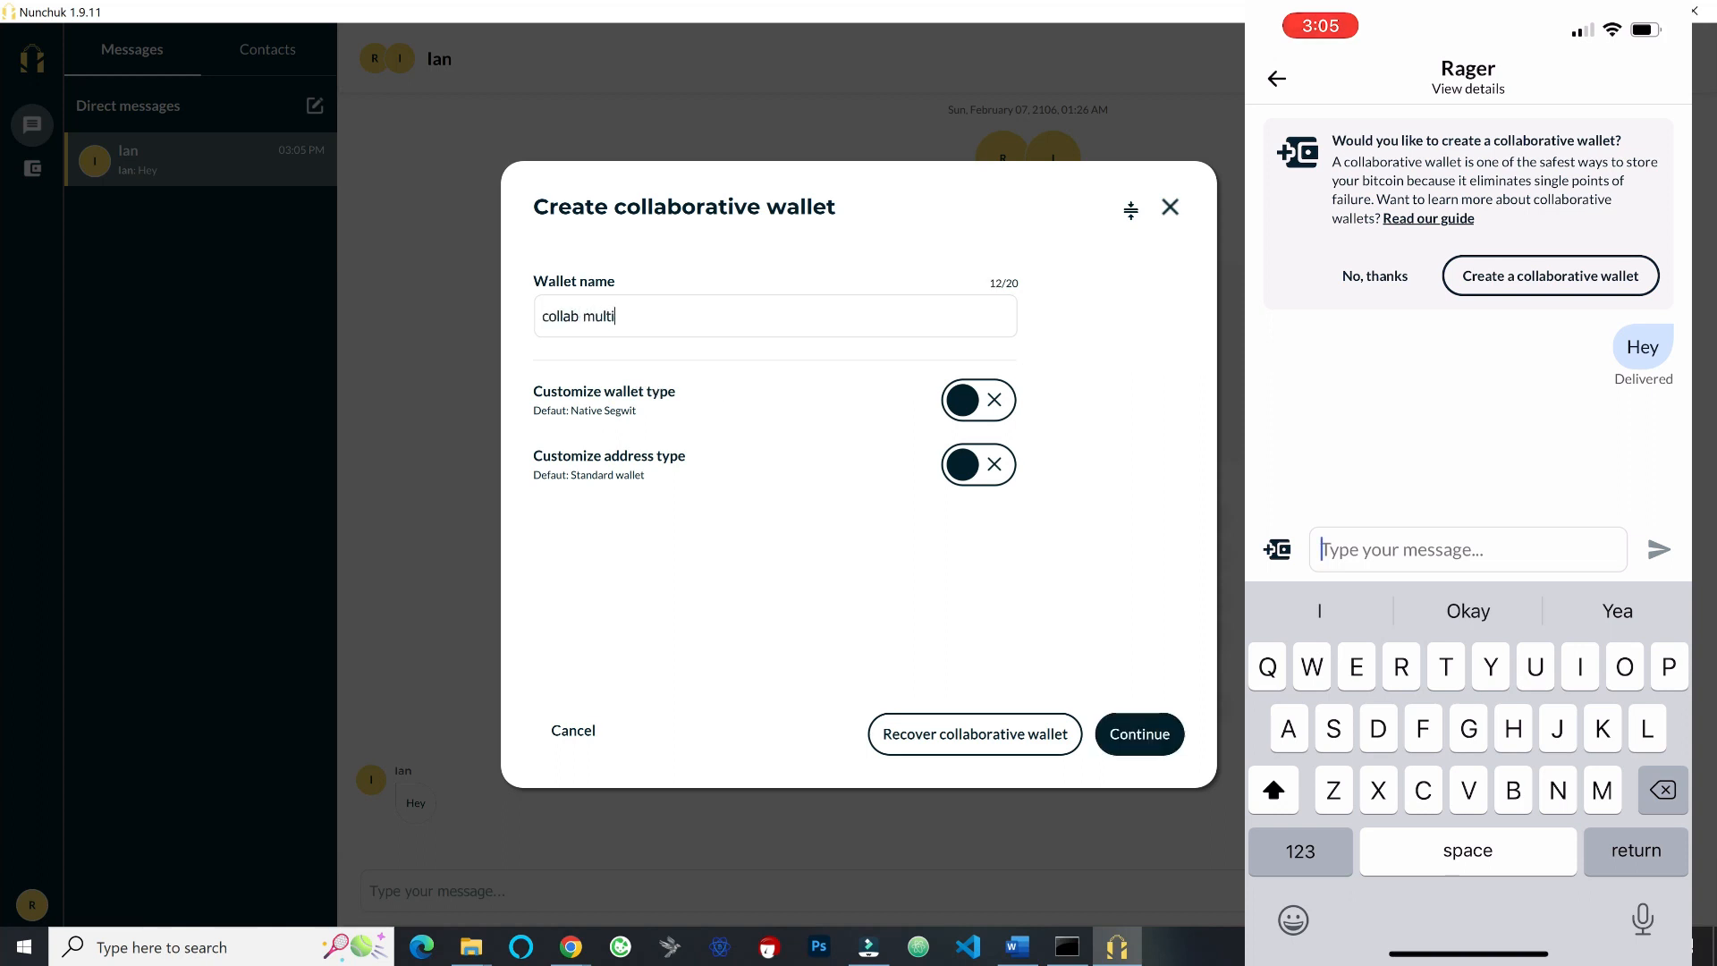
pyautogui.write('sig 1')
pyautogui.click(1139, 735)
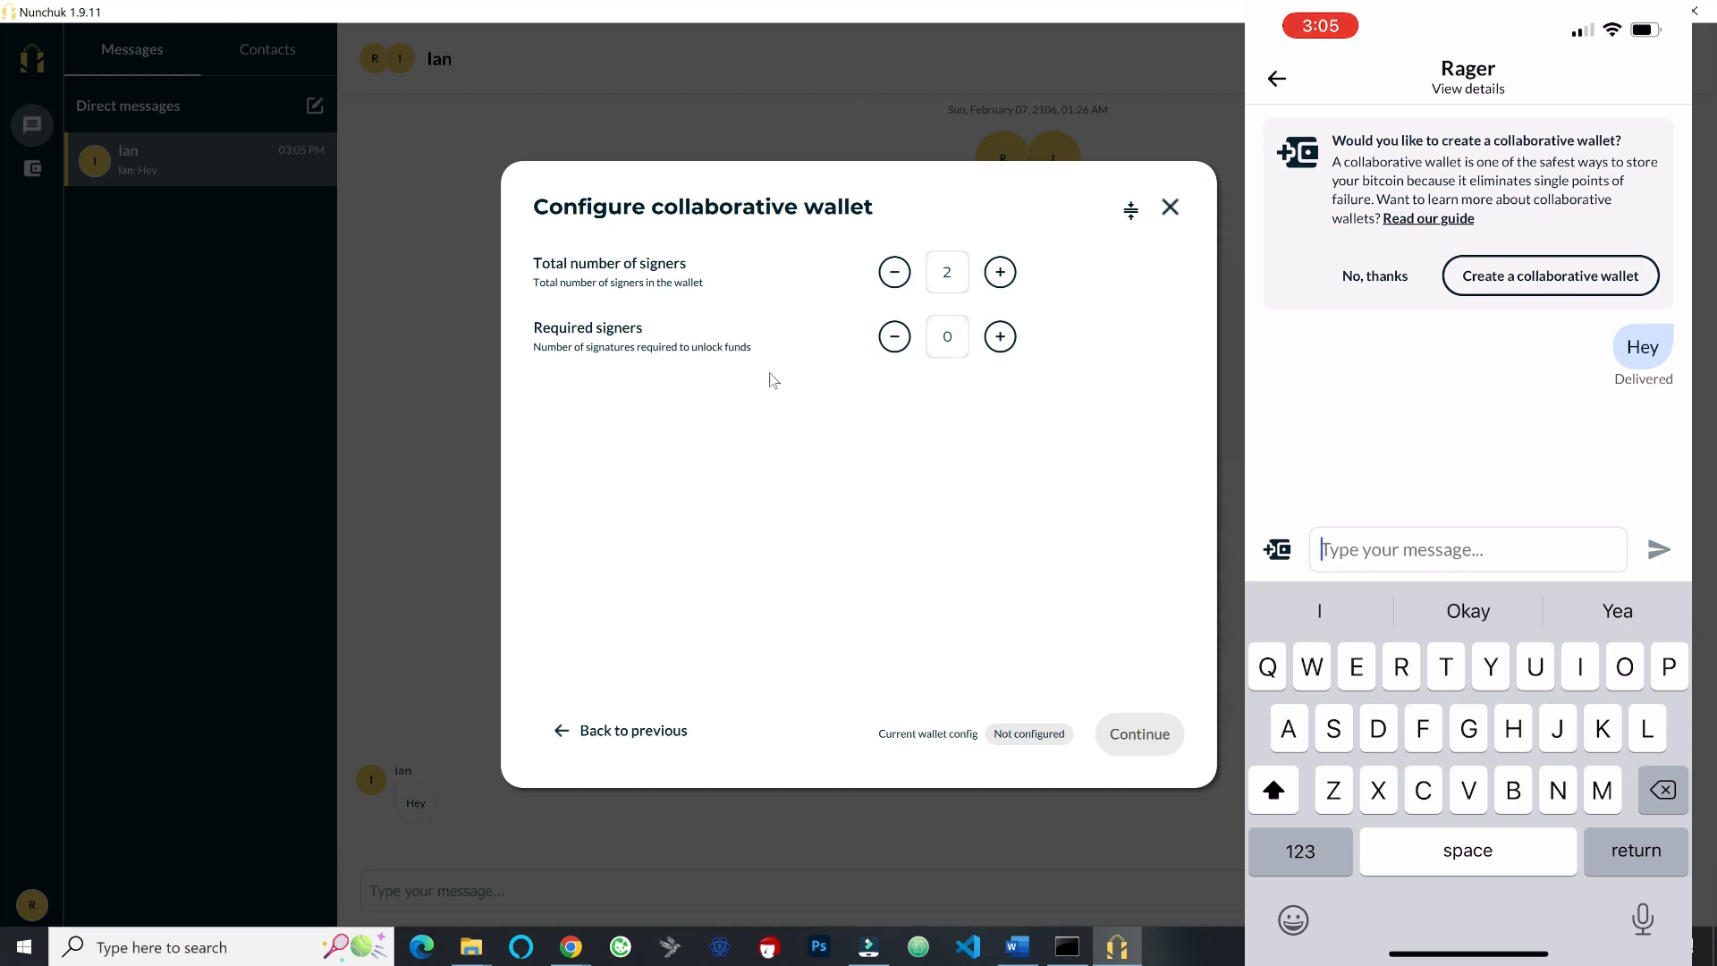
# Step: Configure the collaborative wallet with 2 required signers out of 2 and assign the ledger1 key to it
pyautogui.click(1001, 337)
pyautogui.click(1001, 338)
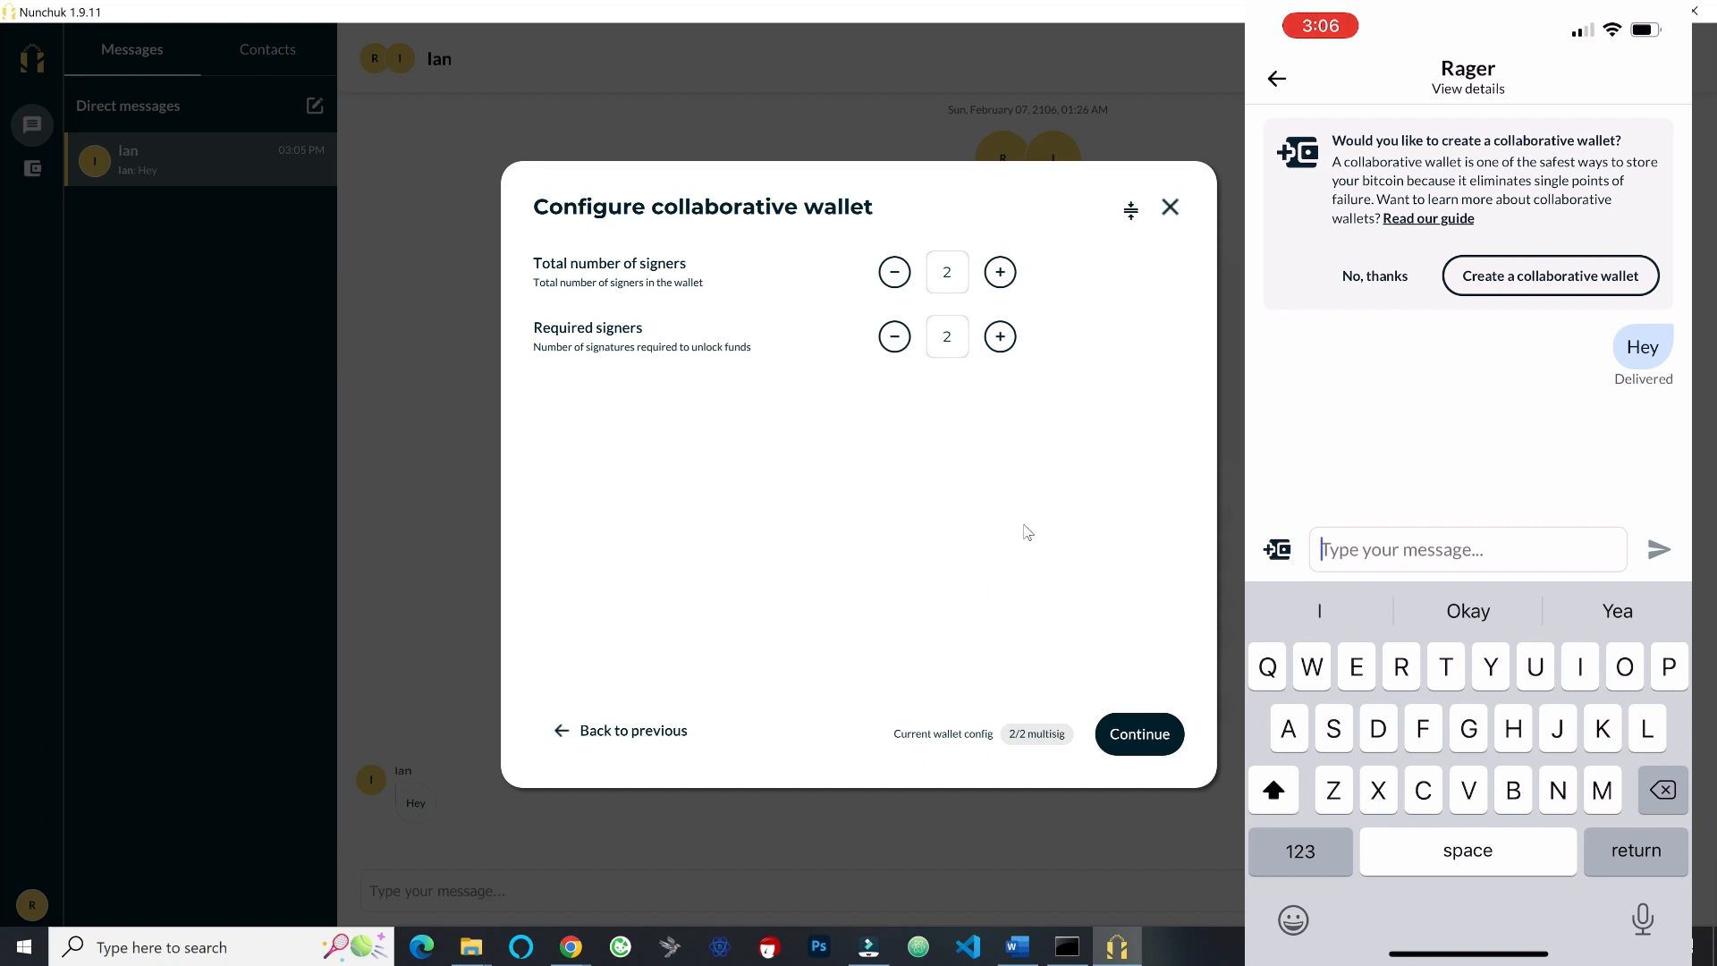
pyautogui.click(1137, 736)
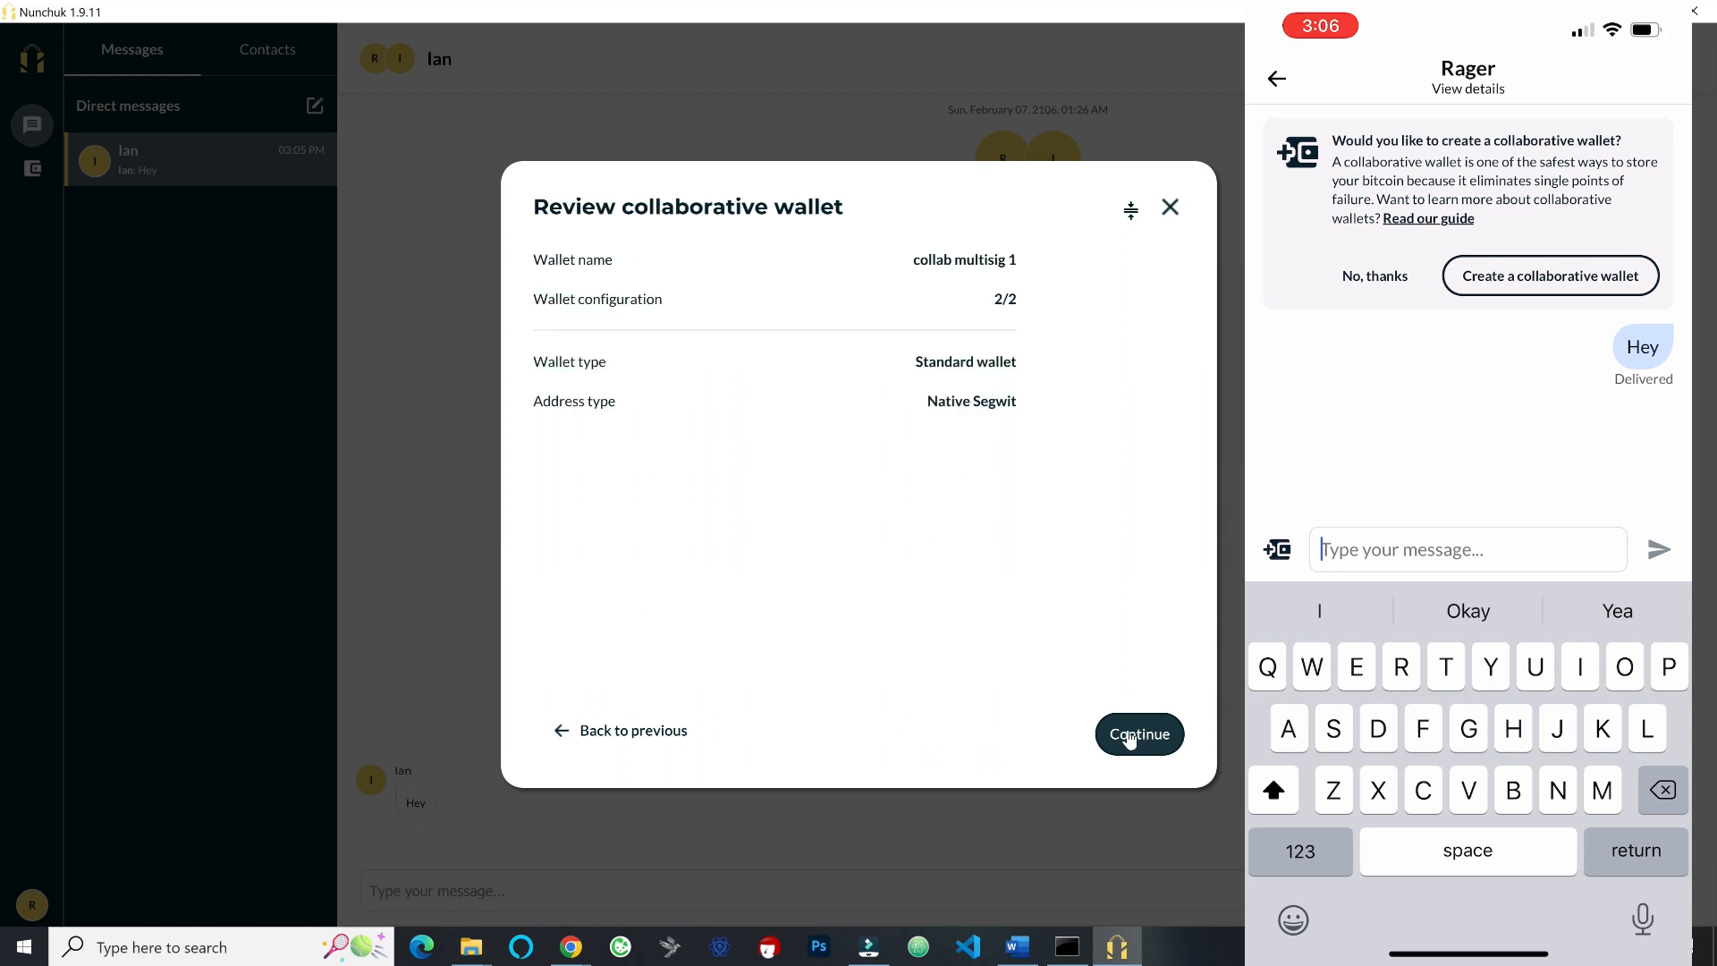
pyautogui.click(1130, 738)
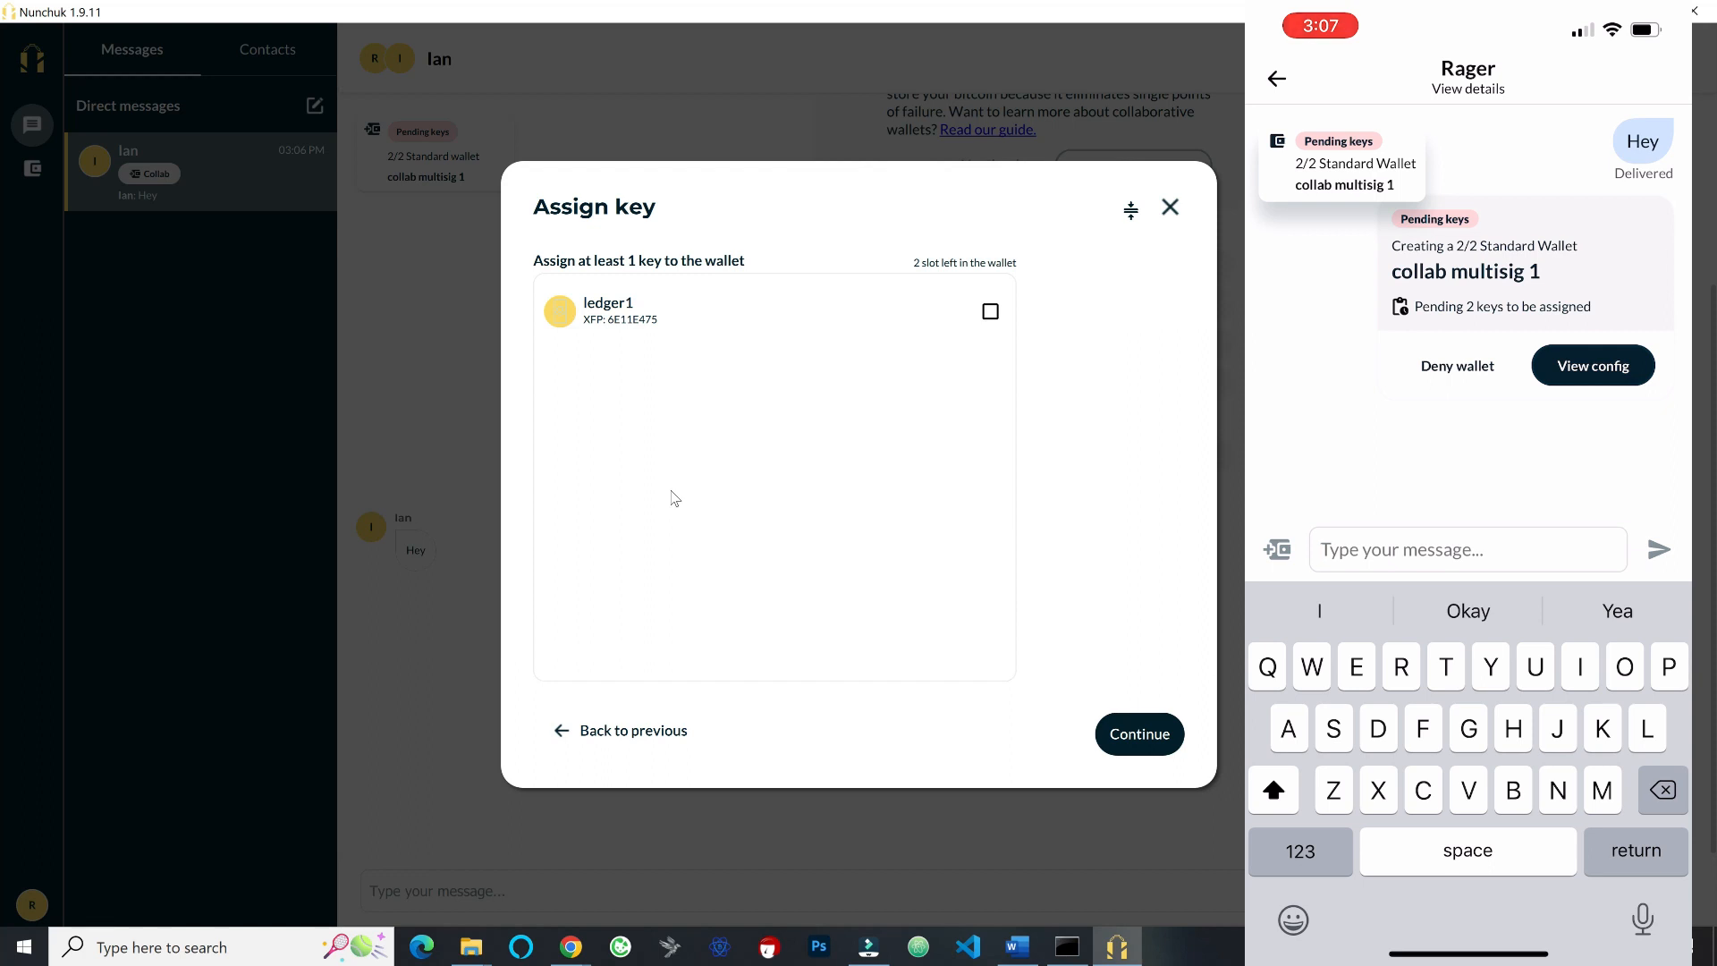
pyautogui.click(991, 314)
pyautogui.click(1137, 735)
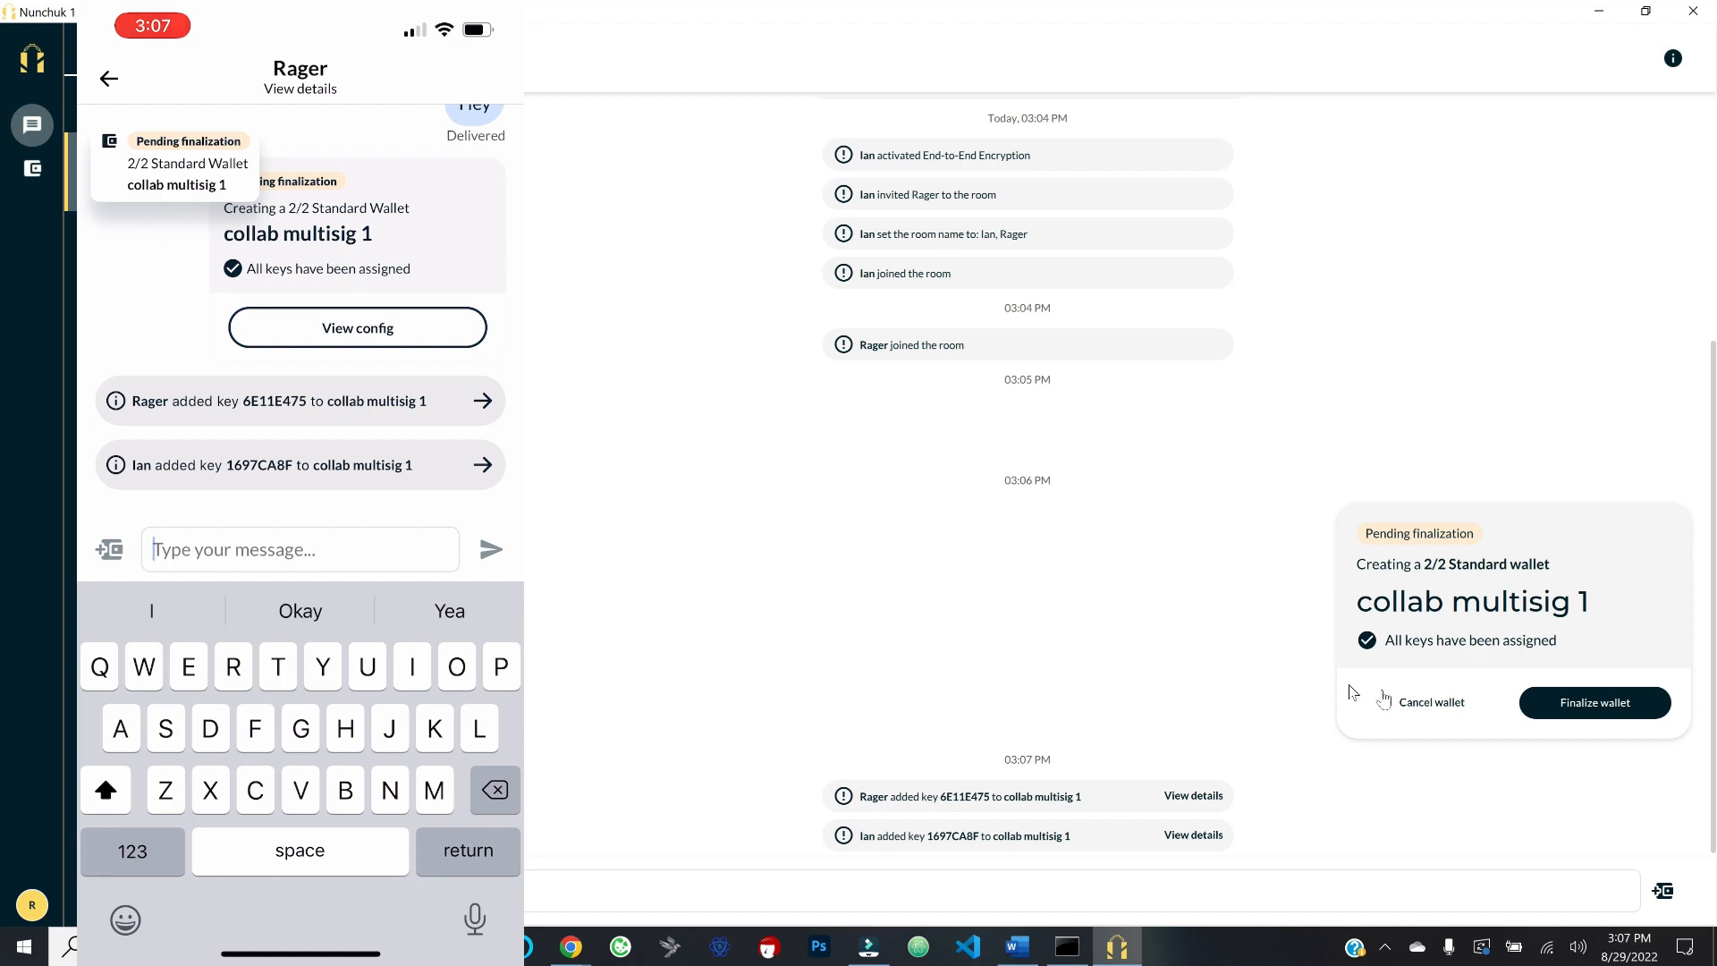
# Step: Finalize the collaborative wallet with both member keys assigned and save its BSMS backup file
pyautogui.click(1539, 708)
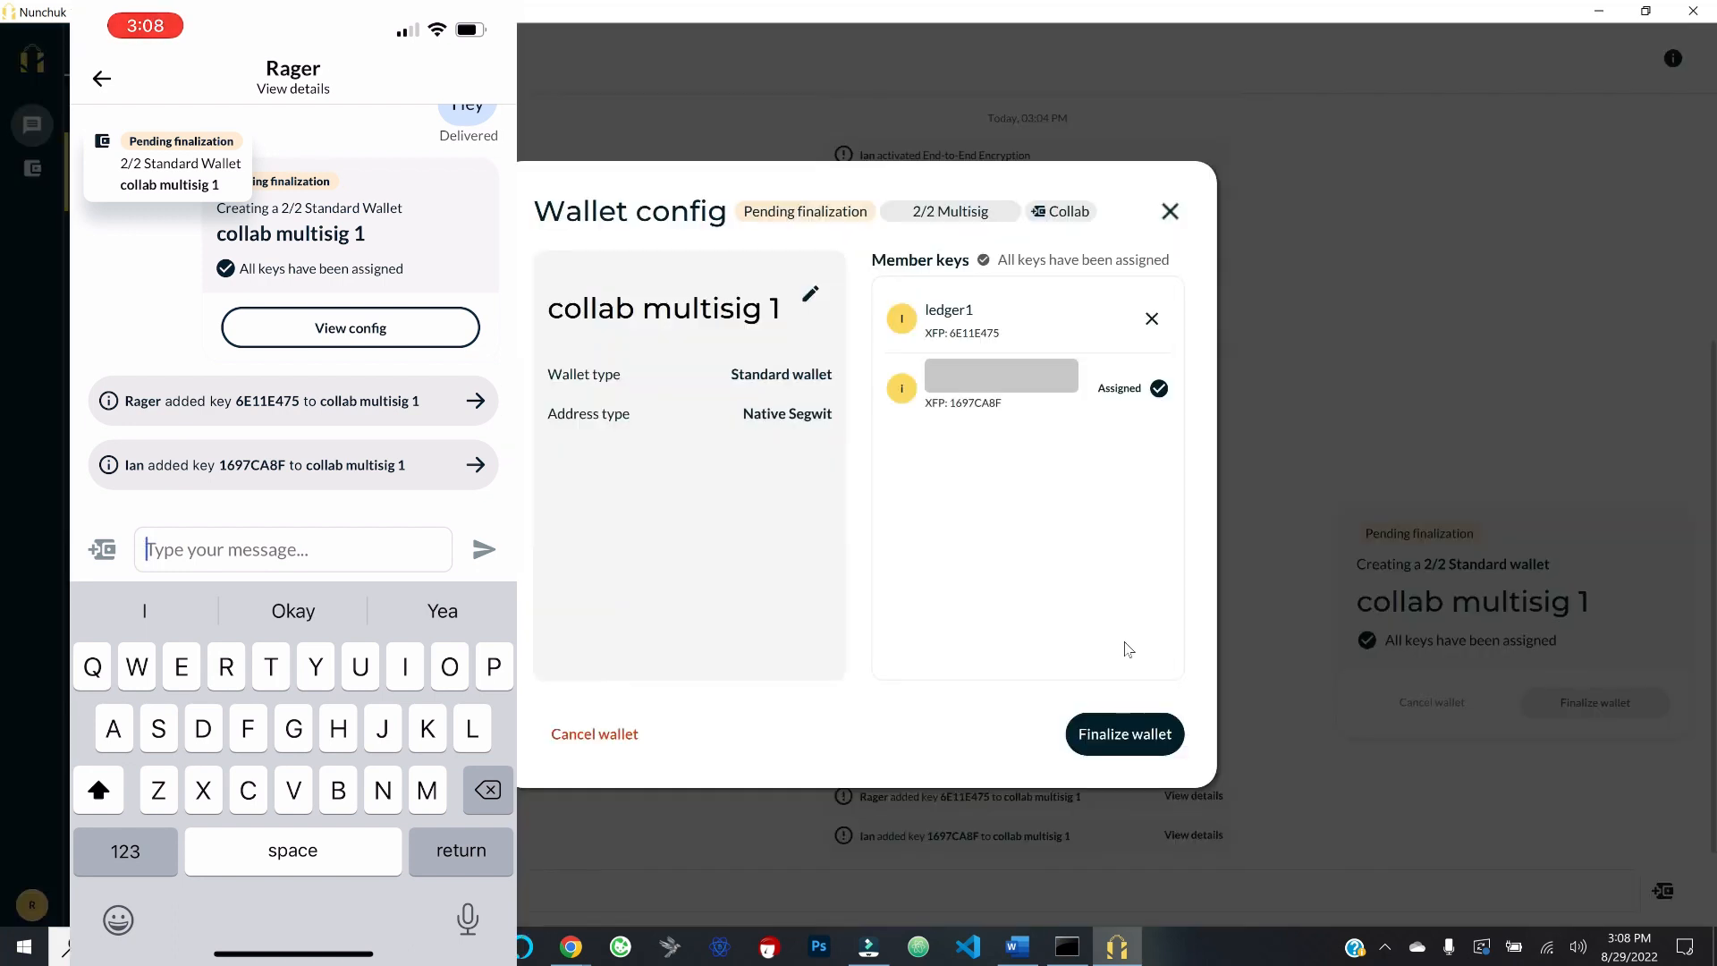
pyautogui.click(1127, 744)
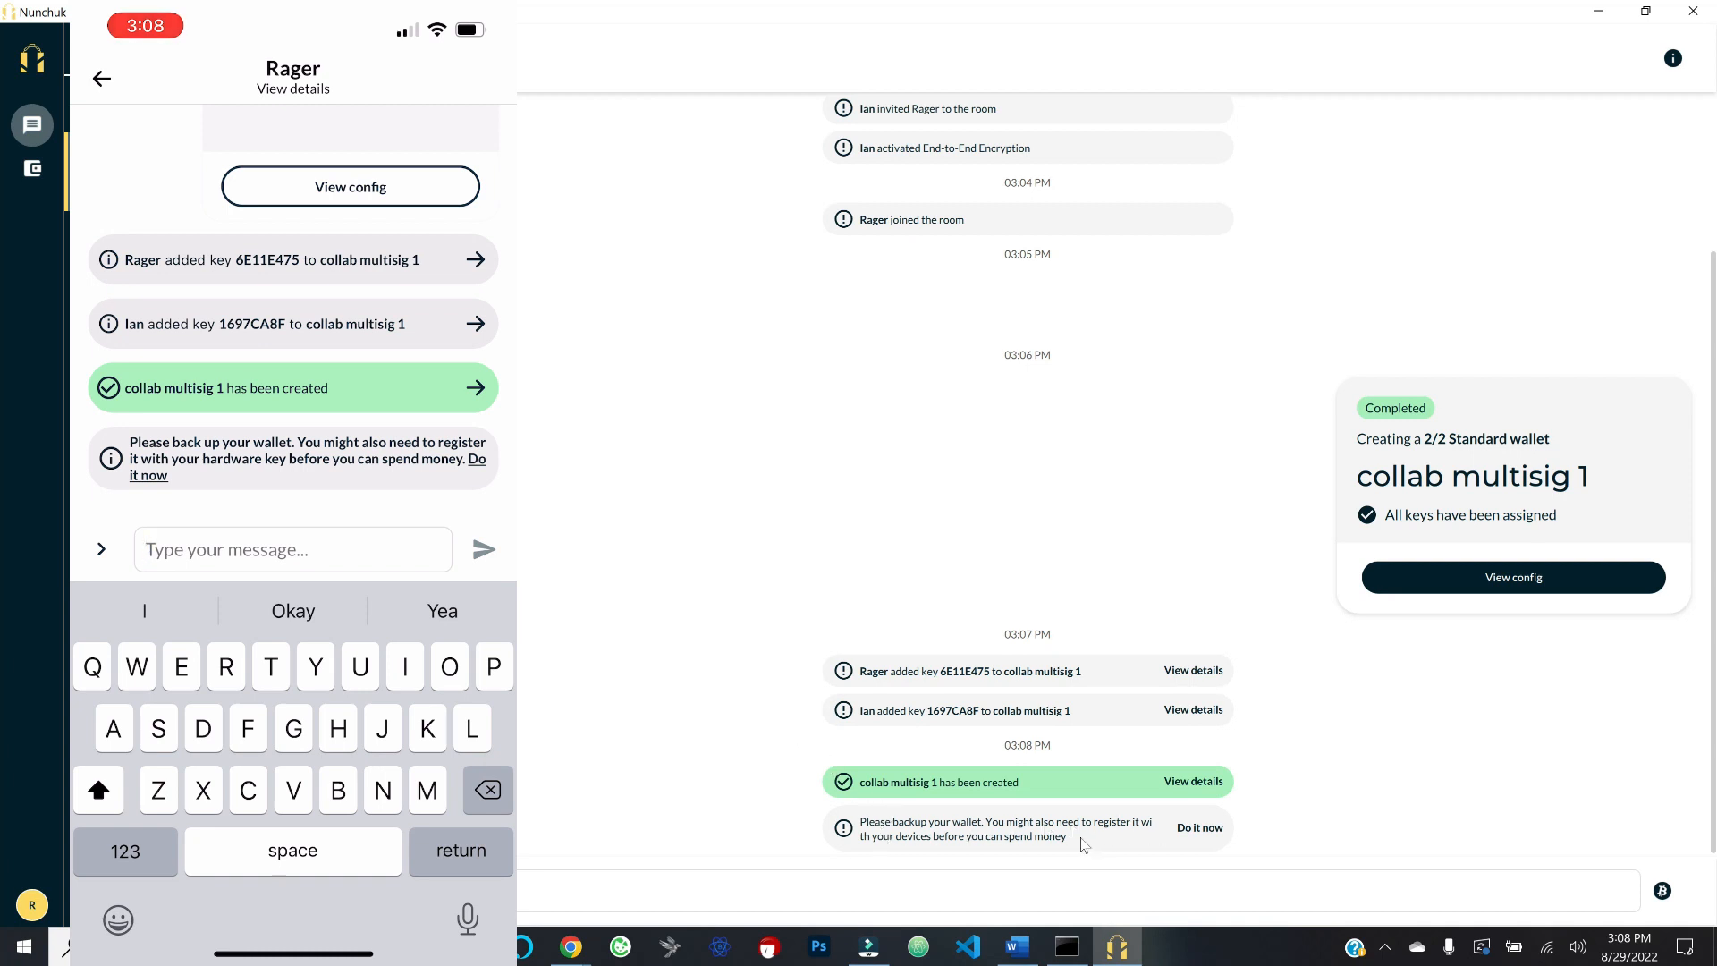
pyautogui.click(1201, 830)
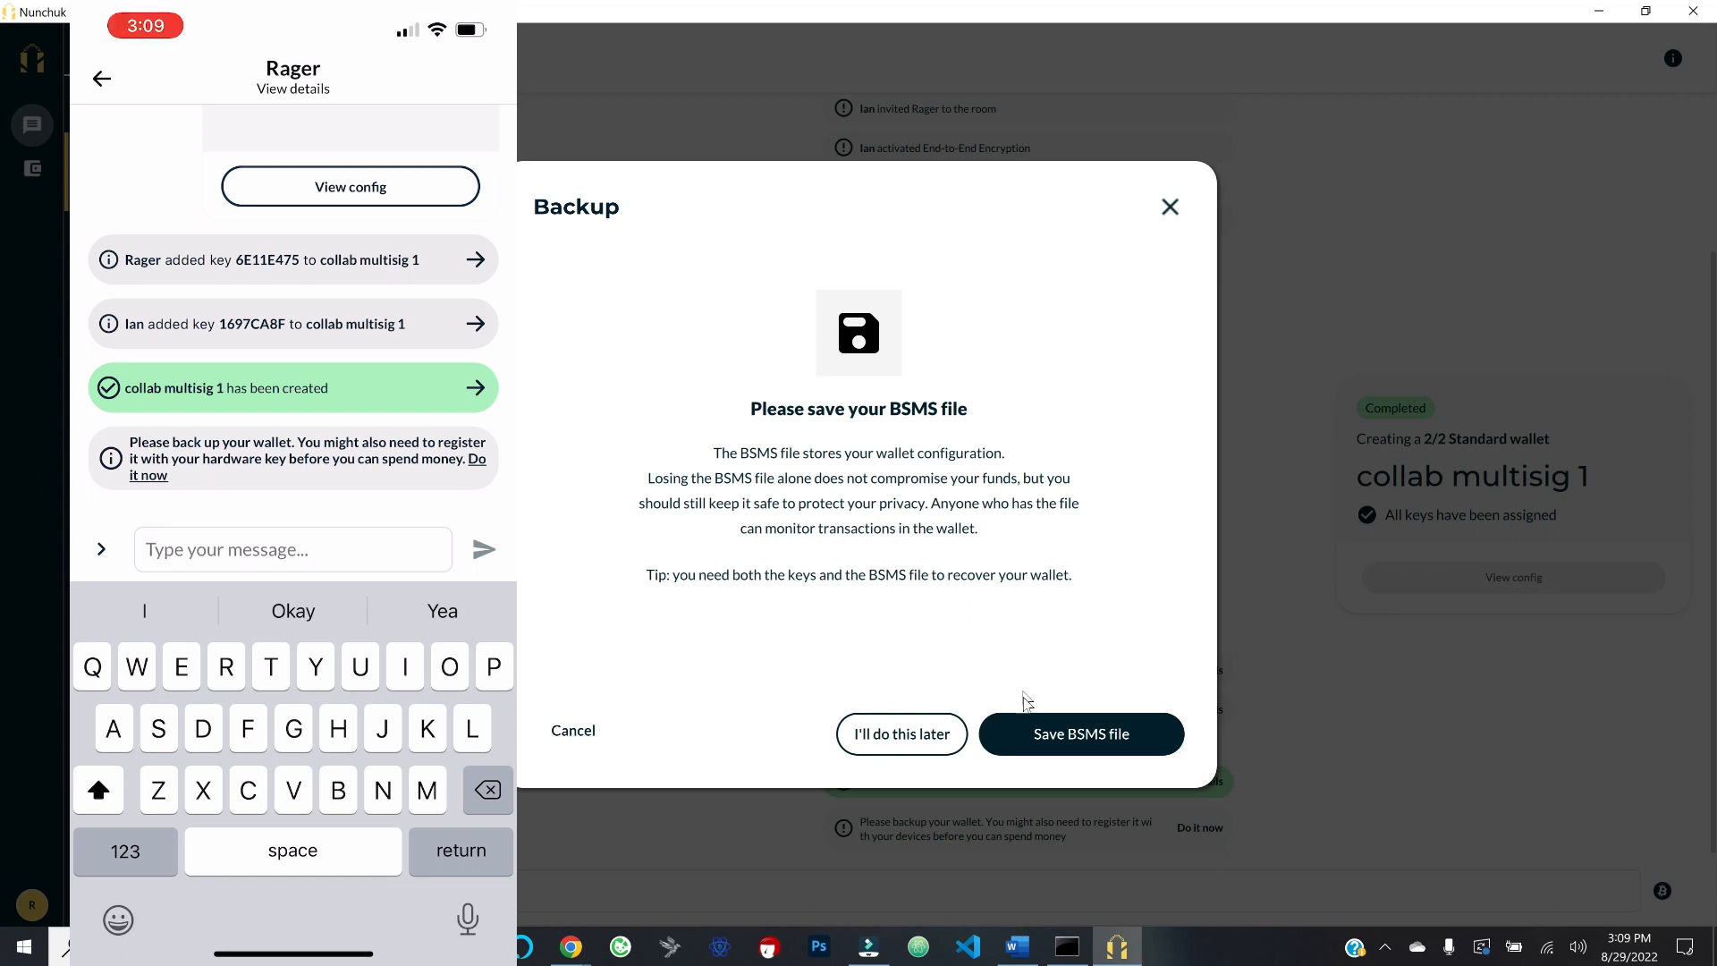
pyautogui.click(1045, 736)
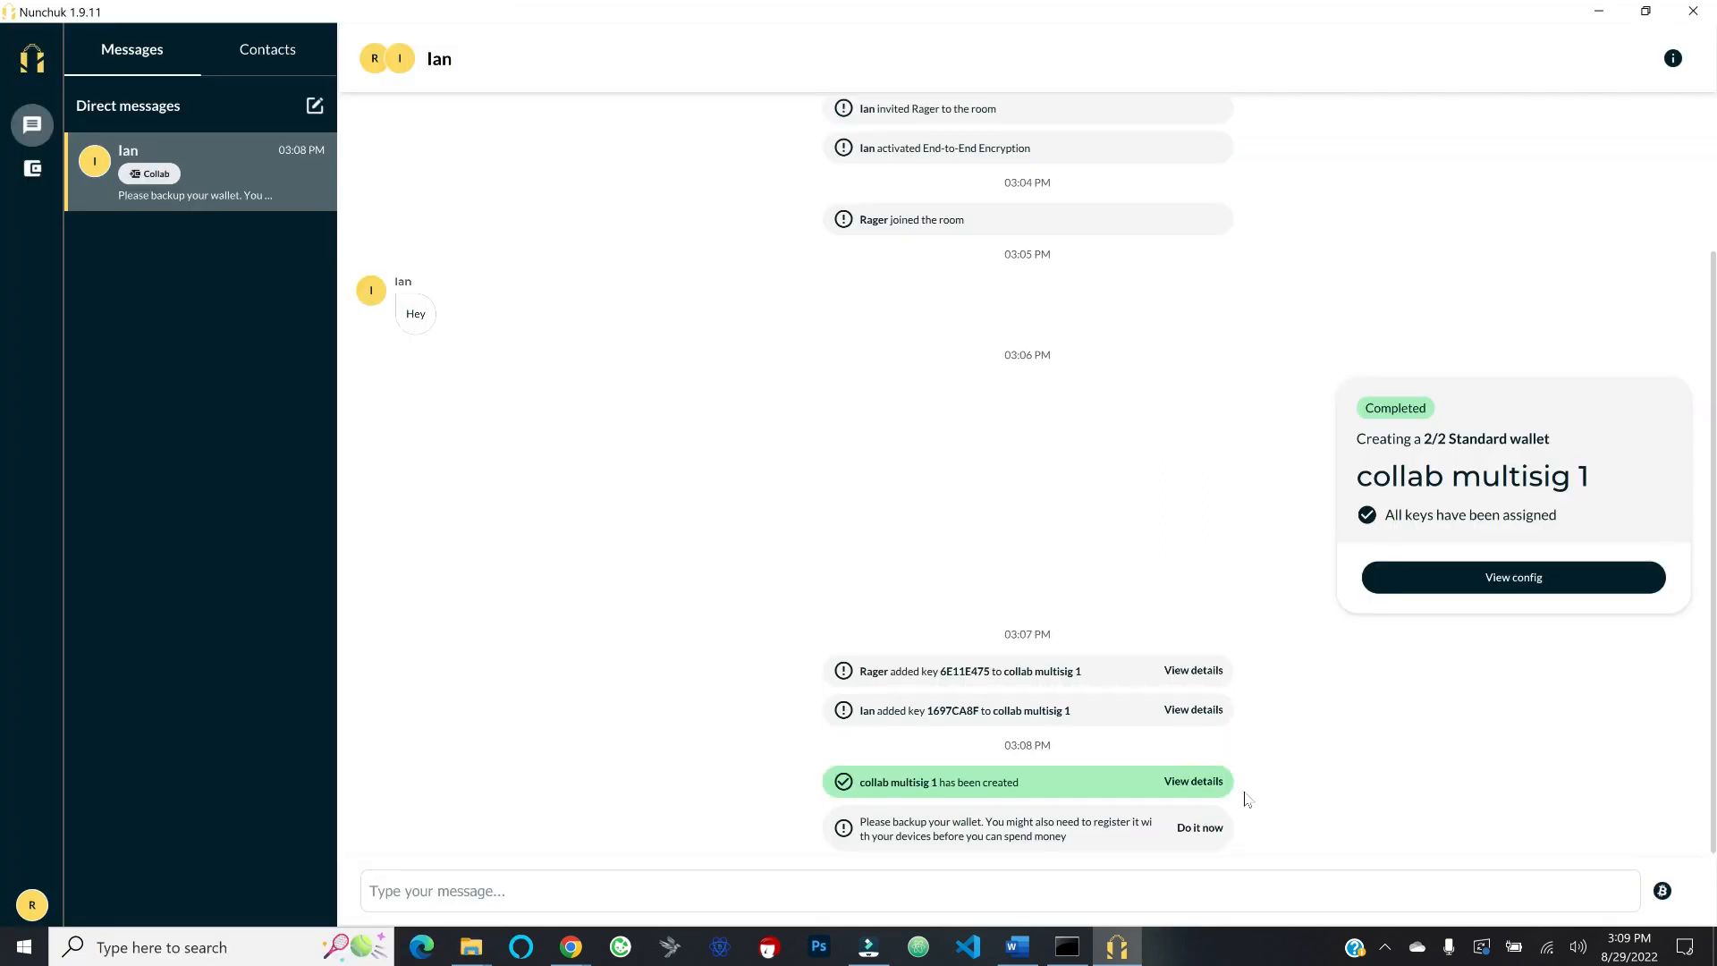
# Step: Open the collab multisig 1 wallet and review its addresses for receiving funds
pyautogui.click(32, 170)
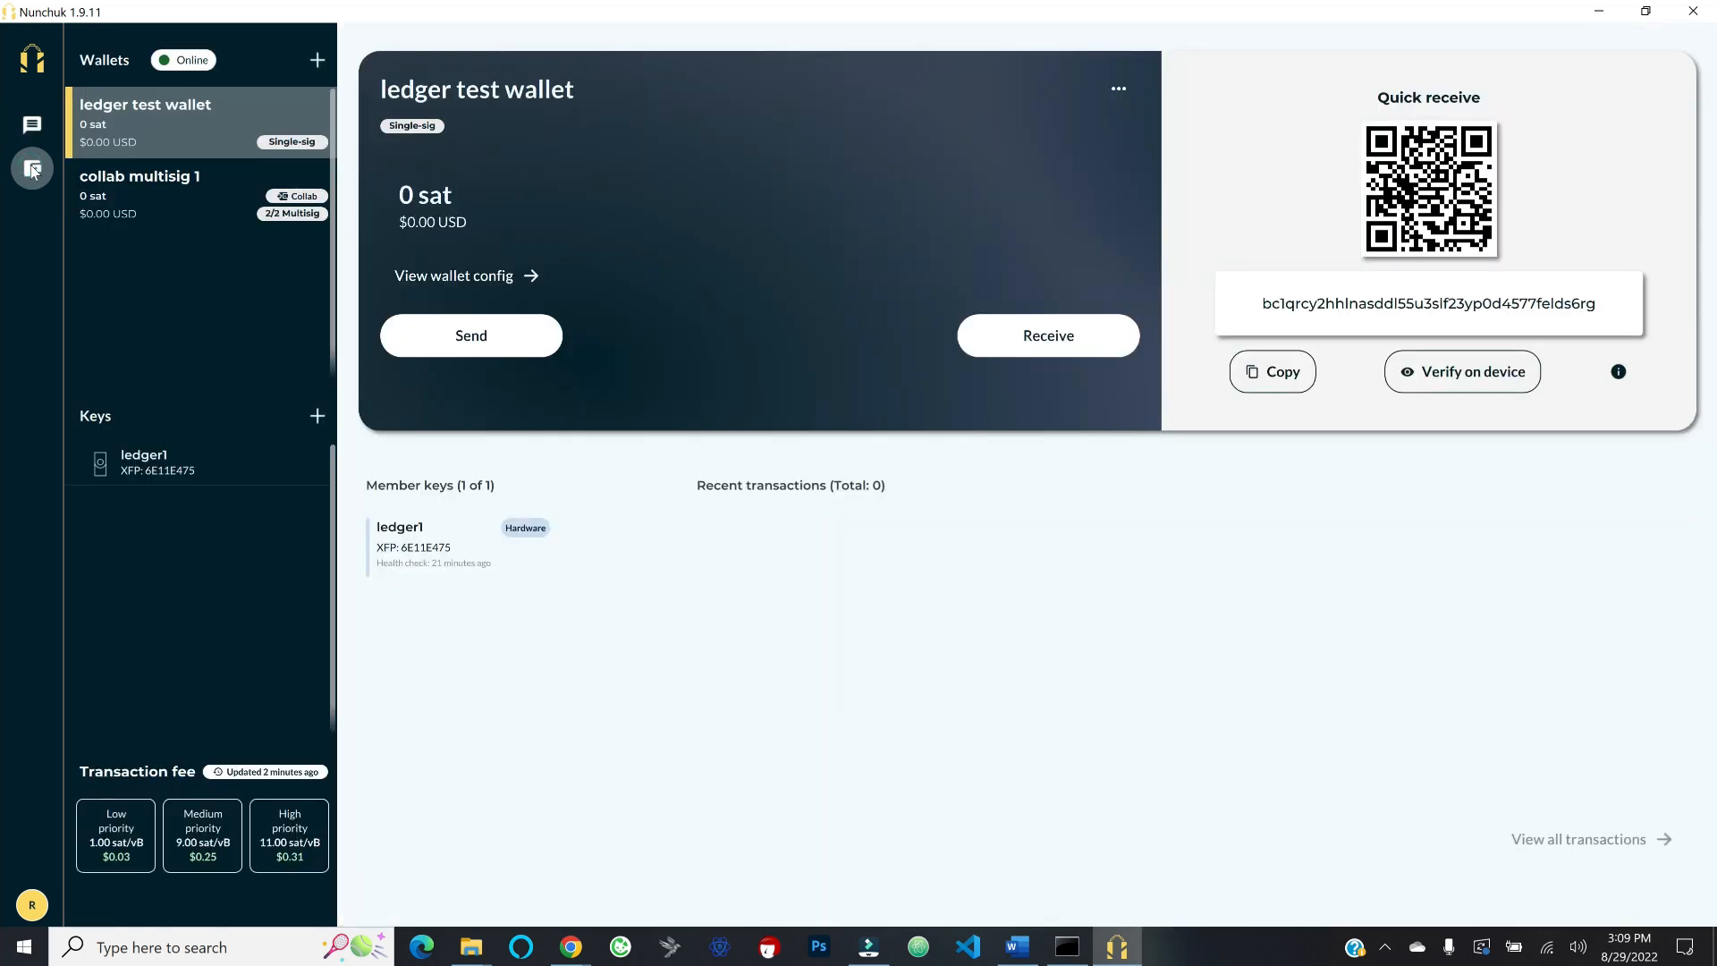
pyautogui.click(159, 213)
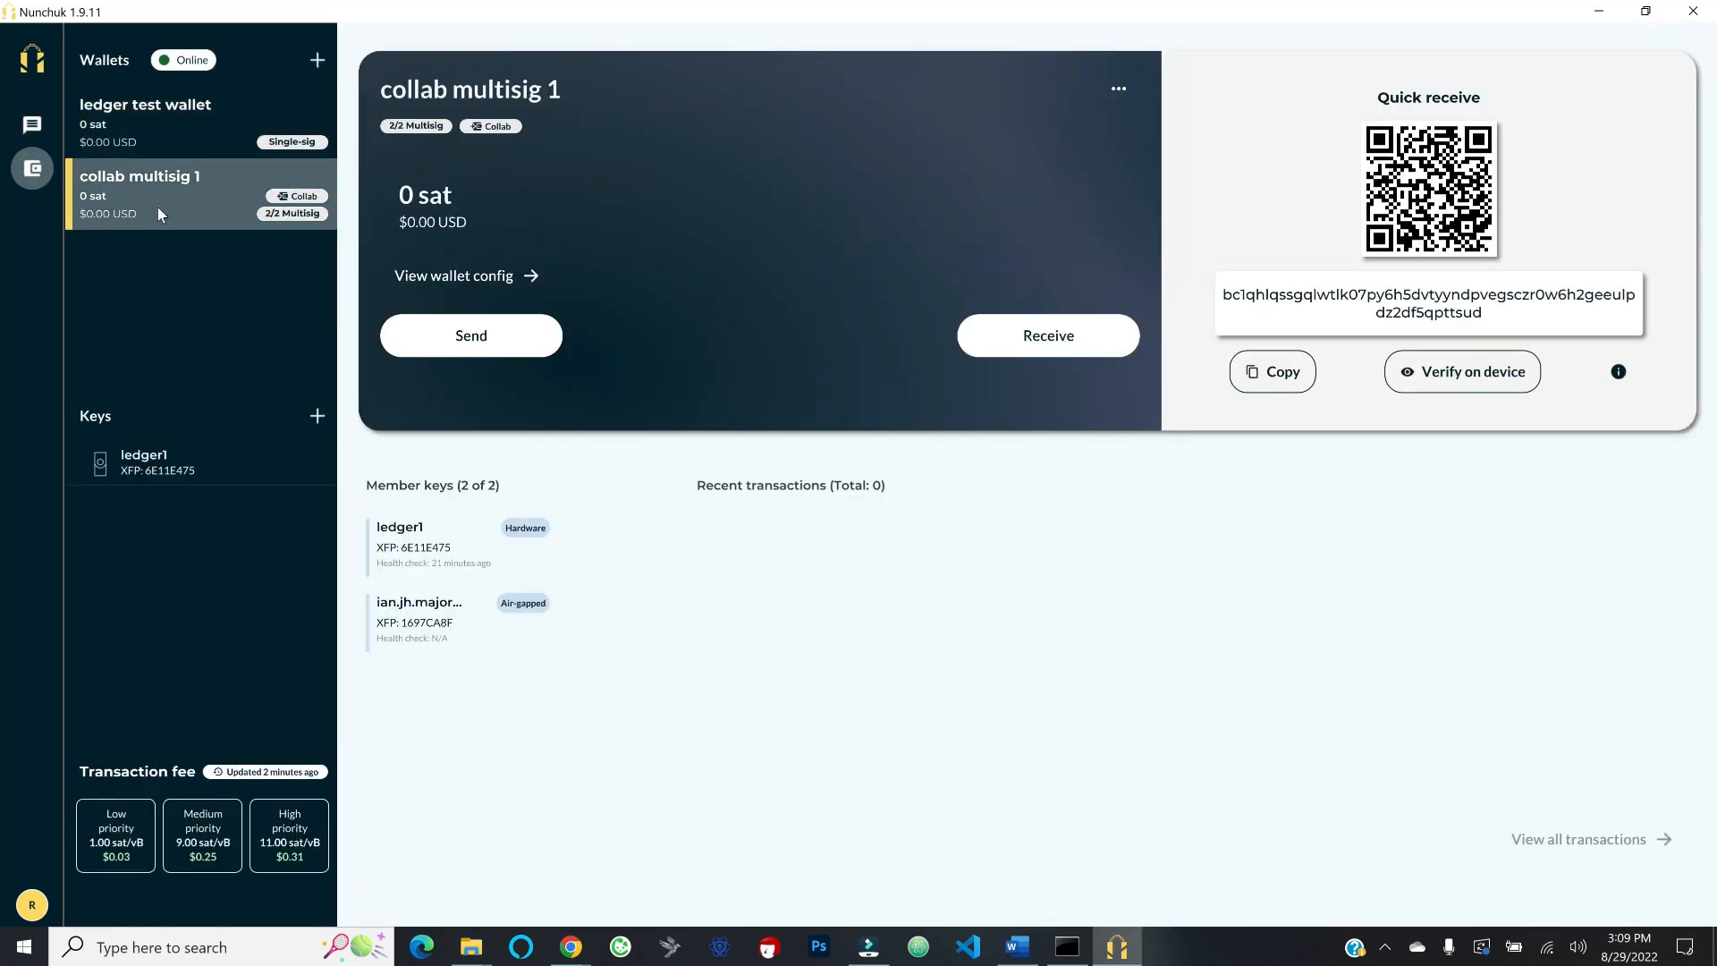
pyautogui.click(1010, 344)
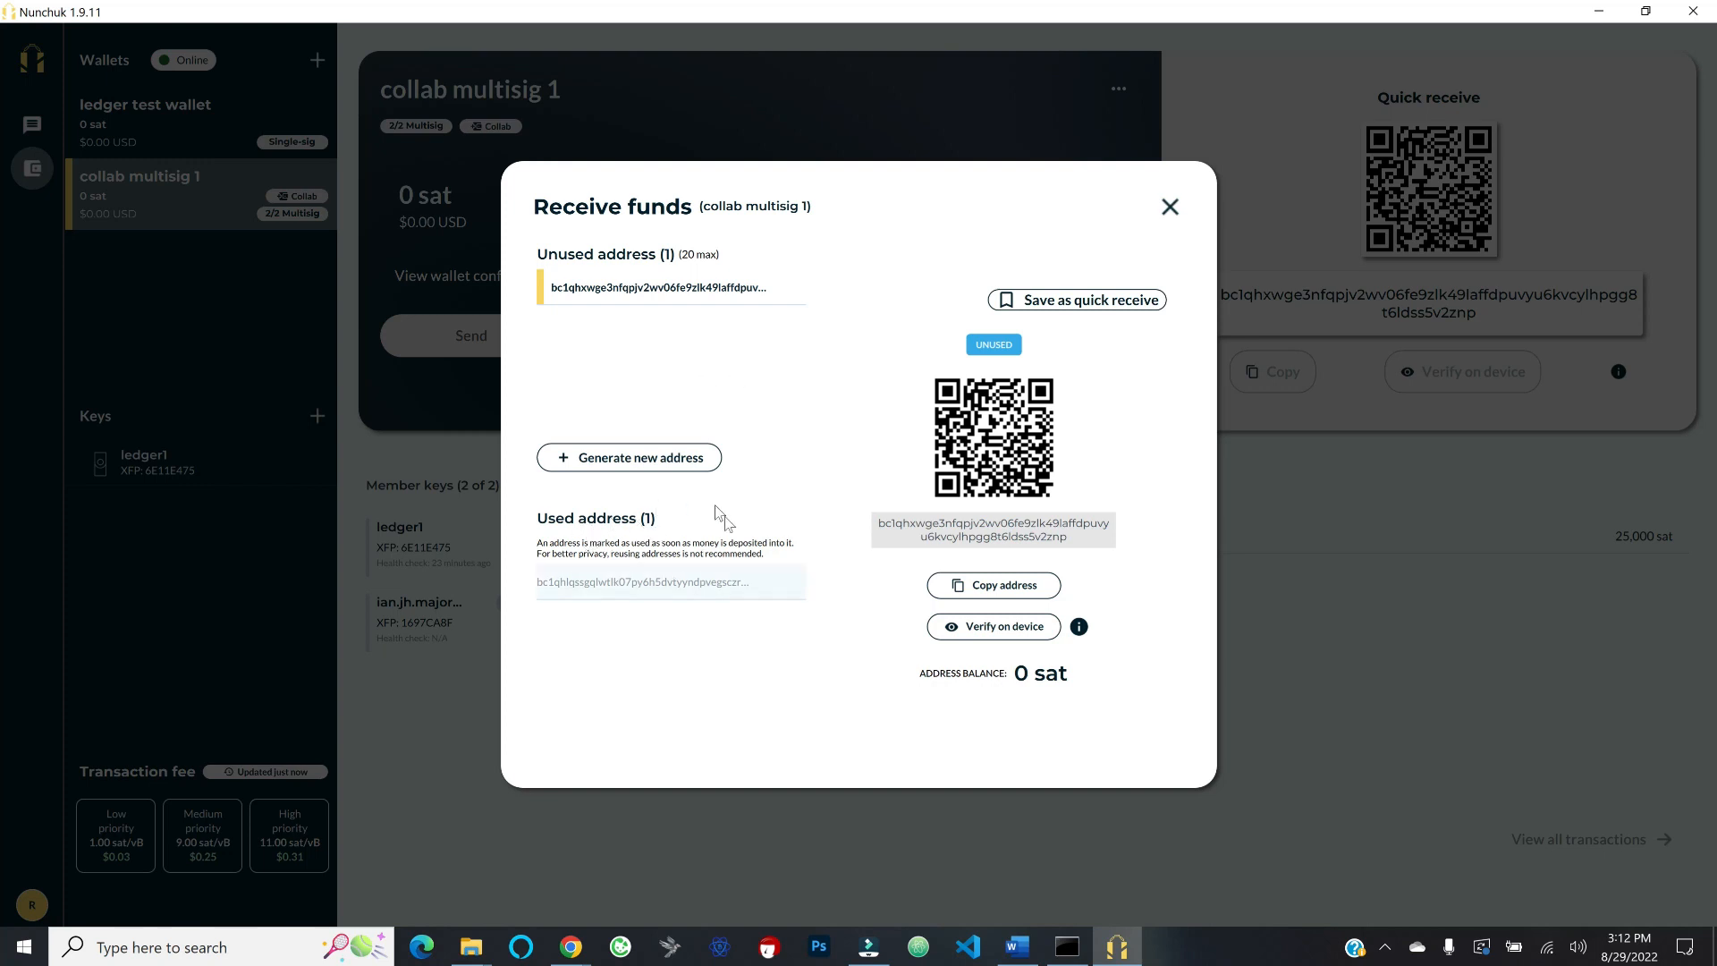
pyautogui.click(1171, 209)
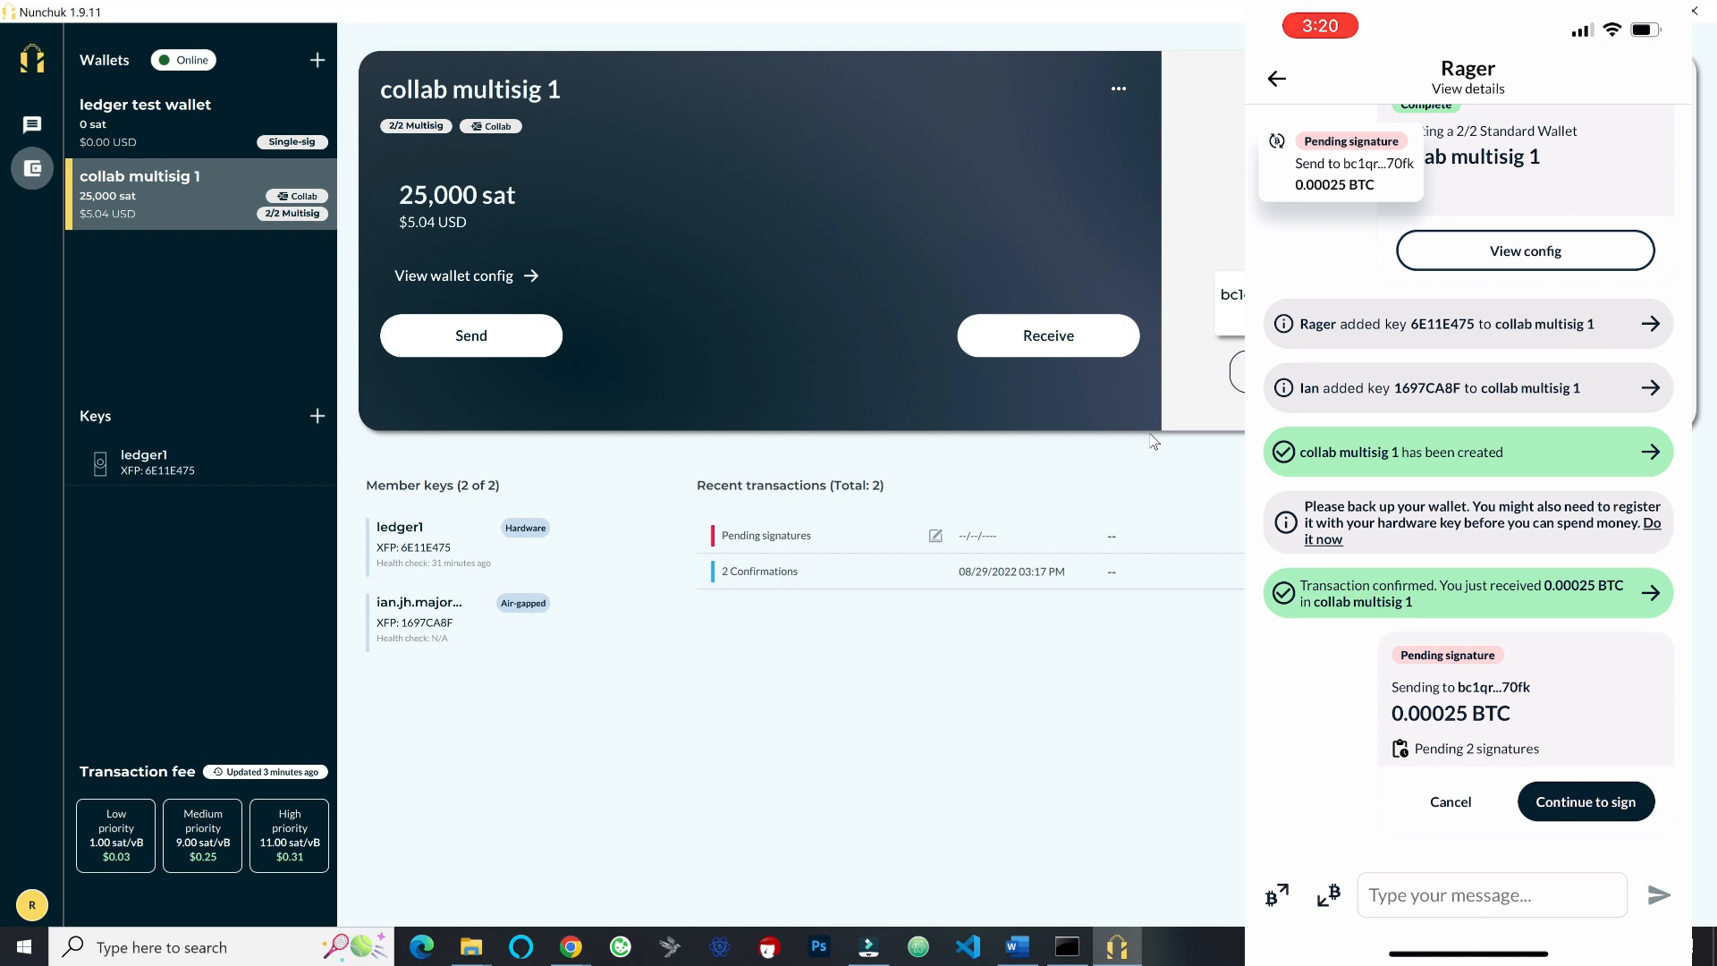
# Step: Sign the pending 25,000 sat transaction in the chat with the ledger1 key after rescanning the device, and start broadcasting it
pyautogui.click(18, 123)
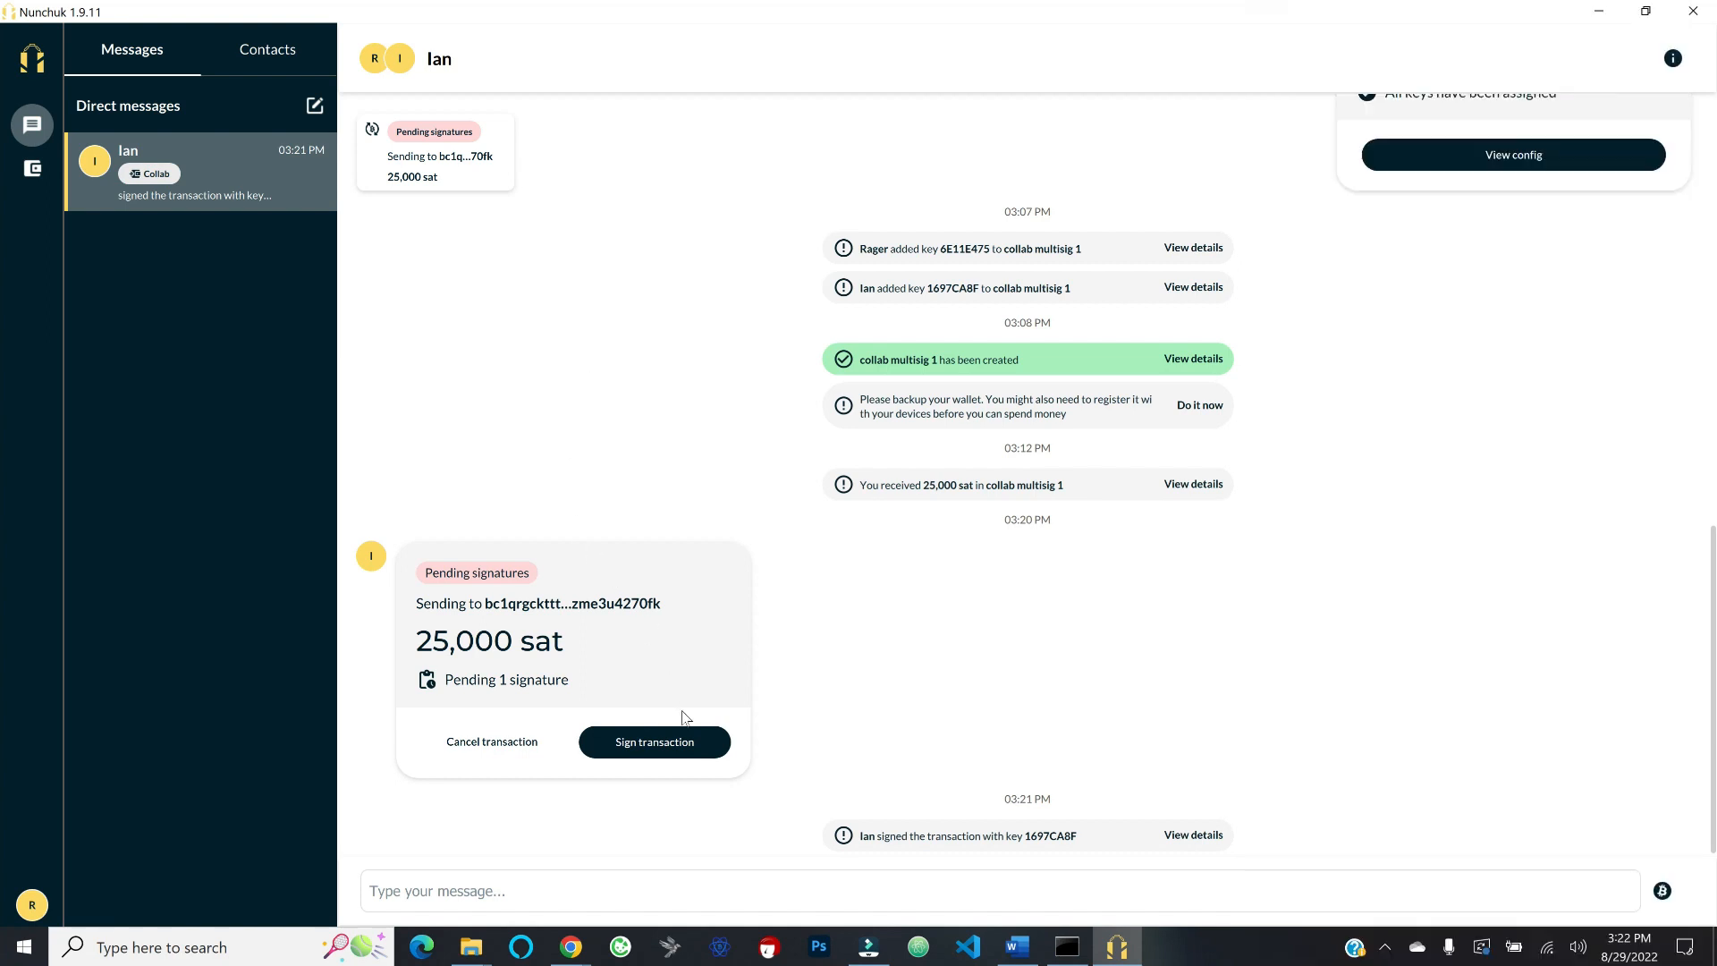
pyautogui.click(630, 750)
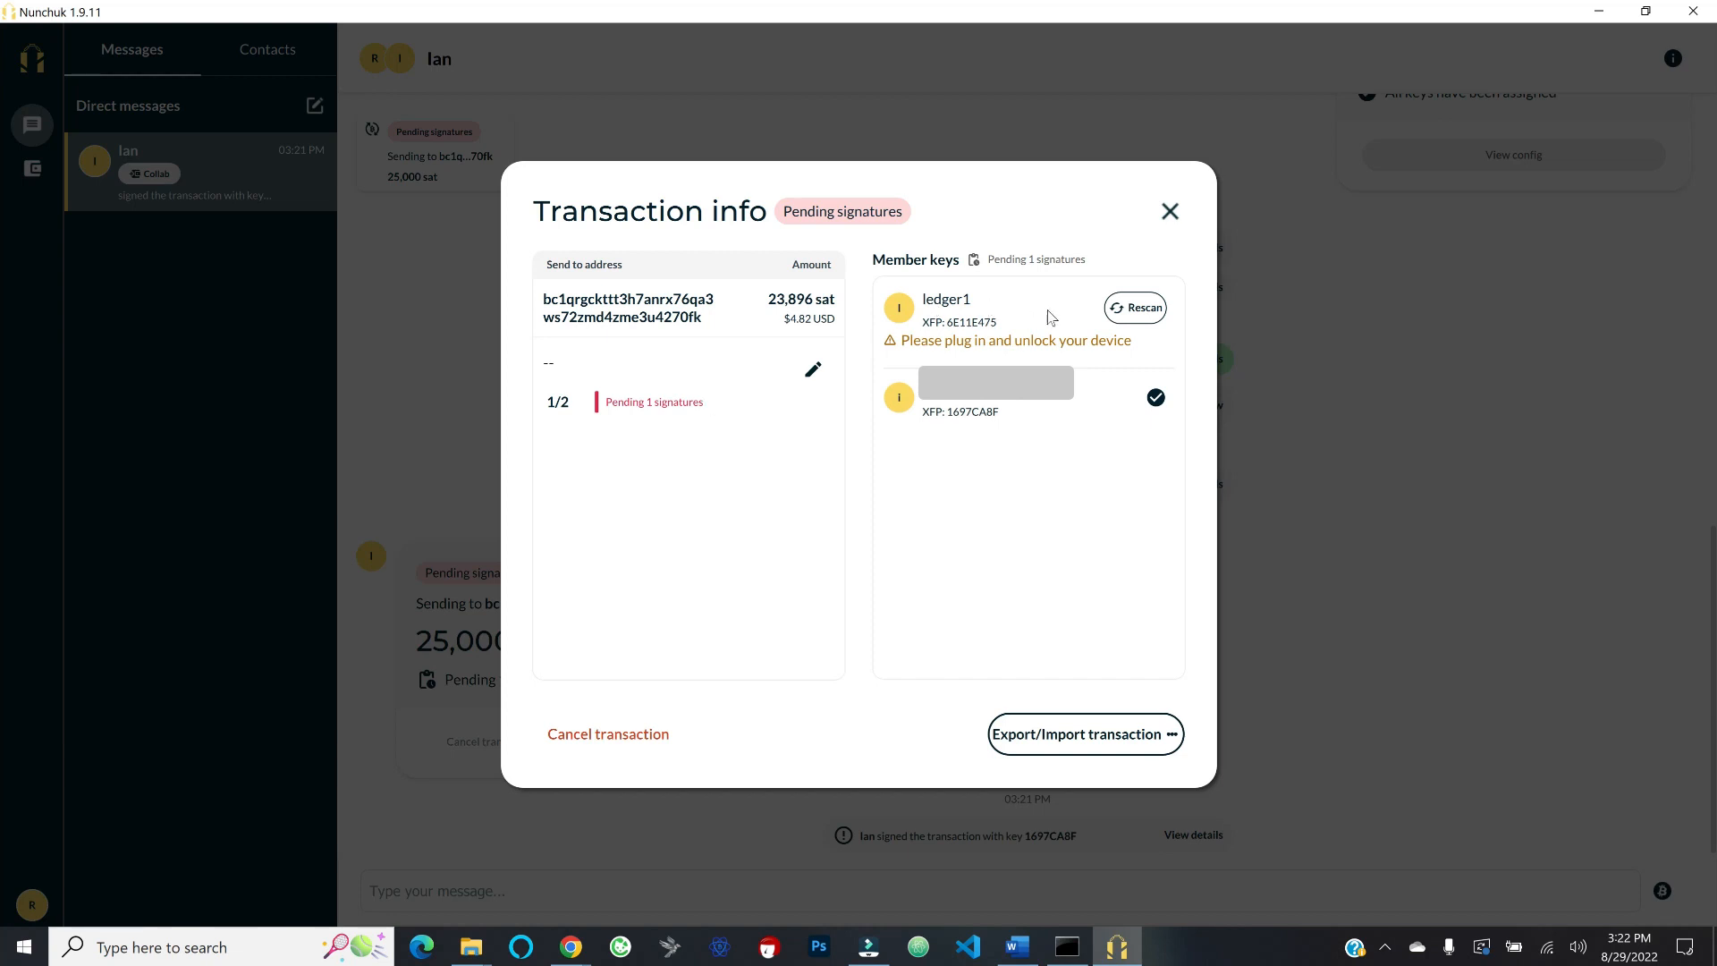
pyautogui.click(1143, 314)
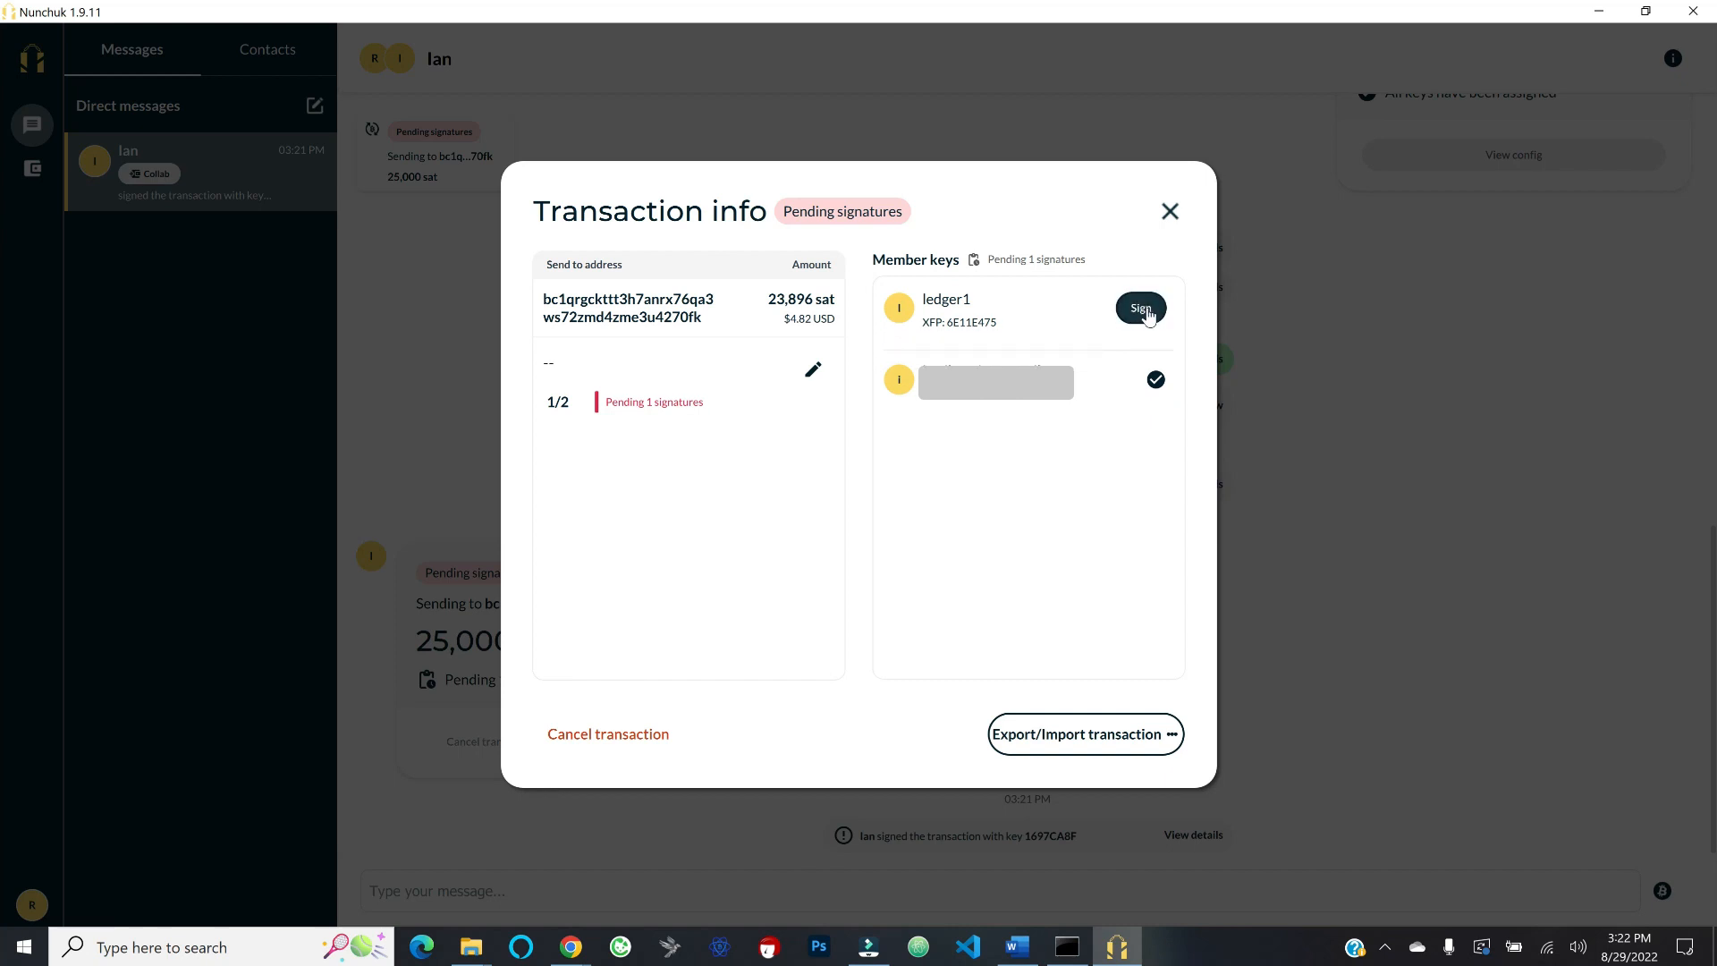
pyautogui.click(1150, 315)
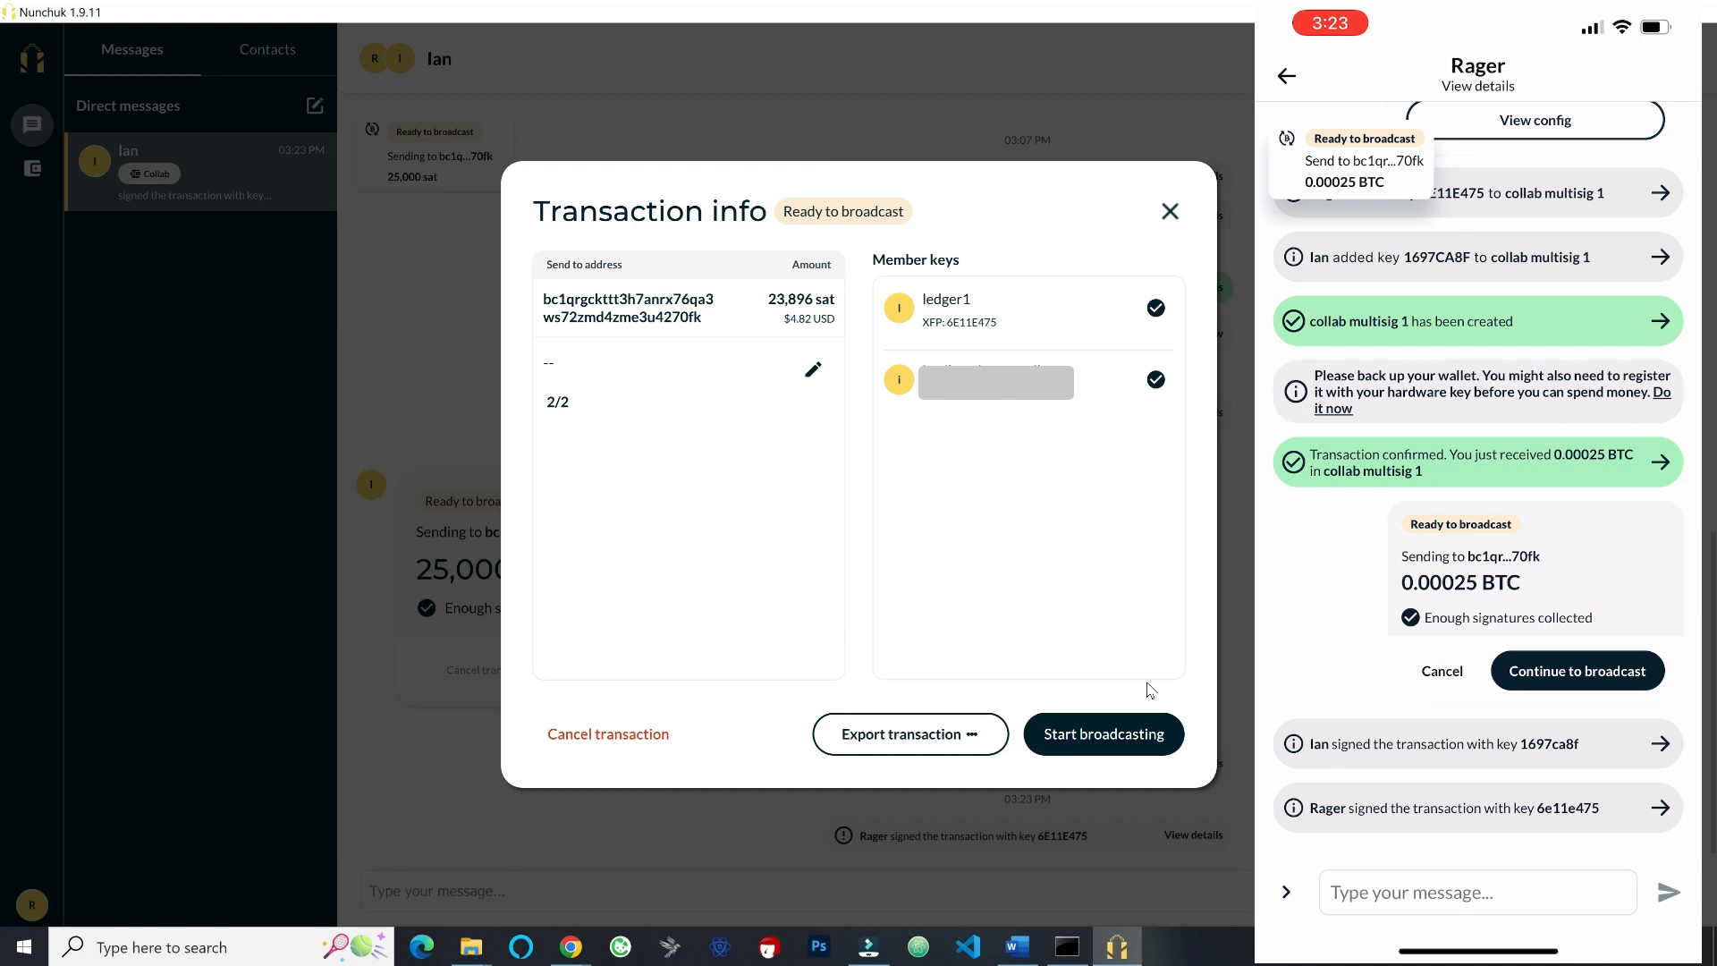
pyautogui.click(1106, 741)
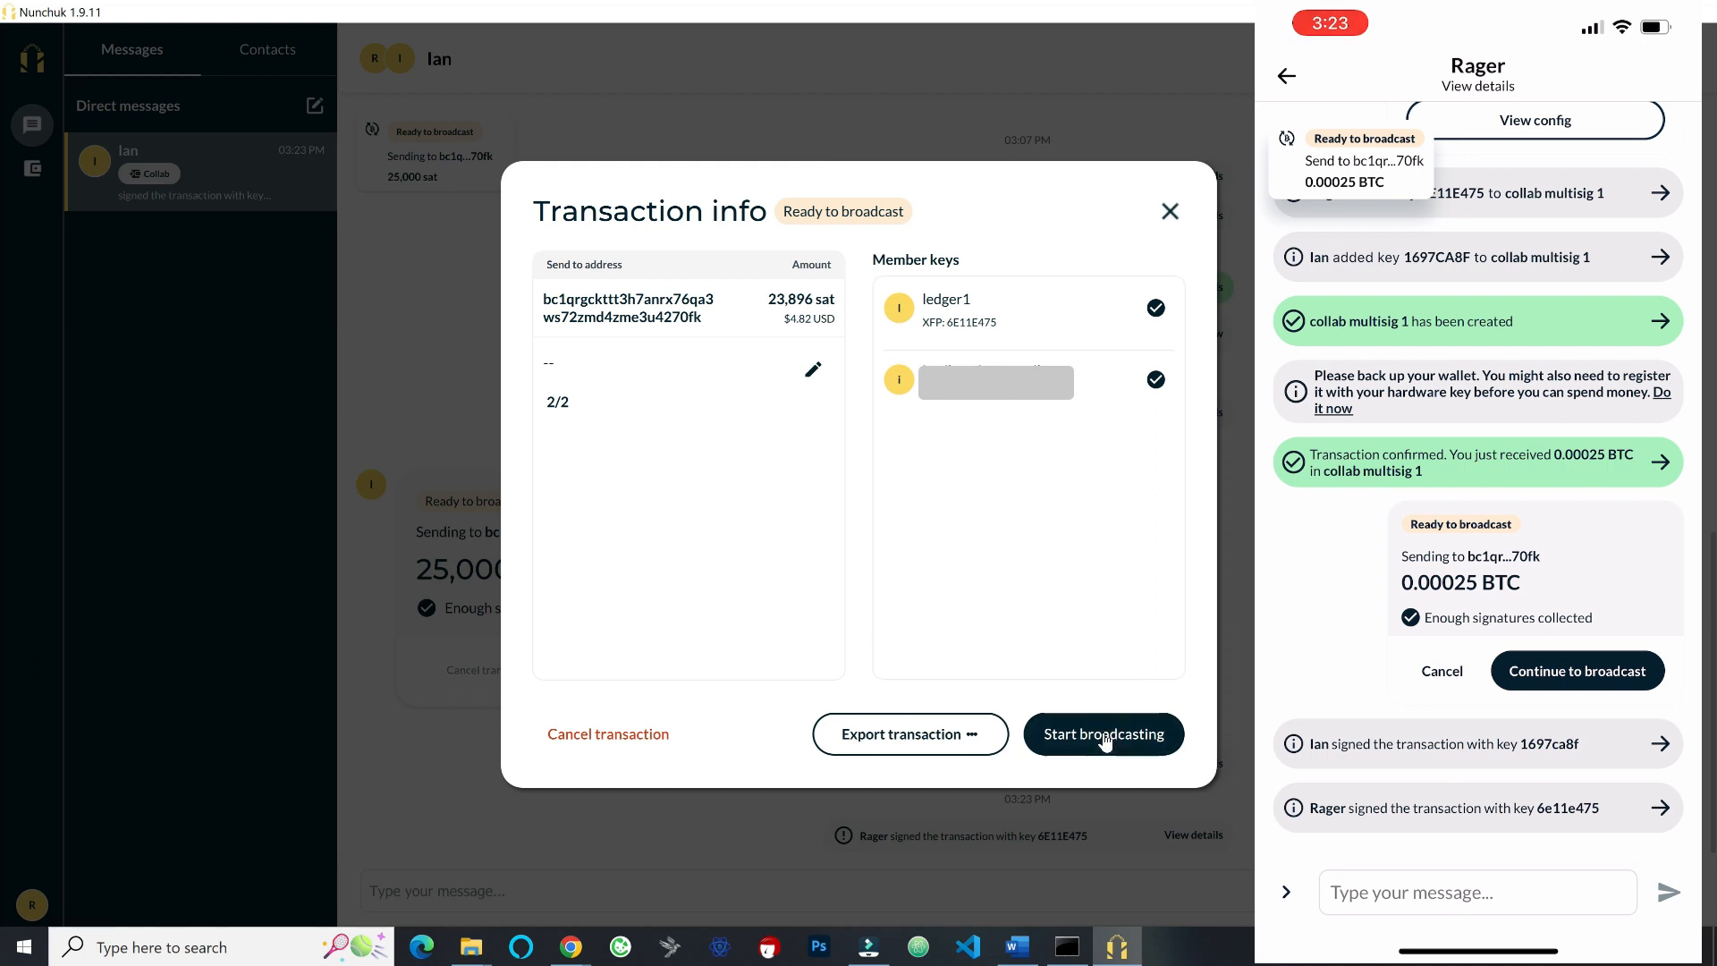